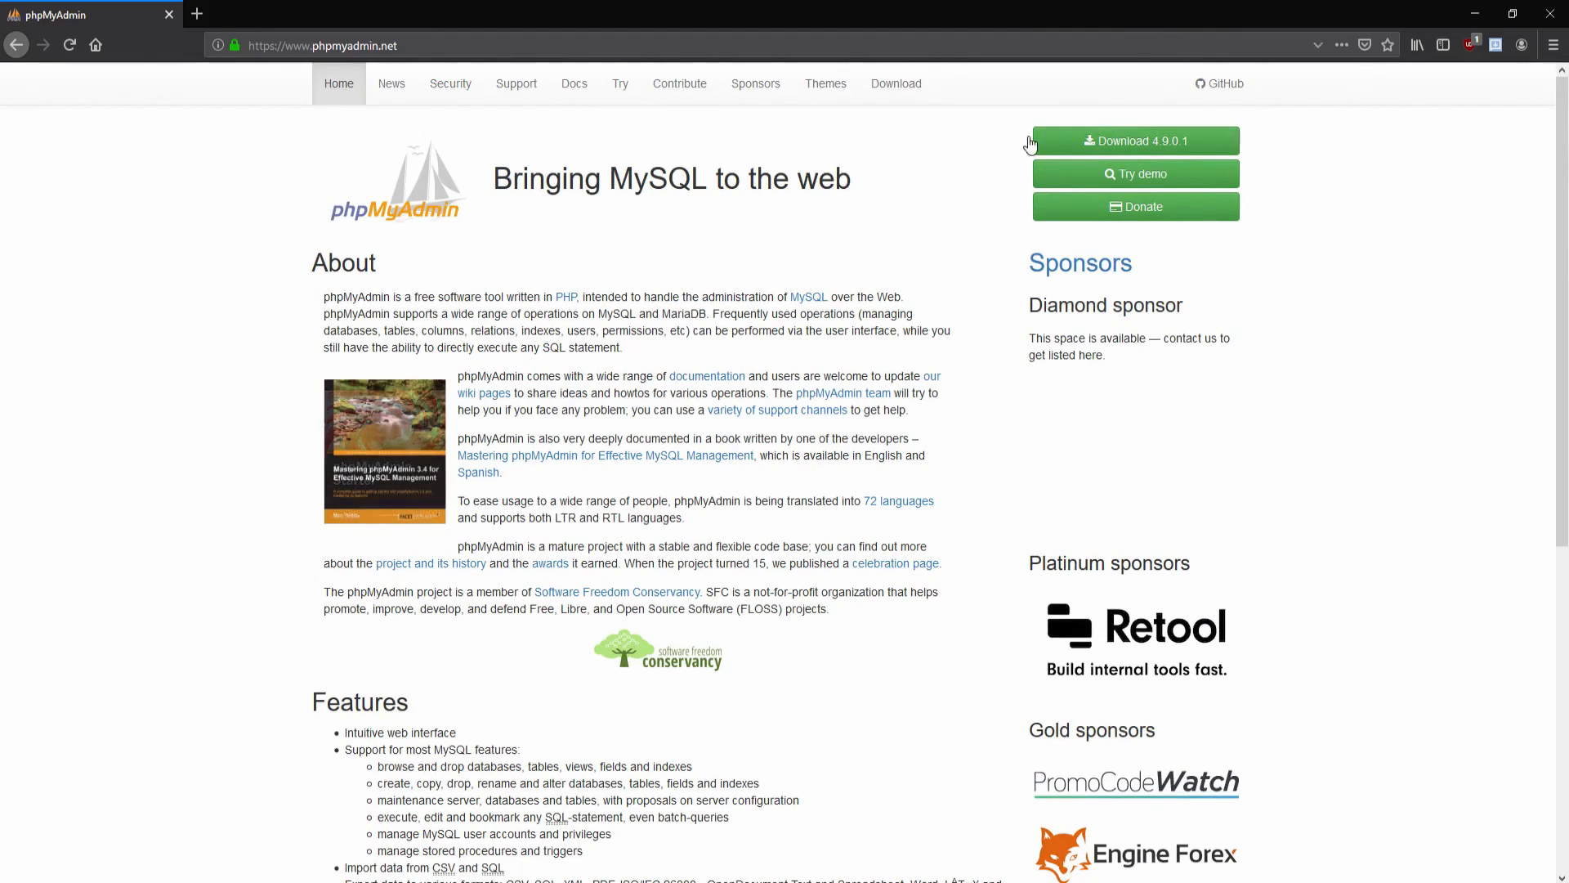
Step: Browse the phpMyAdmin 4.9.0.1 download packages, then minimize the browser to the desktop
{"action": "left_click", "coordinate": [896, 83]}
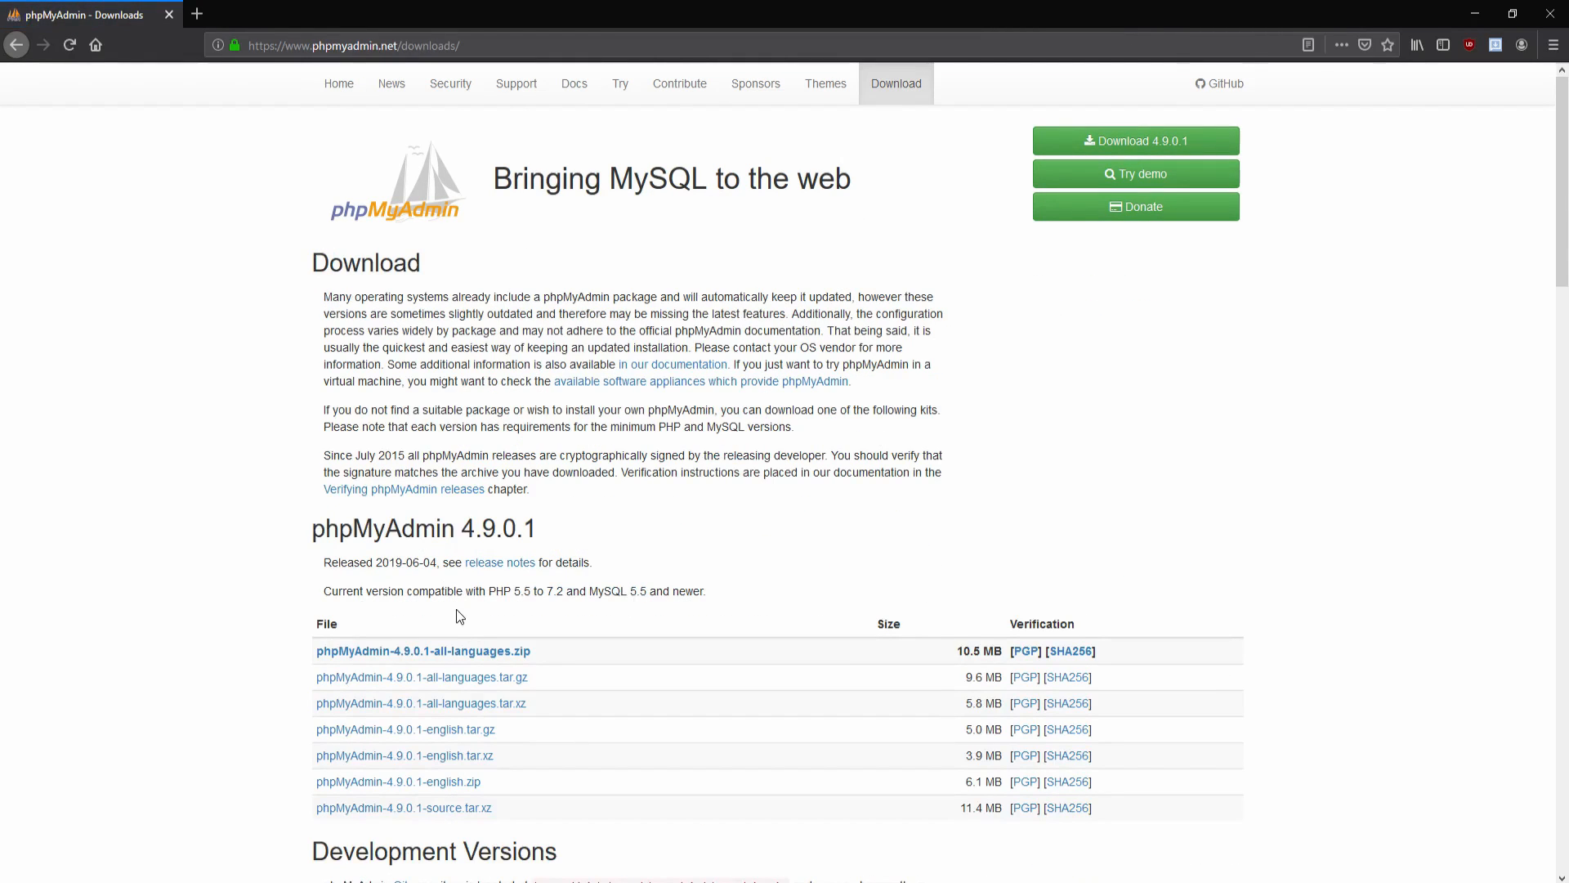
{"action": "scroll", "coordinate": [478, 489], "scroll_direction": "down", "scroll_amount": 3}
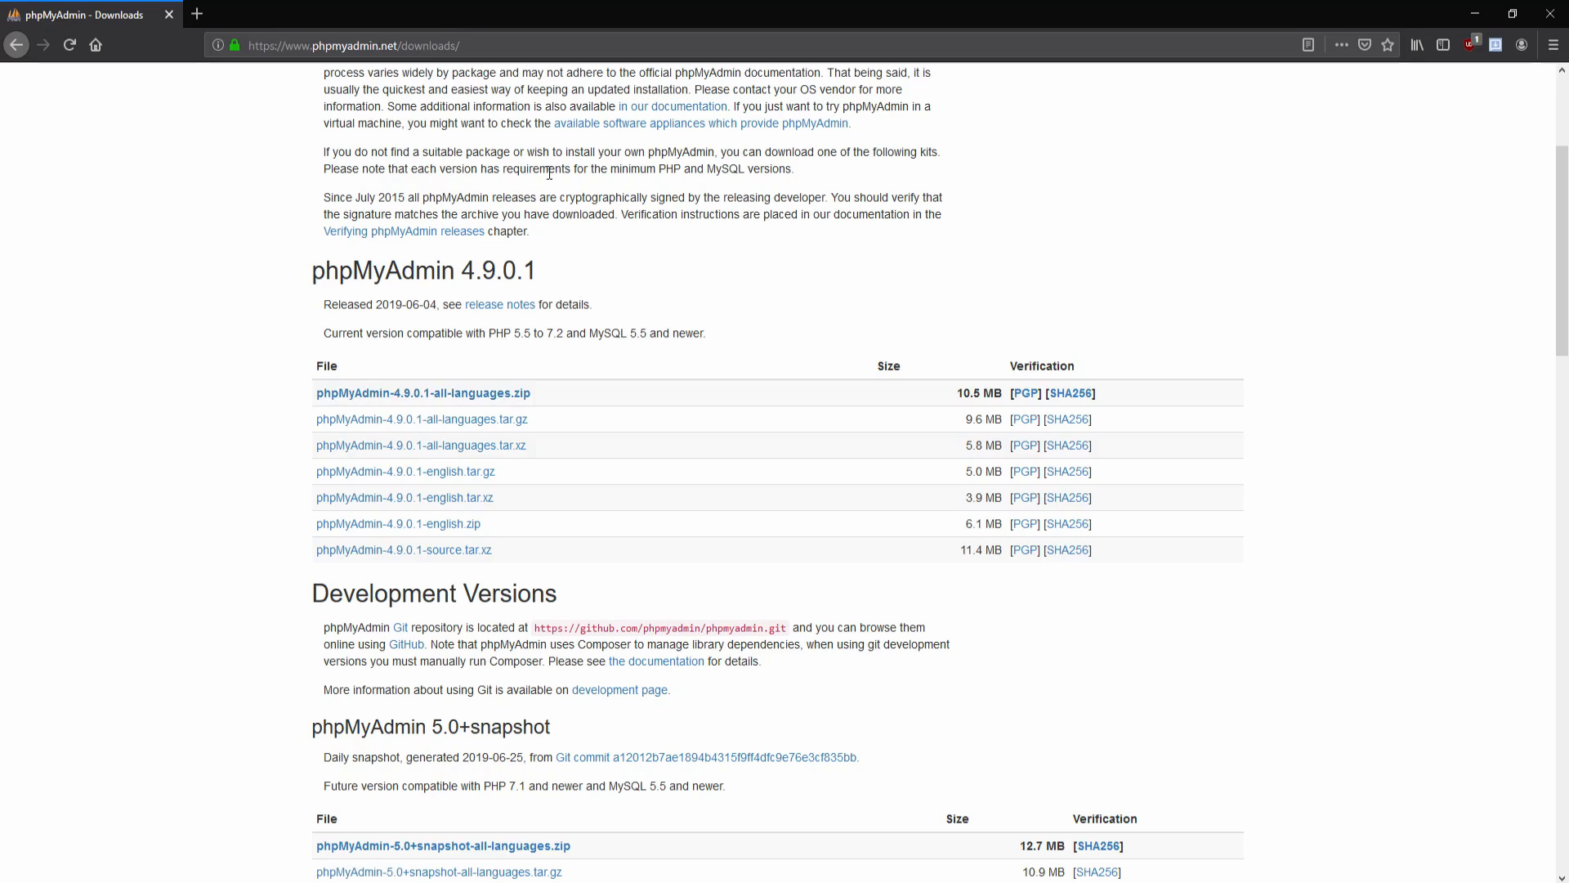
{"action": "left_click", "coordinate": [1472, 14]}
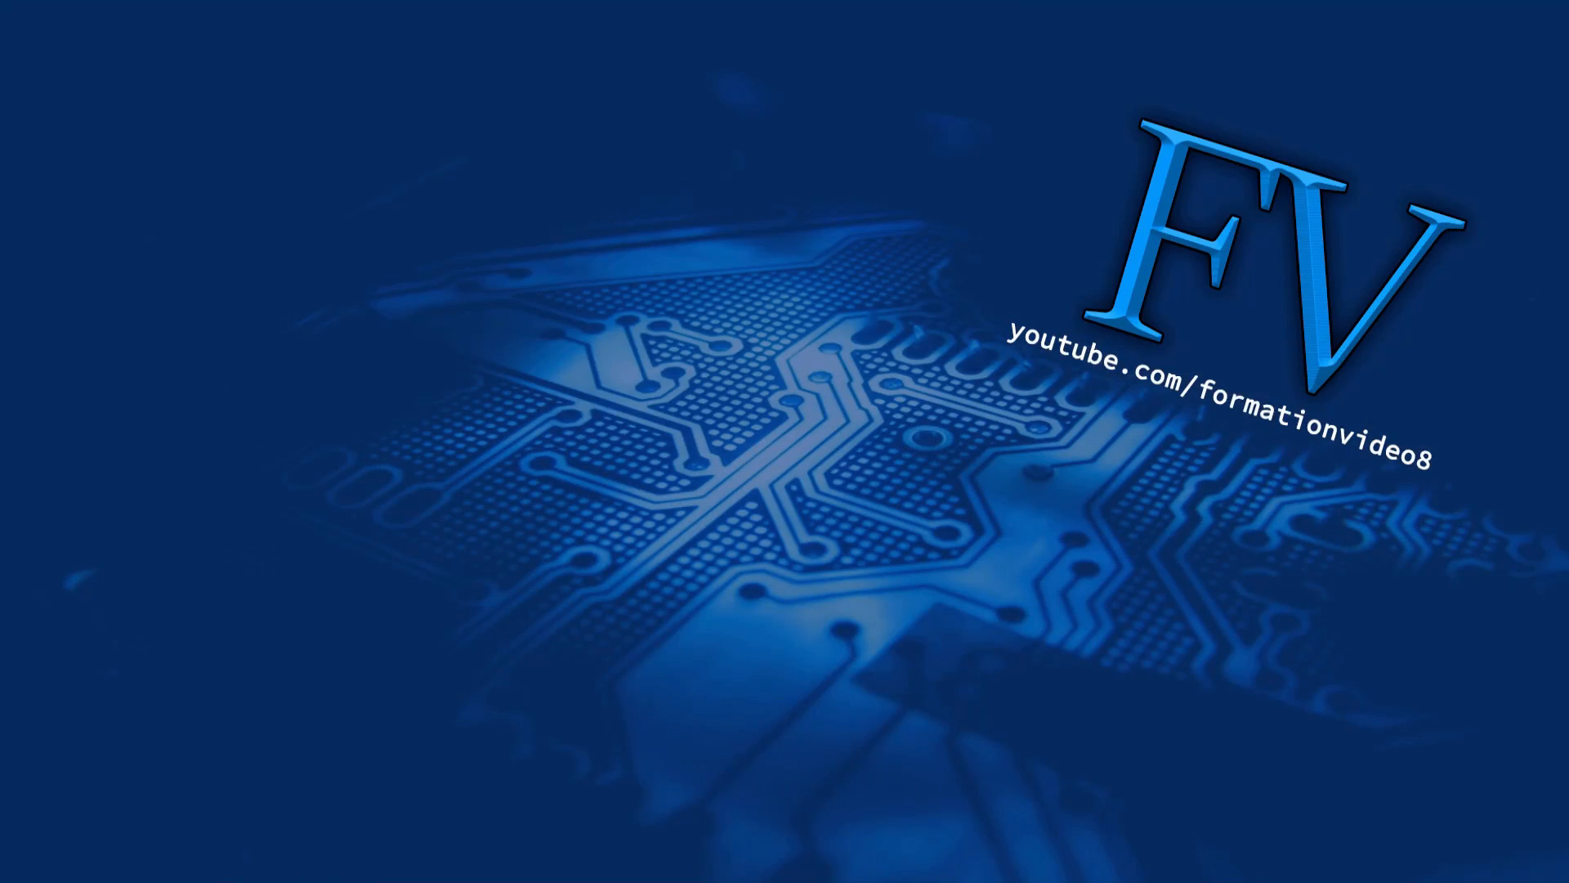
Step: Extract the phpMyAdmin folder from the zip into MyWAMP using 7-Zip
{"action": "left_click", "coordinate": [911, 881]}
{"action": "left_click", "coordinate": [756, 357]}
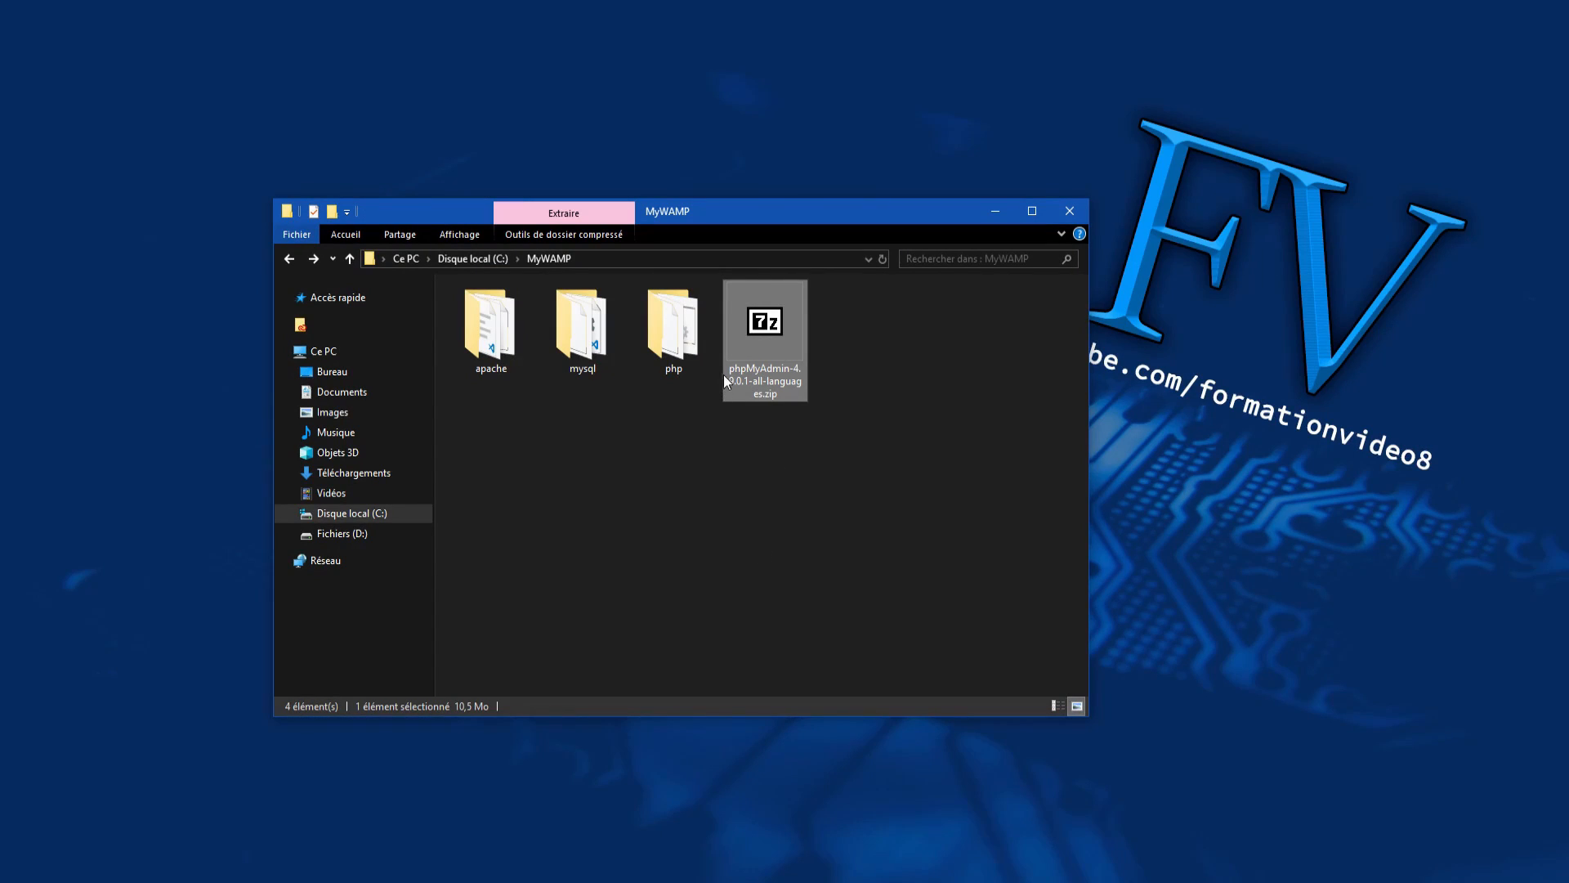
{"action": "left_click", "coordinate": [798, 418]}
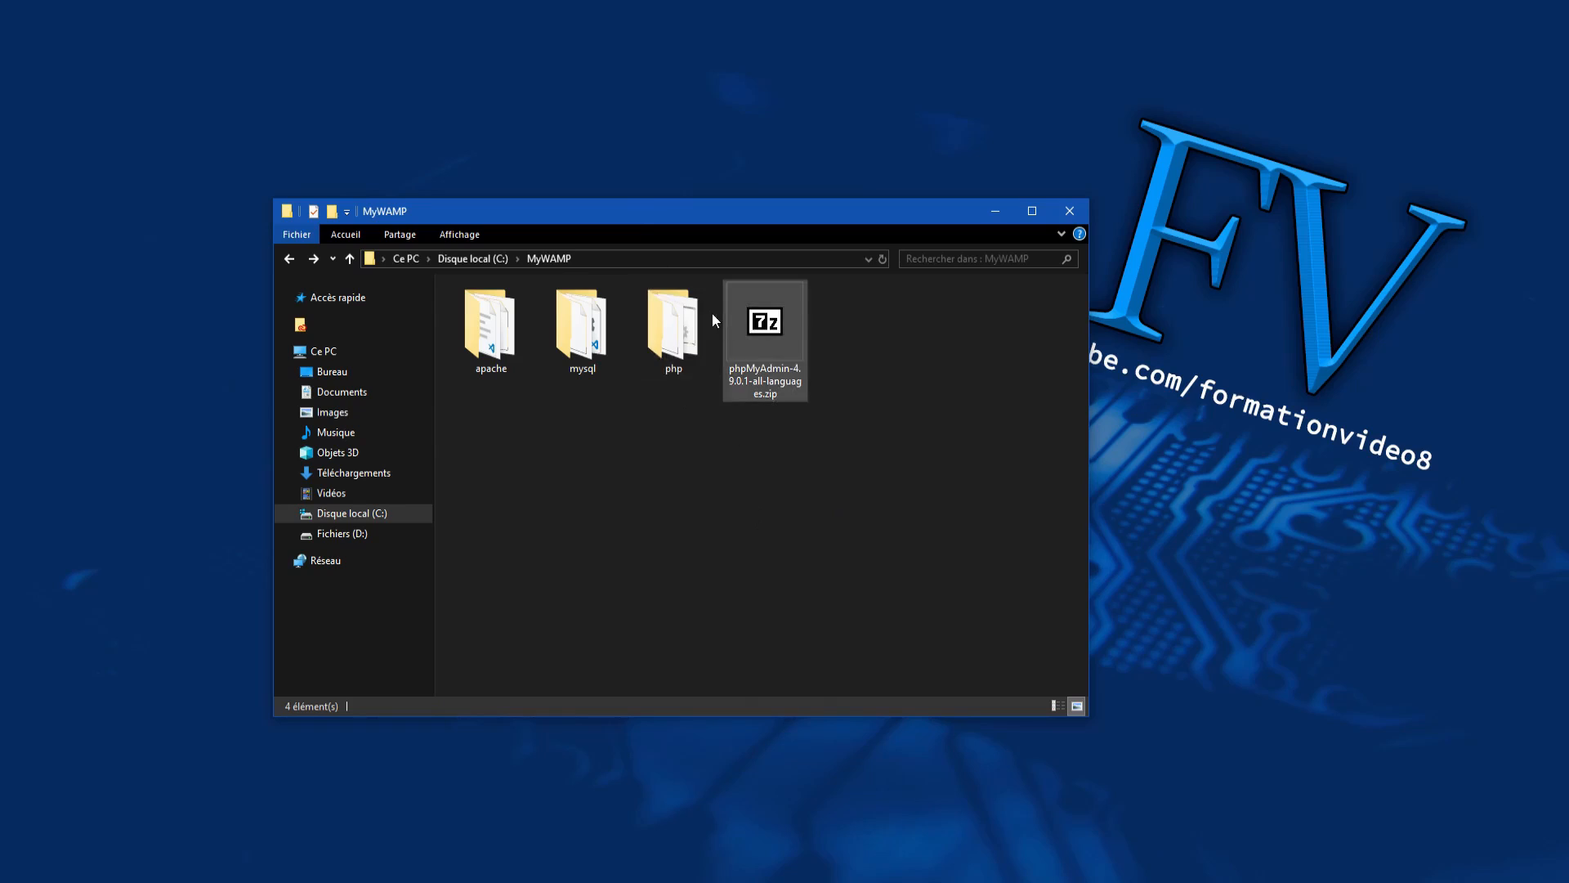
{"action": "double_click", "coordinate": [764, 359]}
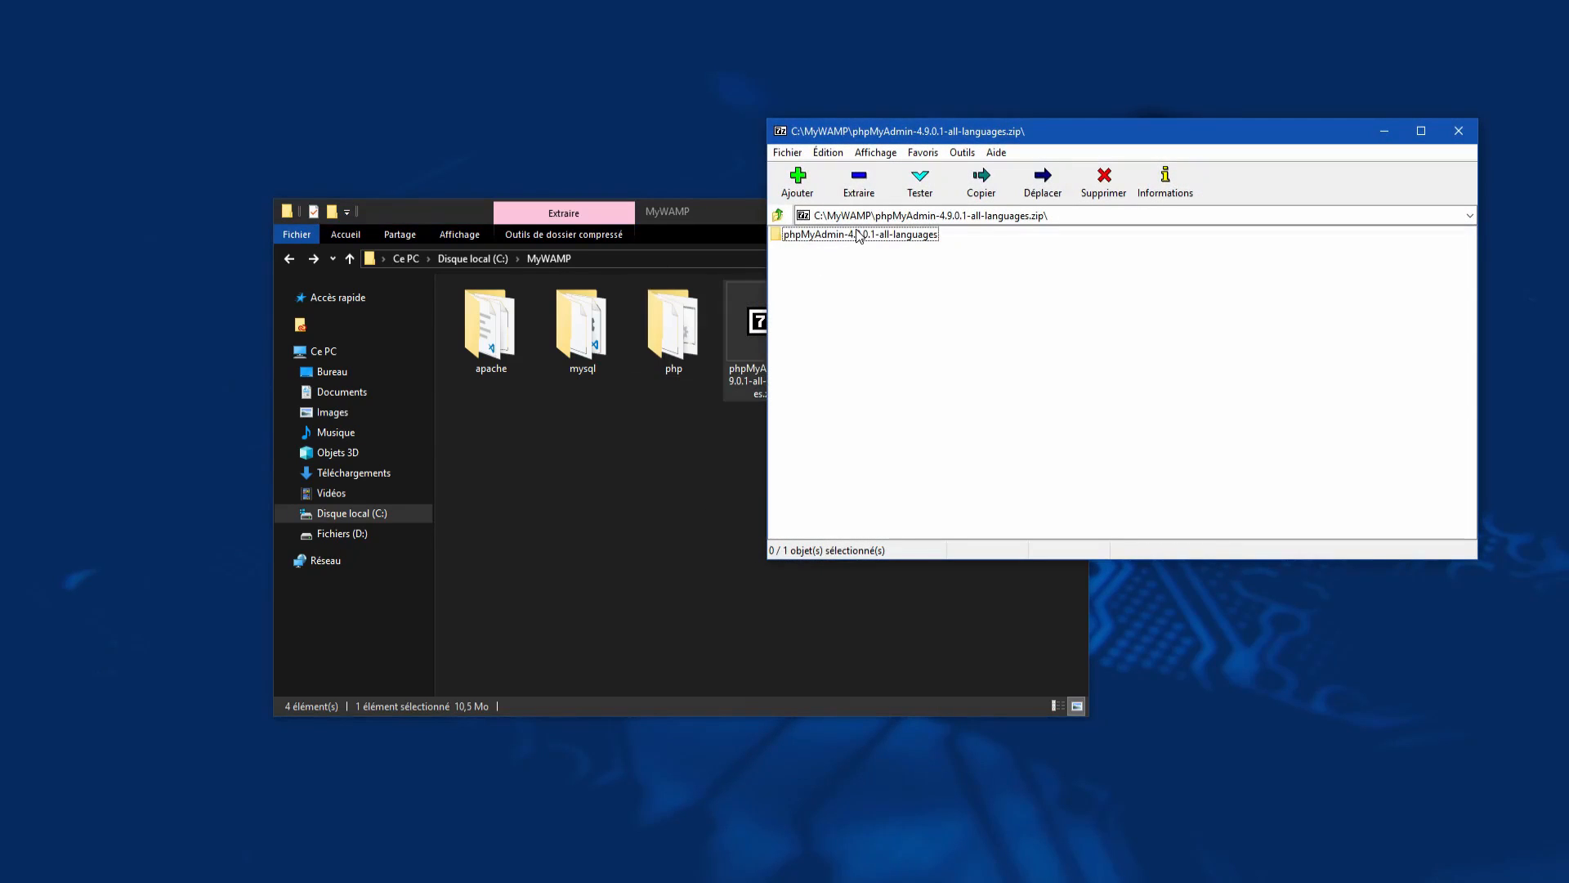
{"action": "left_click_drag", "start_coordinate": [857, 236], "coordinate": [782, 622]}
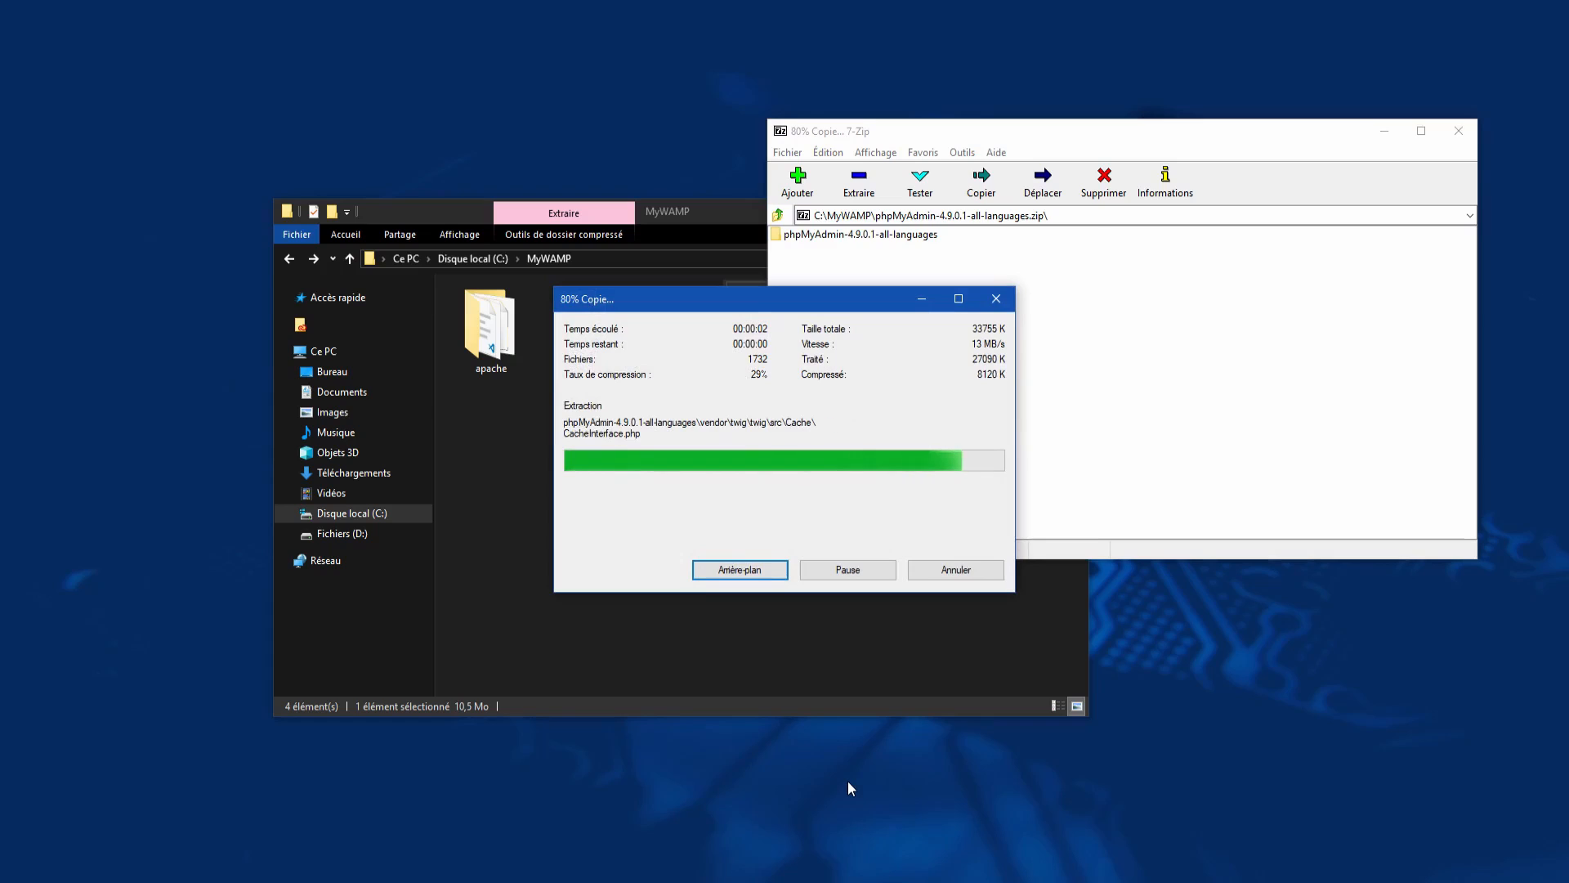
{"action": "left_click", "coordinate": [1244, 342]}
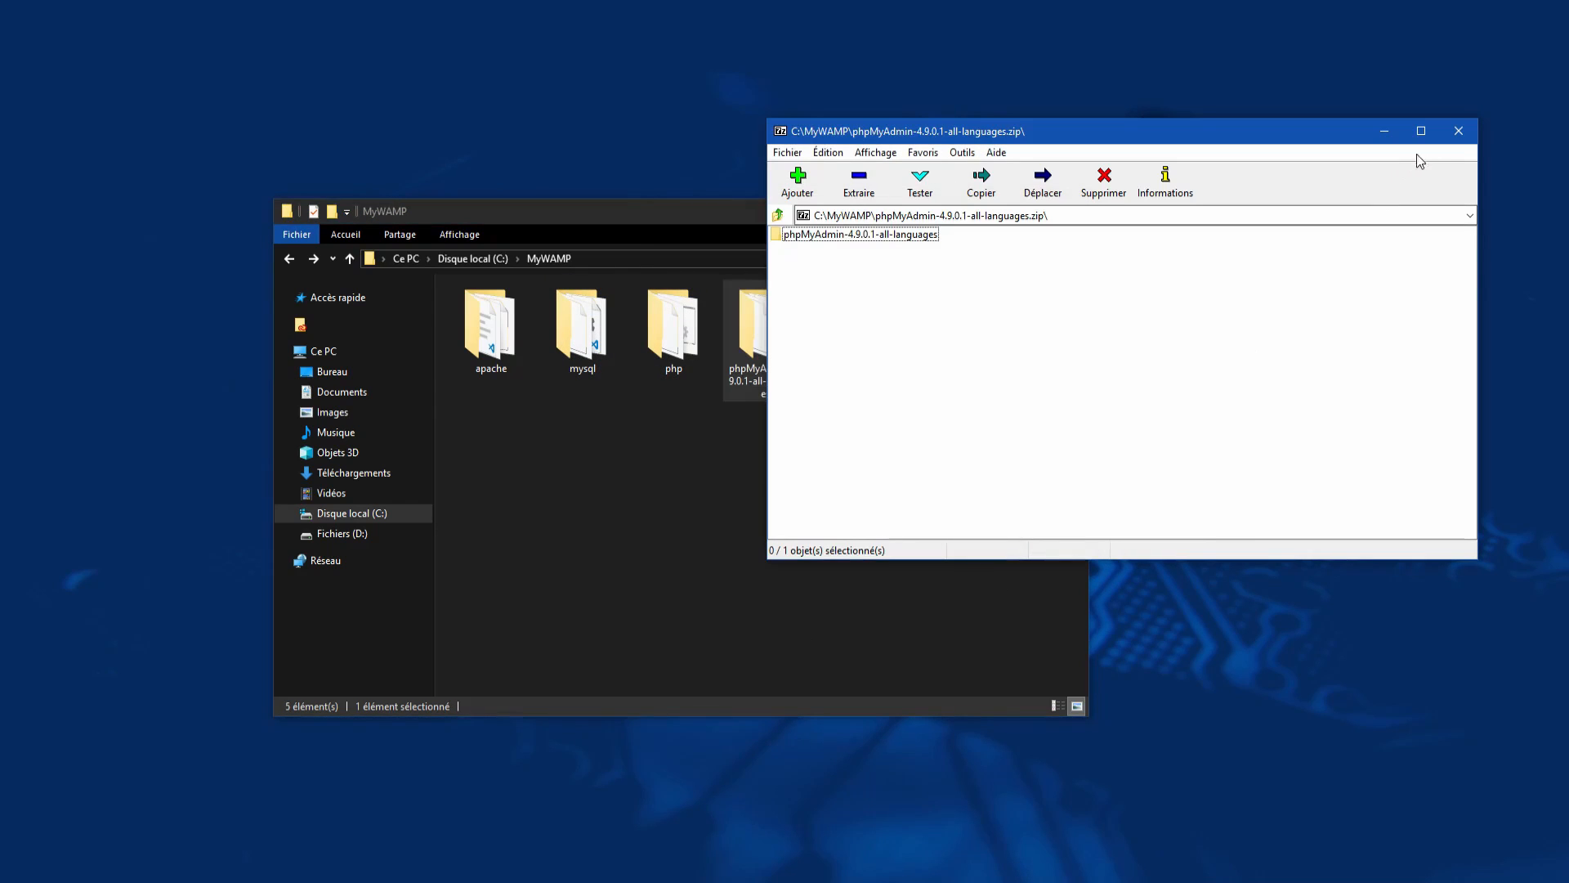
{"action": "left_click", "coordinate": [1458, 131]}
Step: Delete the phpMyAdmin zip archive from MyWAMP
{"action": "left_click", "coordinate": [854, 339]}
{"action": "right_click", "coordinate": [850, 346]}
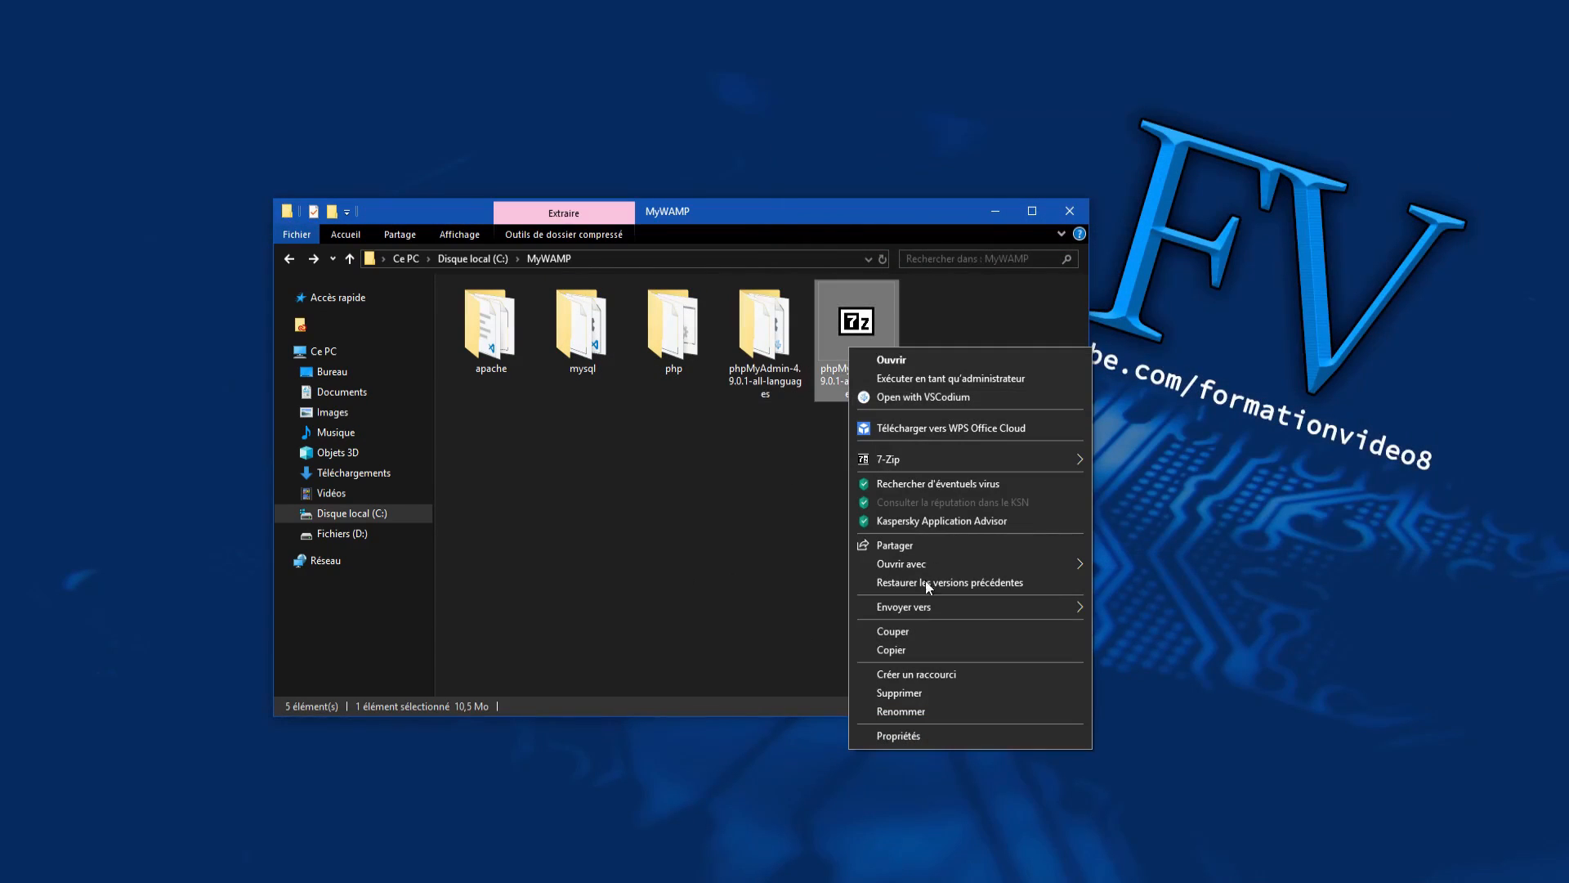
{"action": "left_click", "coordinate": [932, 700]}
{"action": "left_click", "coordinate": [850, 519]}
Step: Rename the extracted folder to phpmyadmin
{"action": "right_click", "coordinate": [782, 360]}
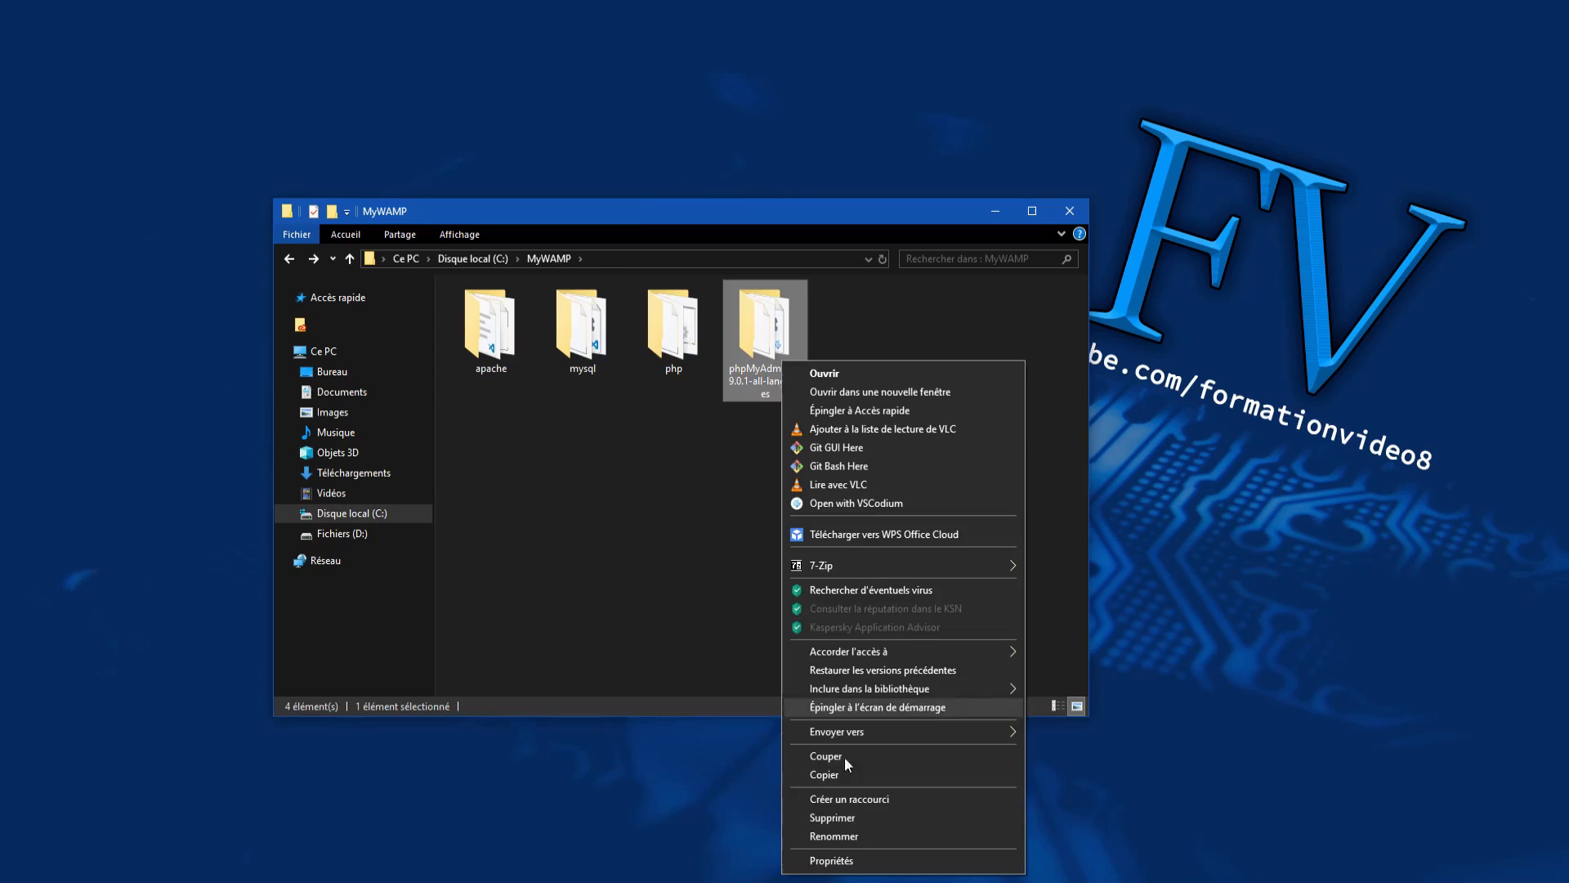
{"action": "left_click", "coordinate": [845, 831]}
{"action": "type", "text": "phpmyadmi"}
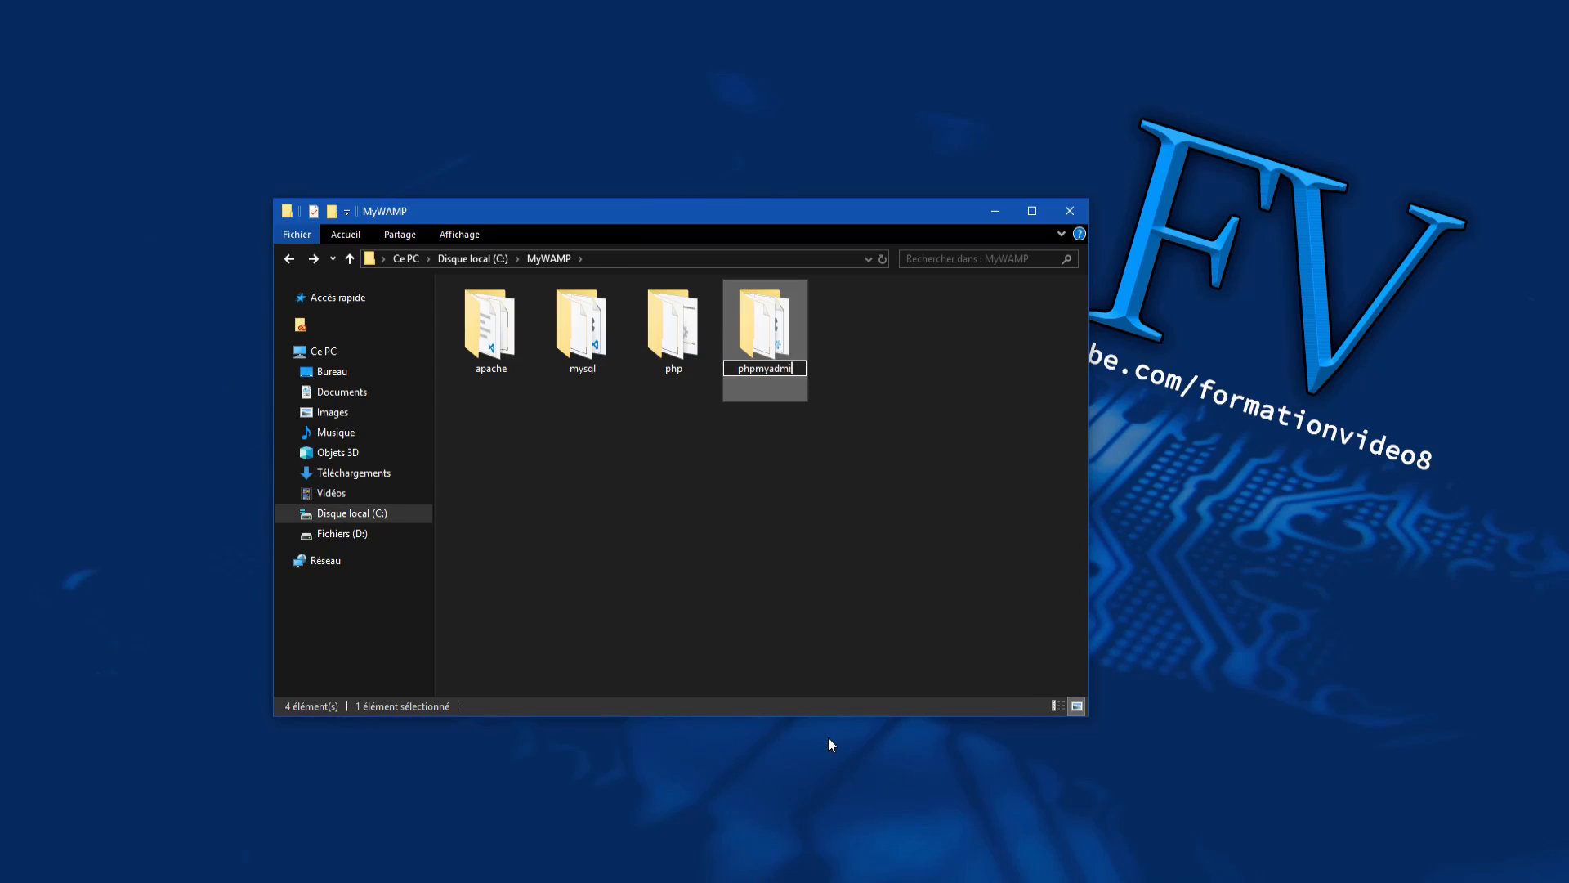
{"action": "type", "text": "n"}
{"action": "key", "text": "Return"}
{"action": "left_click", "coordinate": [814, 374]}
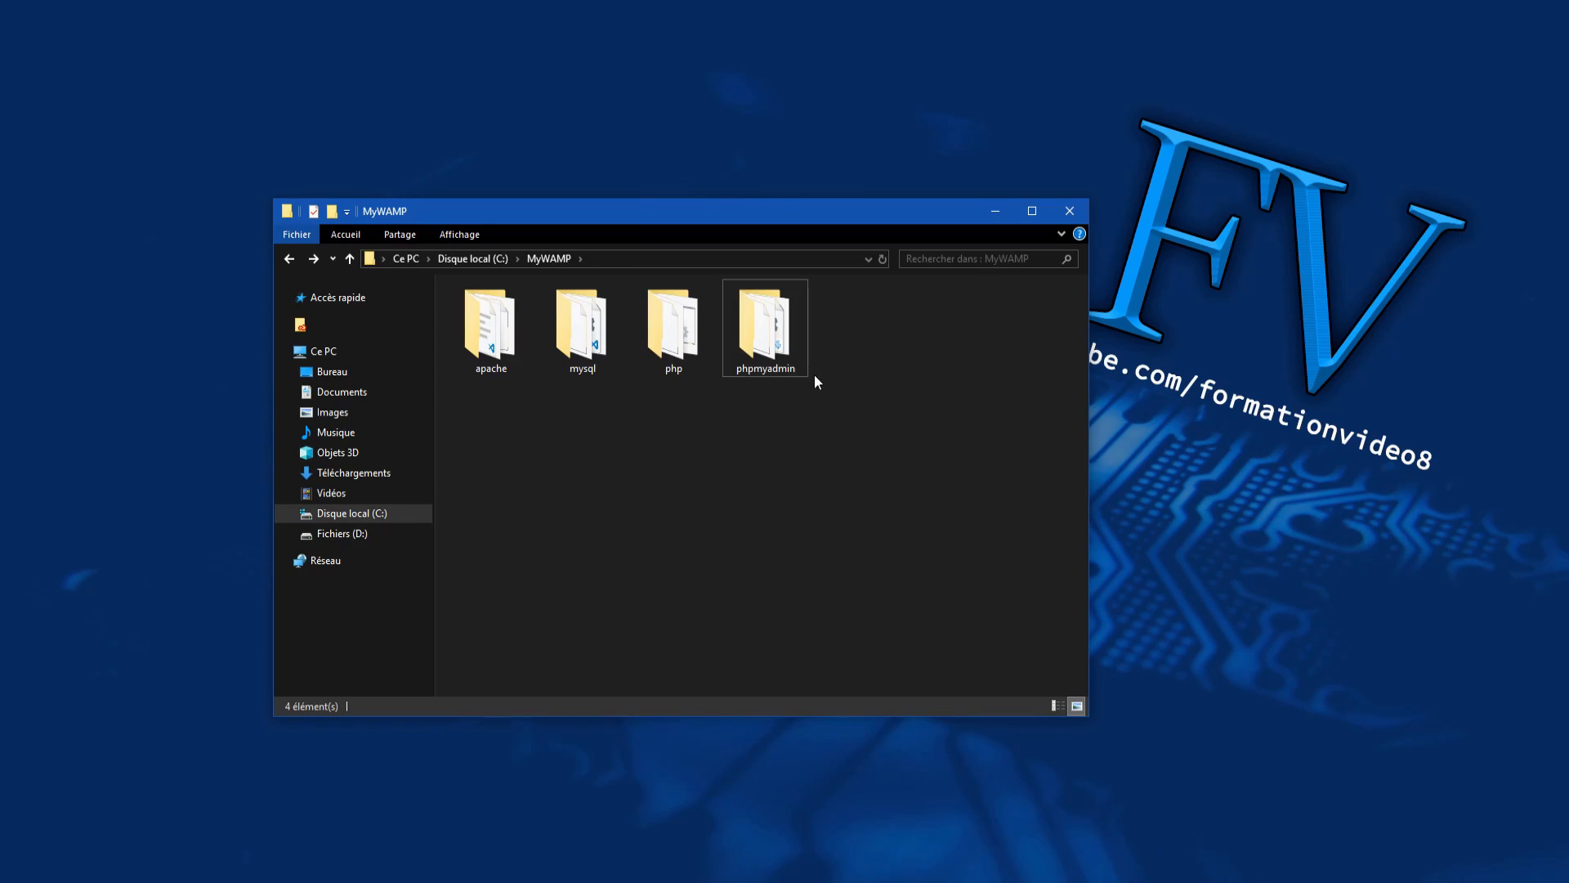
{"action": "left_click", "coordinate": [762, 332]}
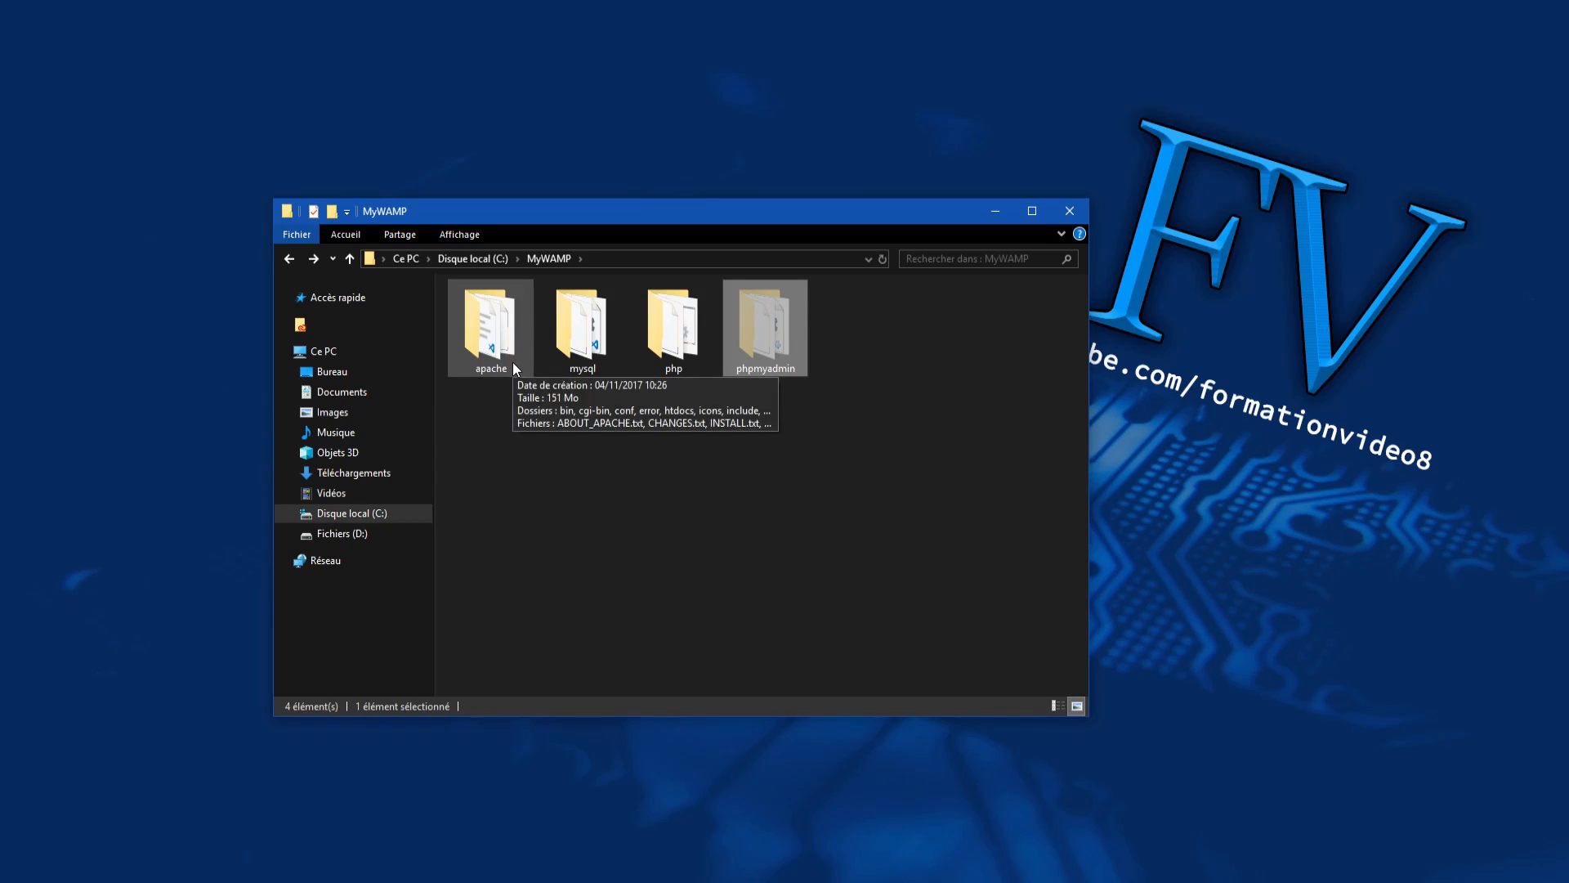
Step: Paste the phpmyadmin folder into MyWAMP\apache\htdocs and open it
{"action": "double_click", "coordinate": [483, 330]}
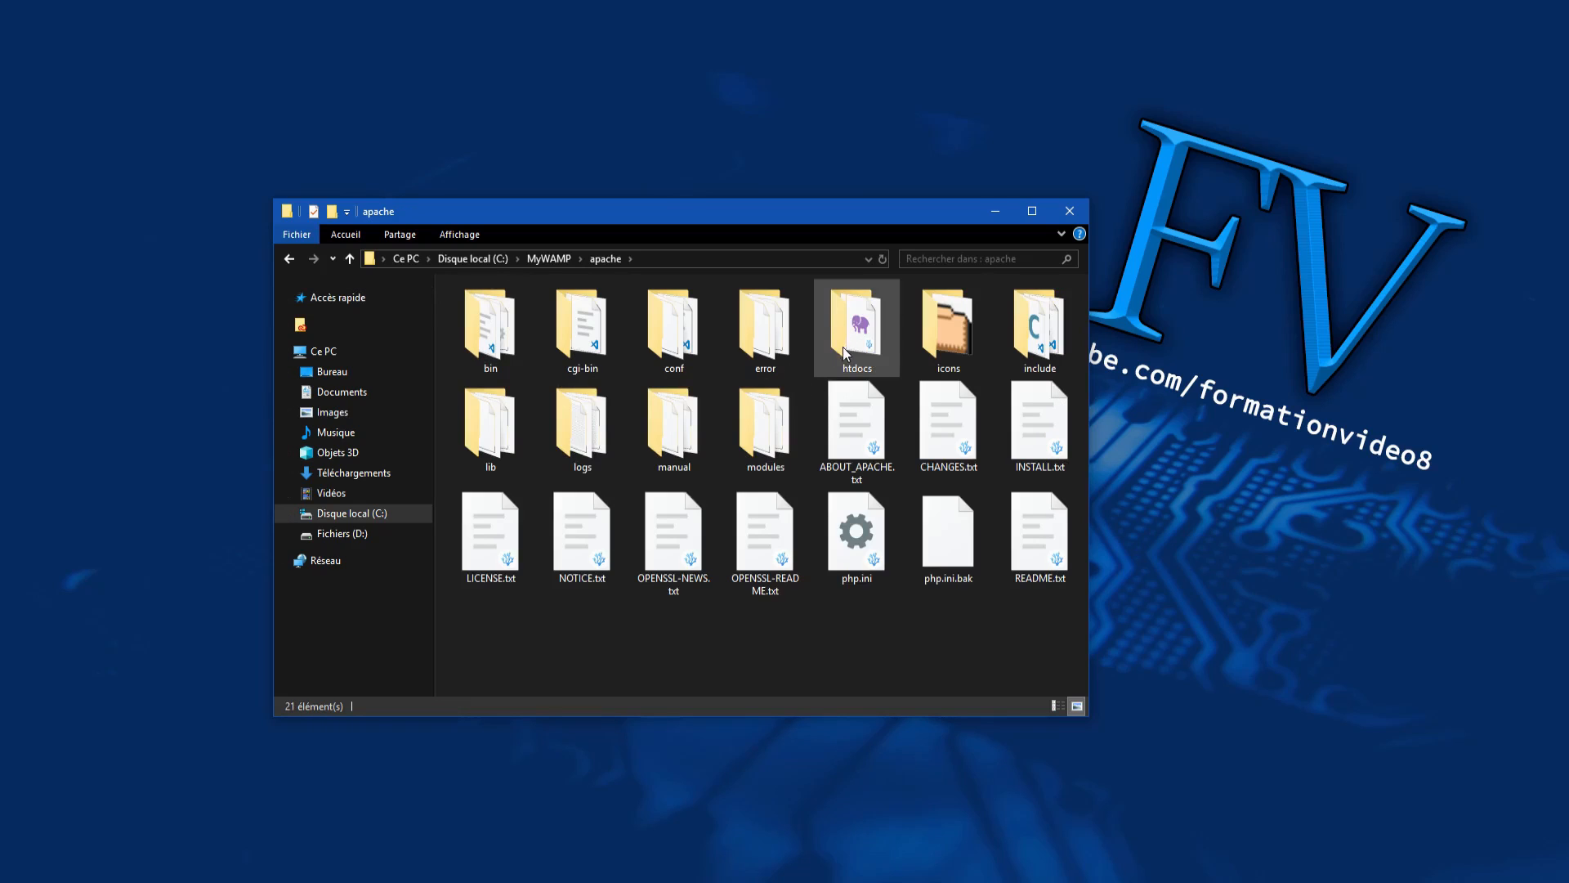
{"action": "double_click", "coordinate": [841, 325]}
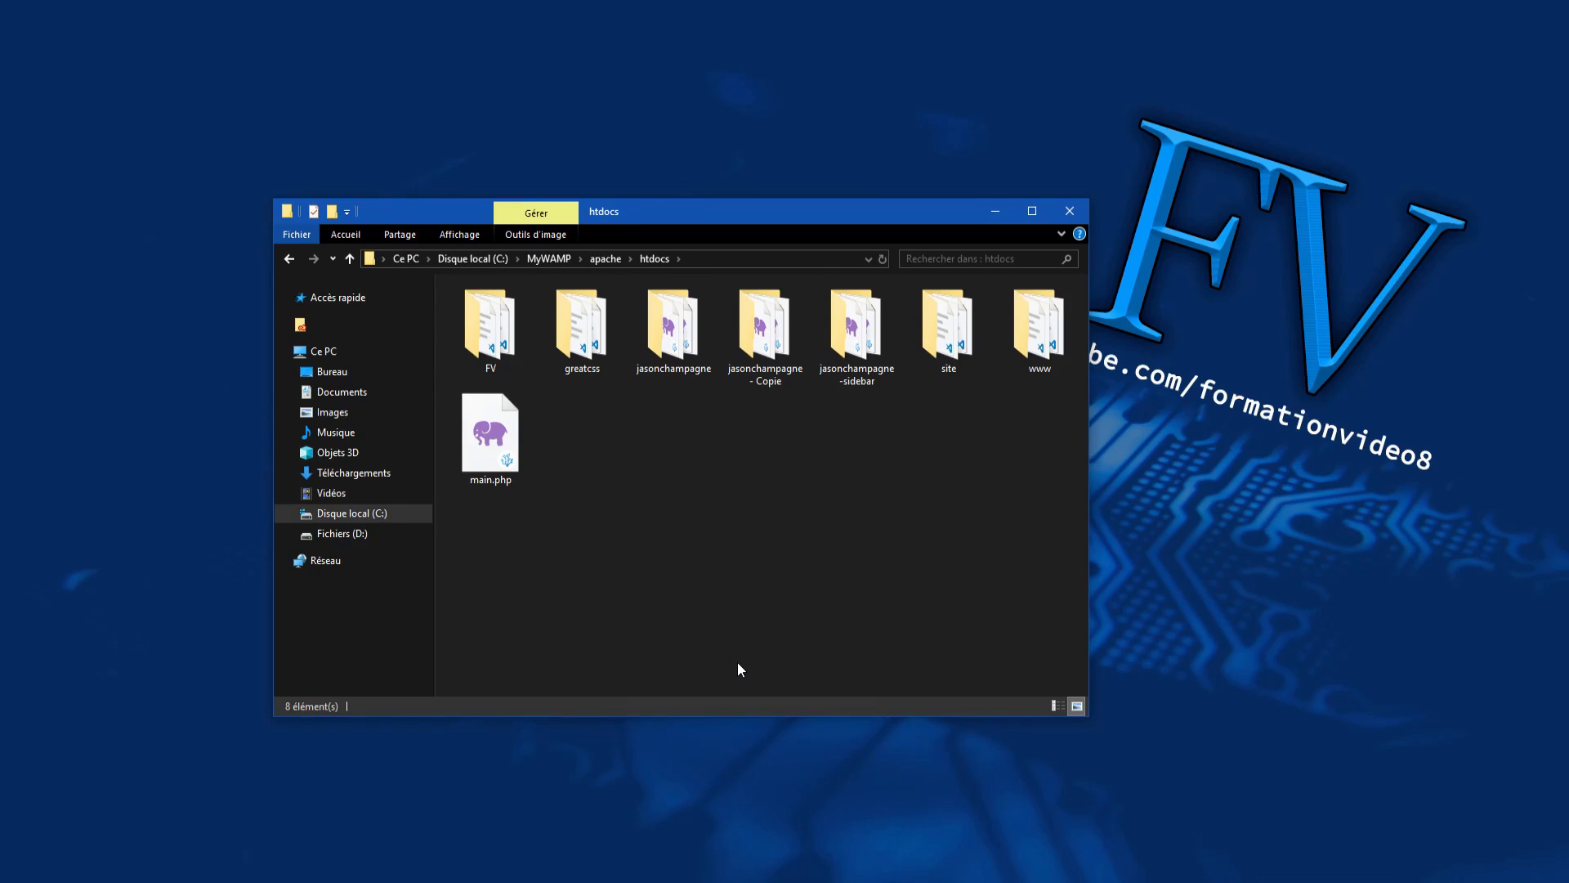
{"action": "key", "text": "ctrl+v"}
{"action": "left_click", "coordinate": [720, 579]}
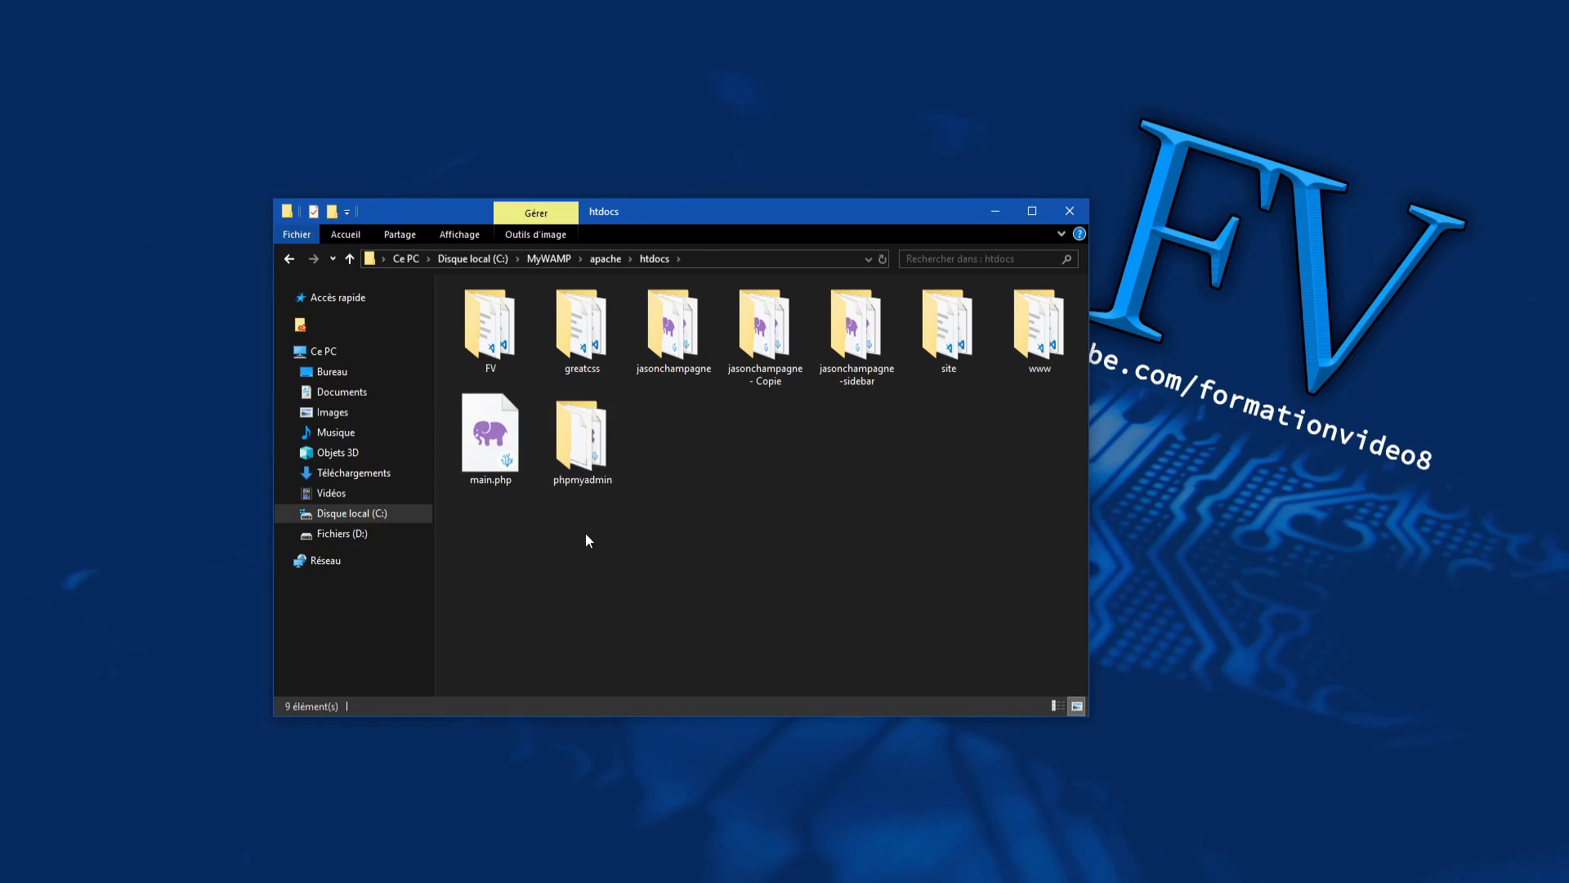
{"action": "double_click", "coordinate": [581, 433]}
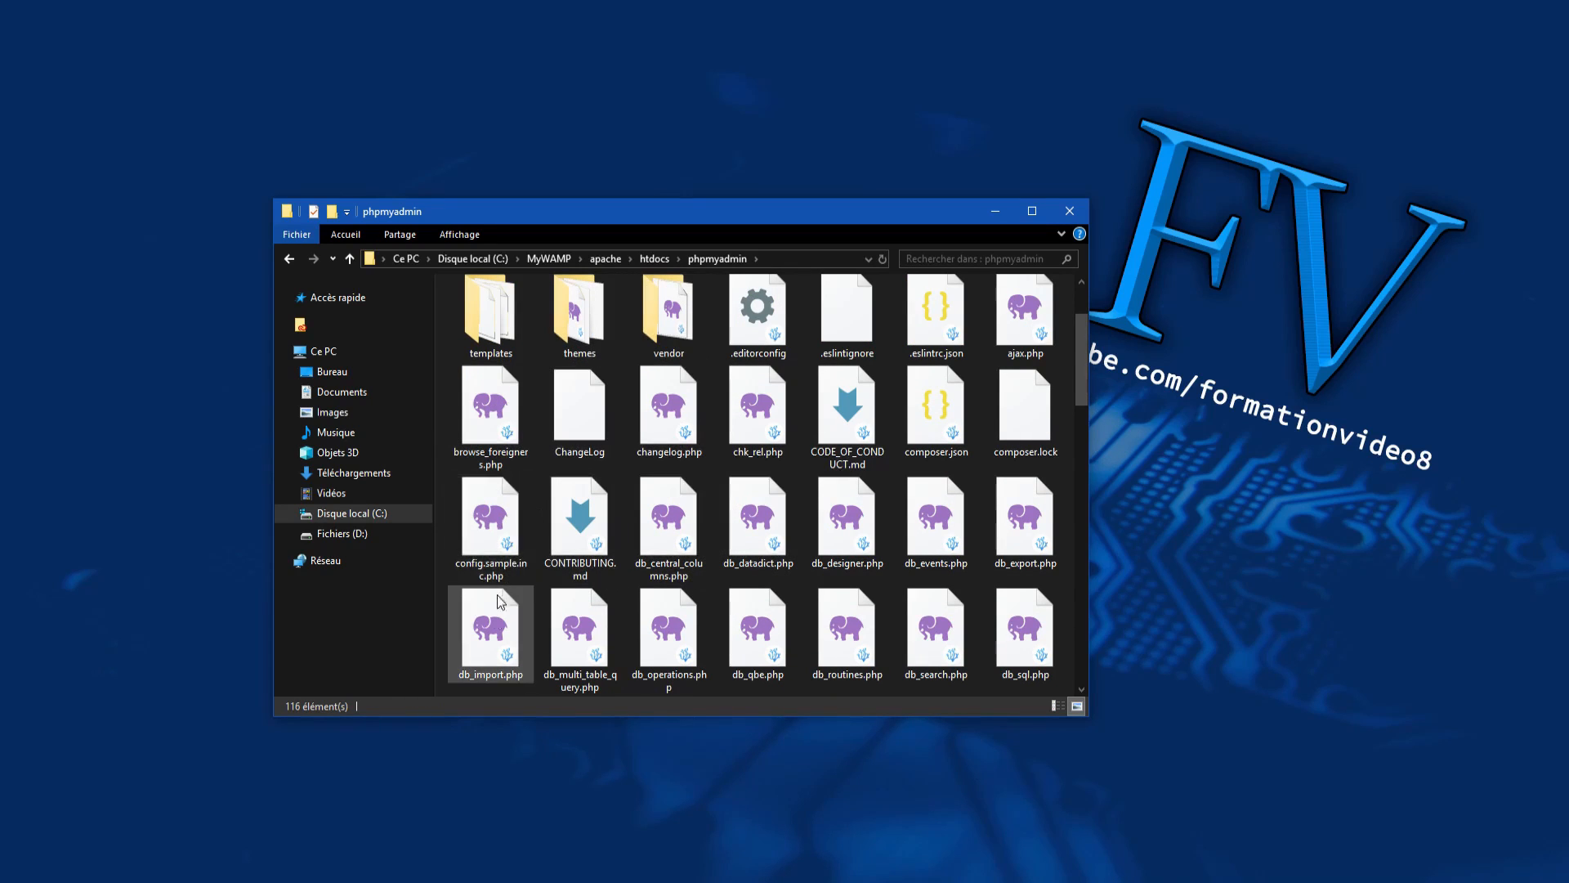
Step: Duplicate config.sample.inc.php and rename the copy to config.inc.php
{"action": "left_click", "coordinate": [490, 523]}
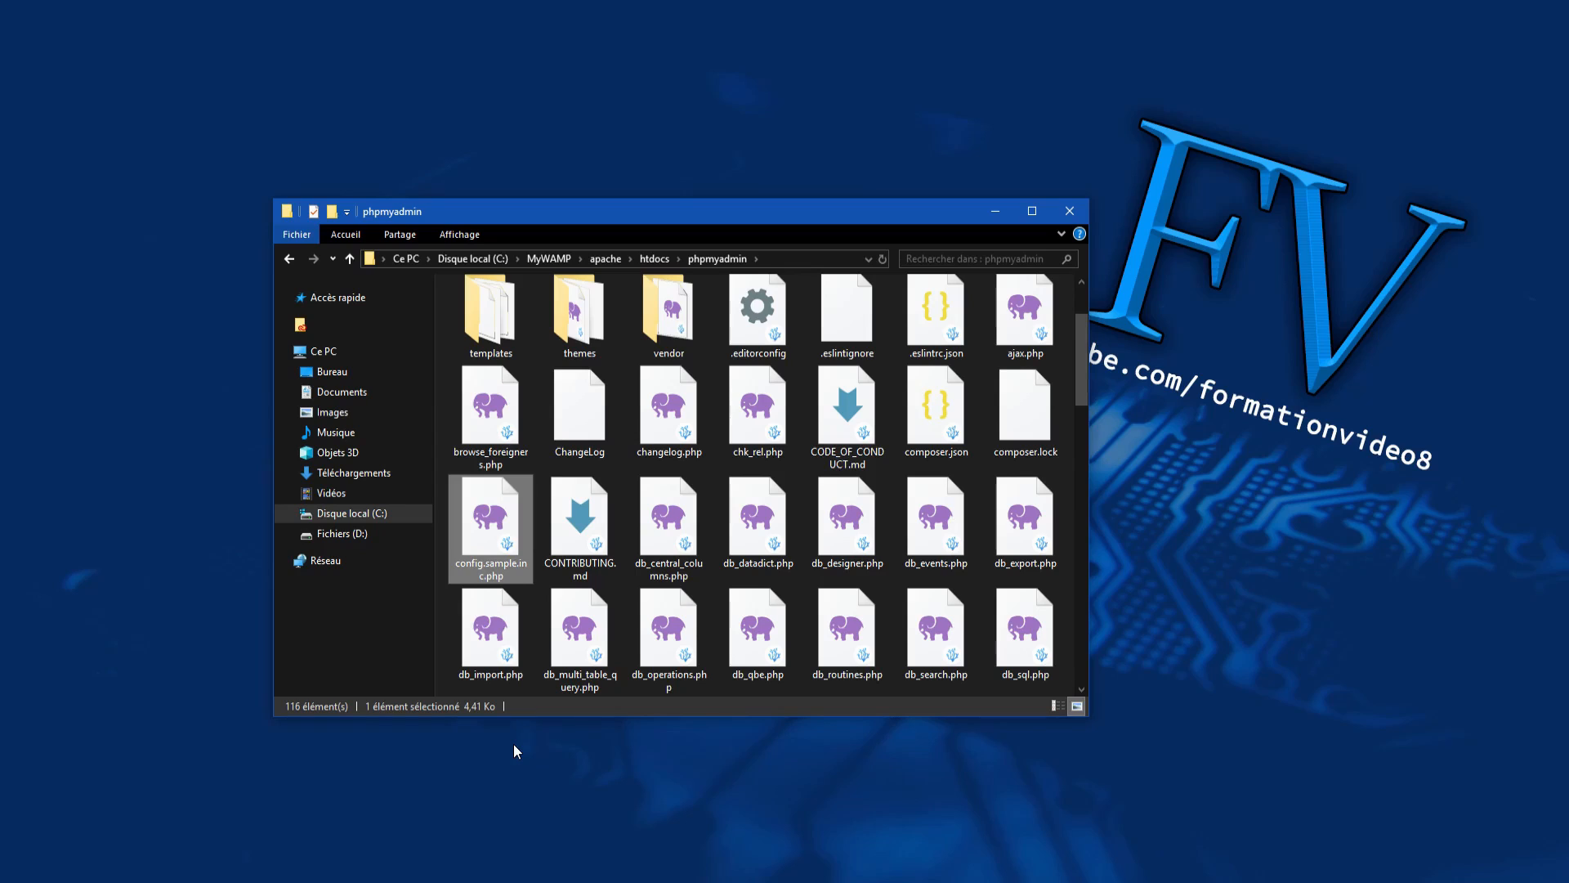
{"action": "key", "text": "ctrl+v"}
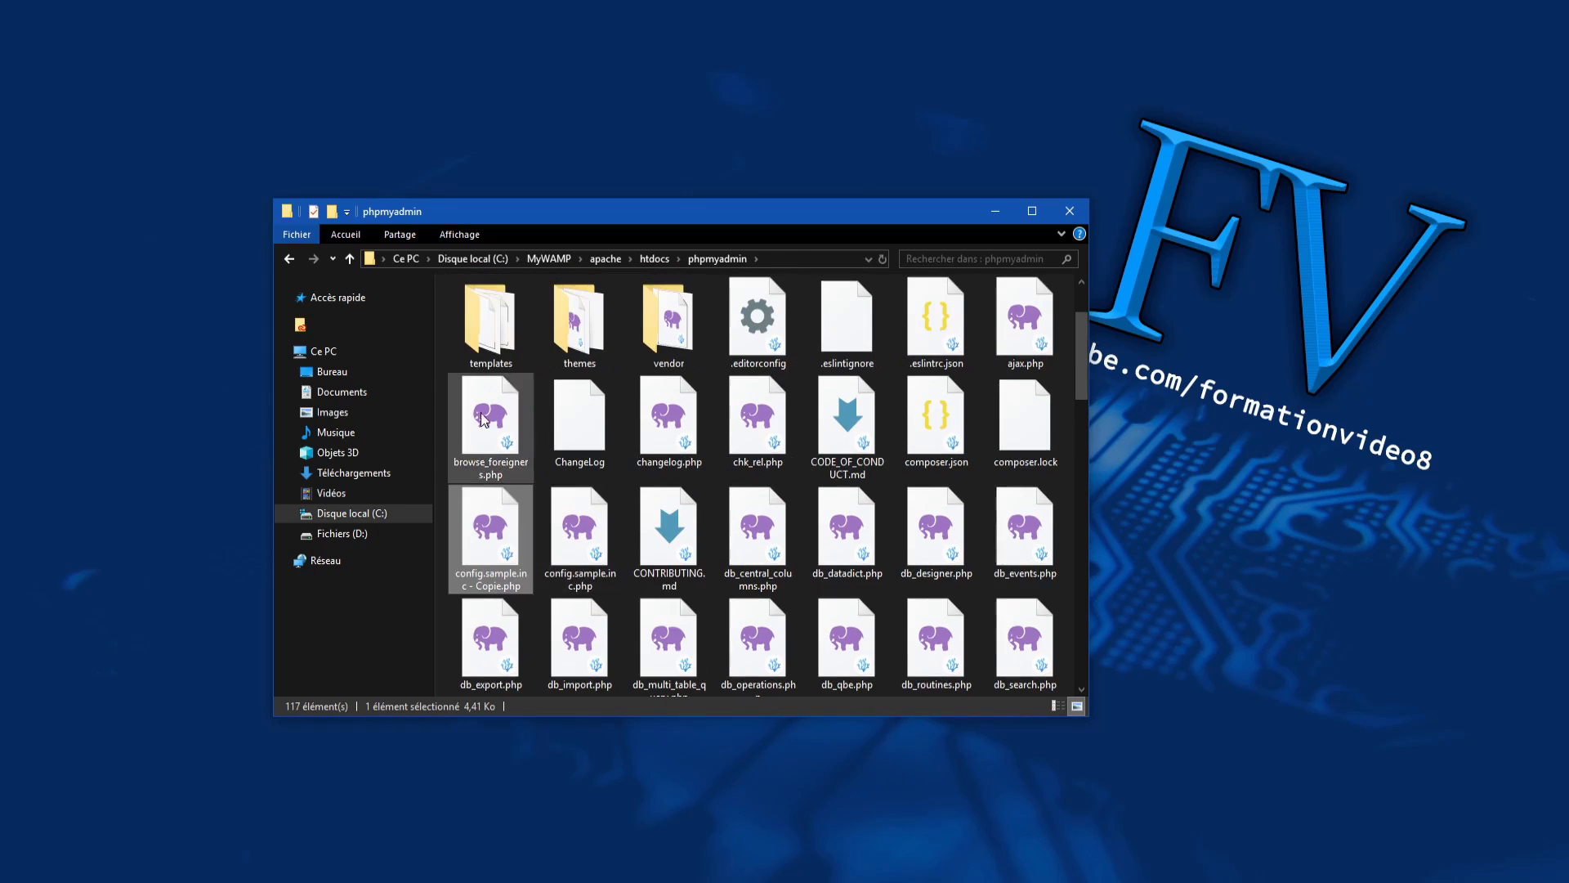
{"action": "right_click", "coordinate": [494, 562]}
{"action": "left_click", "coordinate": [537, 513]}
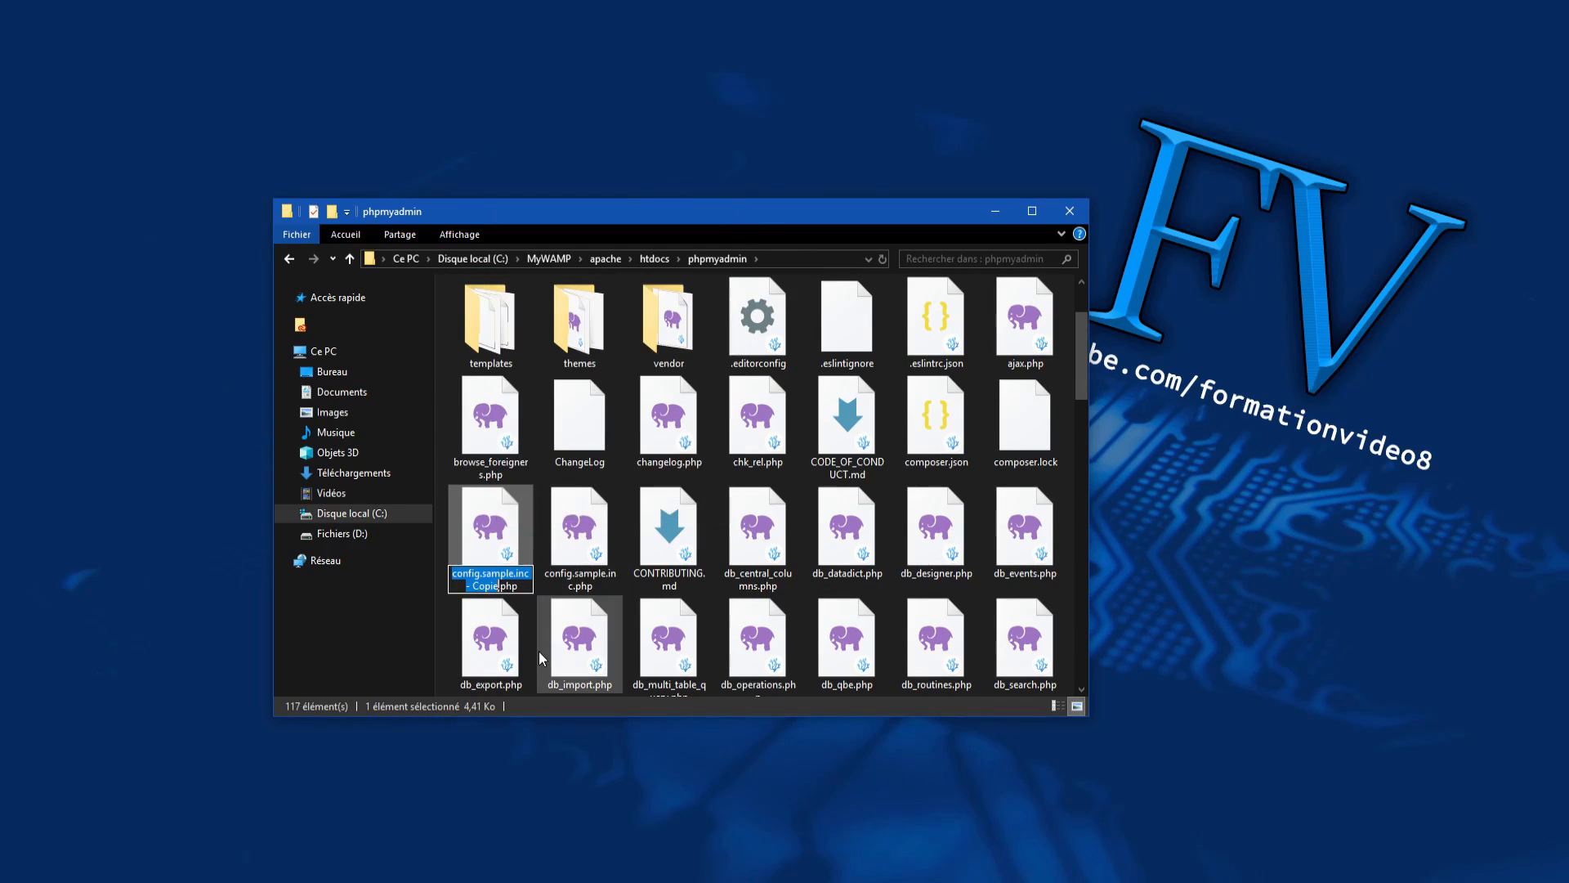
{"action": "type", "text": "config"}
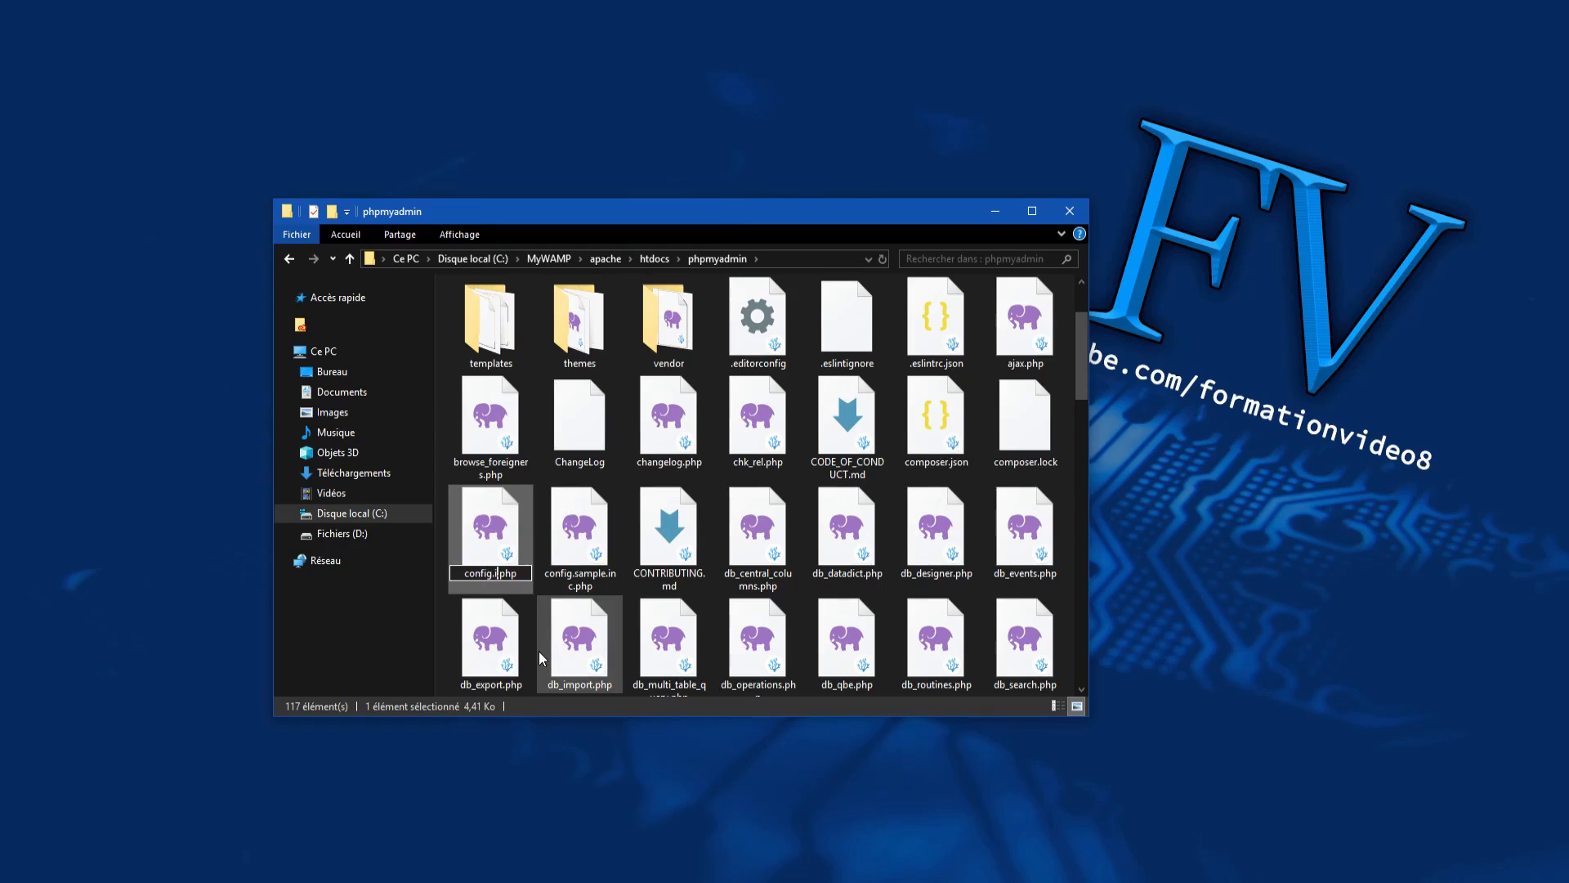
{"action": "type", "text": ".inc"}
{"action": "key", "text": "Return"}
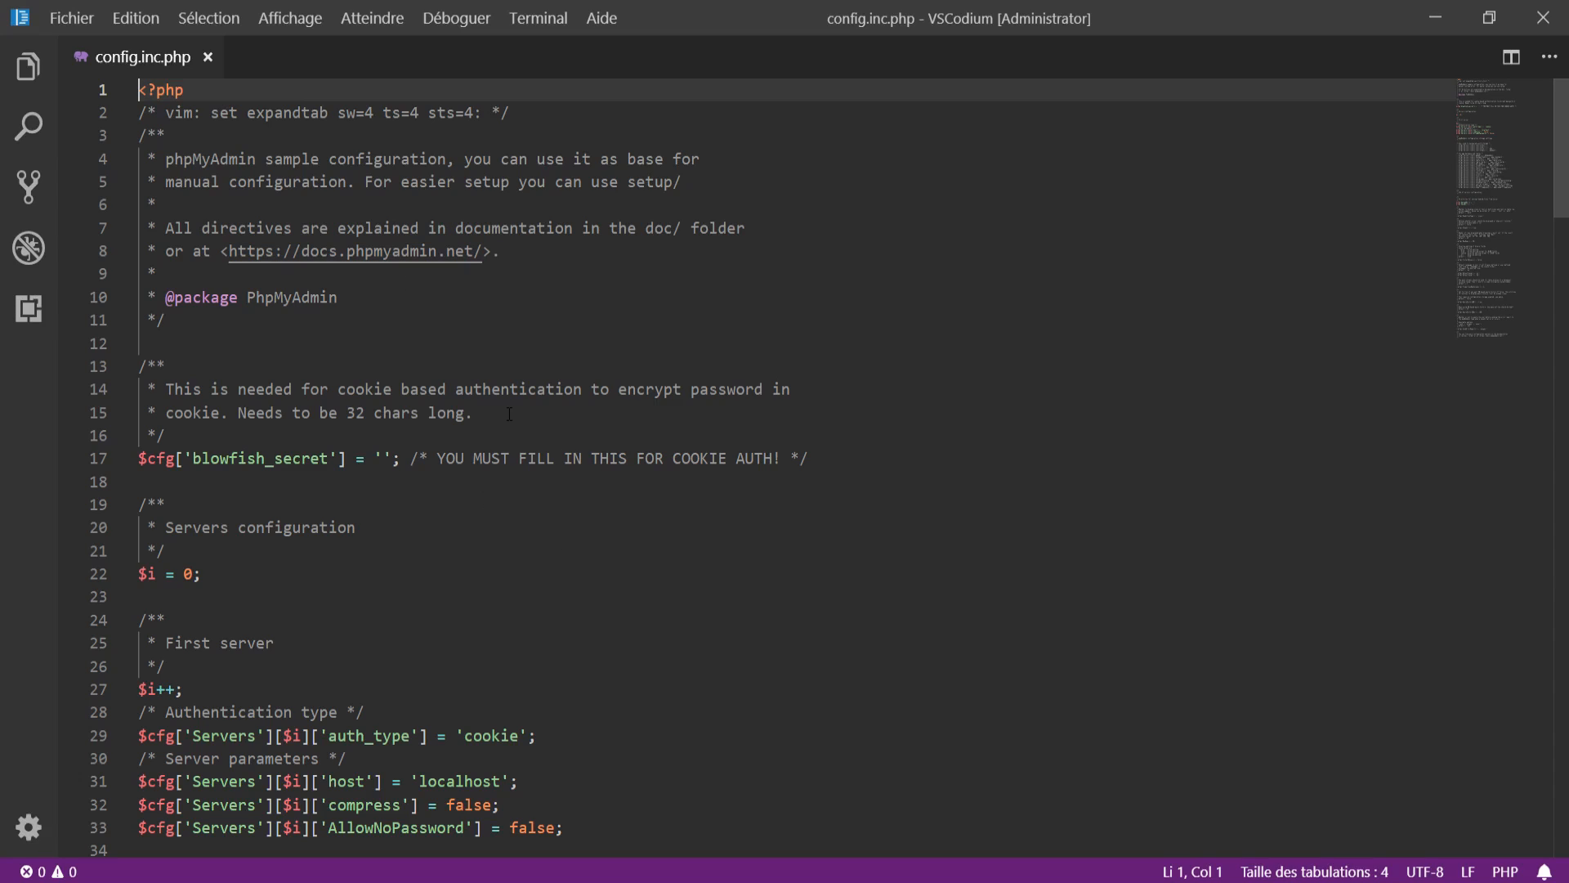
Step: Note the 32-character length required for the empty blowfish_secret on line 17
{"action": "left_click", "coordinate": [384, 458]}
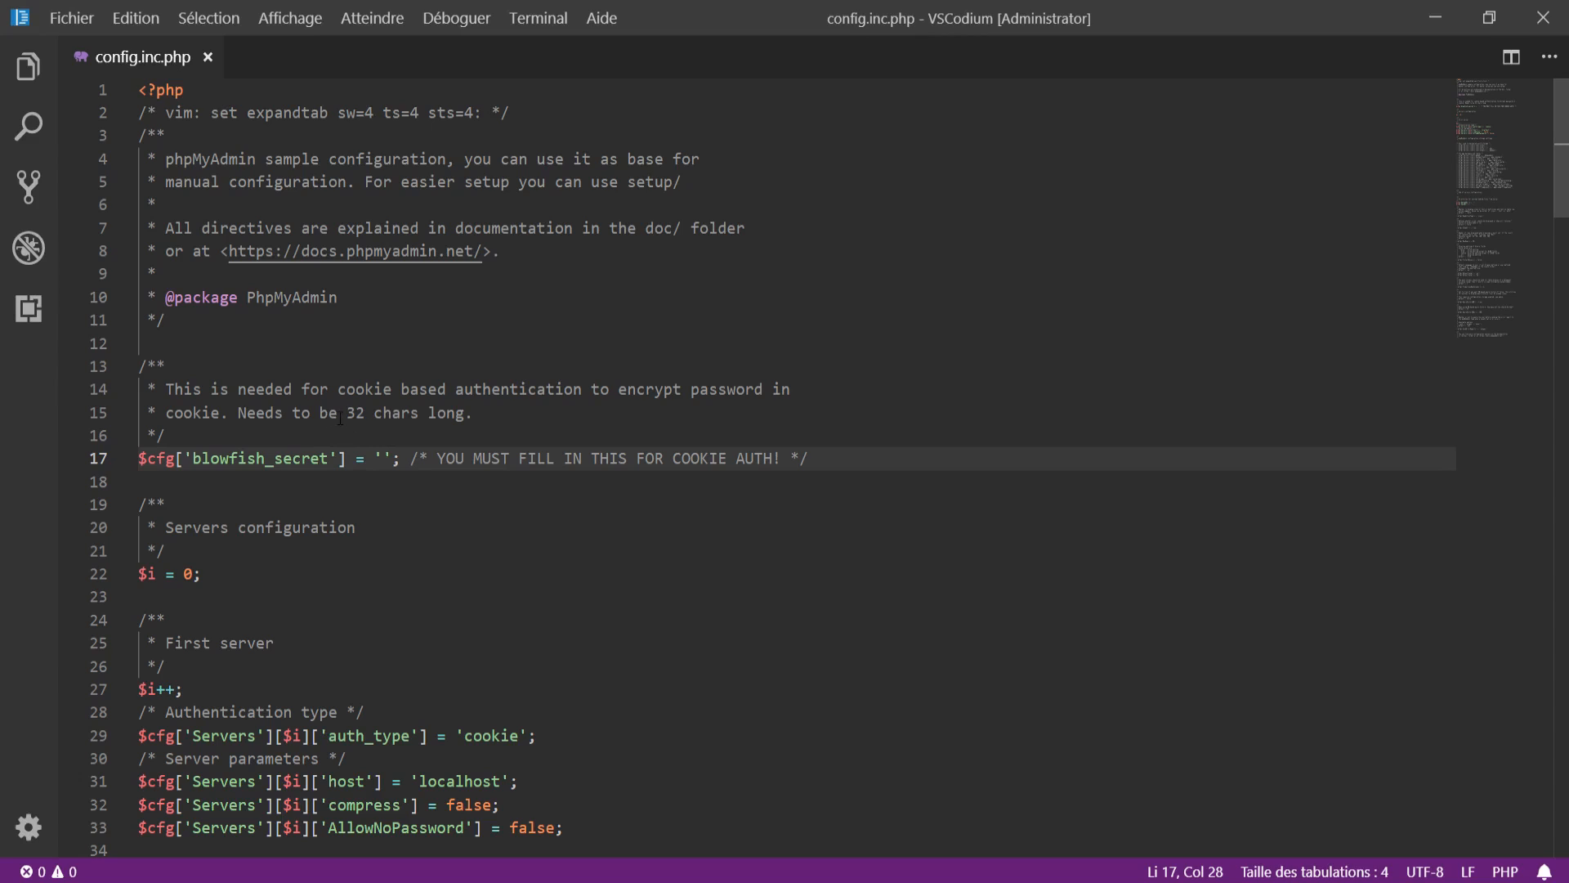
{"action": "left_click_drag", "start_coordinate": [345, 412], "coordinate": [373, 413]}
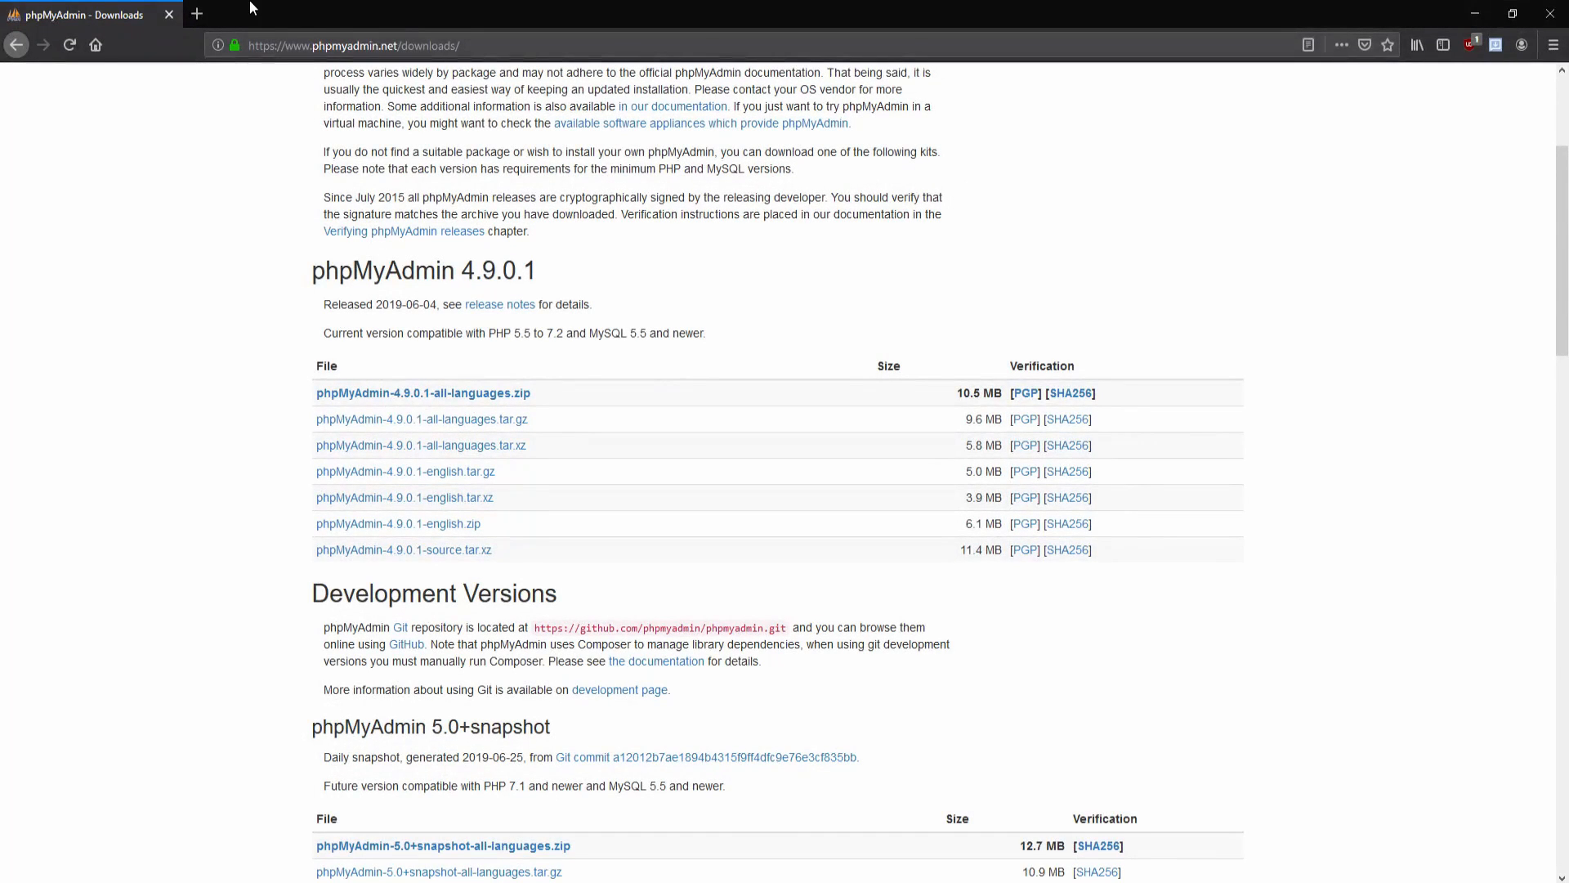
Step: Search the web for 'gestionnaire mot de passe en ligne' in a new tab
{"action": "left_click", "coordinate": [197, 14]}
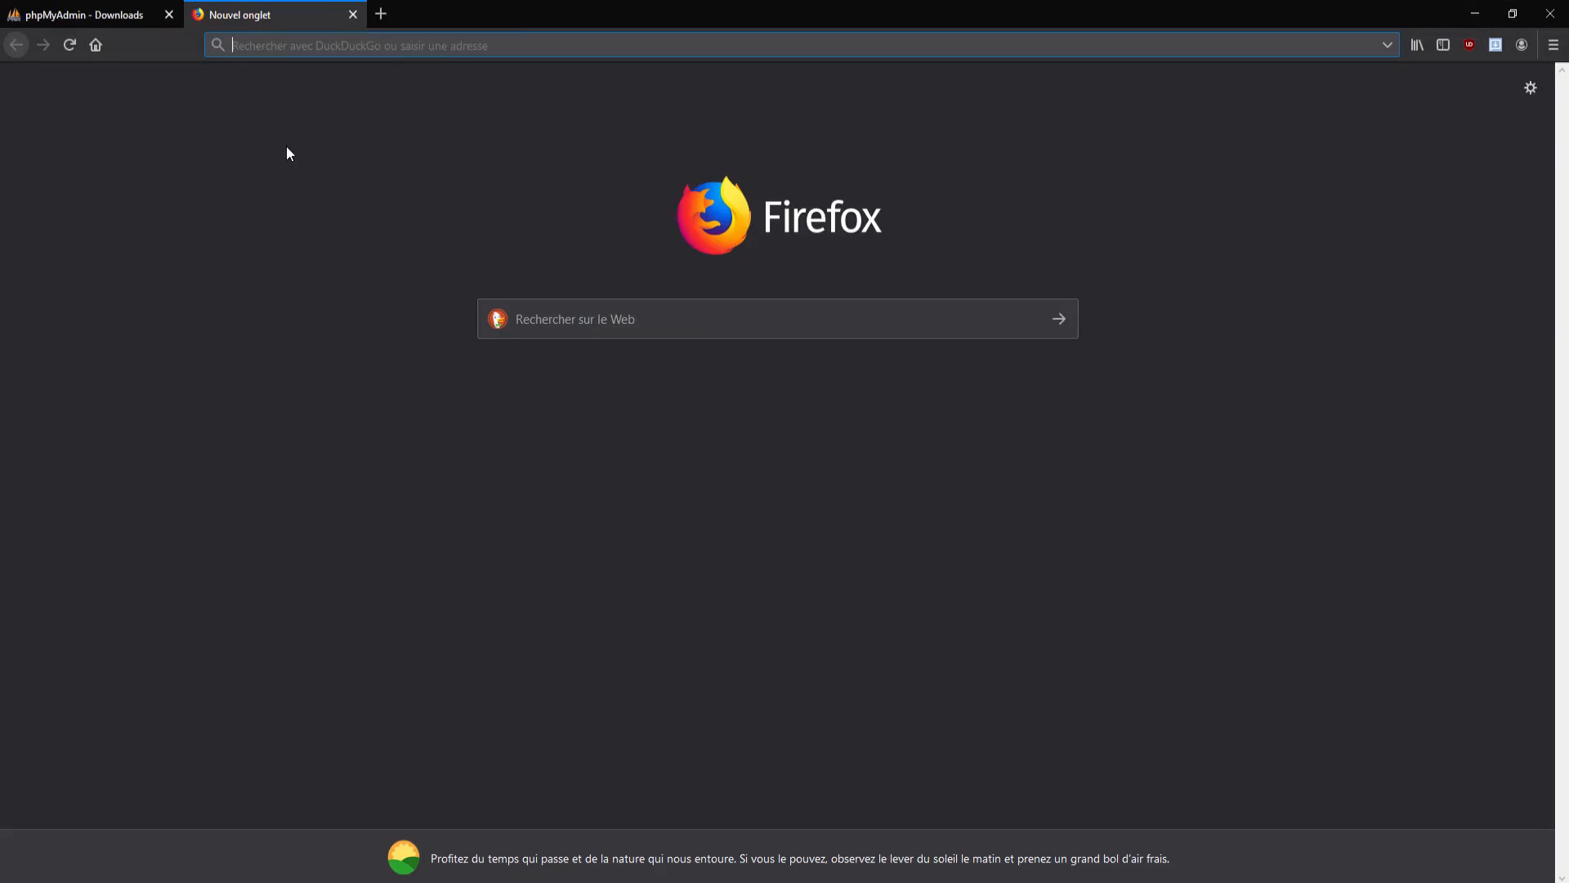
{"action": "type", "text": "gestionnaire mo"}
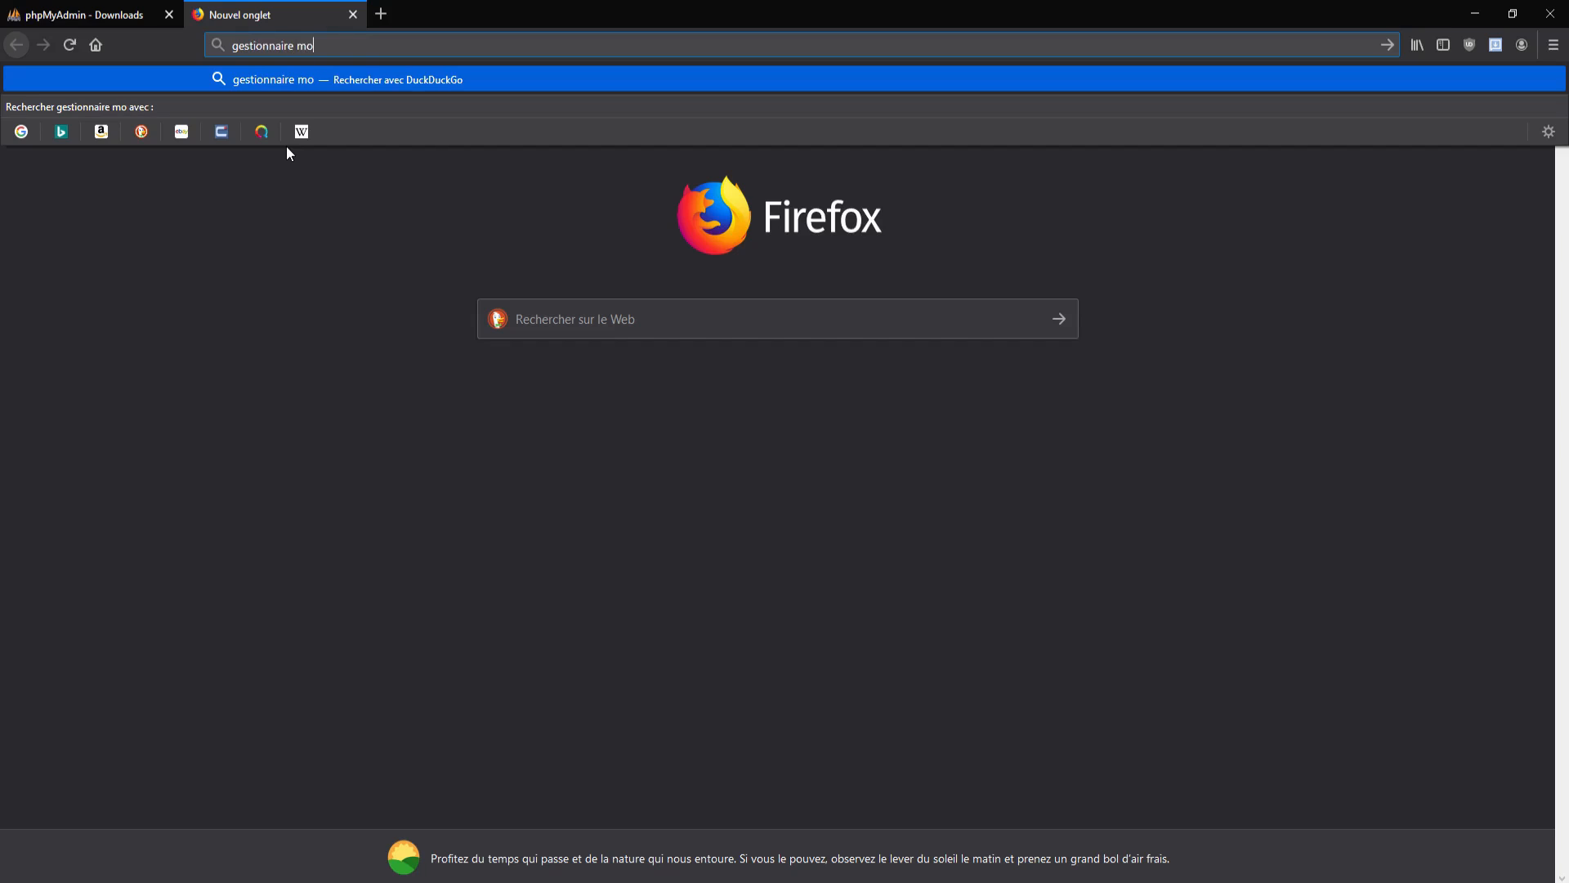
{"action": "type", "text": "t de passe"}
{"action": "key", "text": "Return"}
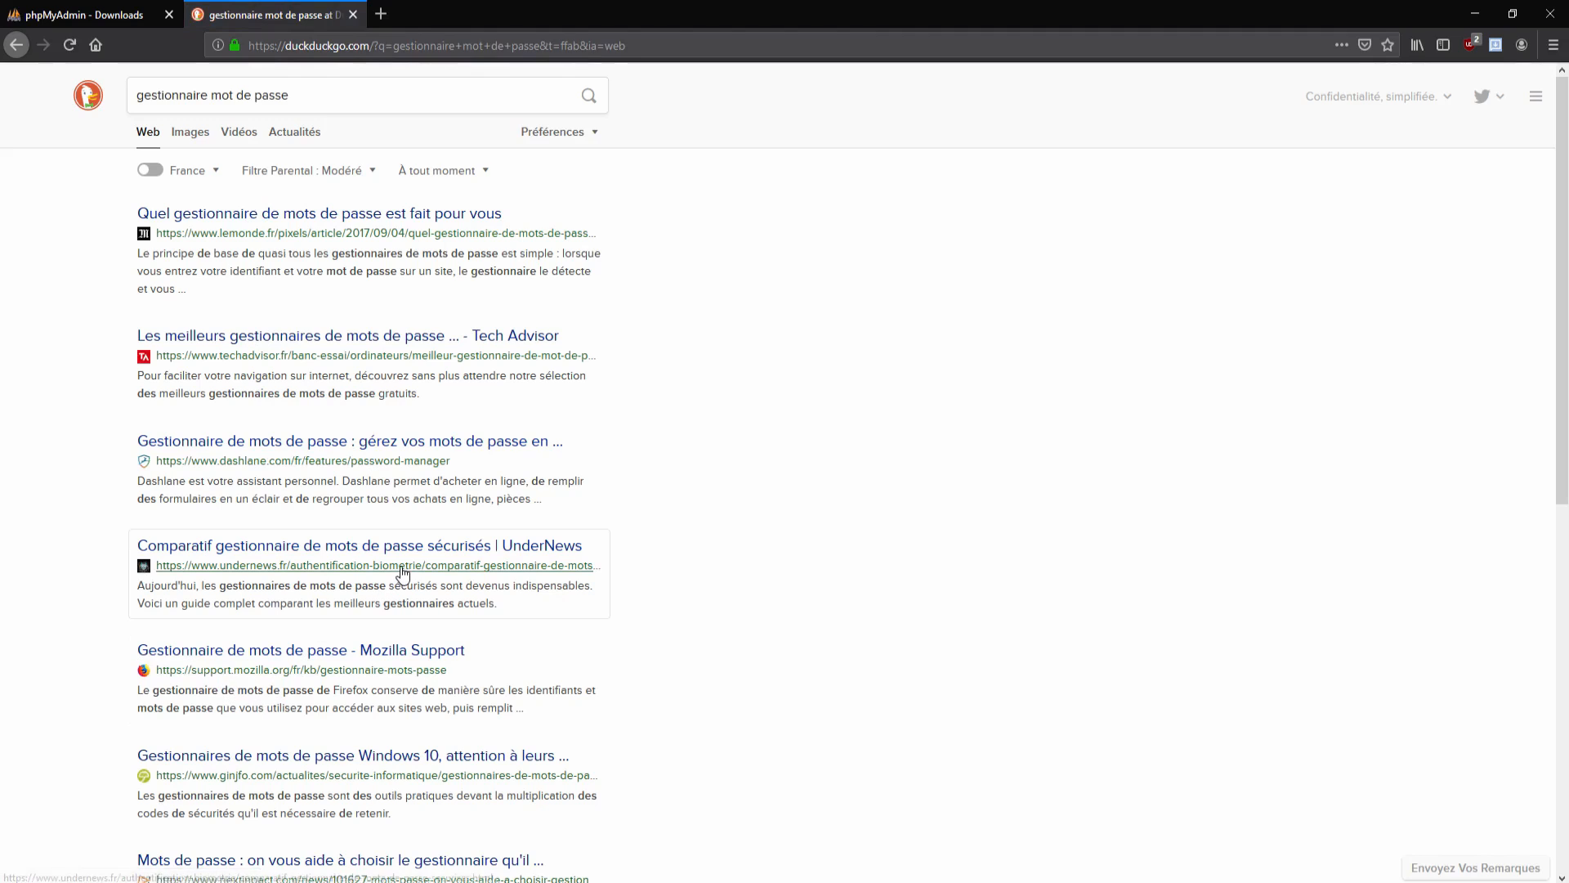
{"action": "left_click", "coordinate": [336, 100]}
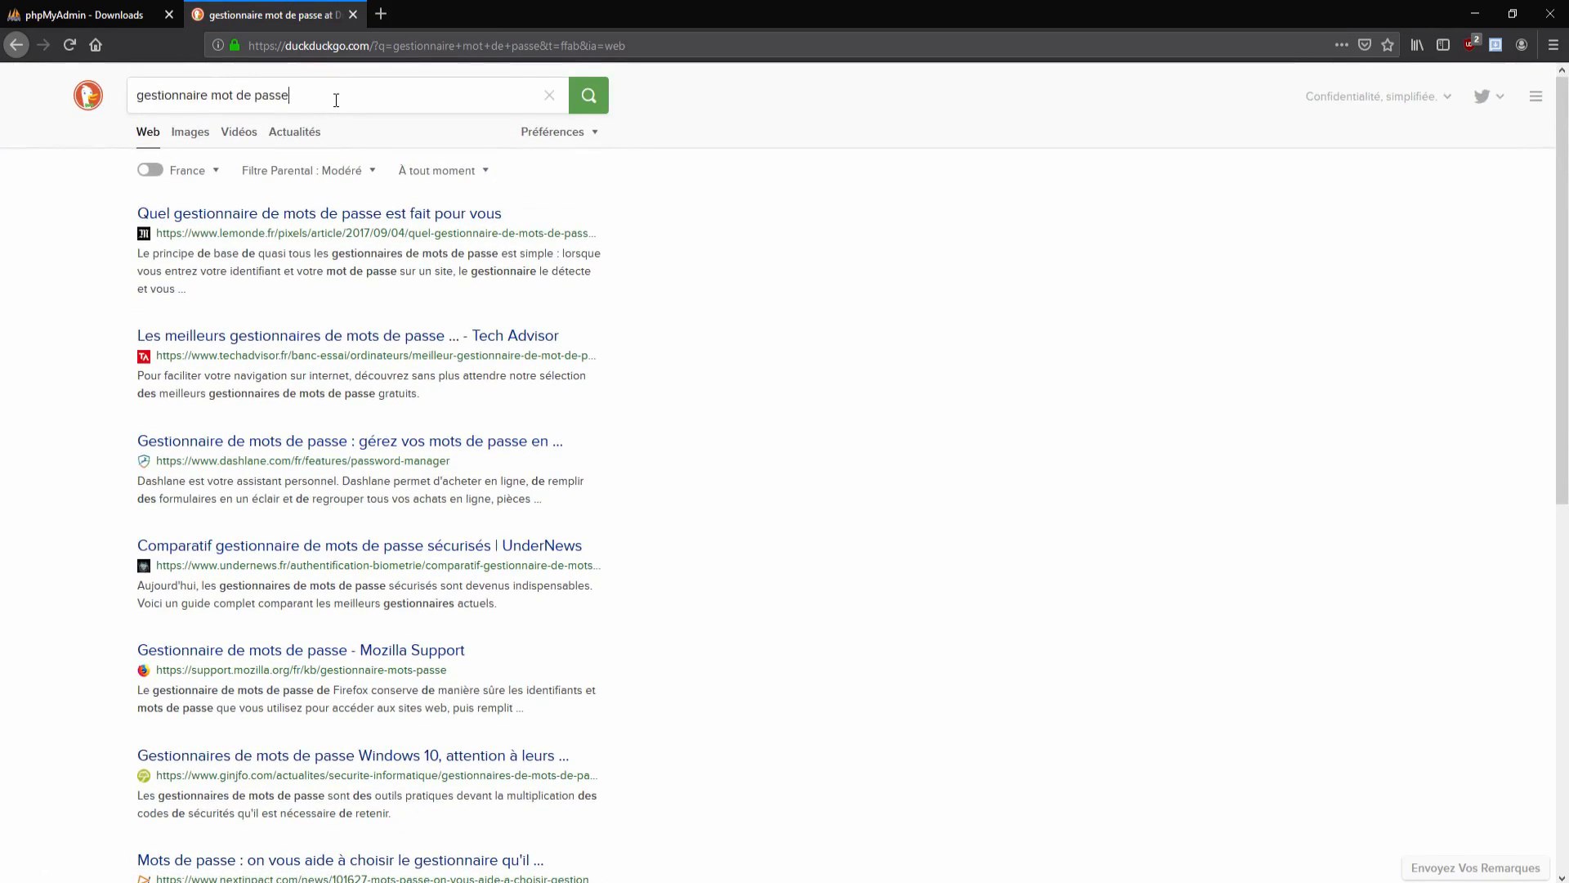
{"action": "type", "text": "en ligne"}
{"action": "key", "text": "Return"}
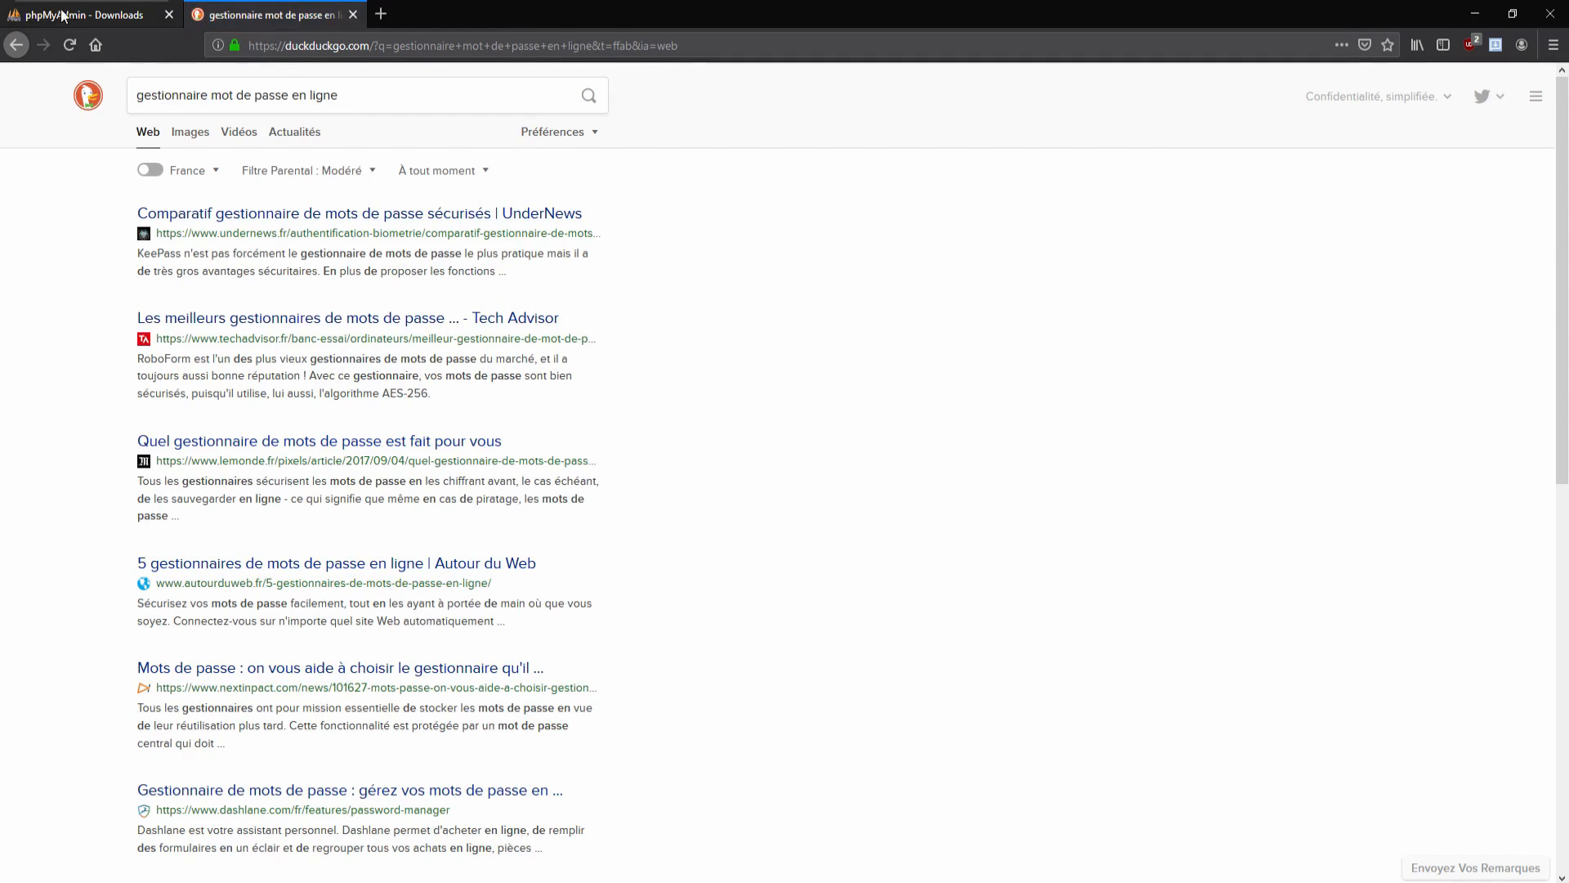
{"action": "scroll", "coordinate": [667, 452], "scroll_direction": "down", "scroll_amount": 4}
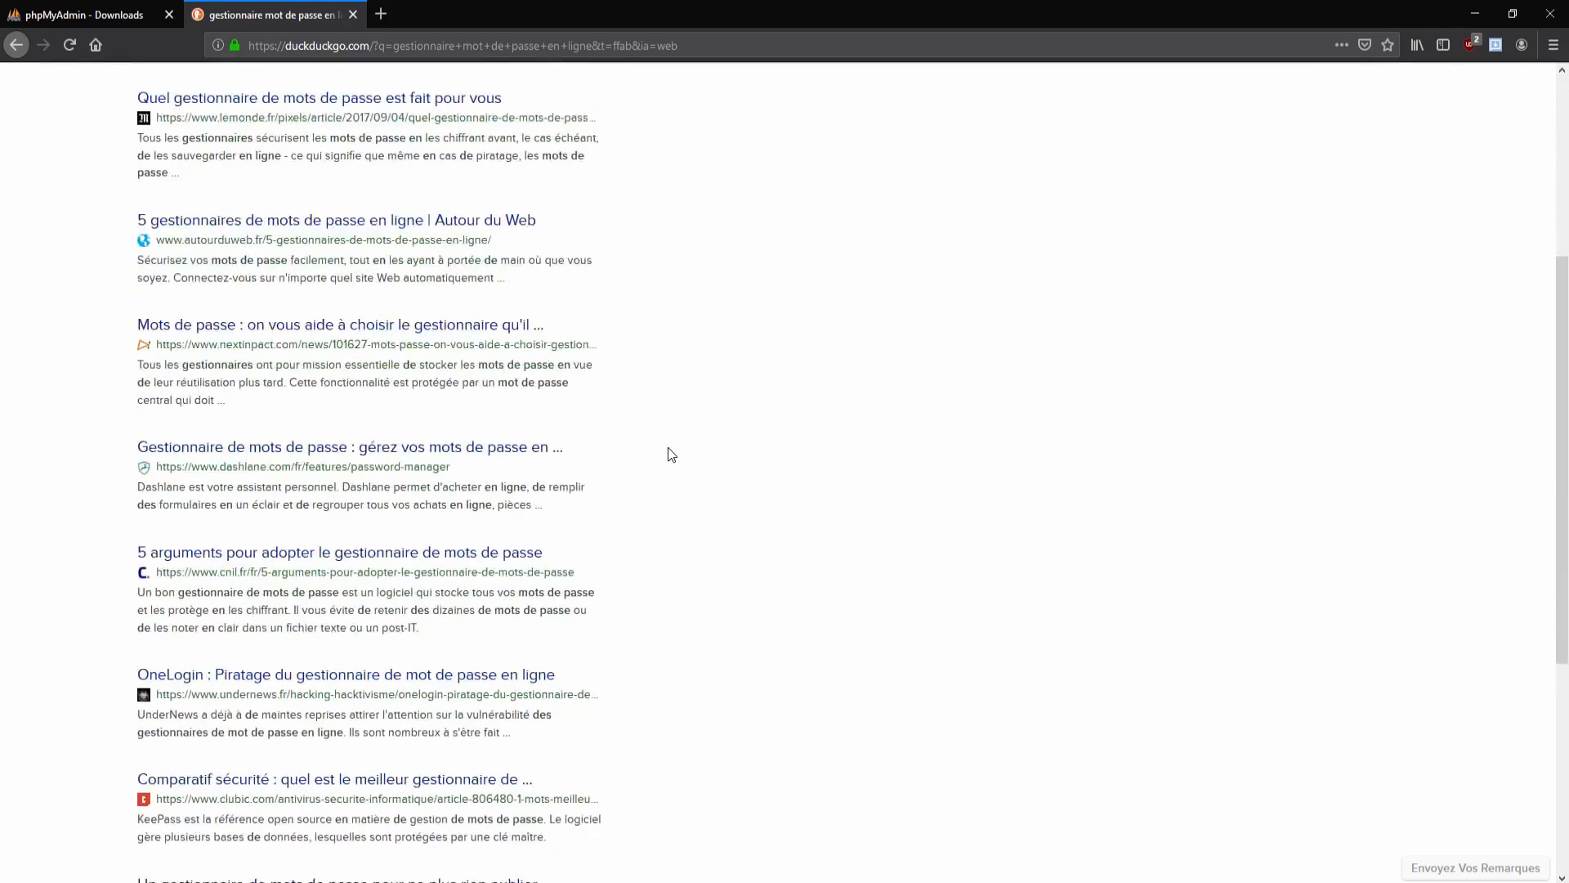
{"action": "scroll", "coordinate": [295, 523], "scroll_direction": "up", "scroll_amount": 1}
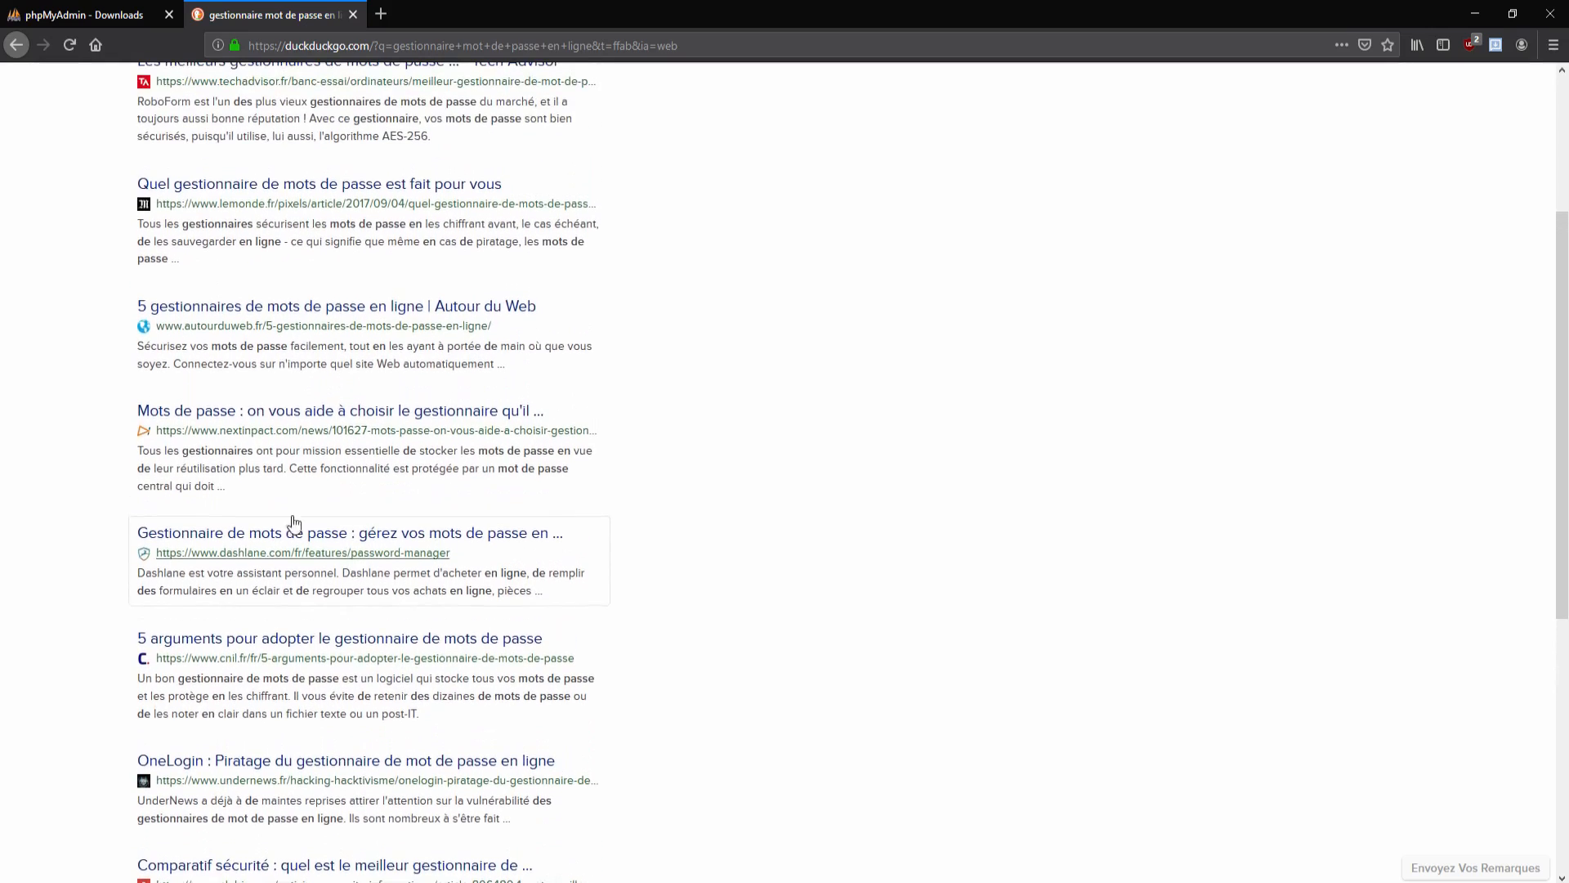
{"action": "scroll", "coordinate": [295, 523], "scroll_direction": "up", "scroll_amount": 2}
{"action": "scroll", "coordinate": [290, 478], "scroll_direction": "up", "scroll_amount": 1}
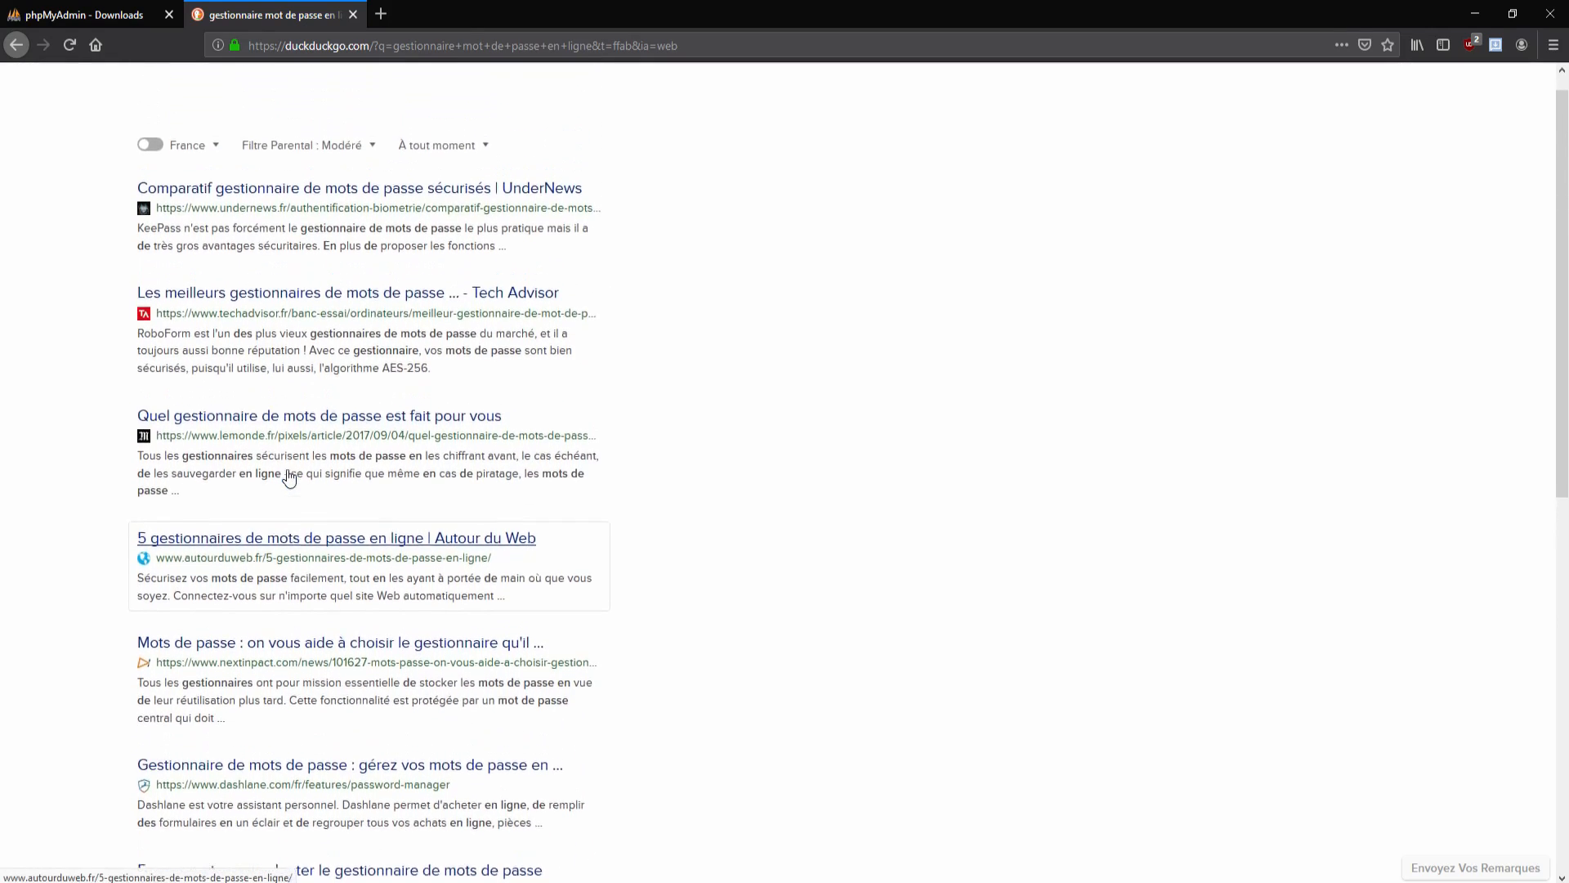
{"action": "scroll", "coordinate": [290, 478], "scroll_direction": "up", "scroll_amount": 1}
Step: Replace the query with 'générateur mot de passe' and run the search
{"action": "left_click", "coordinate": [361, 98]}
{"action": "left_click_drag", "start_coordinate": [360, 98], "coordinate": [131, 97]}
{"action": "type", "text": "g"}
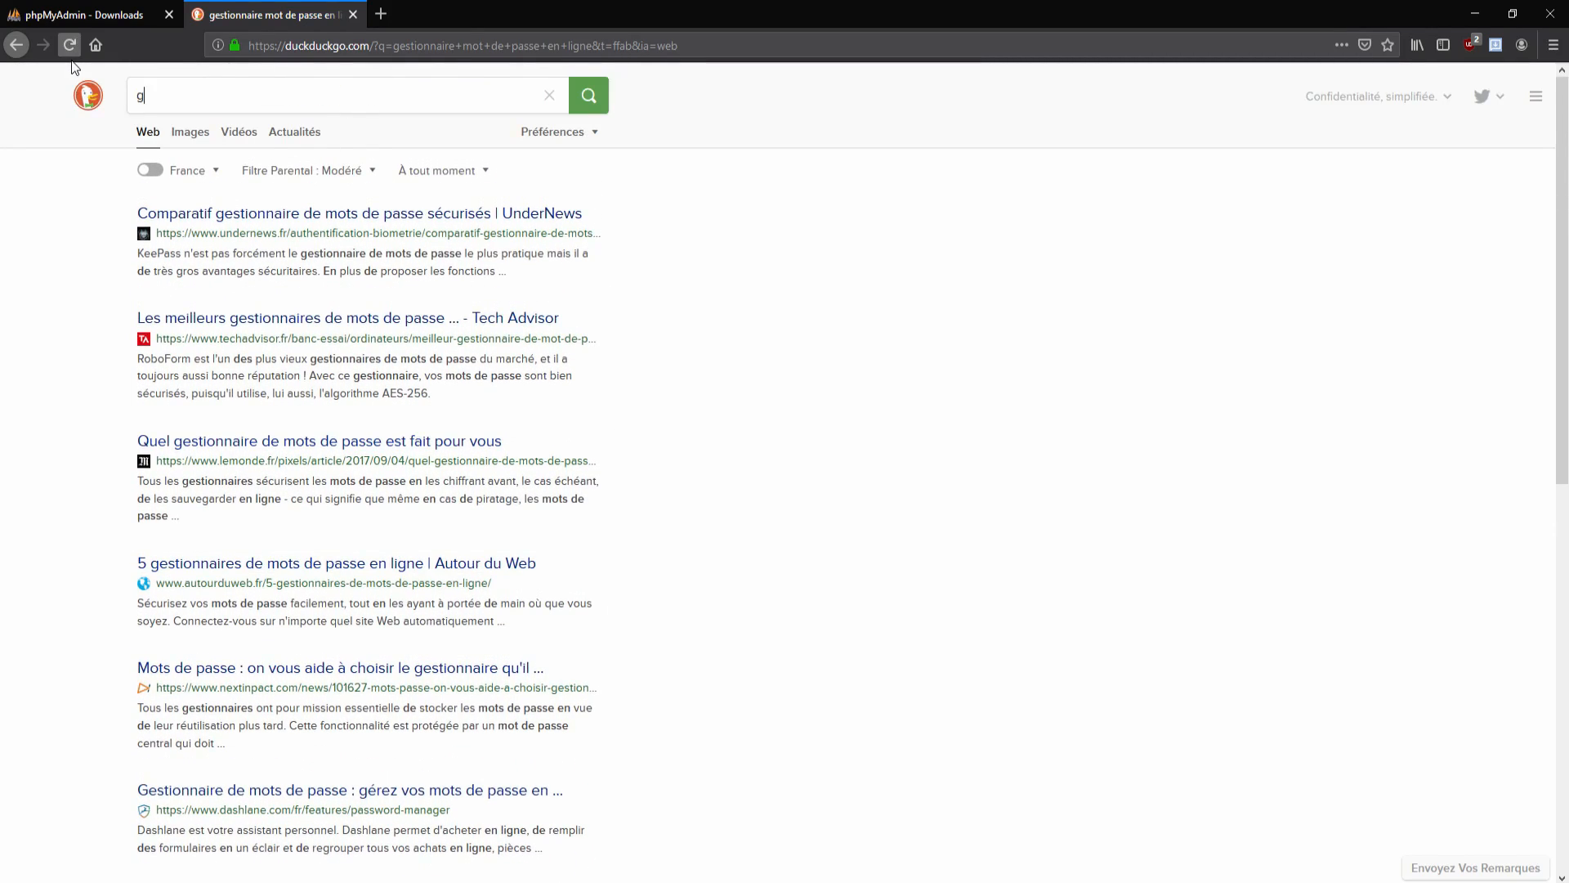
{"action": "type", "text": "énéra"}
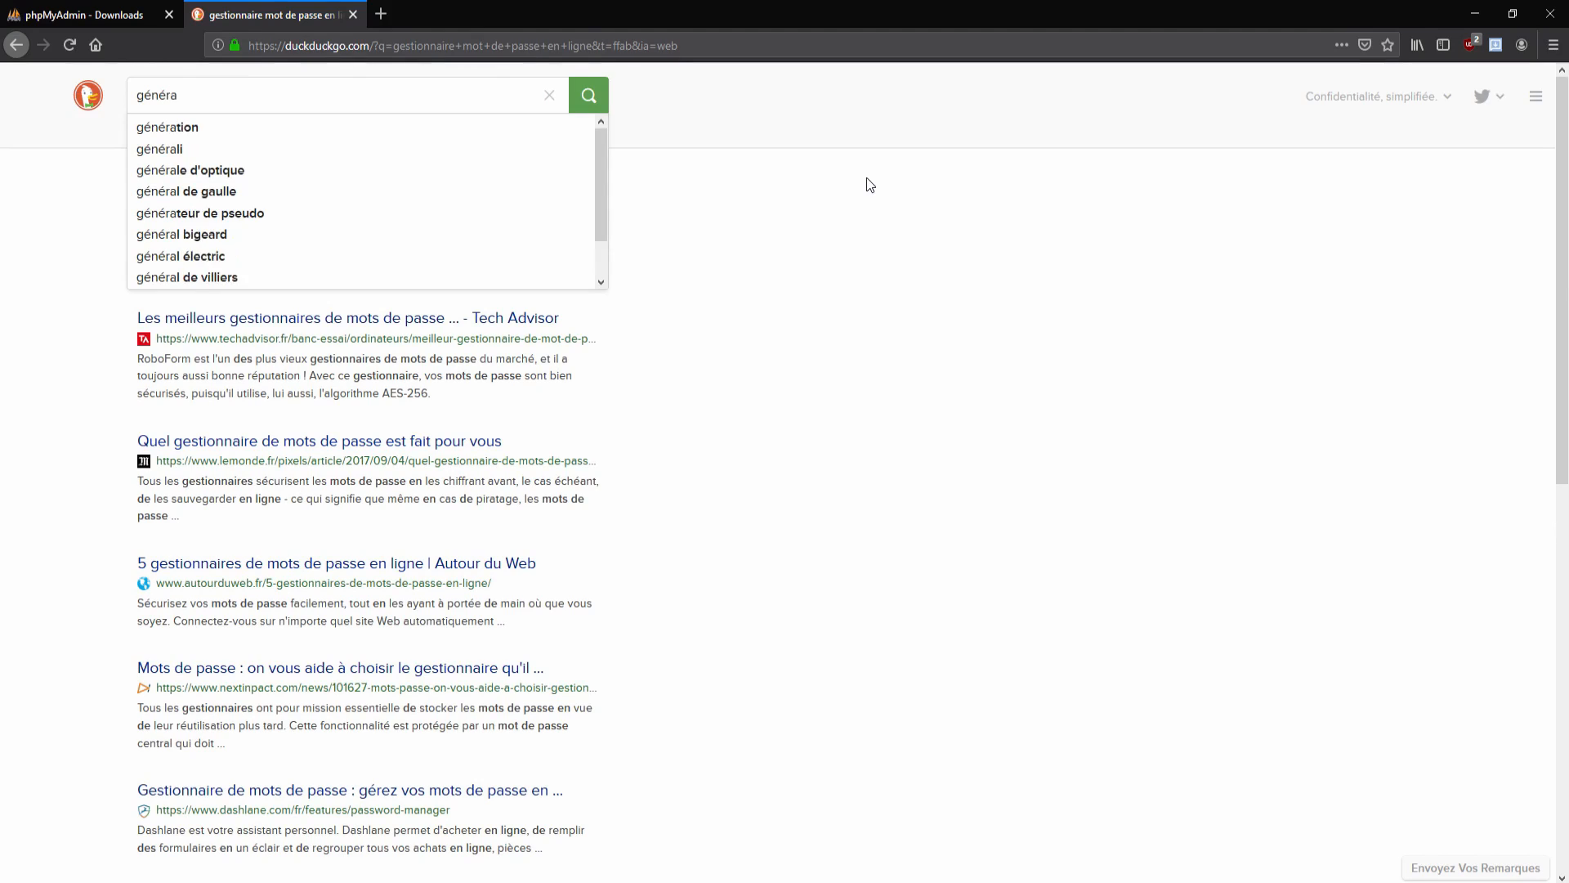
{"action": "type", "text": "teur mot de passe"}
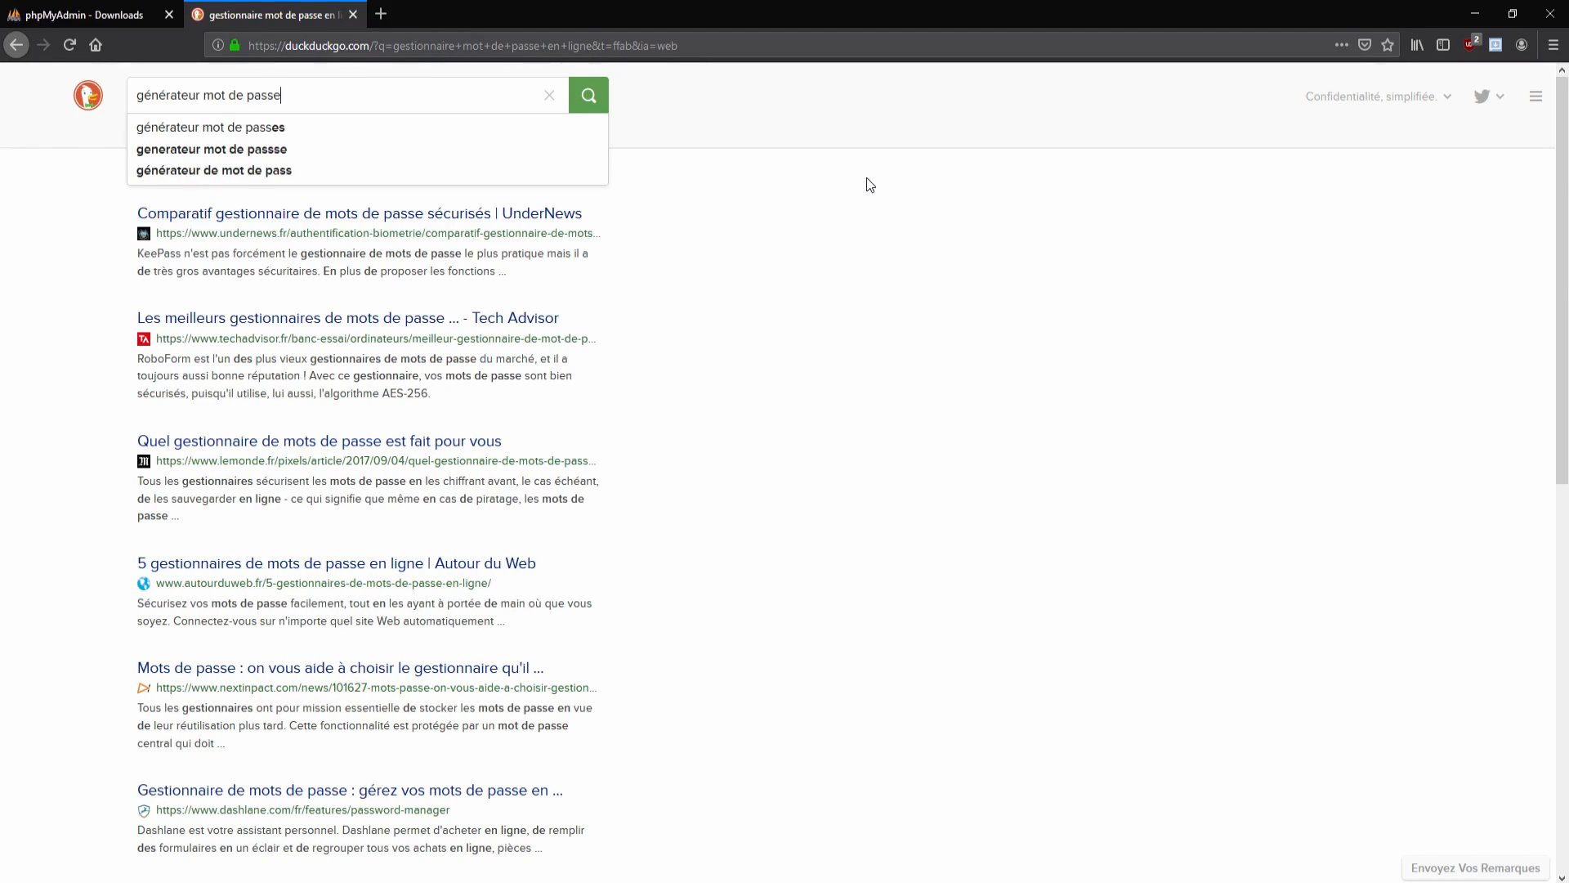
{"action": "key", "text": "Return"}
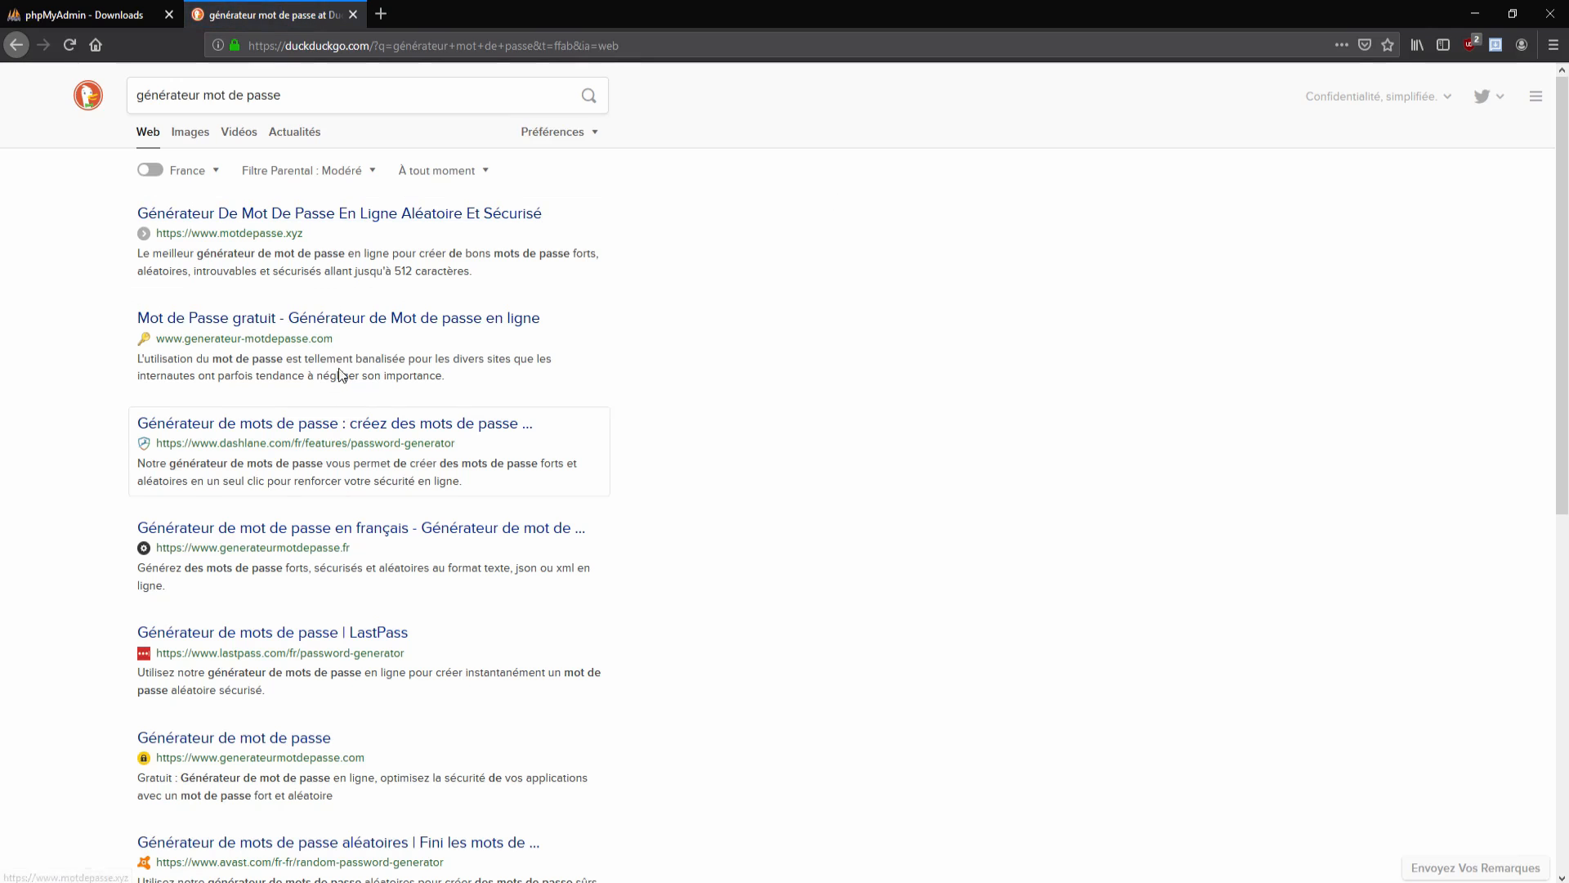
Step: Generate a 32-character password with special characters on motdepasse.xyz and copy it
{"action": "left_click", "coordinate": [332, 215]}
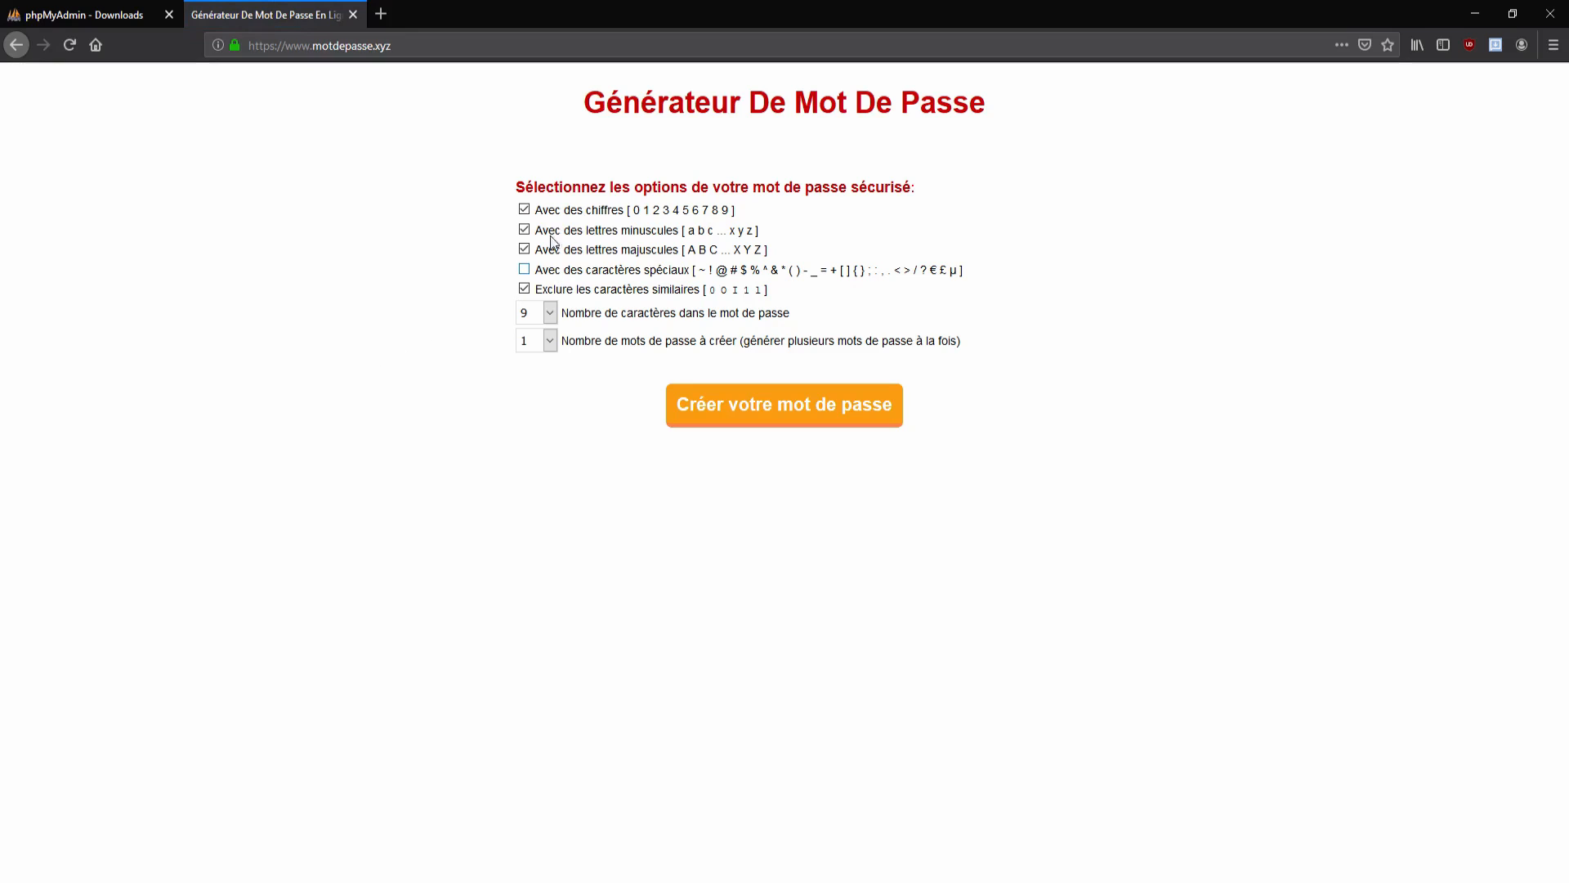
{"action": "left_click", "coordinate": [549, 313]}
{"action": "scroll", "coordinate": [531, 597], "scroll_direction": "down", "scroll_amount": 7}
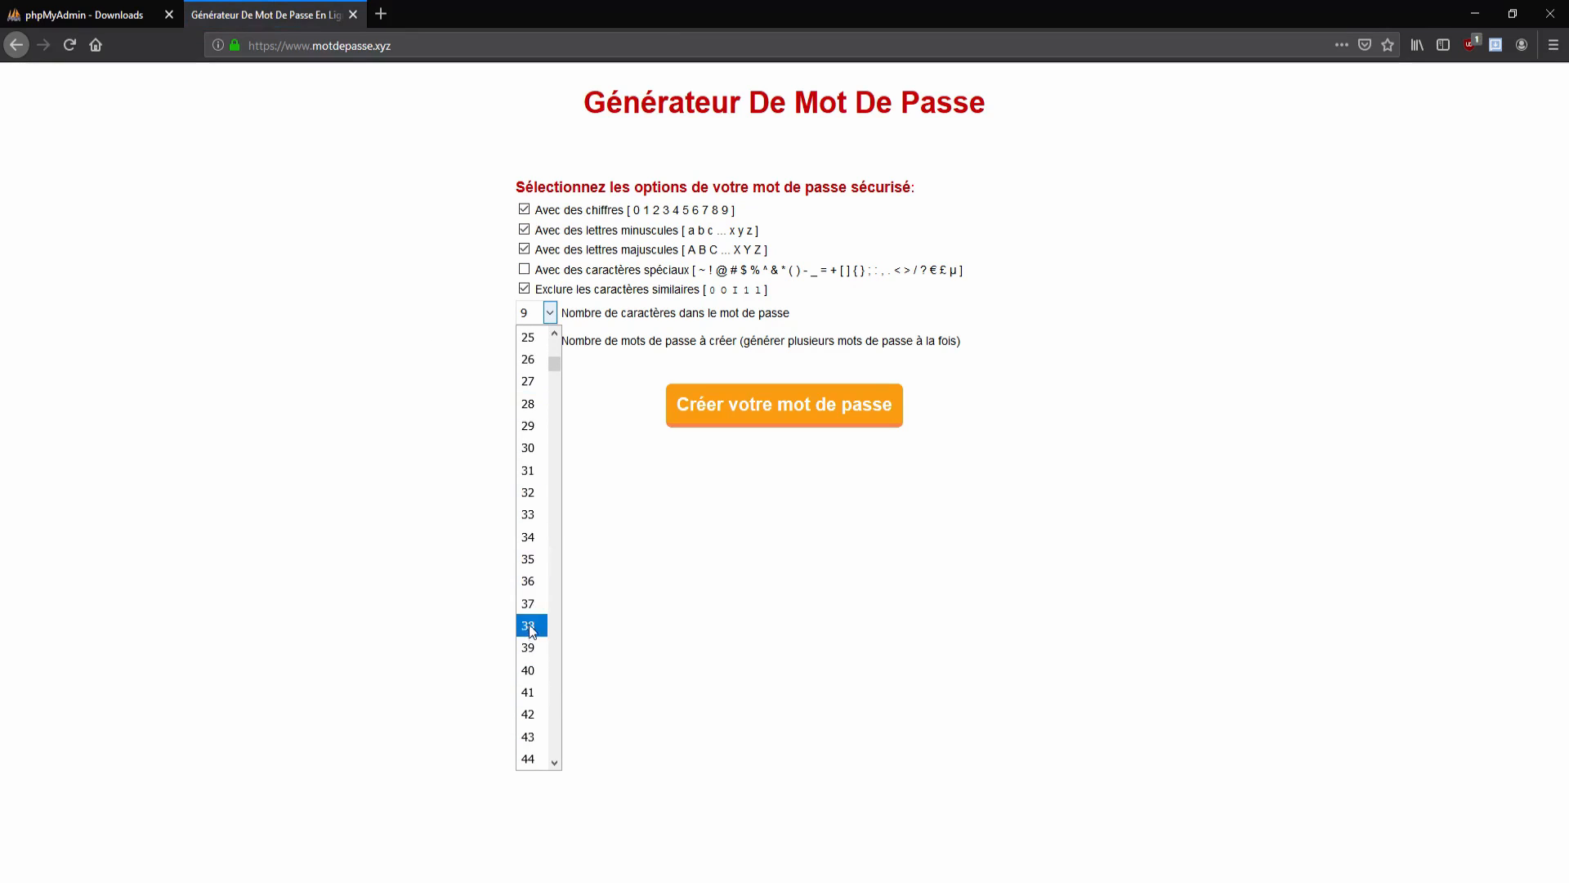
{"action": "left_click", "coordinate": [533, 493]}
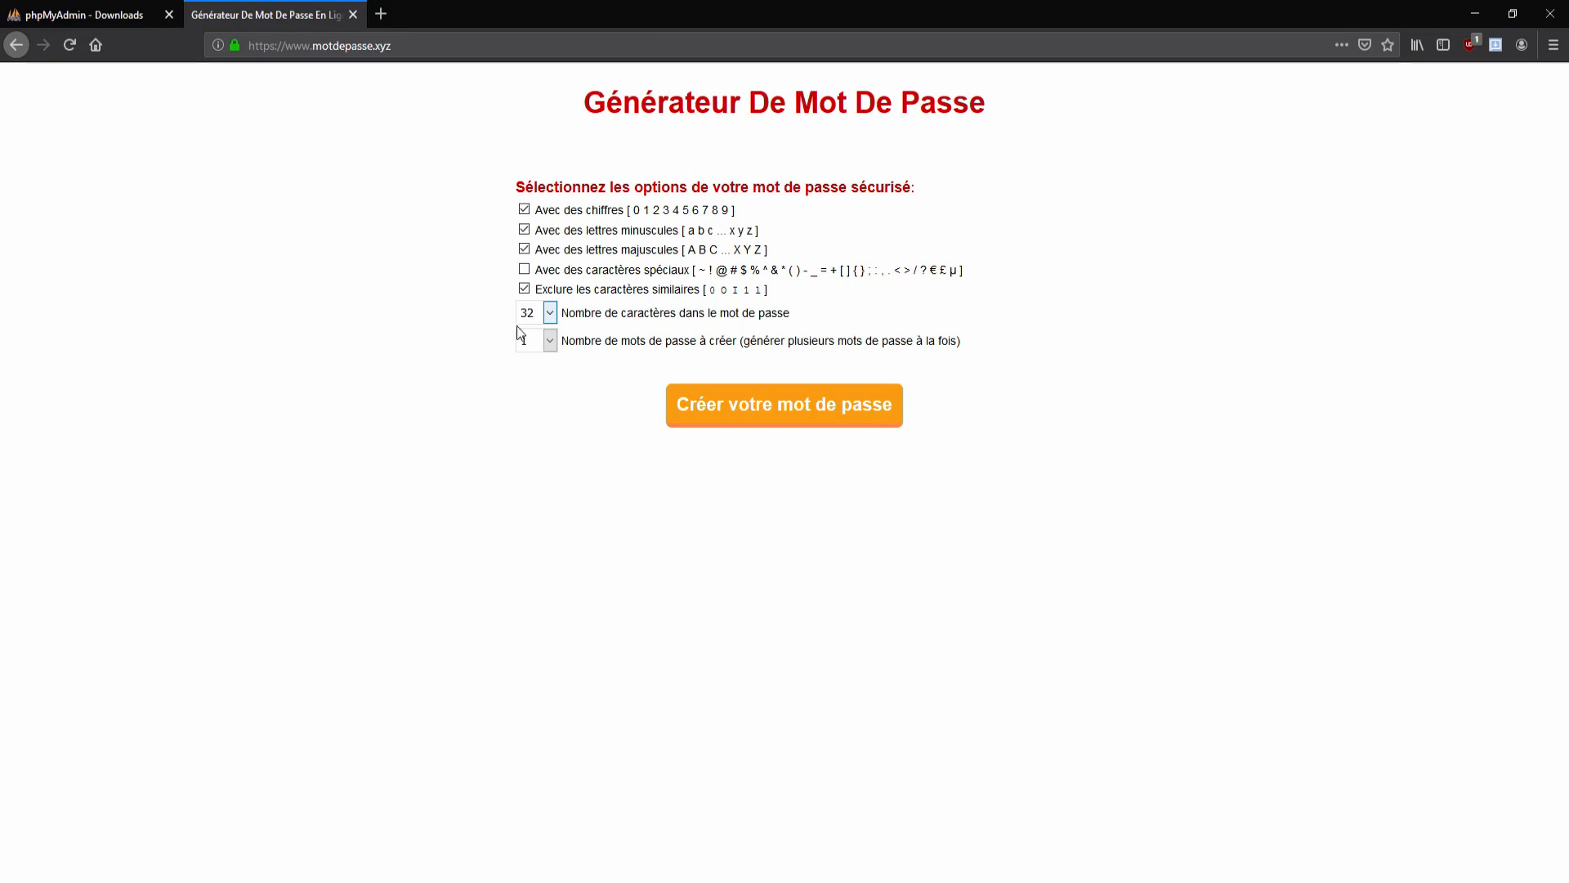
{"action": "left_click", "coordinate": [524, 270]}
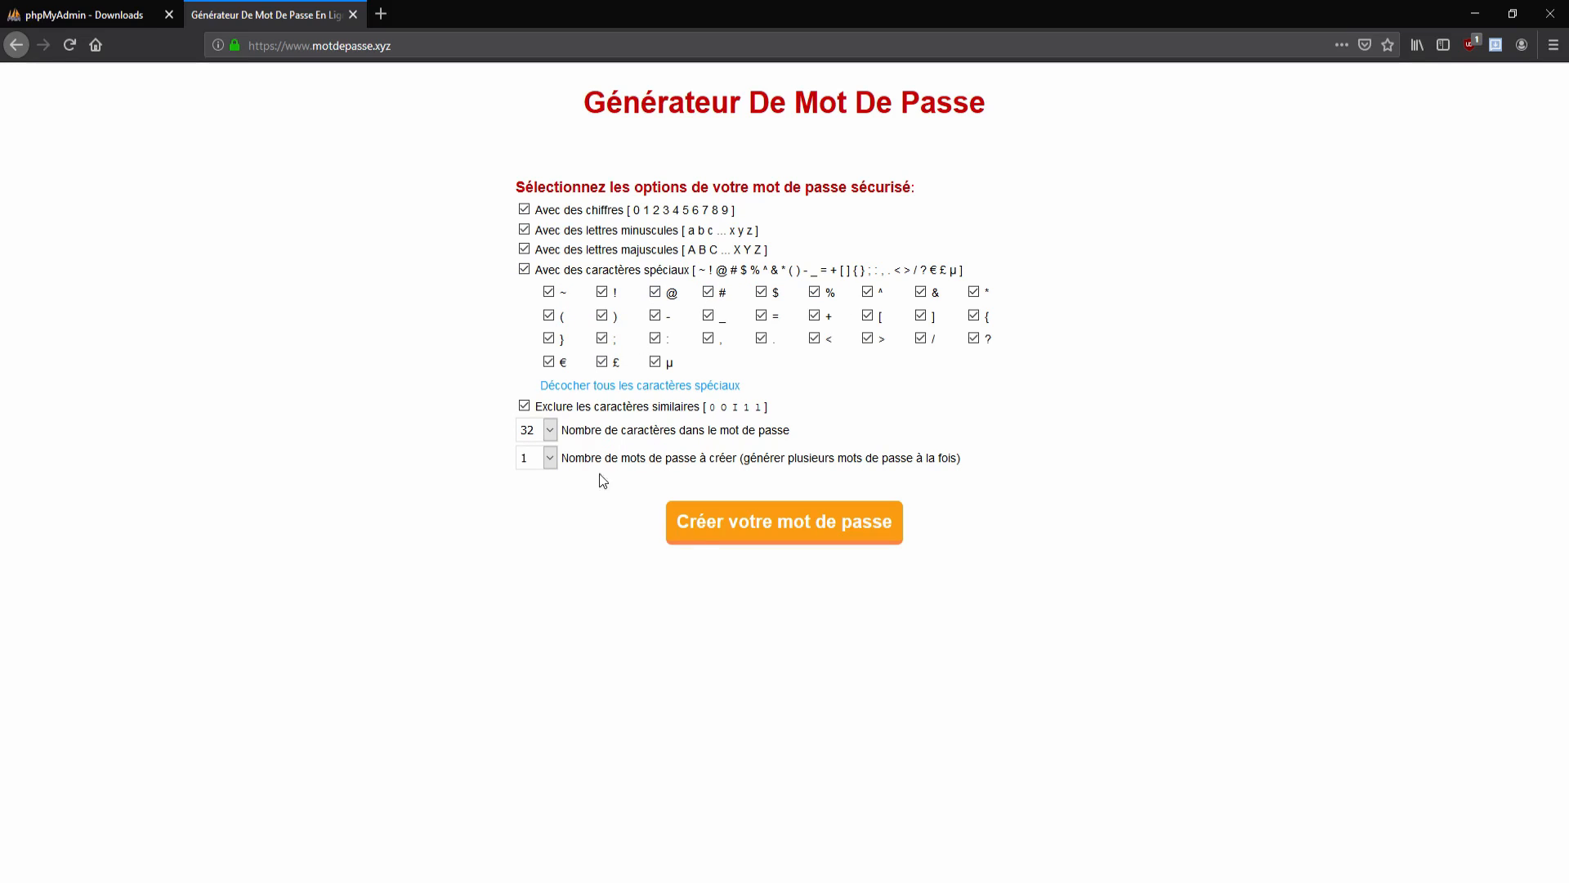
{"action": "left_click", "coordinate": [700, 527]}
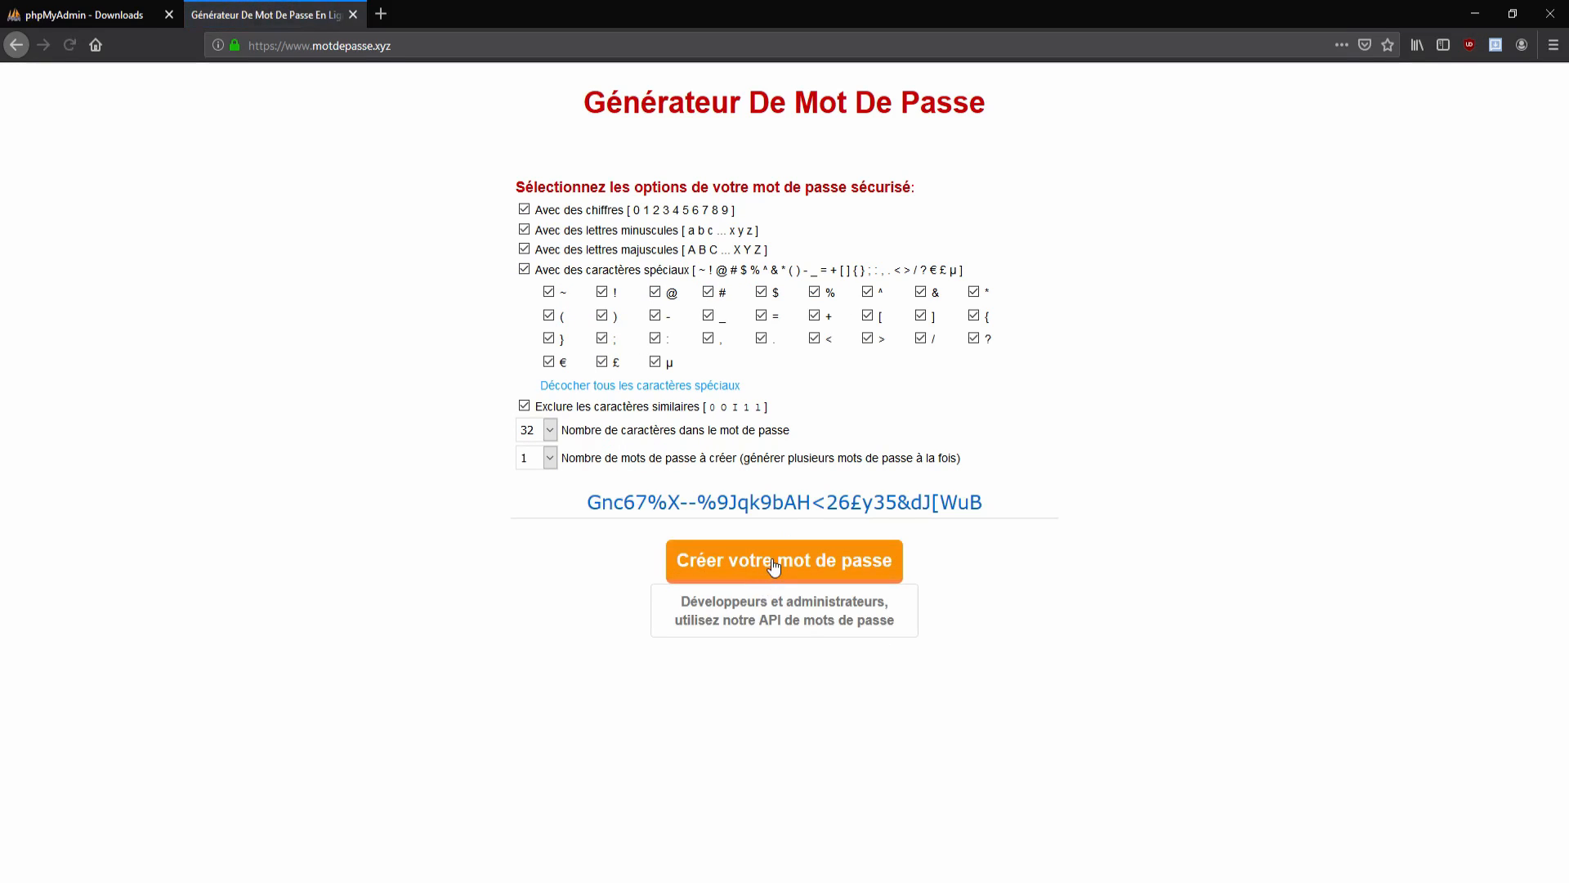
{"action": "left_click", "coordinate": [780, 562]}
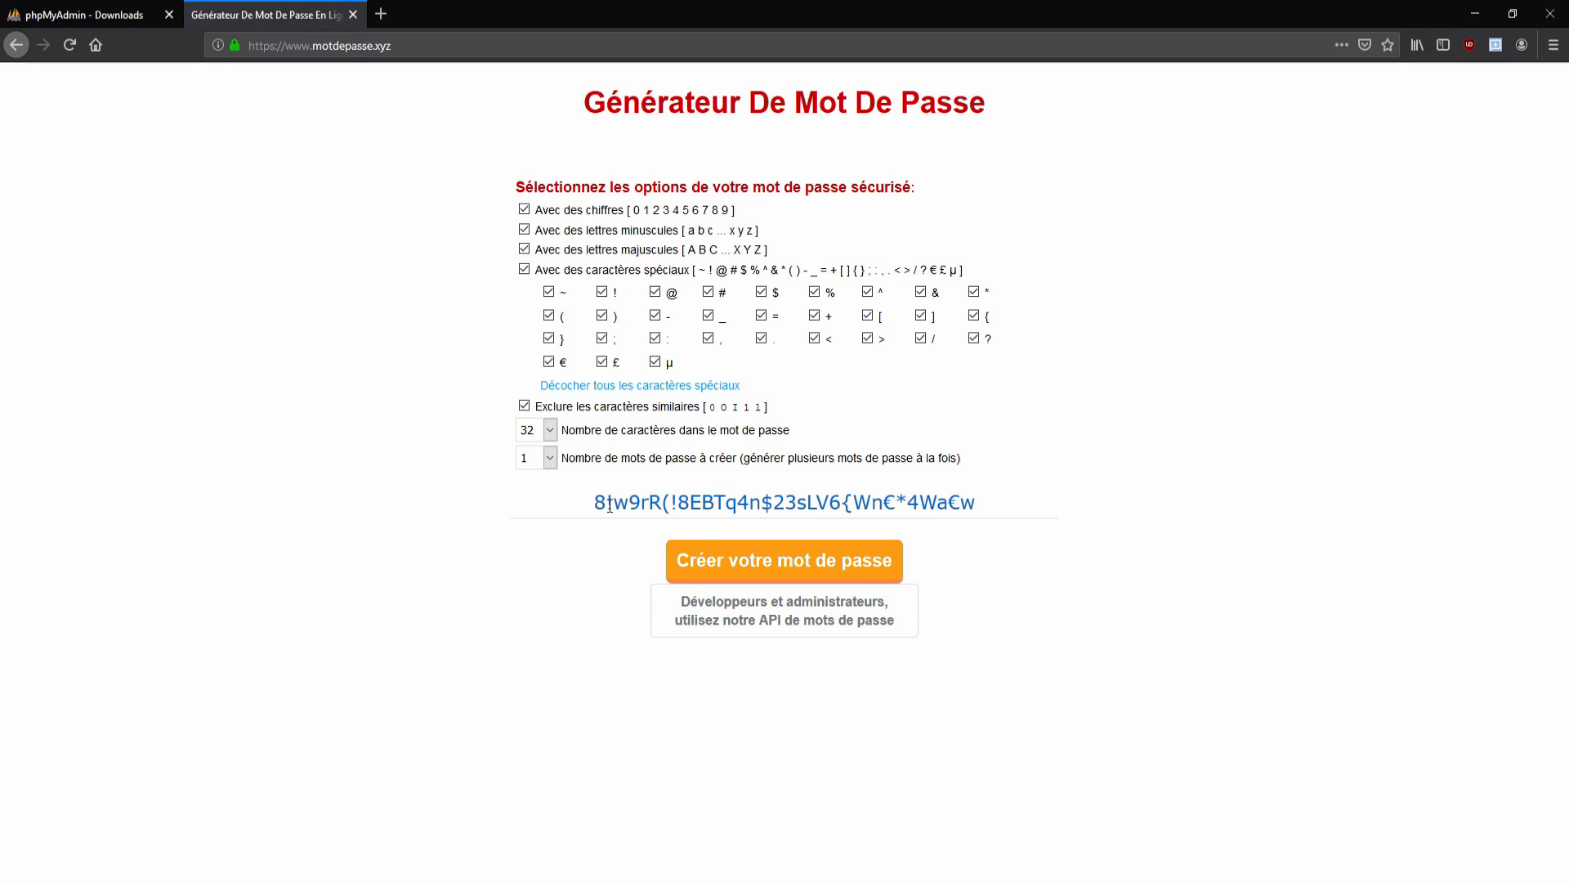
{"action": "left_click_drag", "start_coordinate": [594, 502], "coordinate": [977, 519]}
{"action": "key", "text": "ctrl+c"}
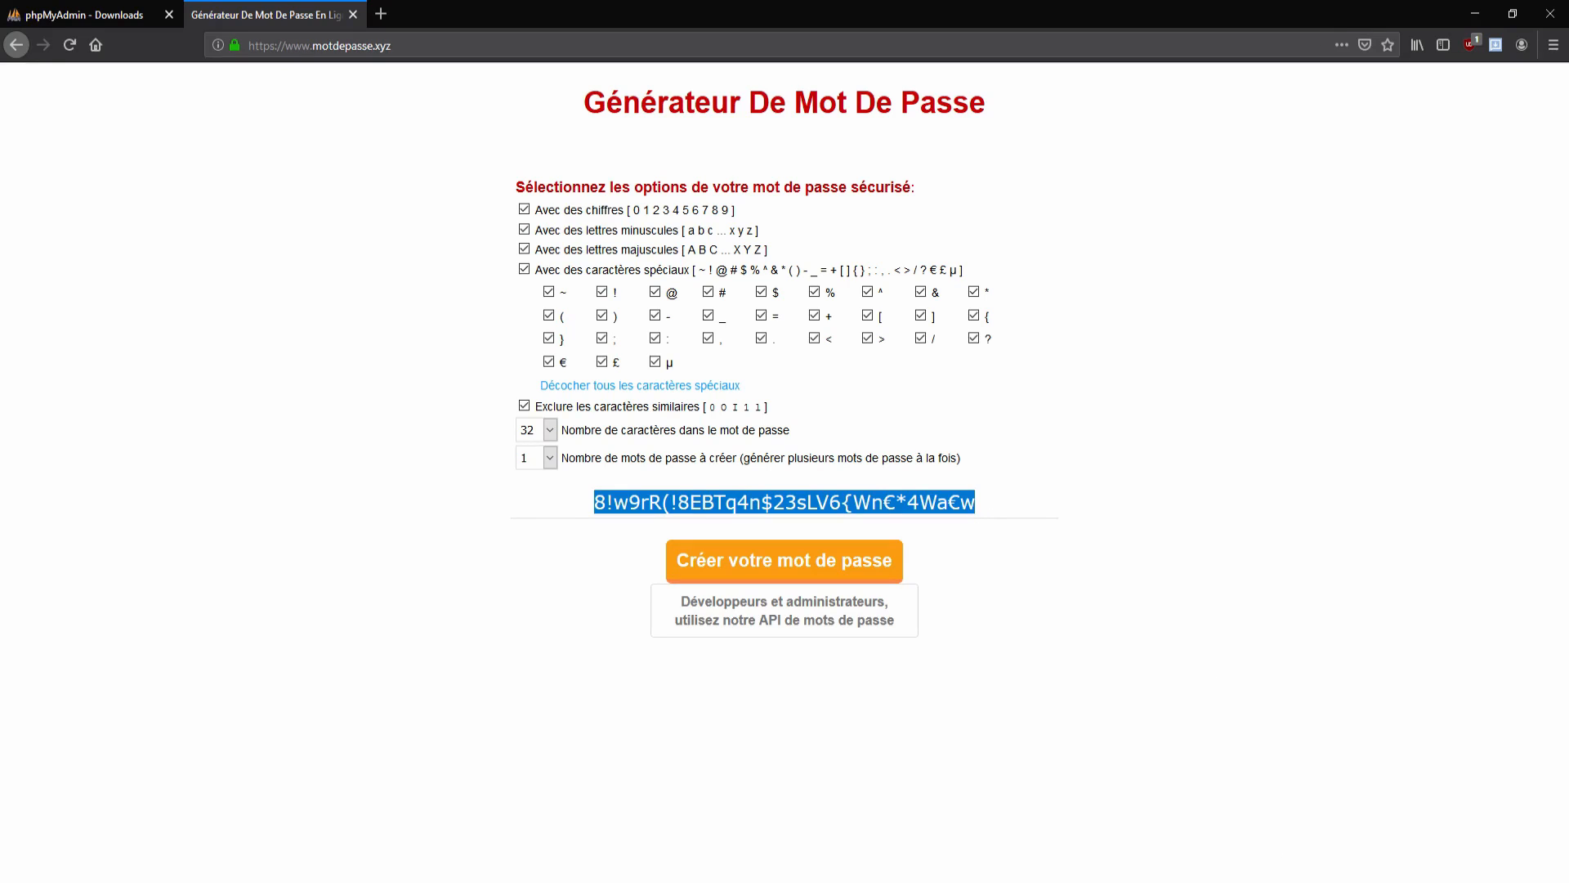
{"action": "key", "text": "alt+Tab"}
{"action": "left_click", "coordinate": [380, 459]}
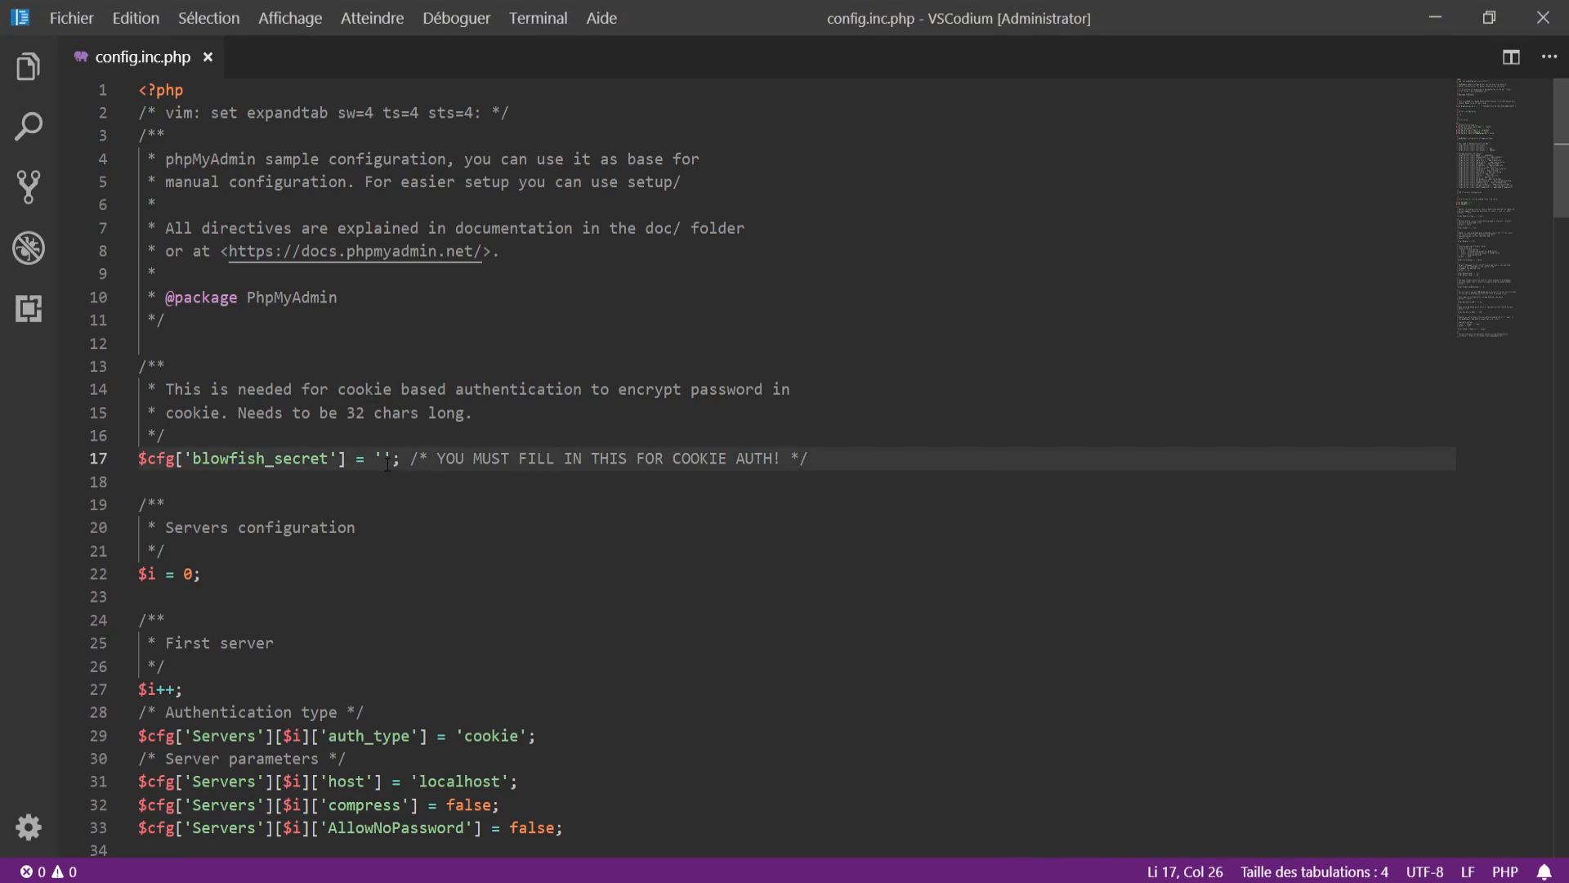
Step: Paste the copied password as the blowfish_secret value and close the generator tab
{"action": "key", "text": "ctrl+v"}
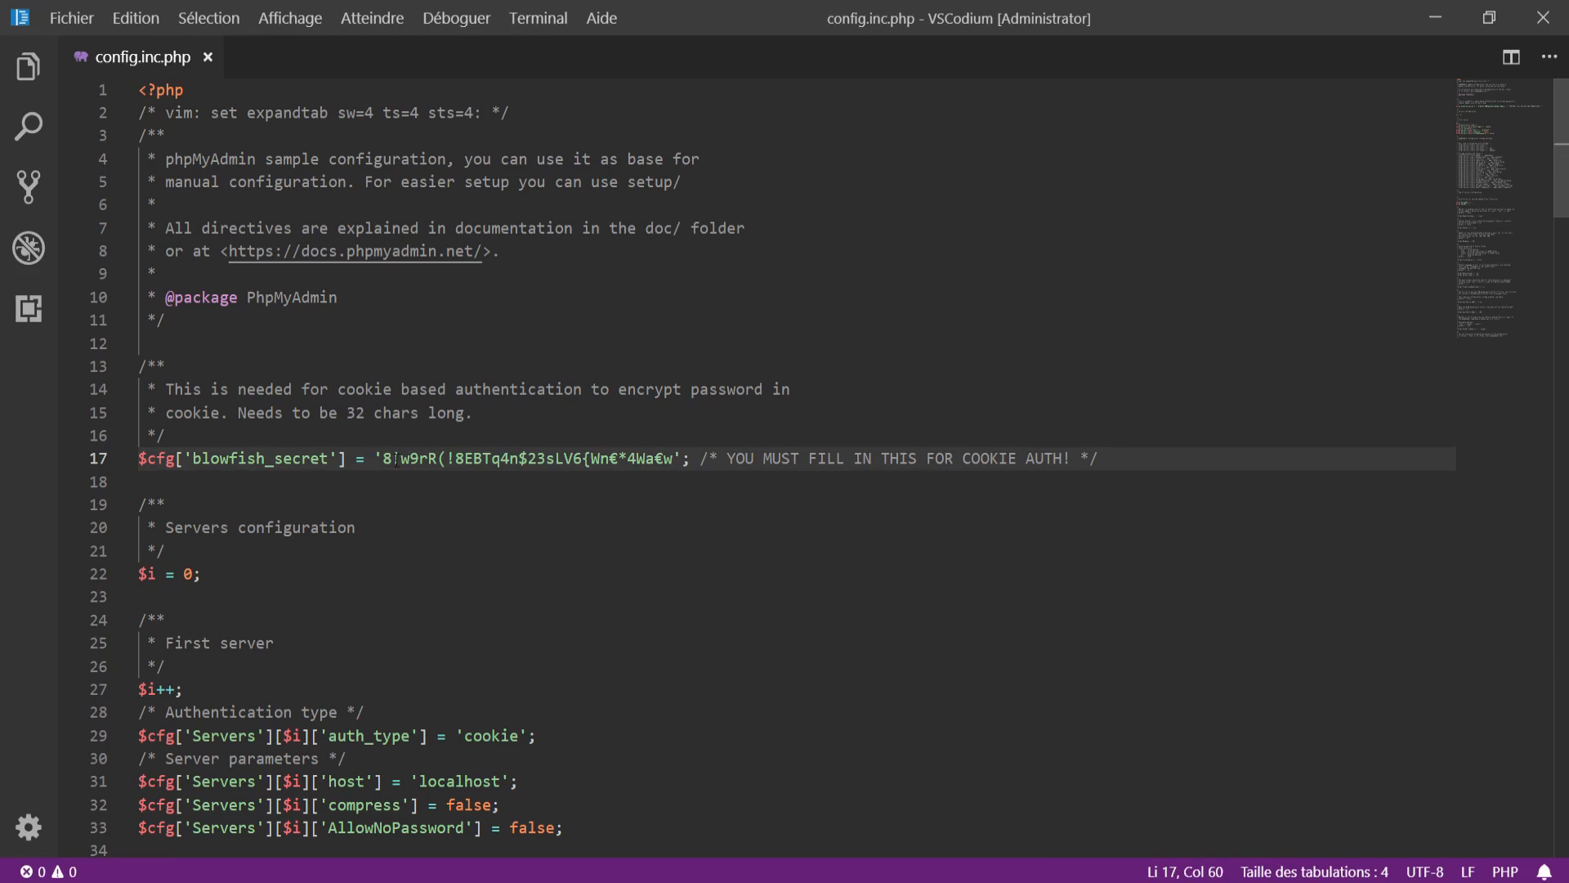
{"action": "left_click", "coordinate": [431, 524]}
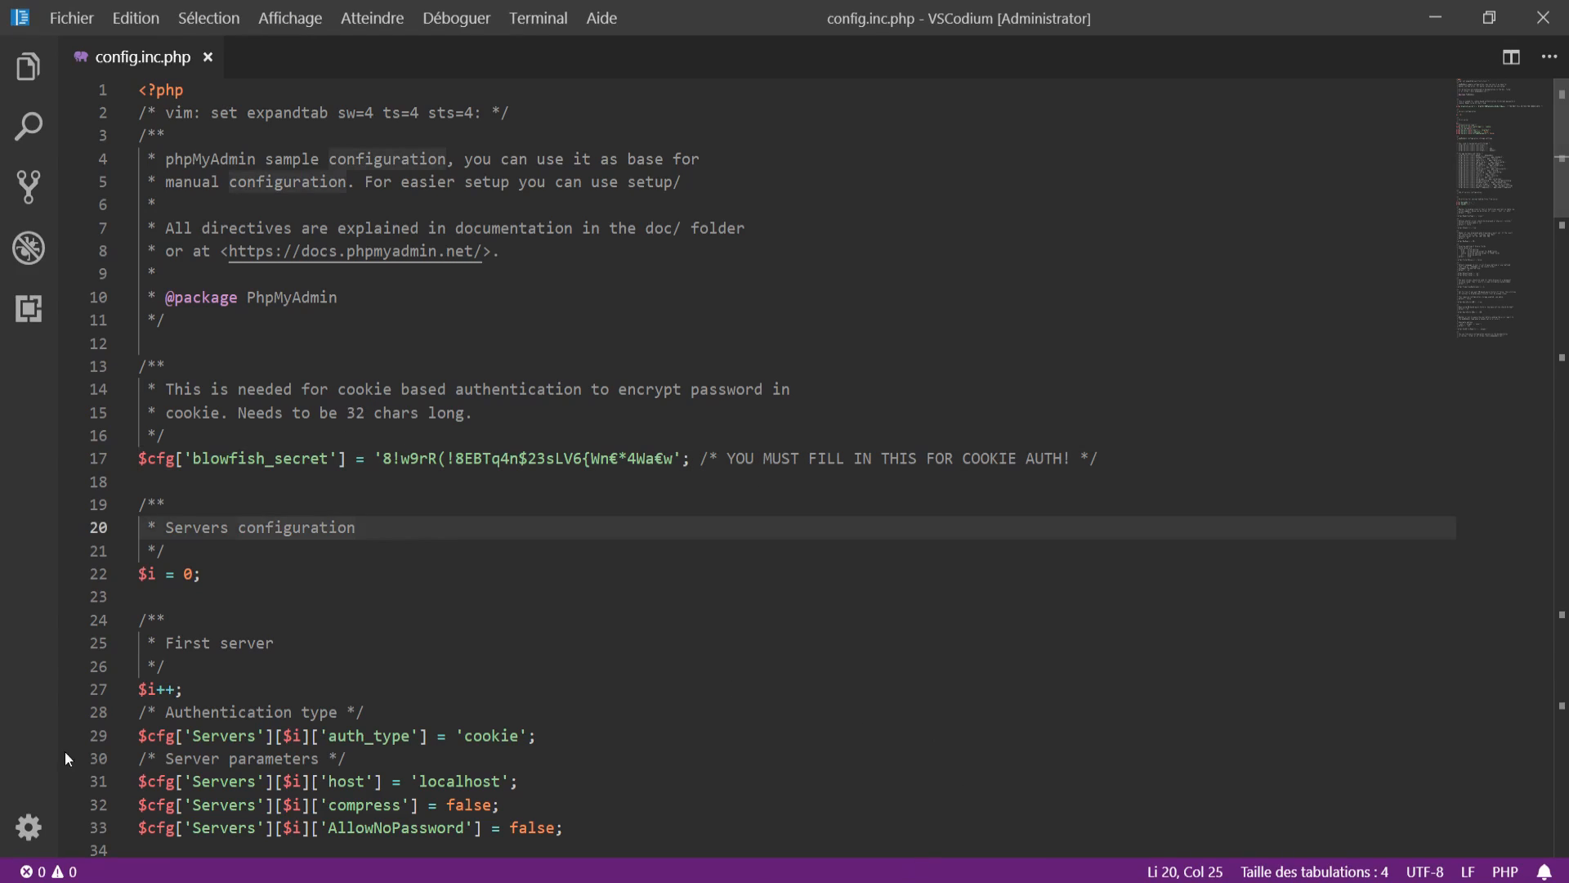
{"action": "key", "text": "alt+Tab"}
{"action": "left_click", "coordinate": [353, 15]}
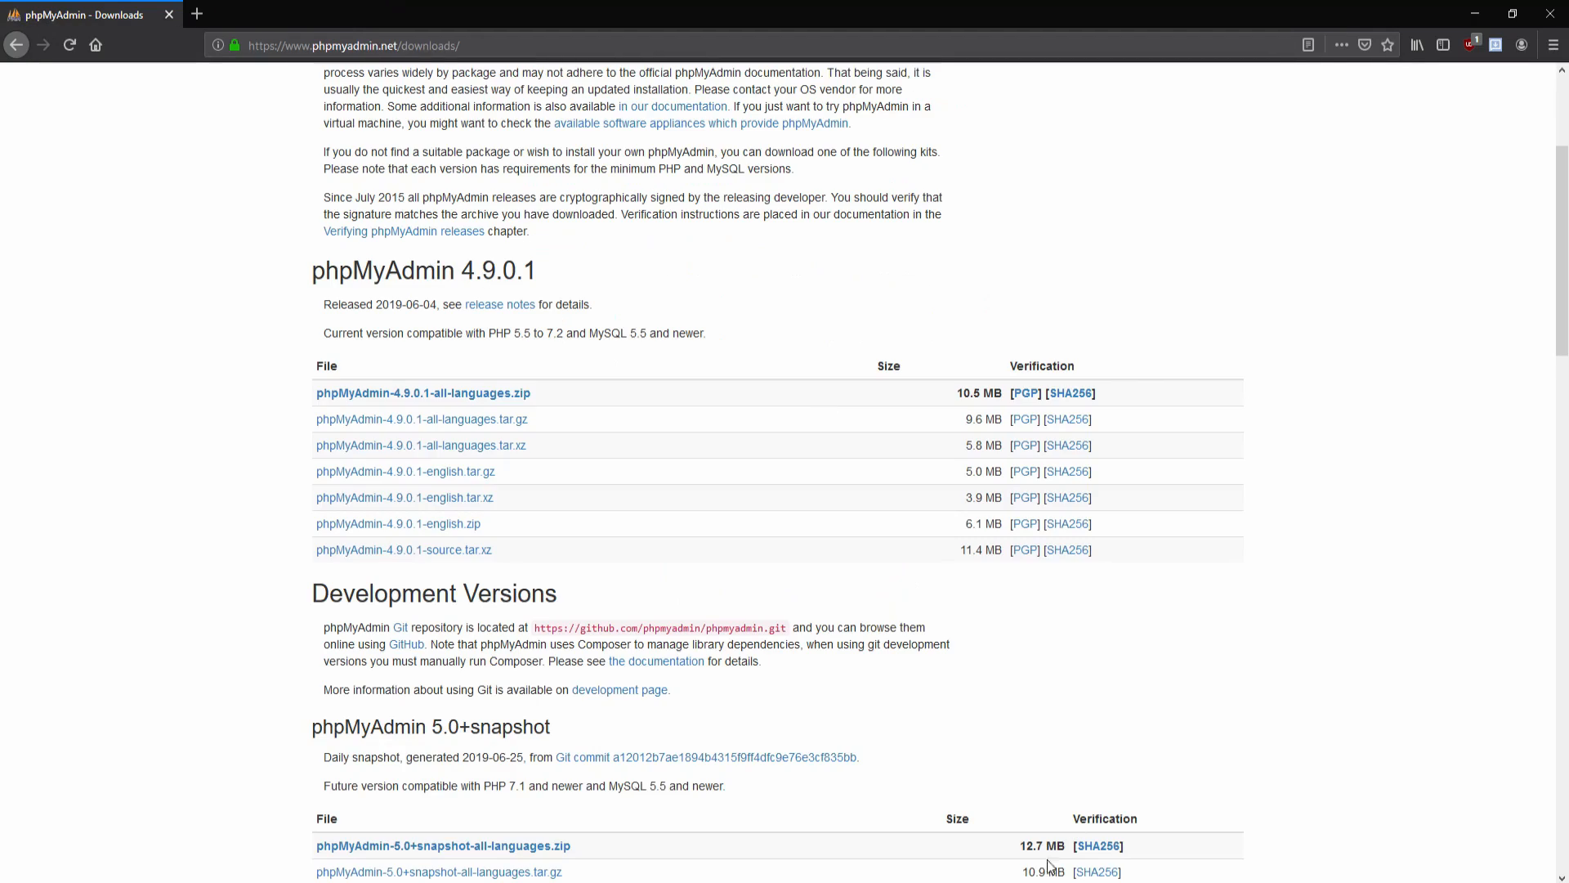
{"action": "key", "text": "alt+Tab"}
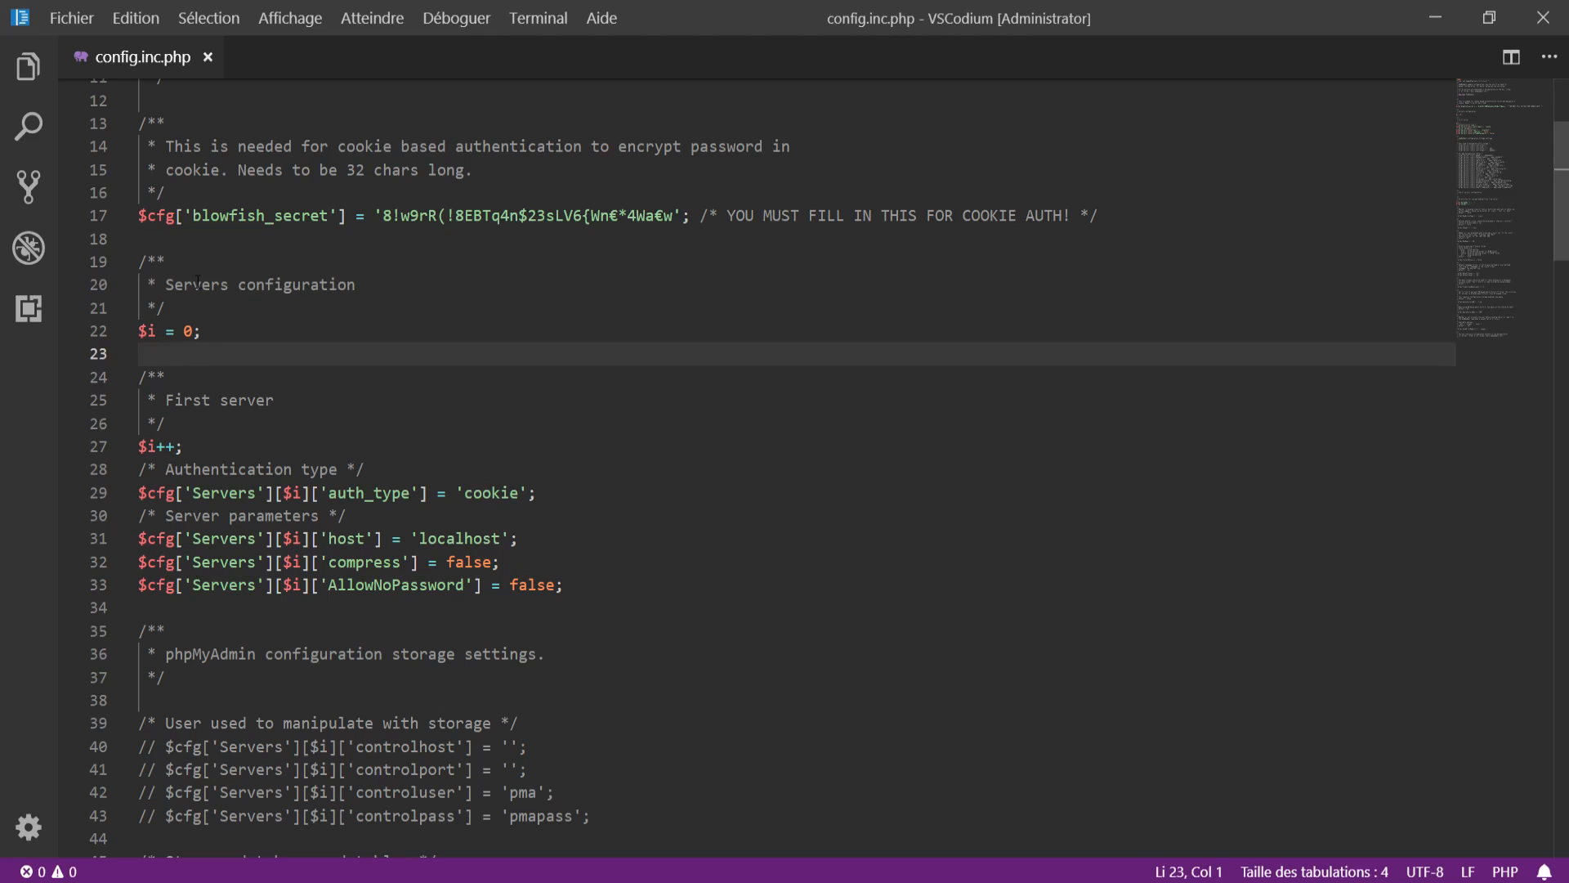
{"action": "left_click_drag", "start_coordinate": [197, 280], "coordinate": [277, 284]}
{"action": "left_click", "coordinate": [229, 325]}
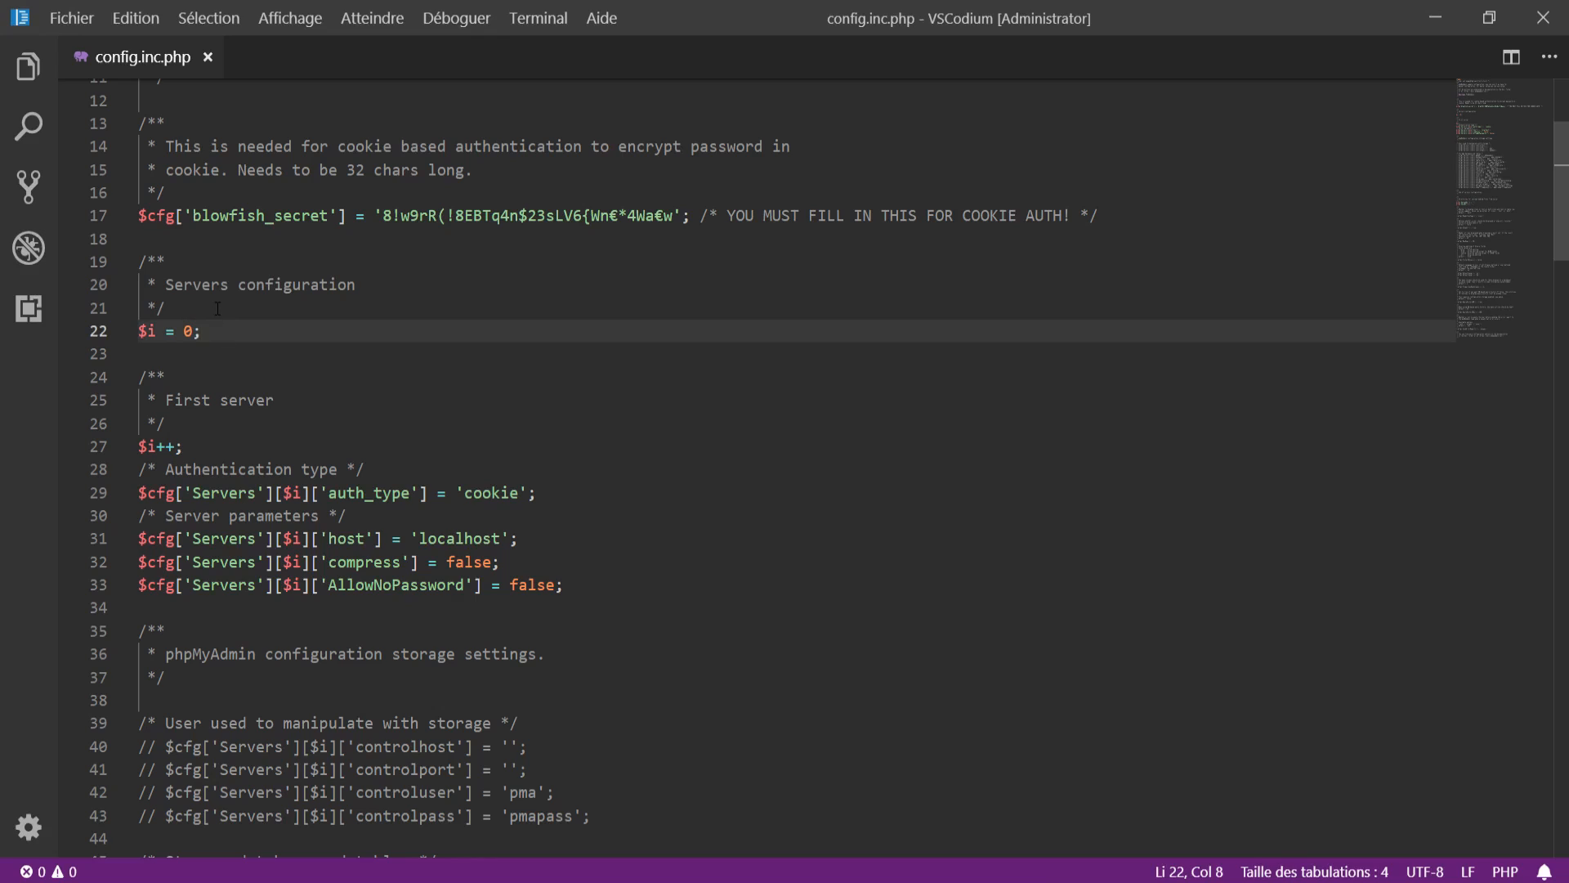
{"action": "left_click", "coordinate": [172, 422]}
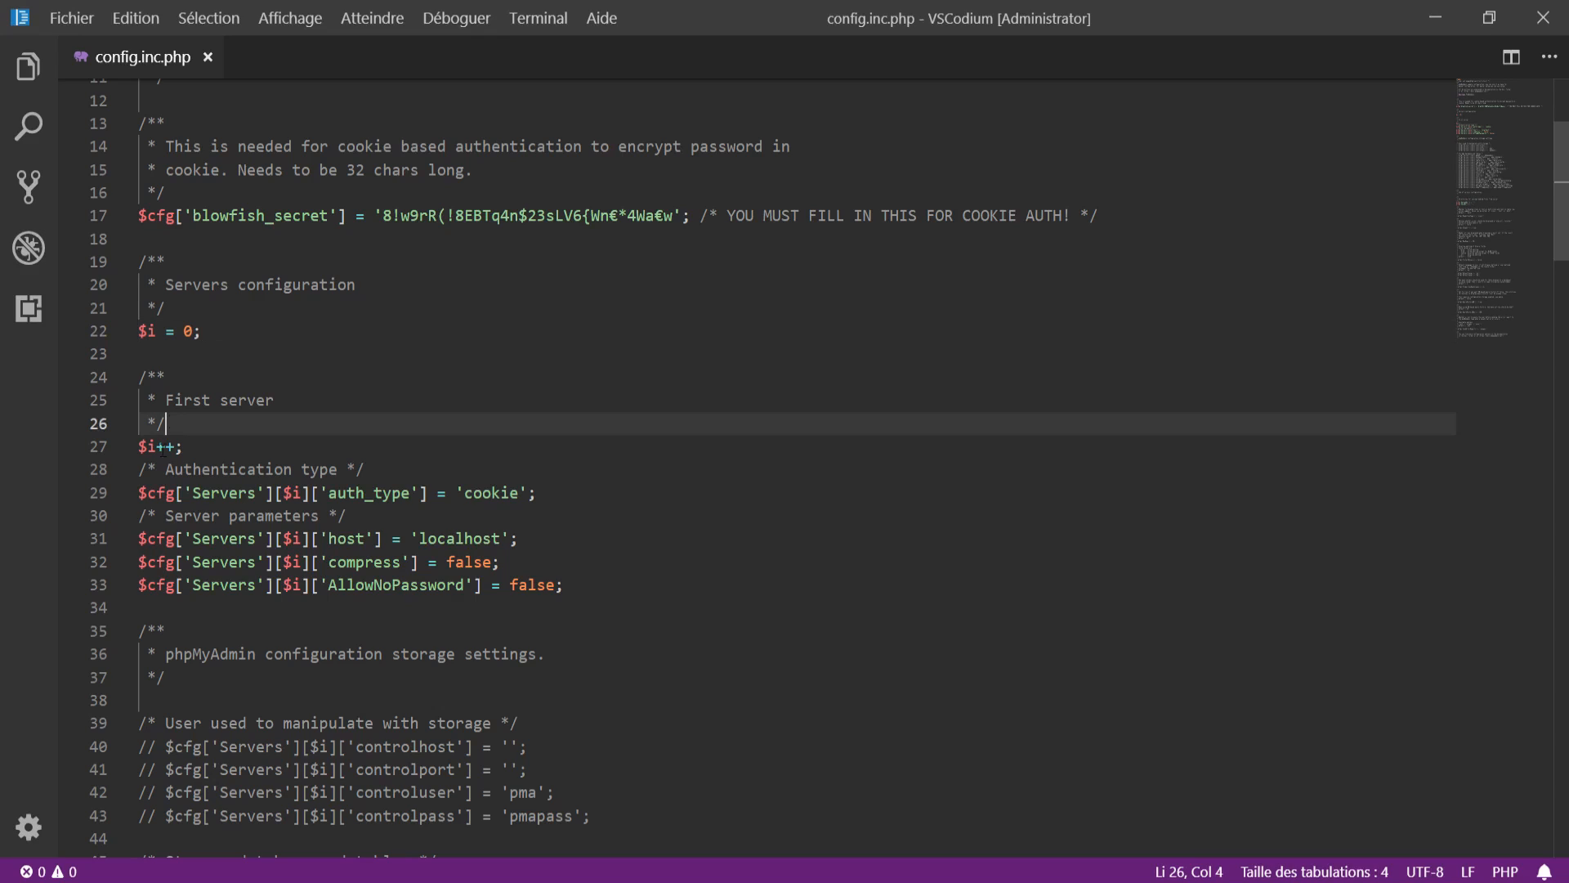
{"action": "left_click", "coordinate": [157, 446]}
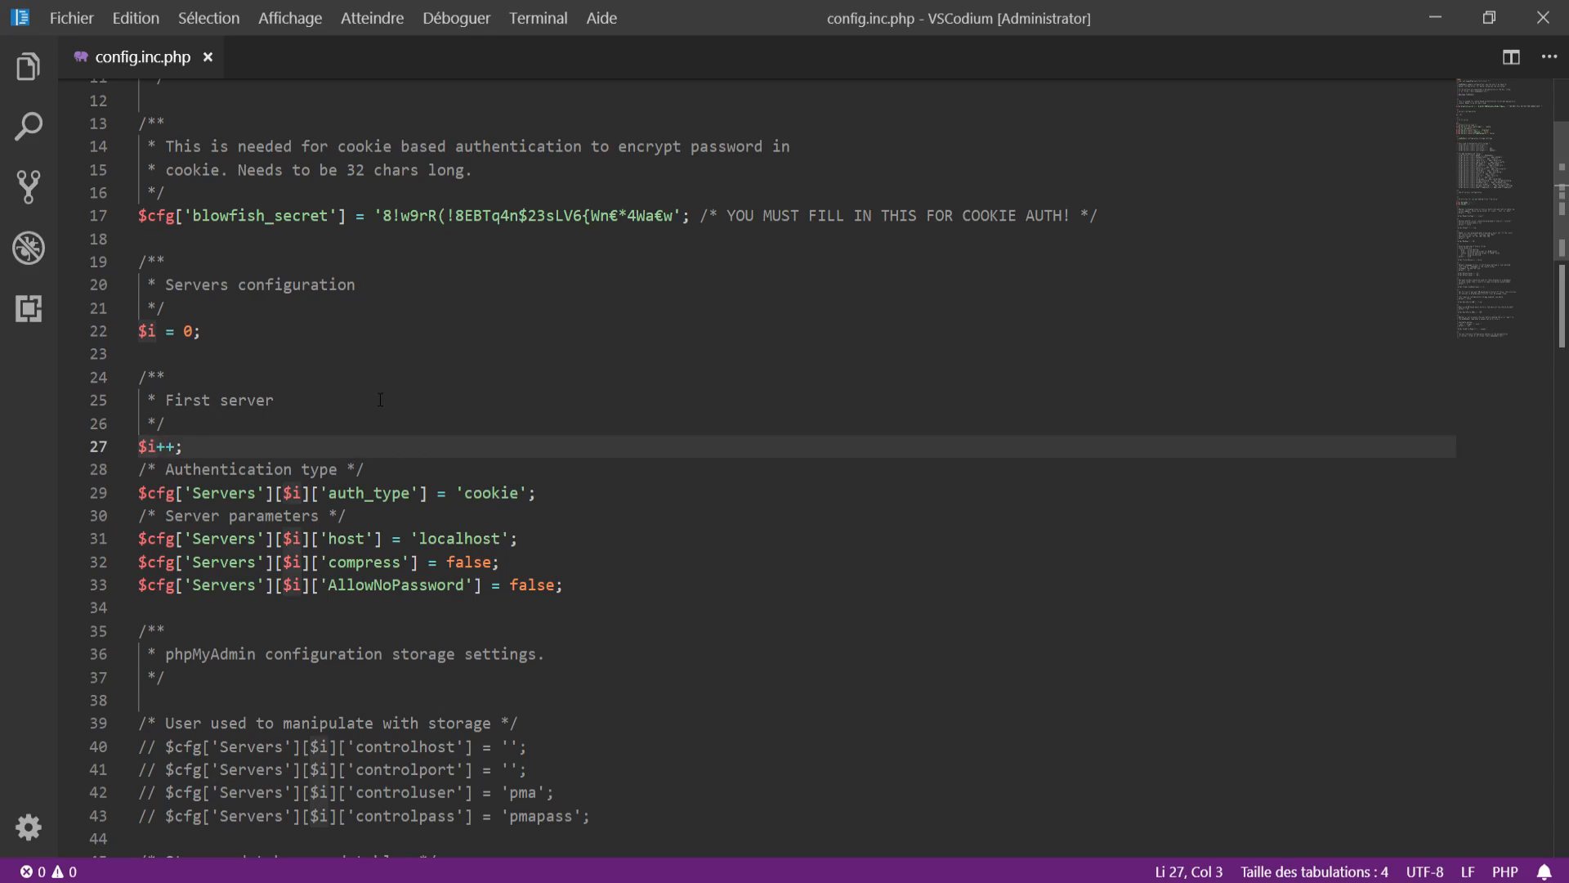
{"action": "left_click_drag", "start_coordinate": [230, 492], "coordinate": [322, 492]}
{"action": "left_click", "coordinate": [383, 493]}
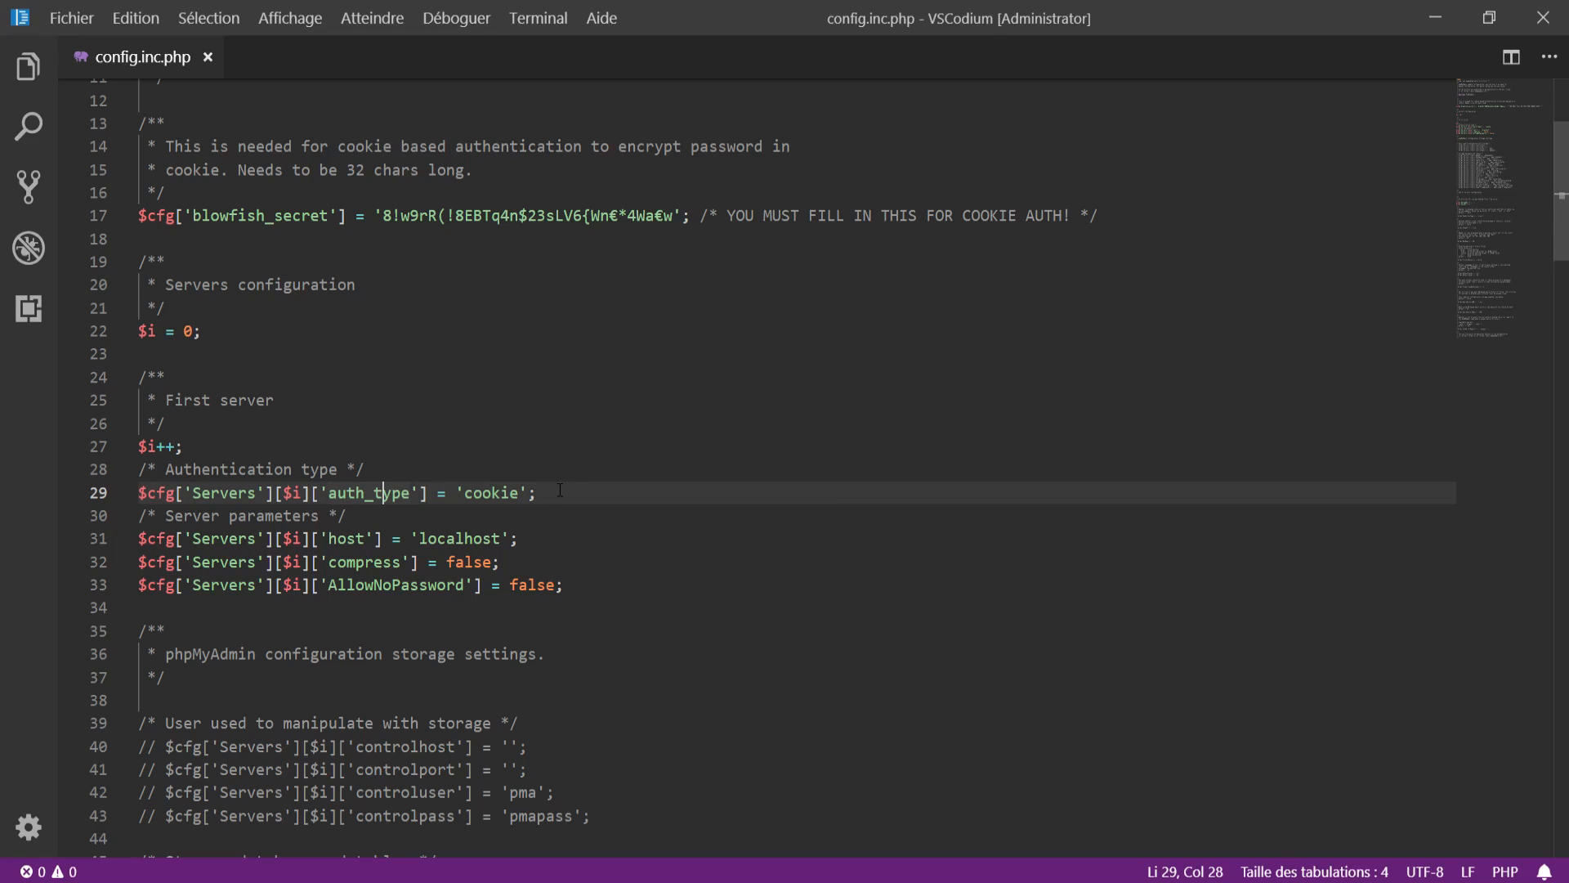
{"action": "left_click_drag", "start_coordinate": [559, 489], "coordinate": [174, 501]}
{"action": "left_click", "coordinate": [443, 444]}
{"action": "double_click", "coordinate": [201, 490]}
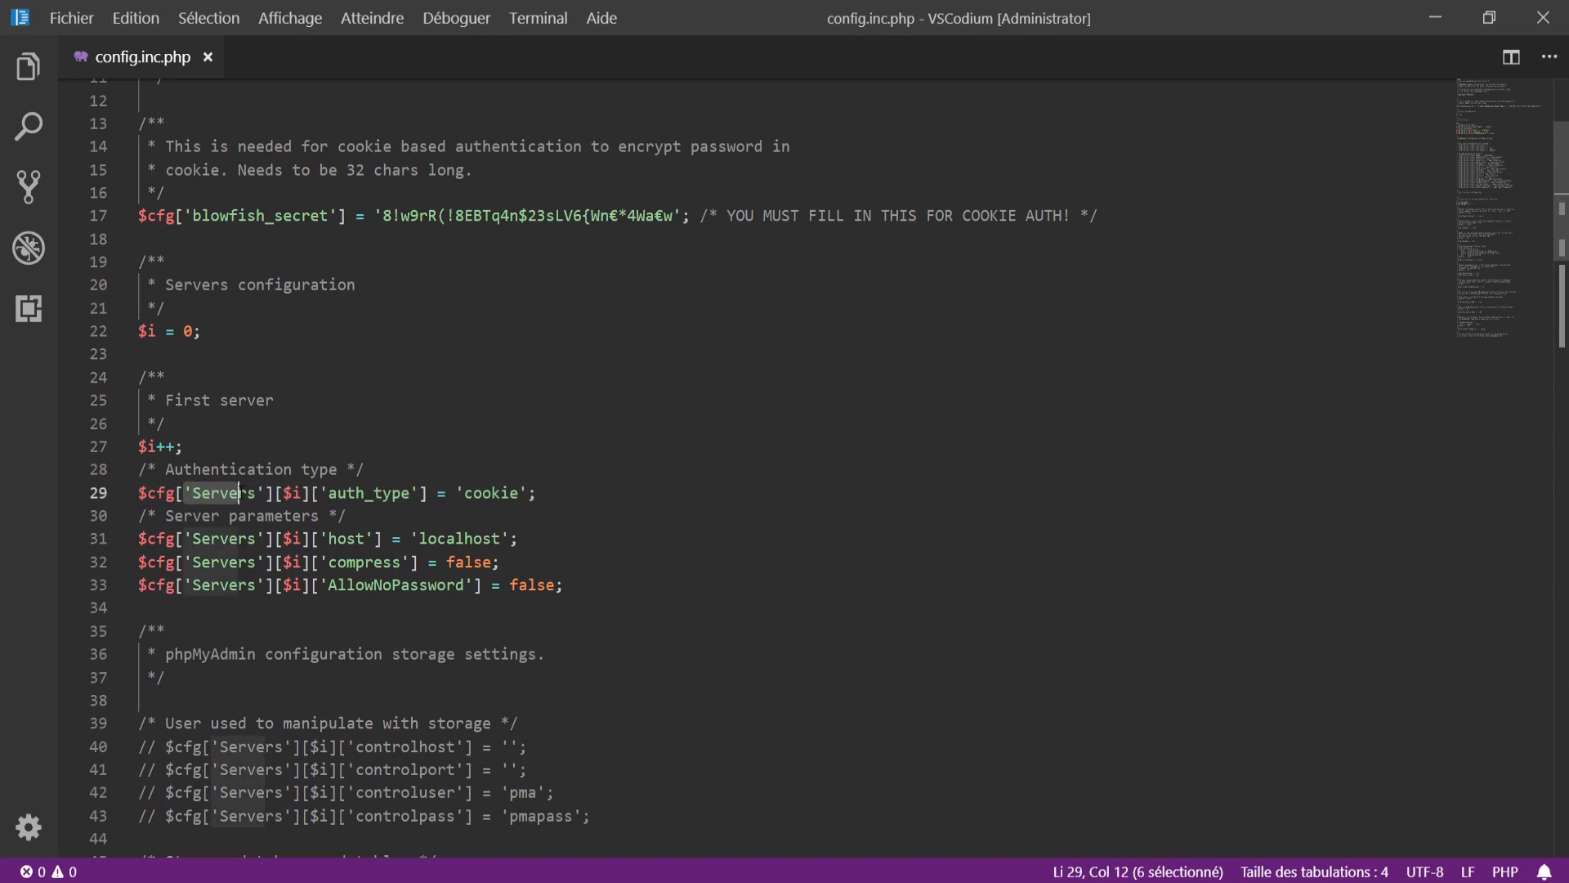
{"action": "left_click", "coordinate": [201, 491]}
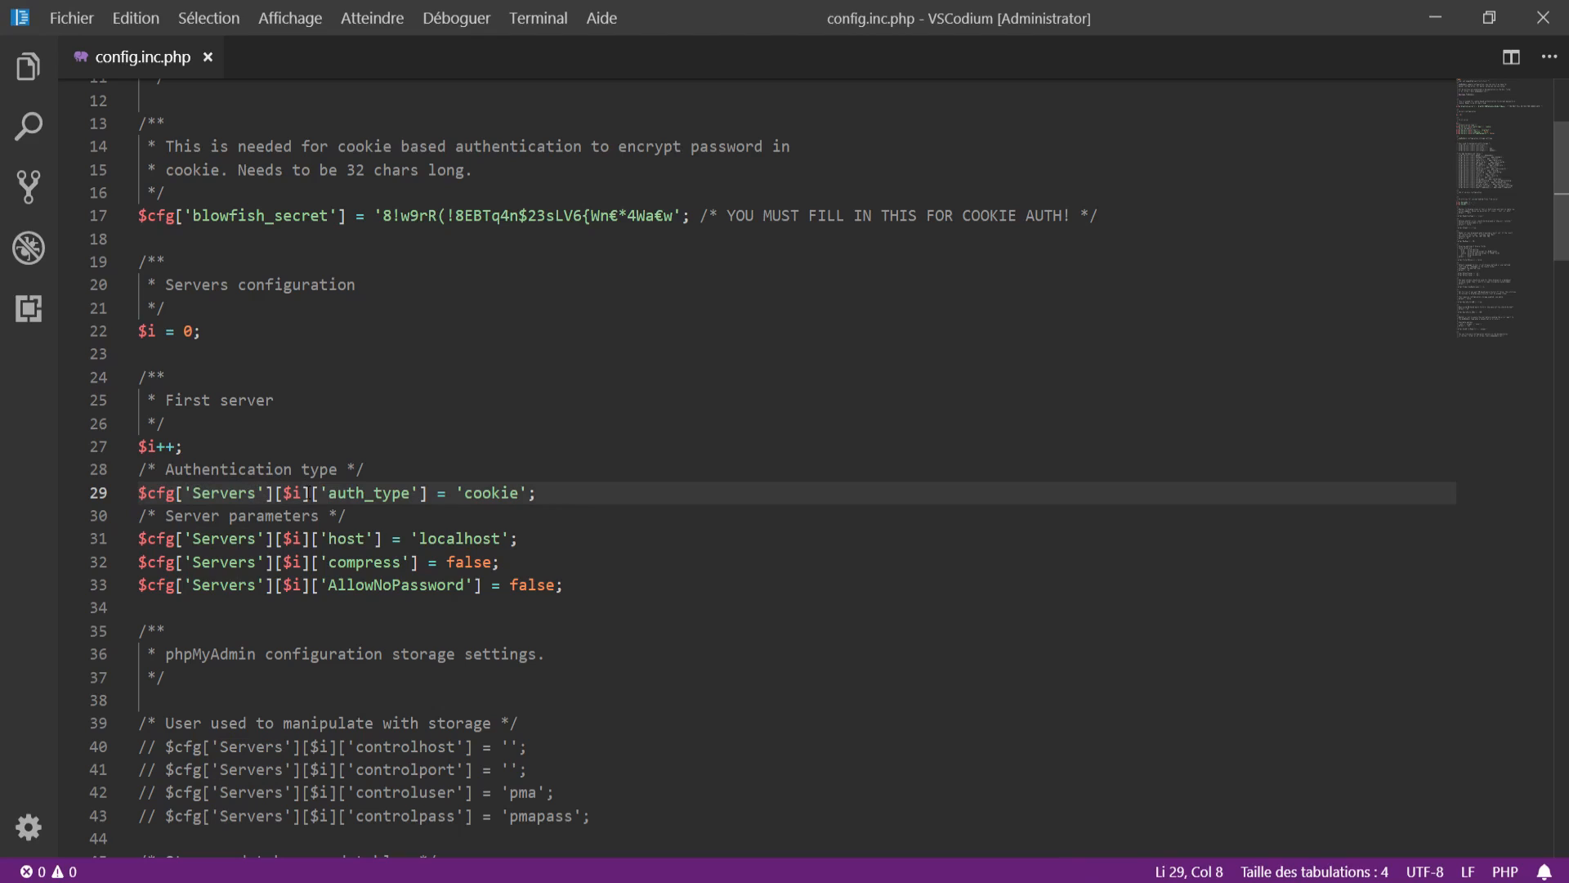
{"action": "left_click", "coordinate": [294, 492]}
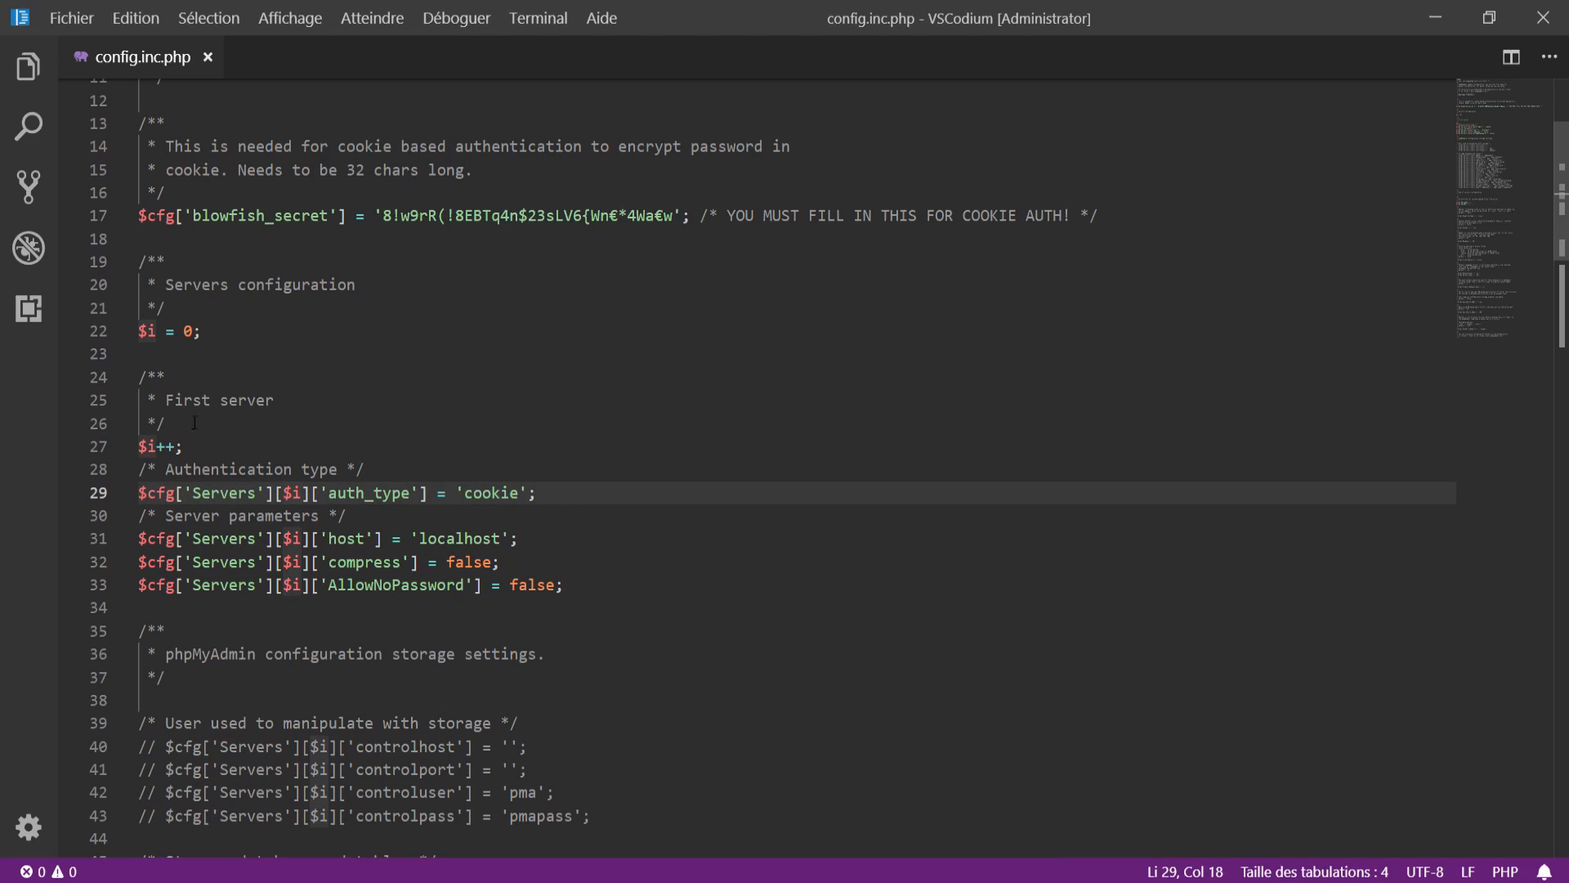
{"action": "left_click_drag", "start_coordinate": [329, 493], "coordinate": [411, 493]}
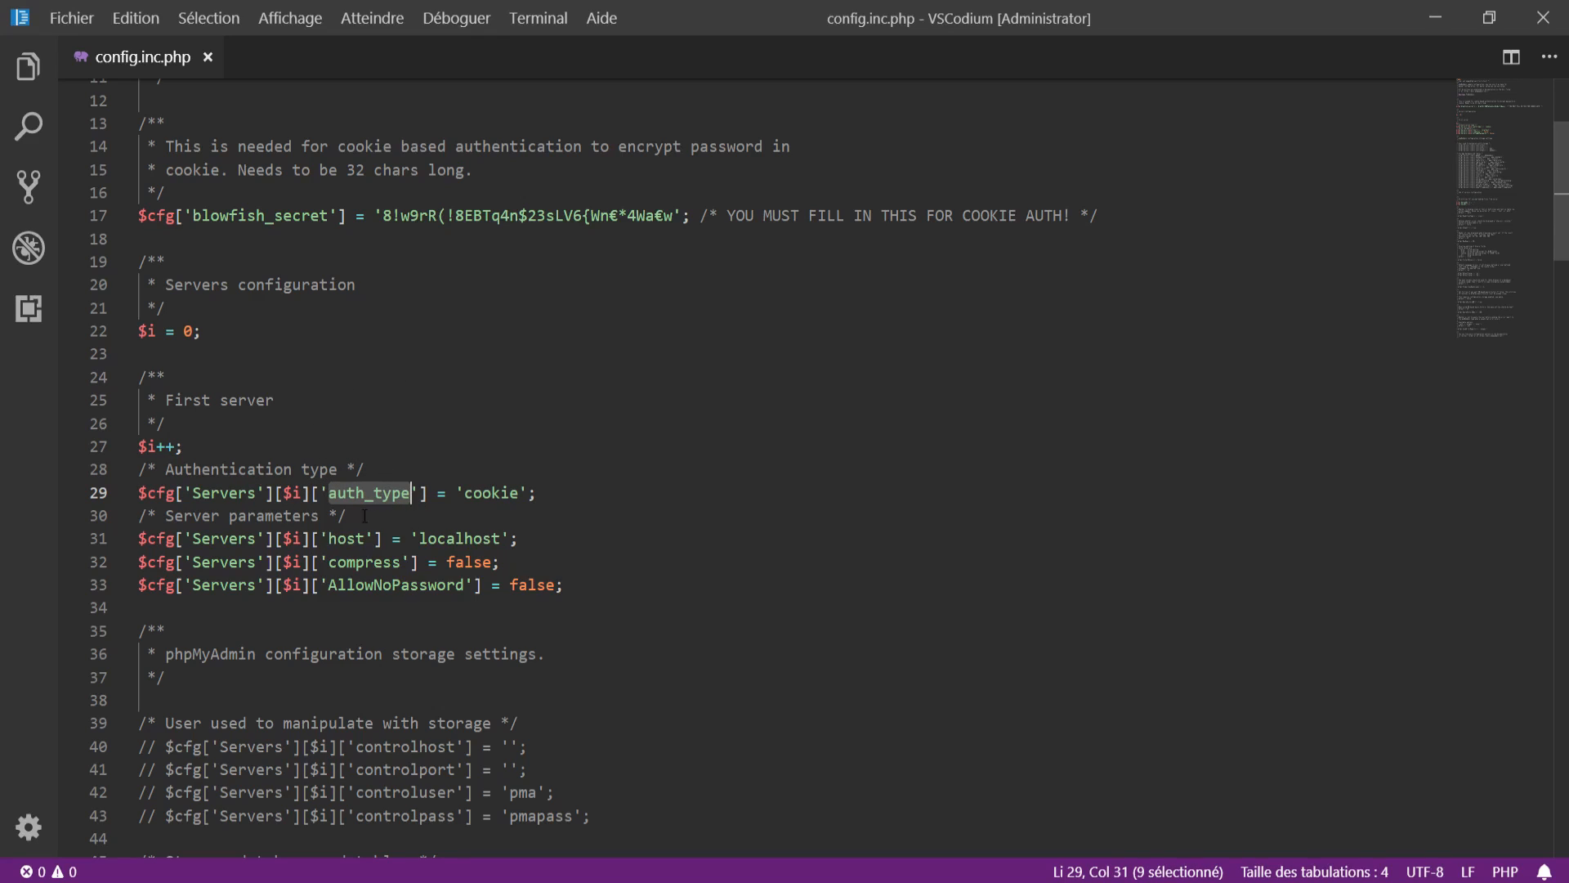
{"action": "double_click", "coordinate": [497, 490]}
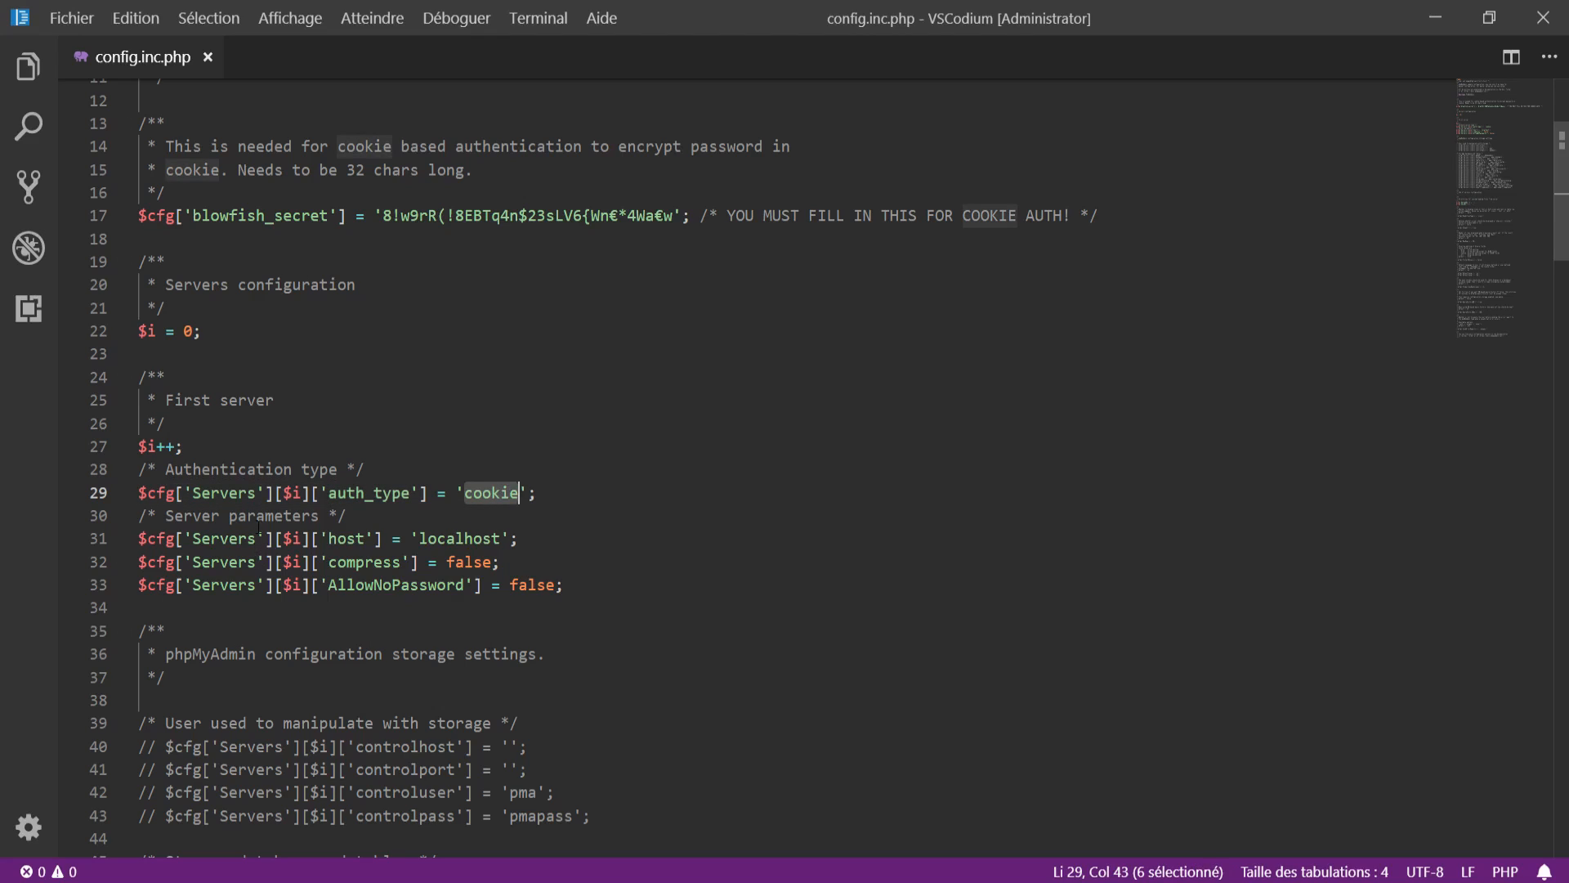
{"action": "double_click", "coordinate": [259, 517]}
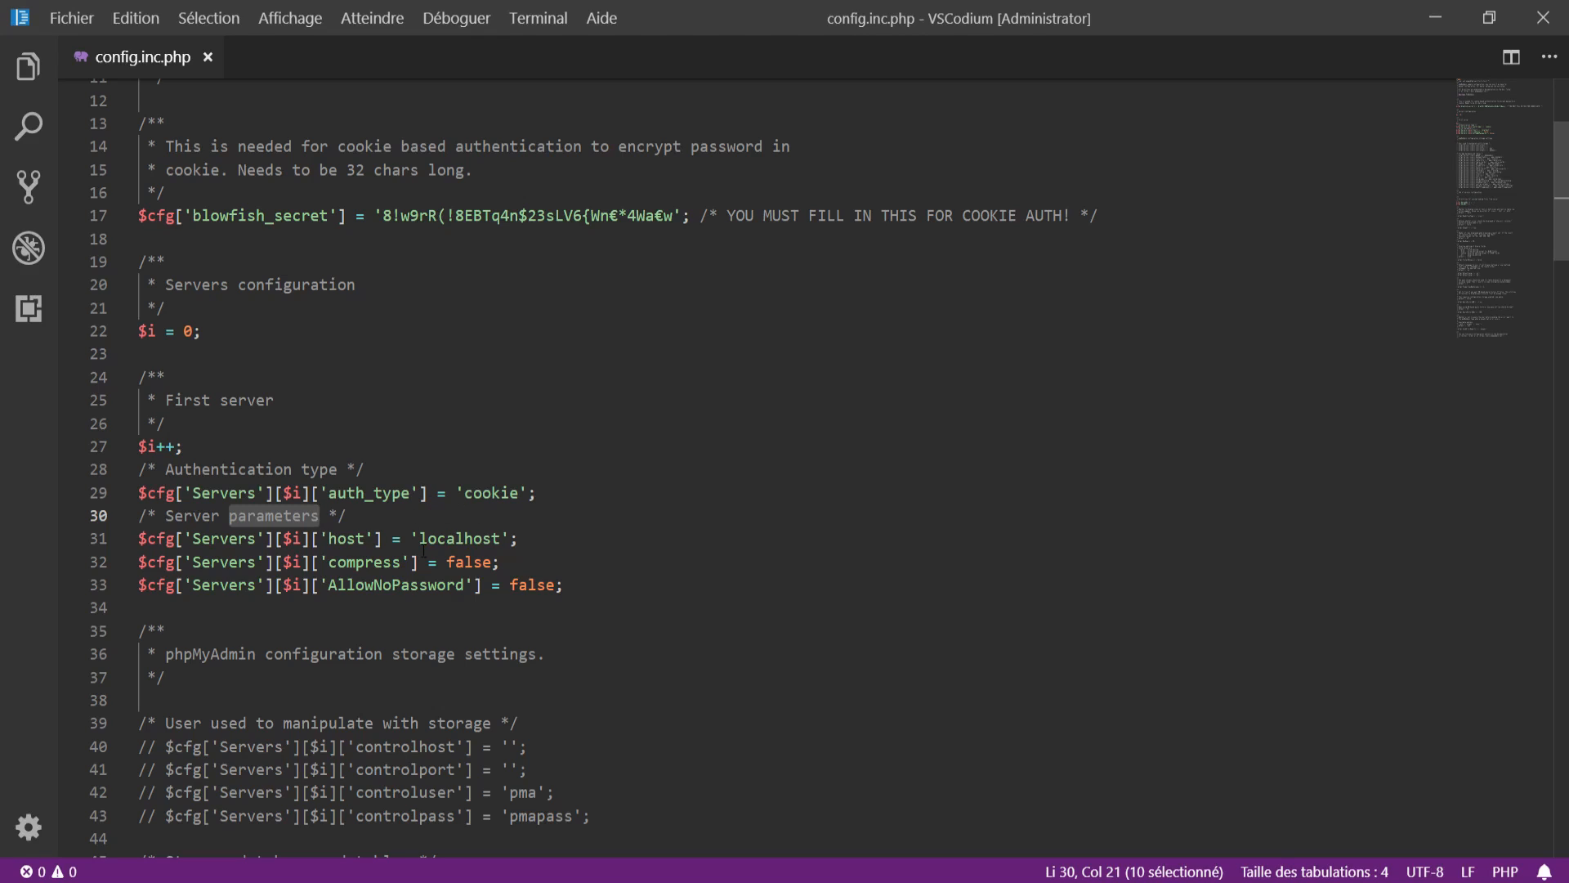
{"action": "scroll", "coordinate": [605, 451], "scroll_direction": "down", "scroll_amount": 2}
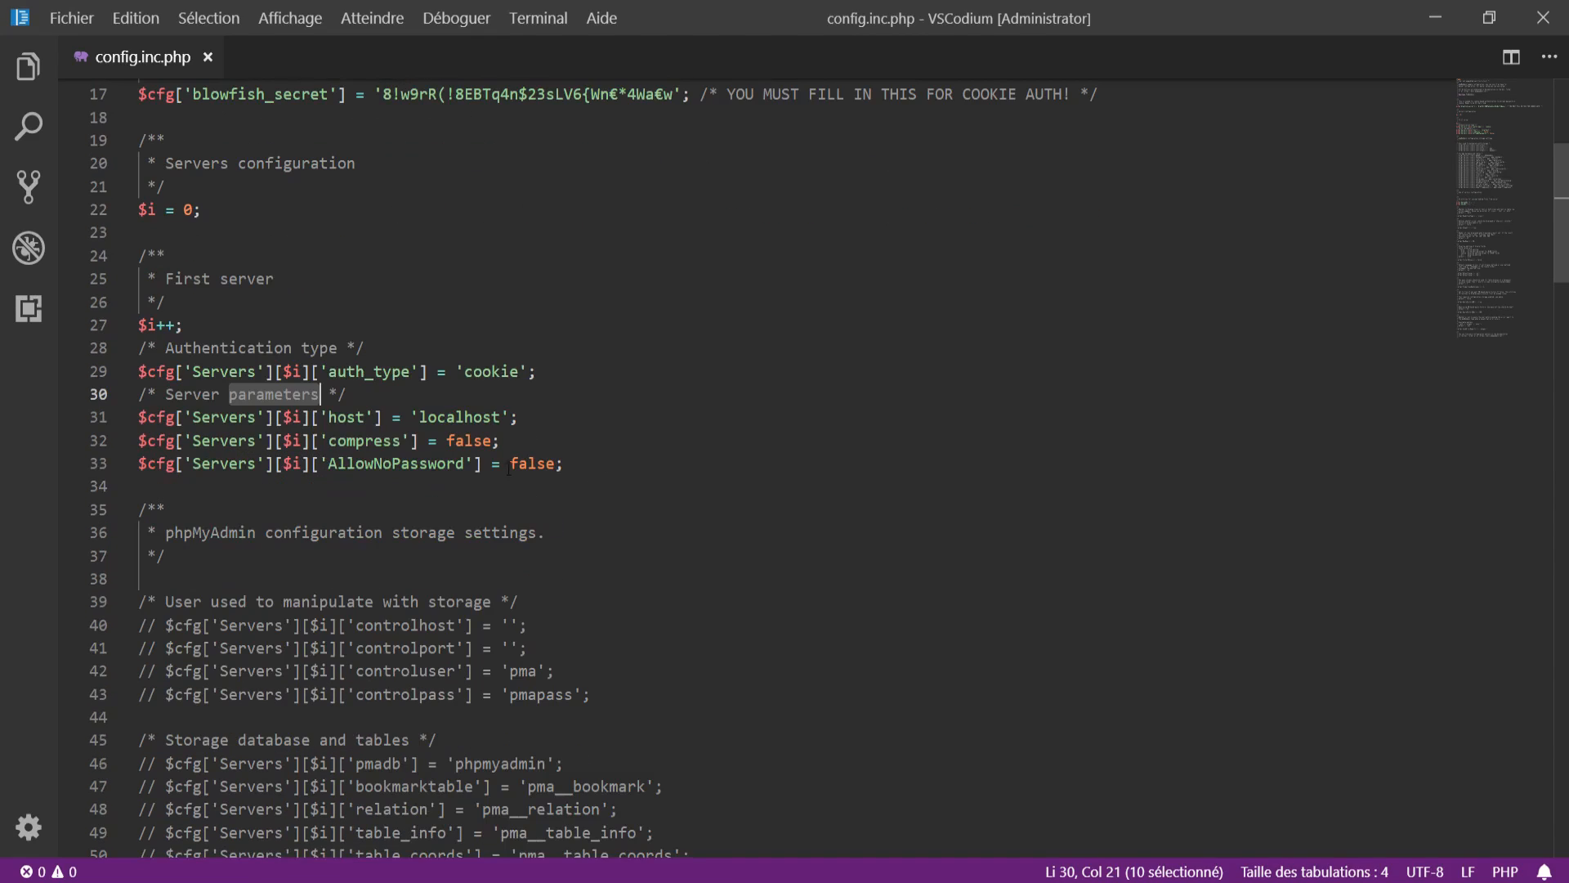
{"action": "left_click", "coordinate": [390, 445]}
{"action": "double_click", "coordinate": [464, 440]}
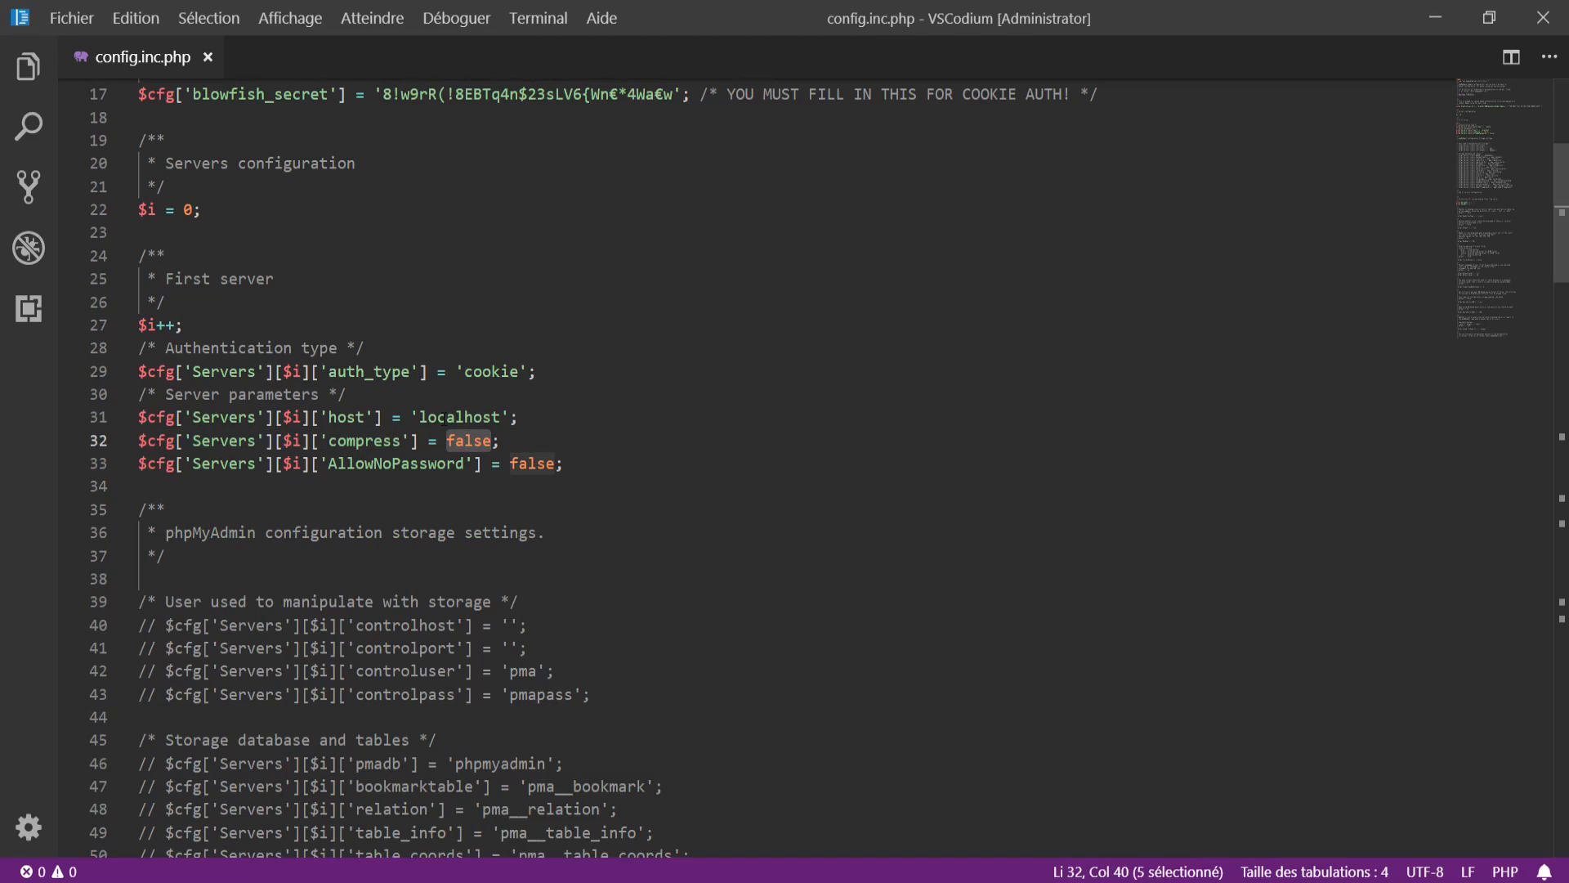
{"action": "double_click", "coordinate": [402, 464]}
{"action": "double_click", "coordinate": [532, 461]}
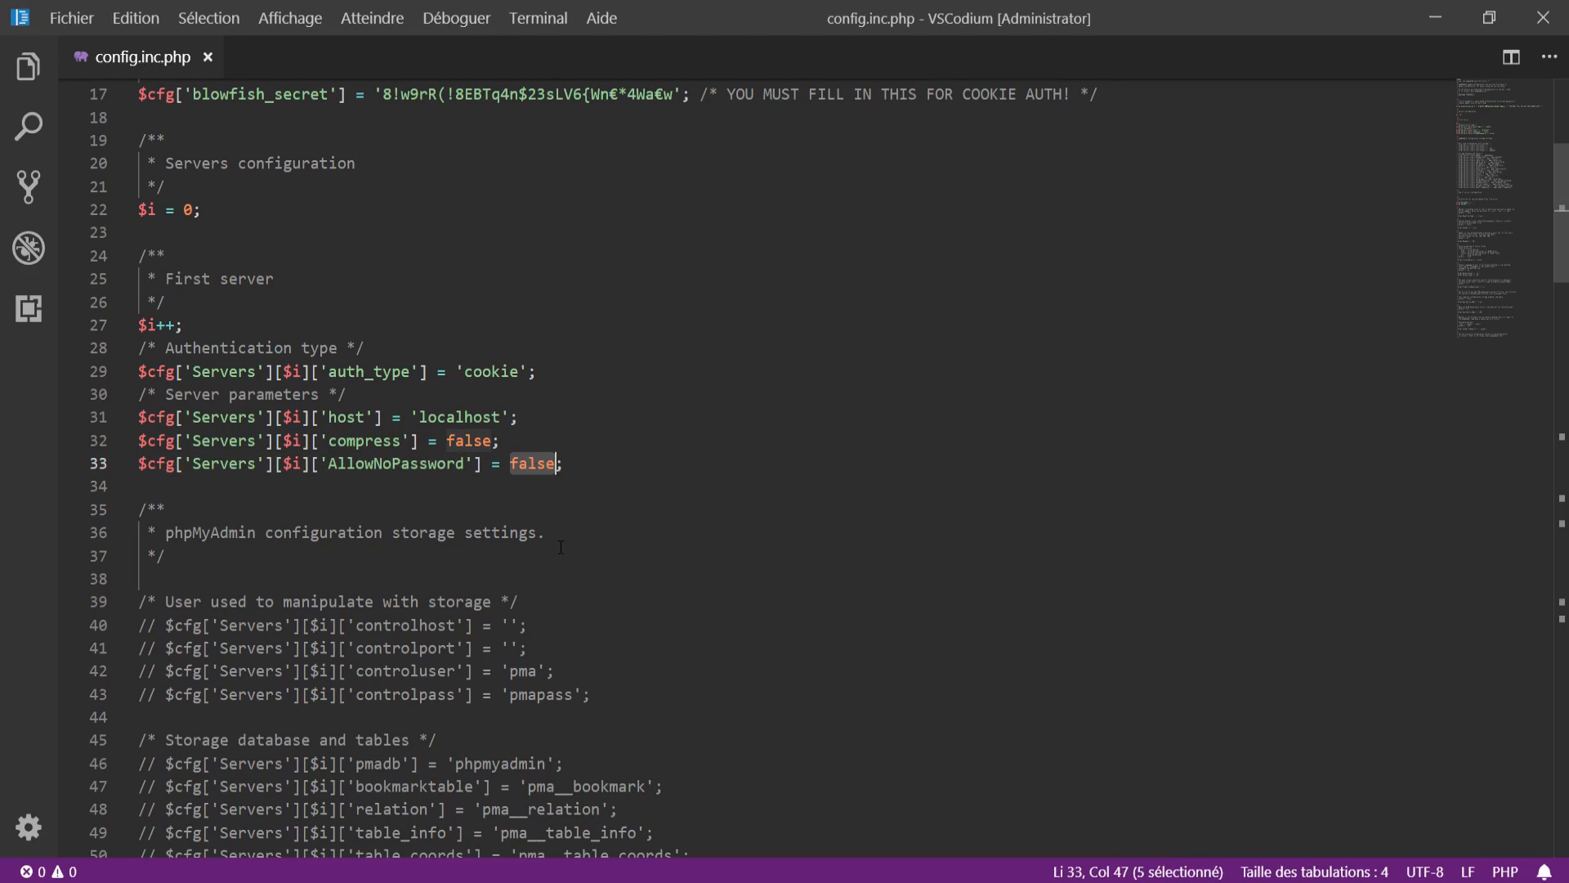
{"action": "type", "text": "tu"}
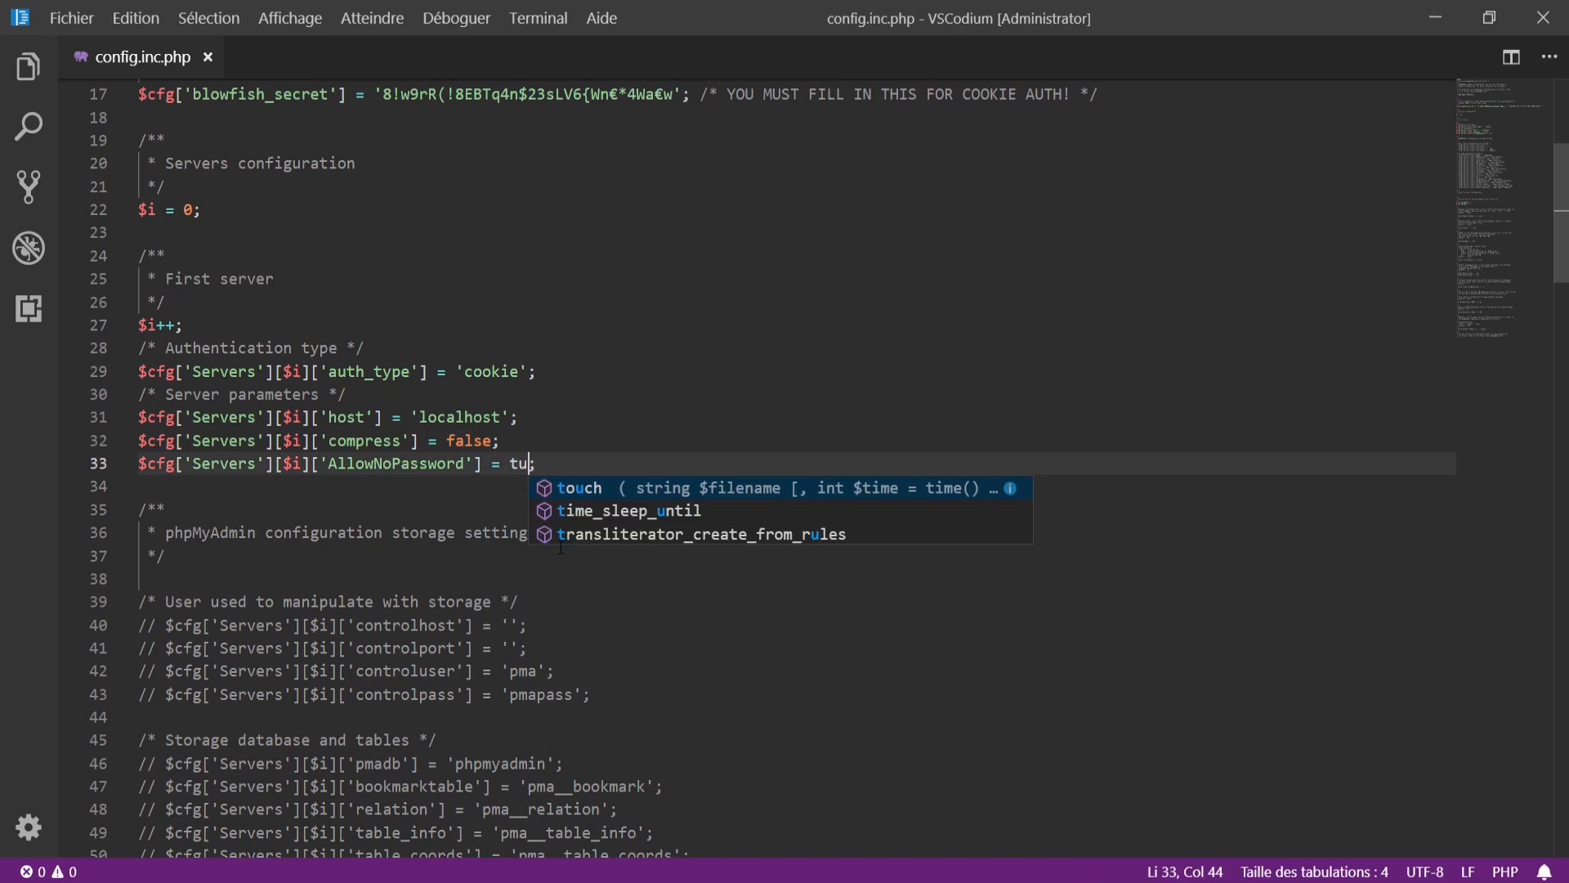
{"action": "key", "text": "BackSpace"}
{"action": "type", "text": "rue"}
{"action": "key", "text": "ctrl+d"}
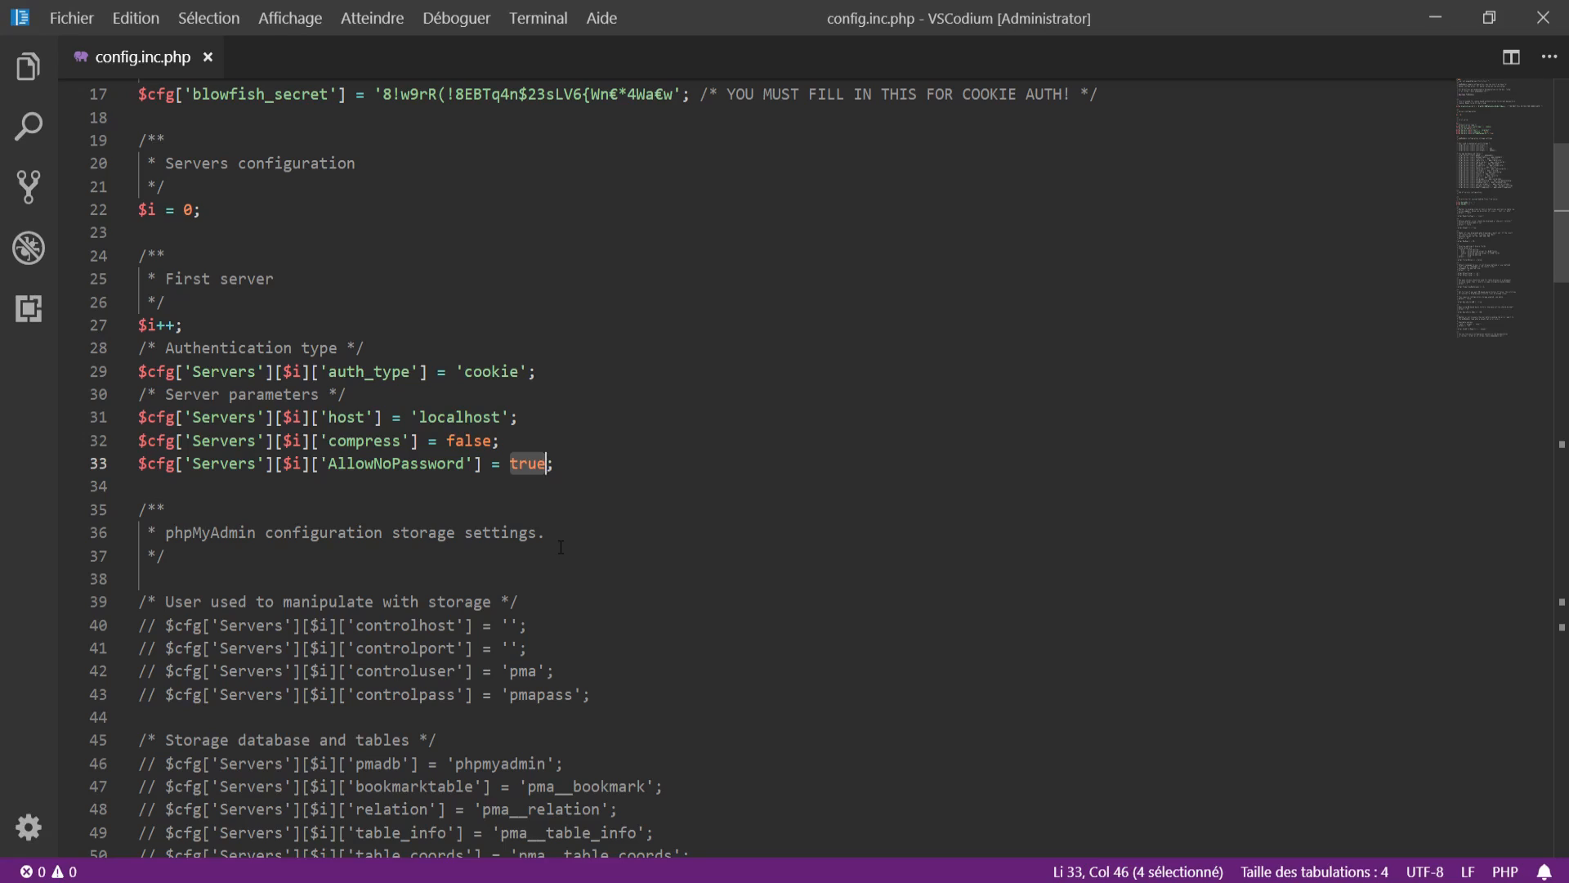
{"action": "left_click", "coordinate": [561, 546]}
{"action": "double_click", "coordinate": [362, 468]}
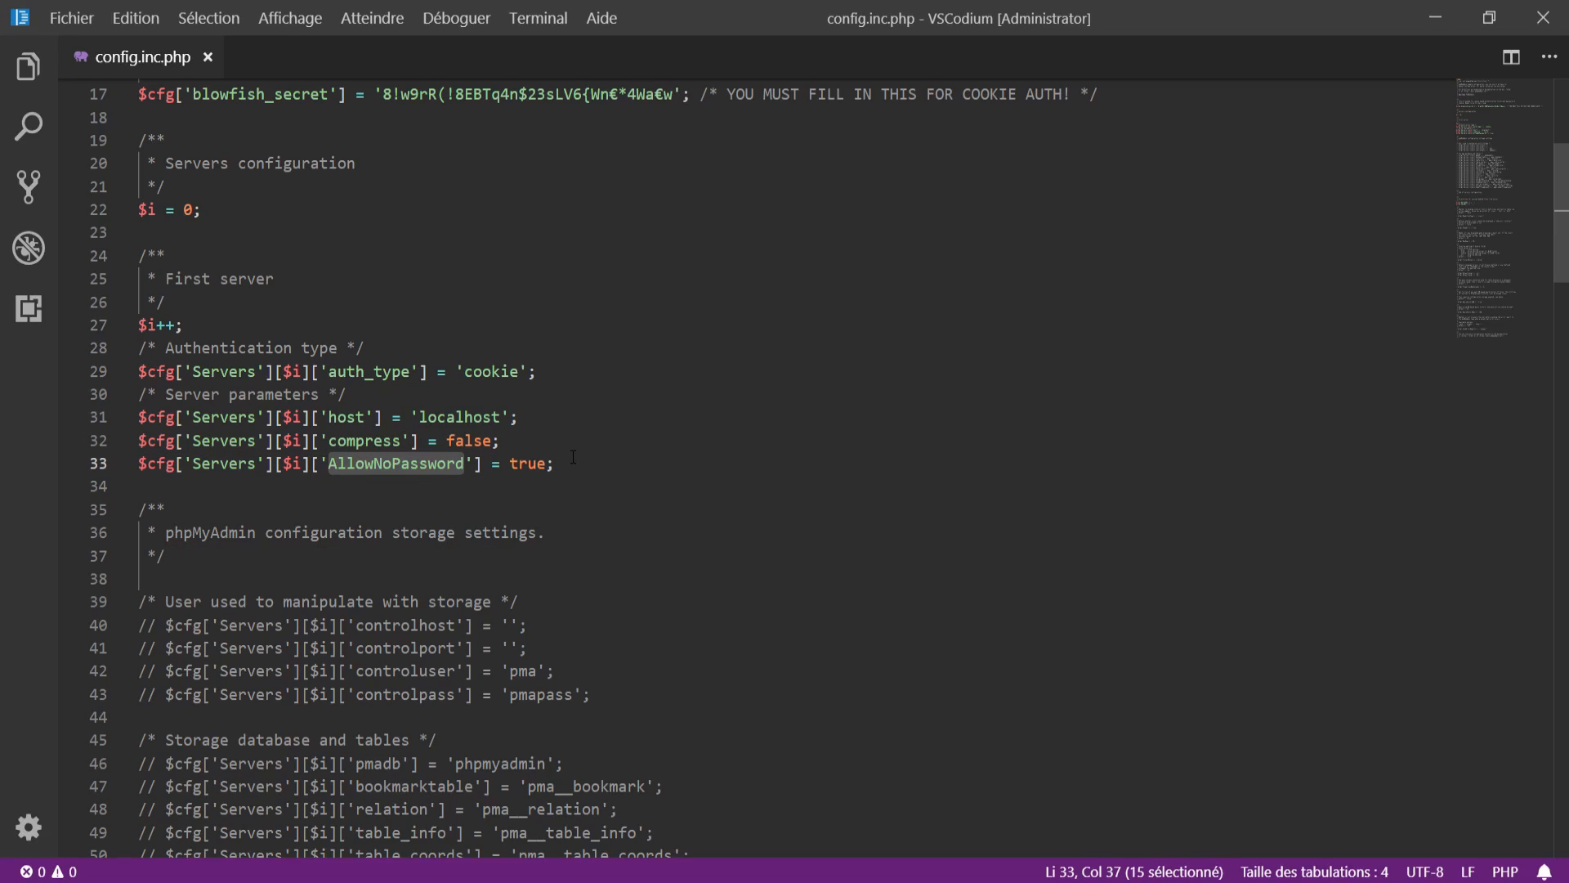
{"action": "left_click", "coordinate": [394, 456]}
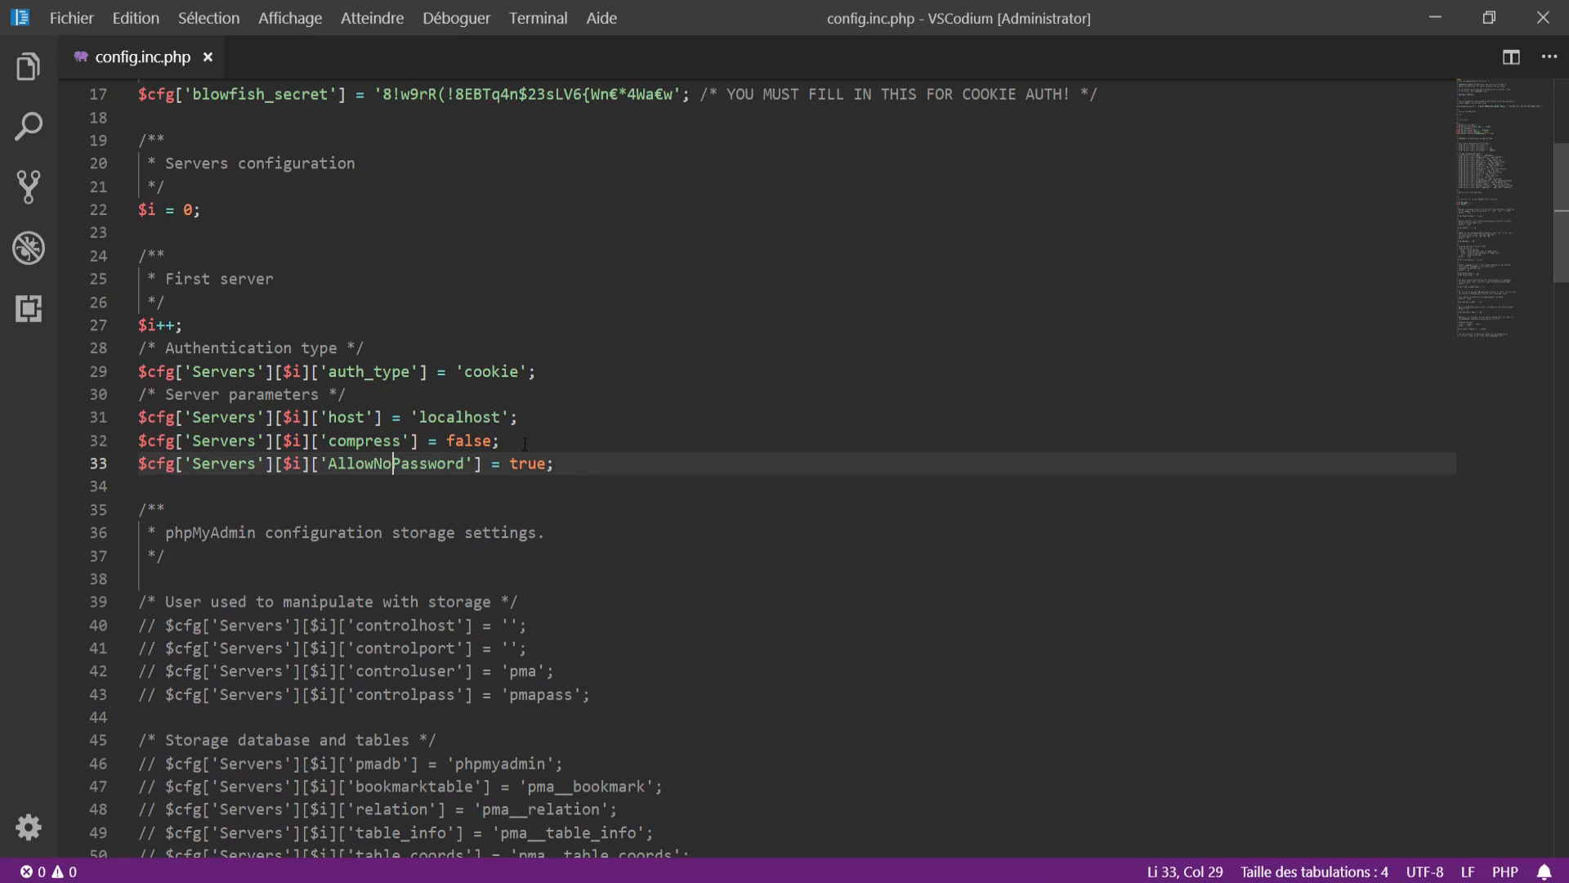
{"action": "scroll", "coordinate": [818, 394], "scroll_direction": "down", "scroll_amount": 4}
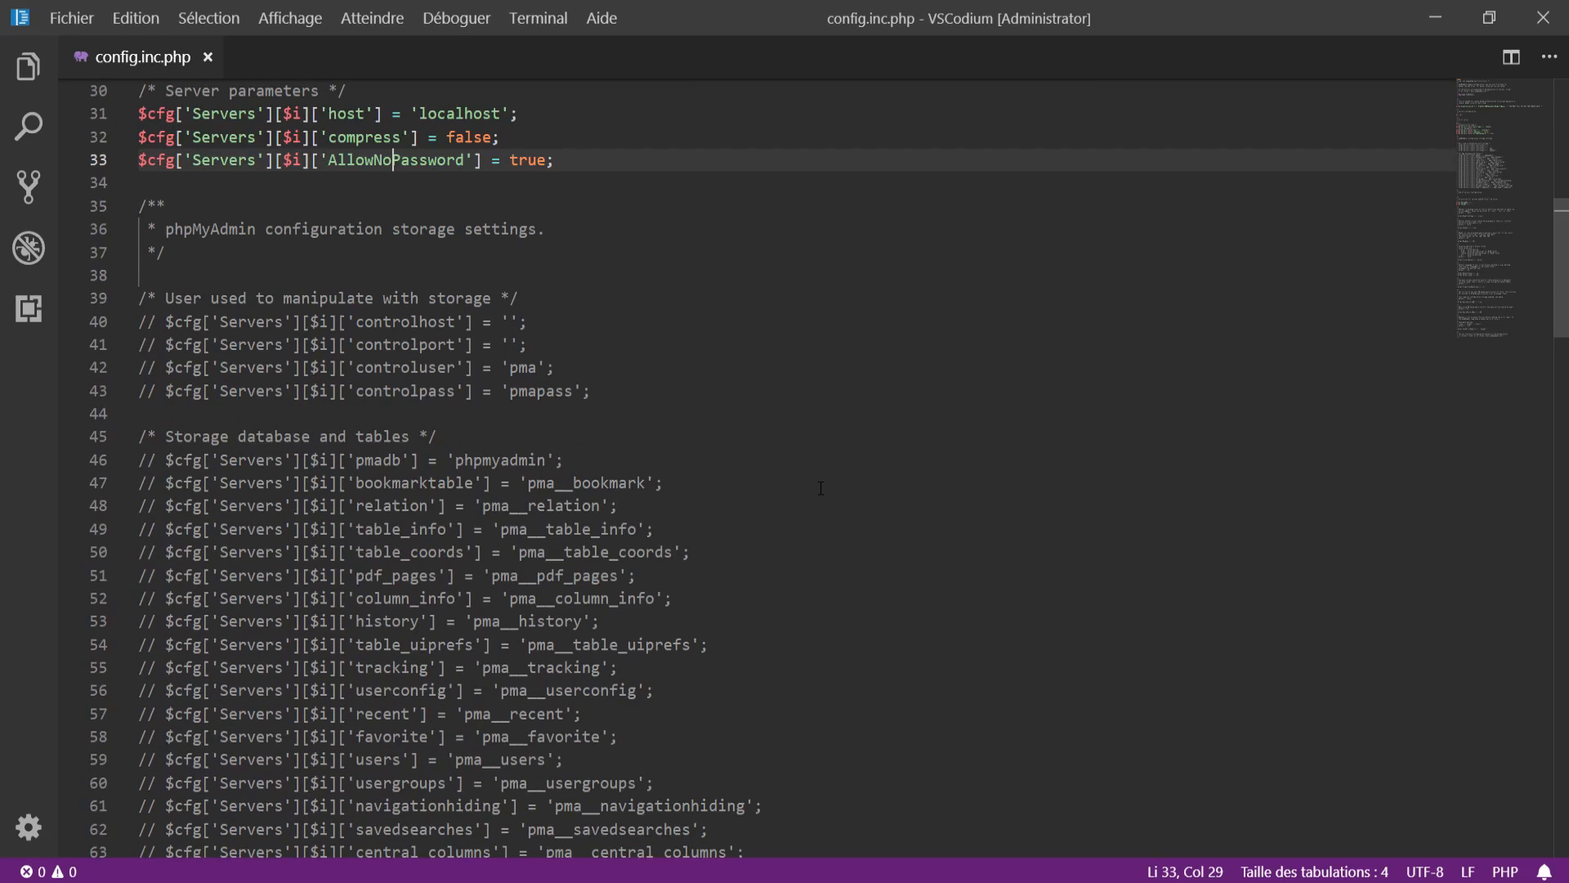
{"action": "scroll", "coordinate": [821, 487], "scroll_direction": "down", "scroll_amount": 16}
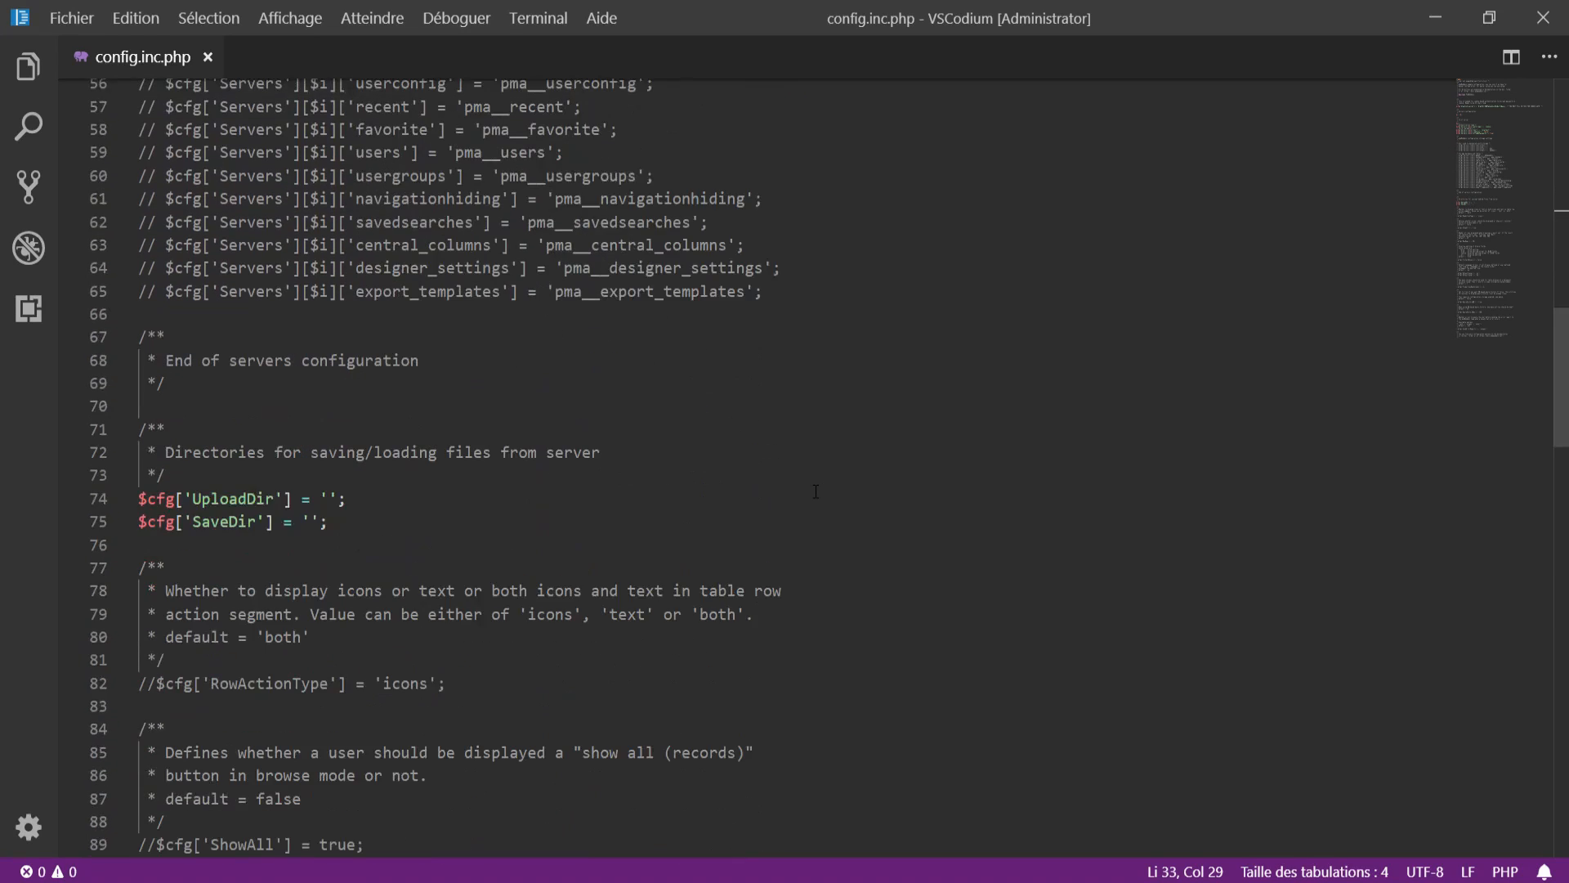
{"action": "scroll", "coordinate": [816, 491], "scroll_direction": "up", "scroll_amount": 7}
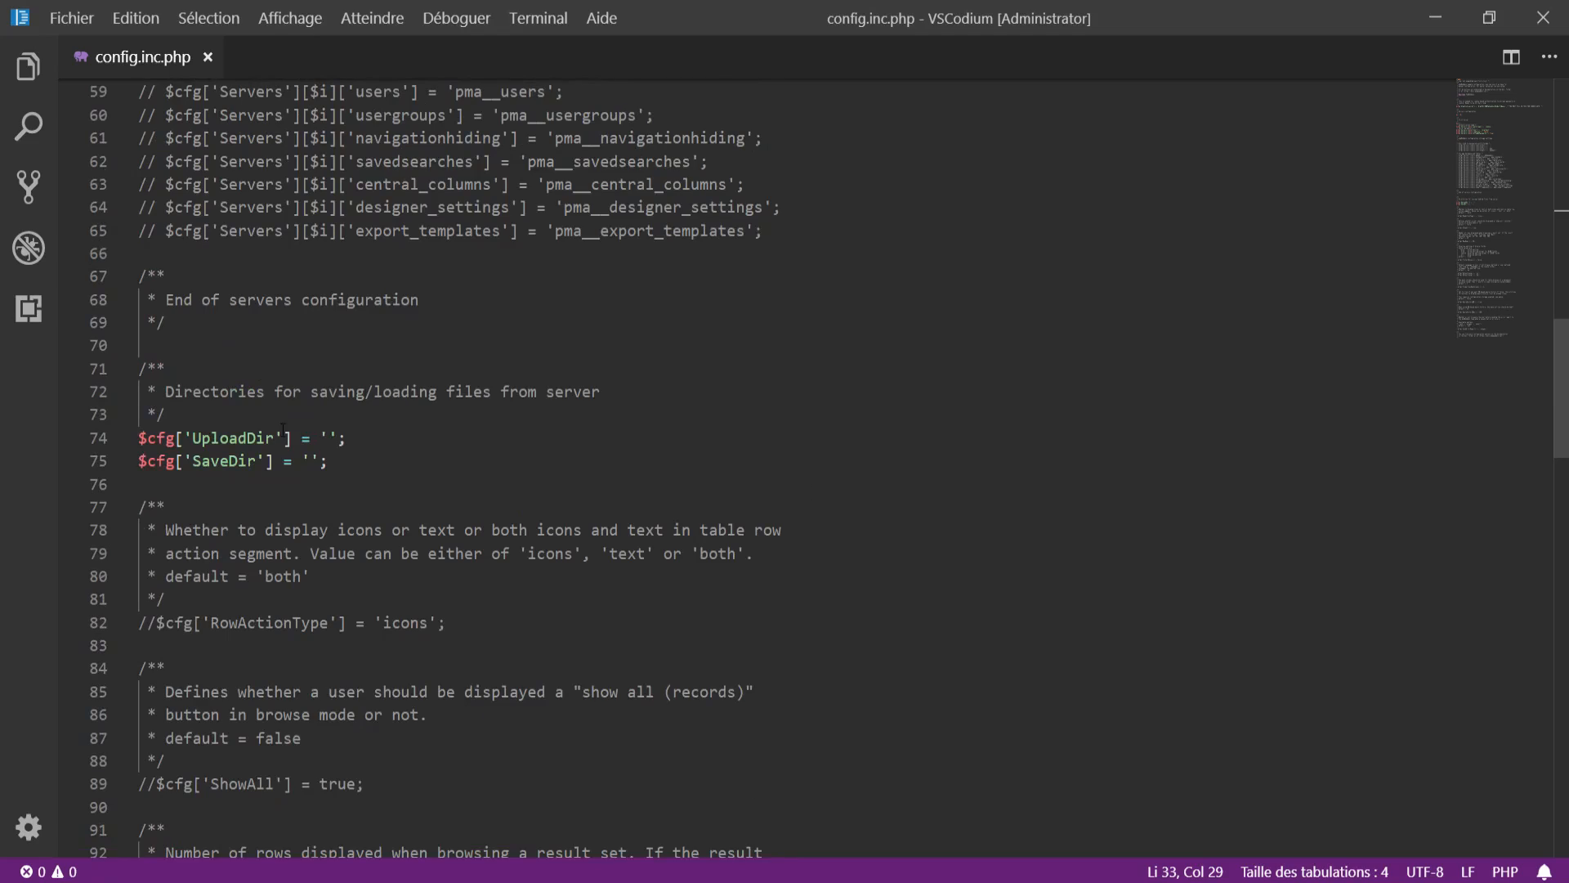
{"action": "scroll", "coordinate": [463, 376], "scroll_direction": "down", "scroll_amount": 20}
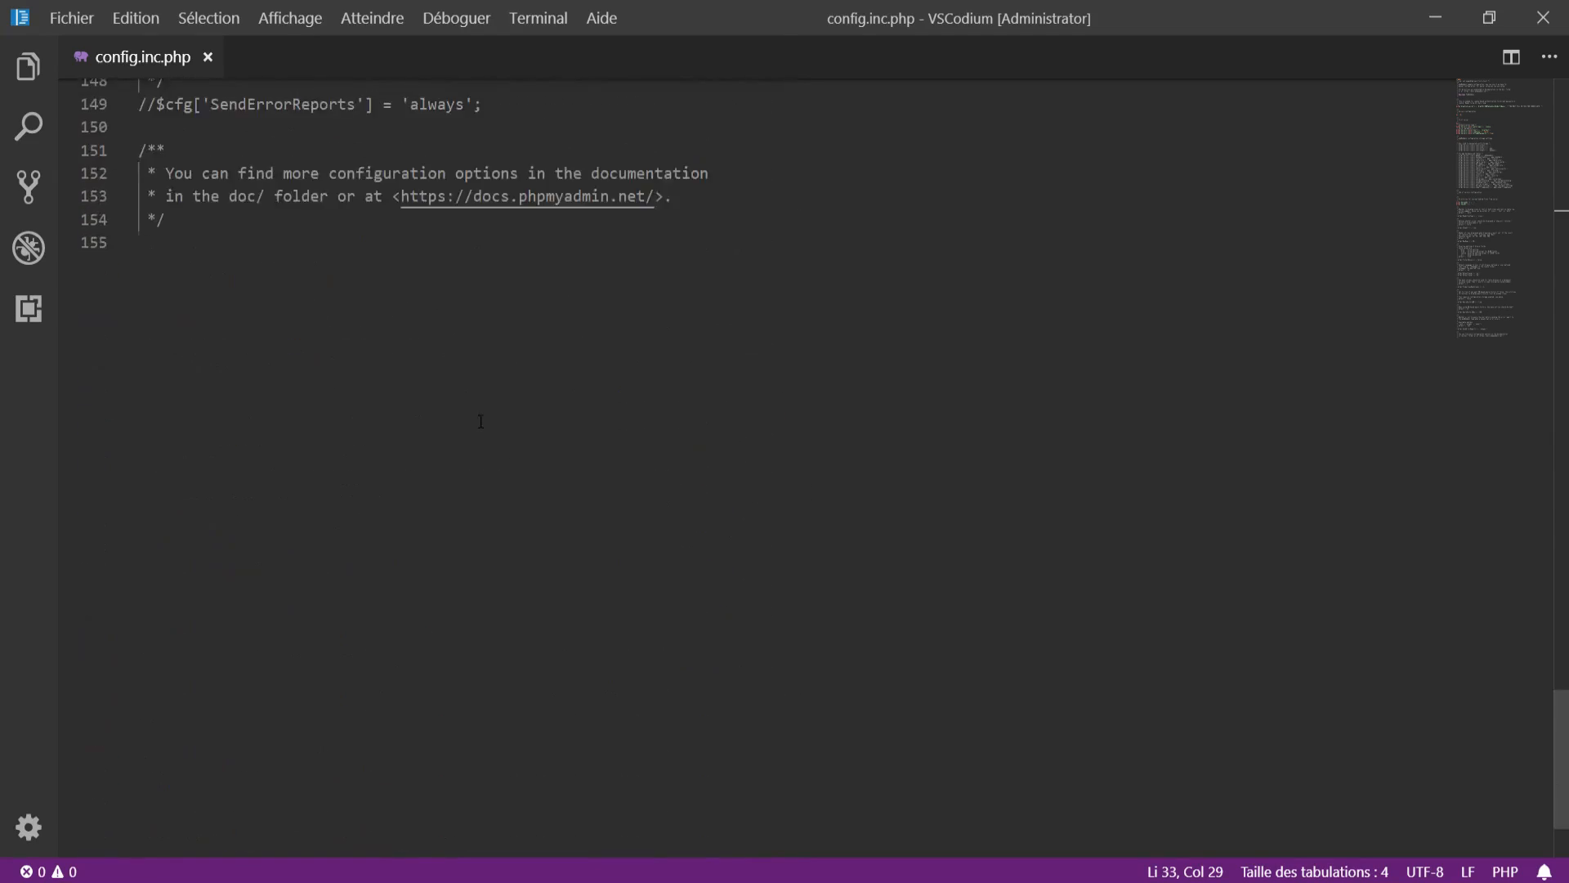
{"action": "scroll", "coordinate": [481, 421], "scroll_direction": "up", "scroll_amount": 12}
{"action": "scroll", "coordinate": [481, 421], "scroll_direction": "up", "scroll_amount": 20}
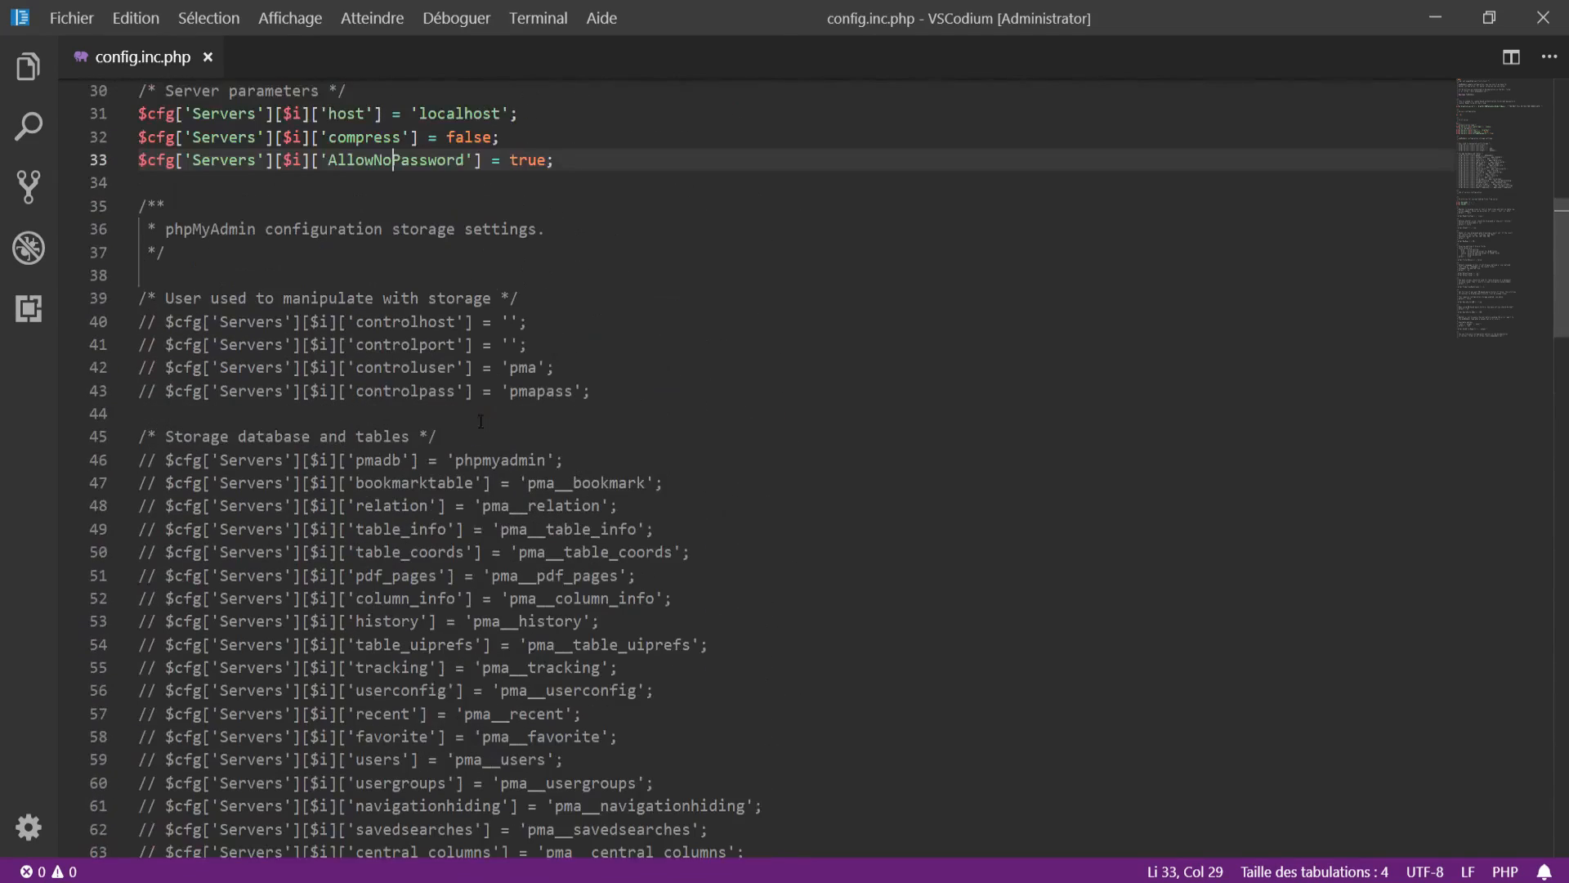
{"action": "scroll", "coordinate": [632, 407], "scroll_direction": "down", "scroll_amount": 2}
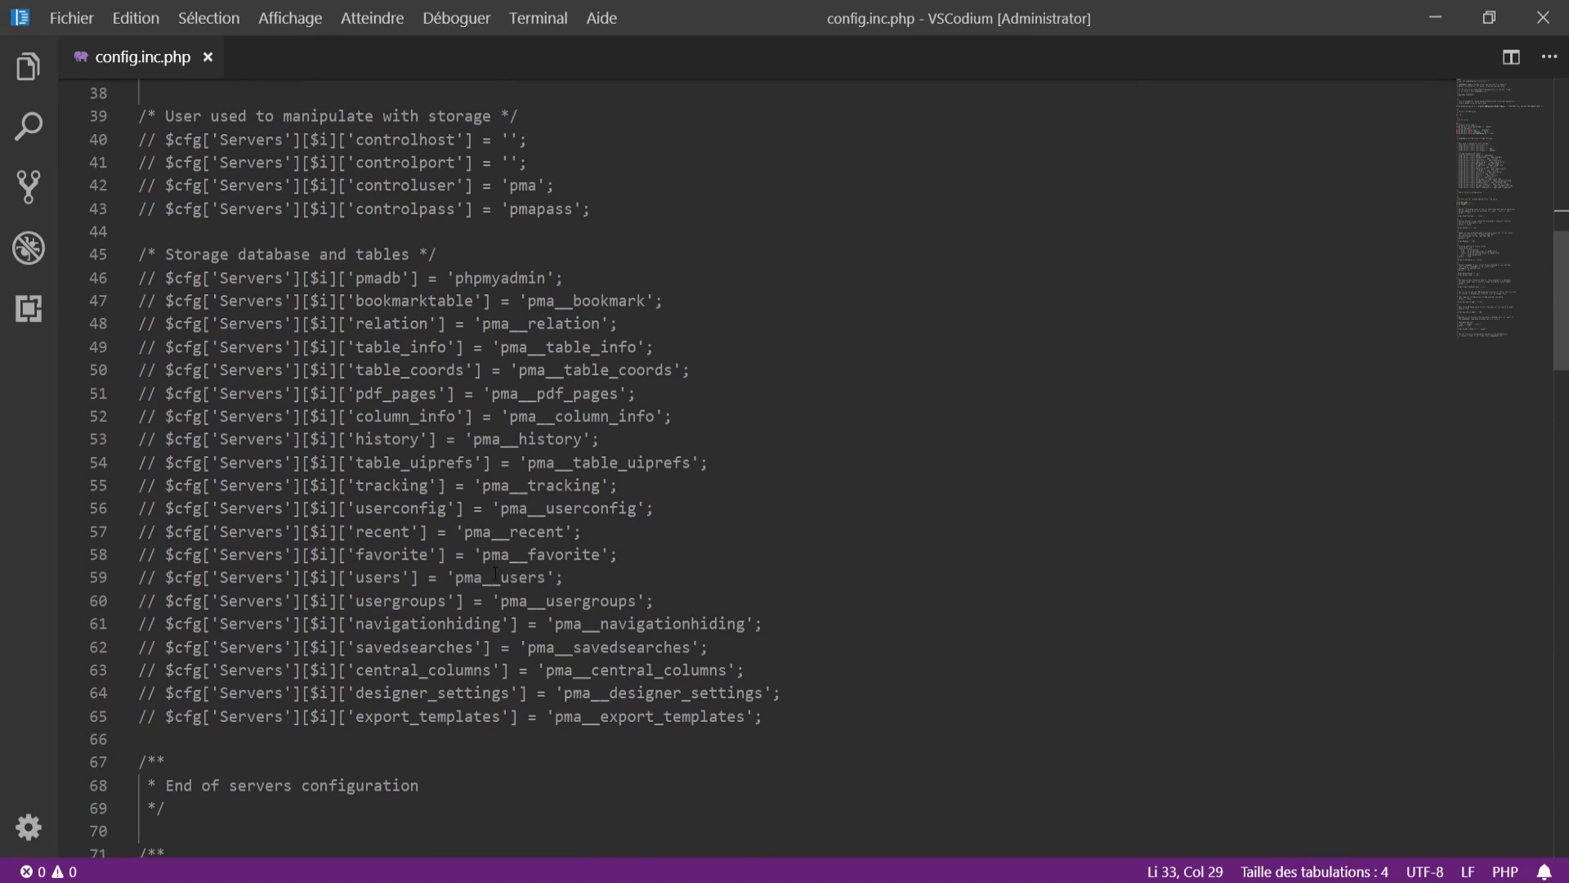
{"action": "scroll", "coordinate": [495, 573], "scroll_direction": "up", "scroll_amount": 4}
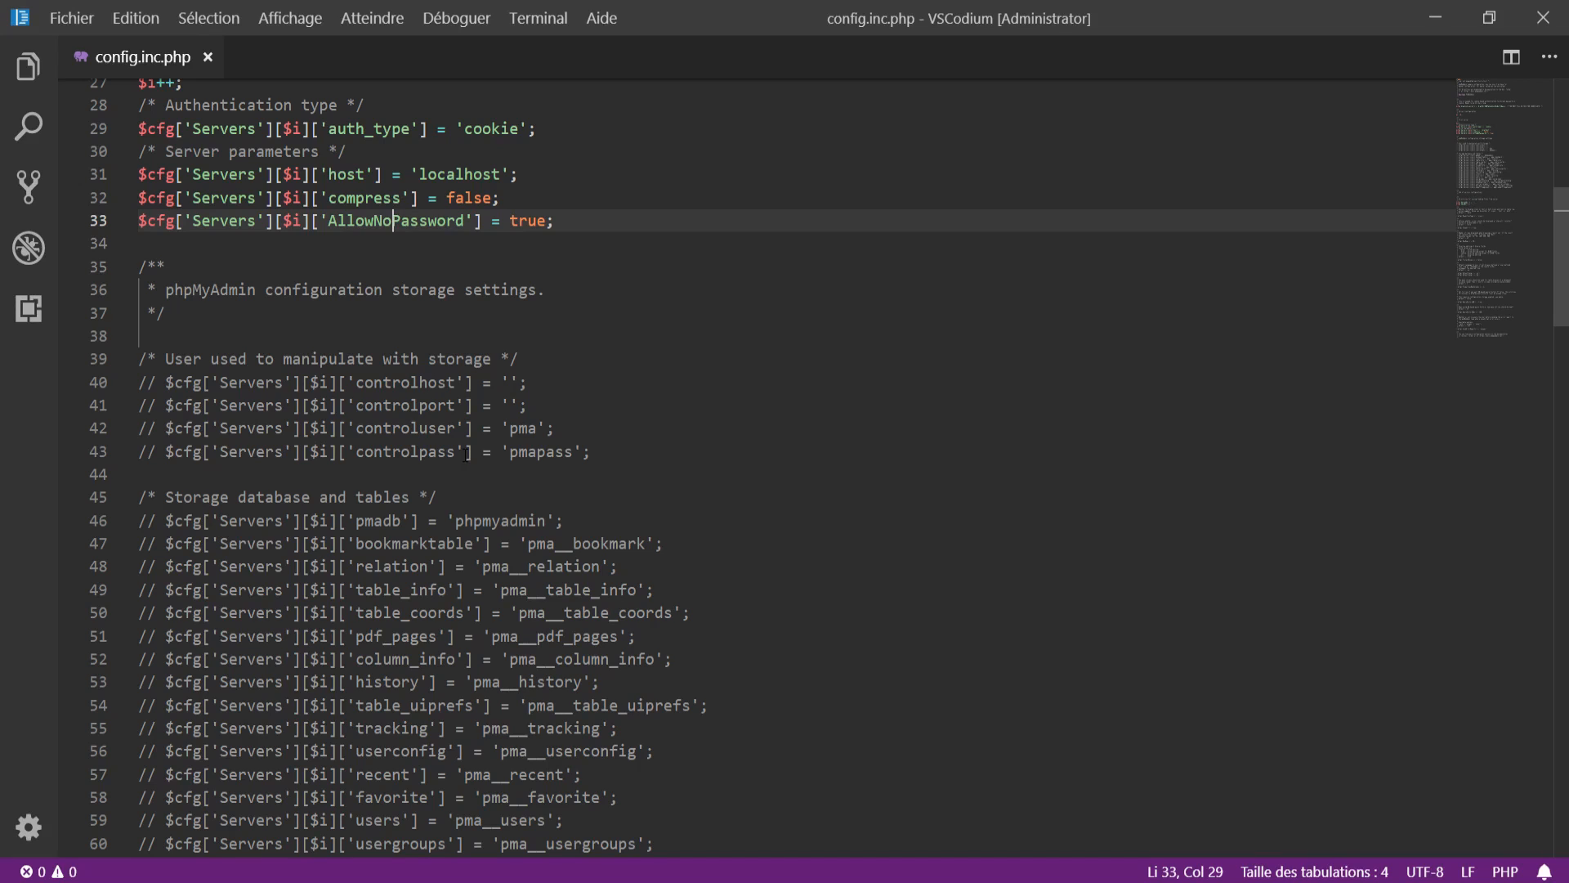
{"action": "left_click", "coordinate": [384, 382]}
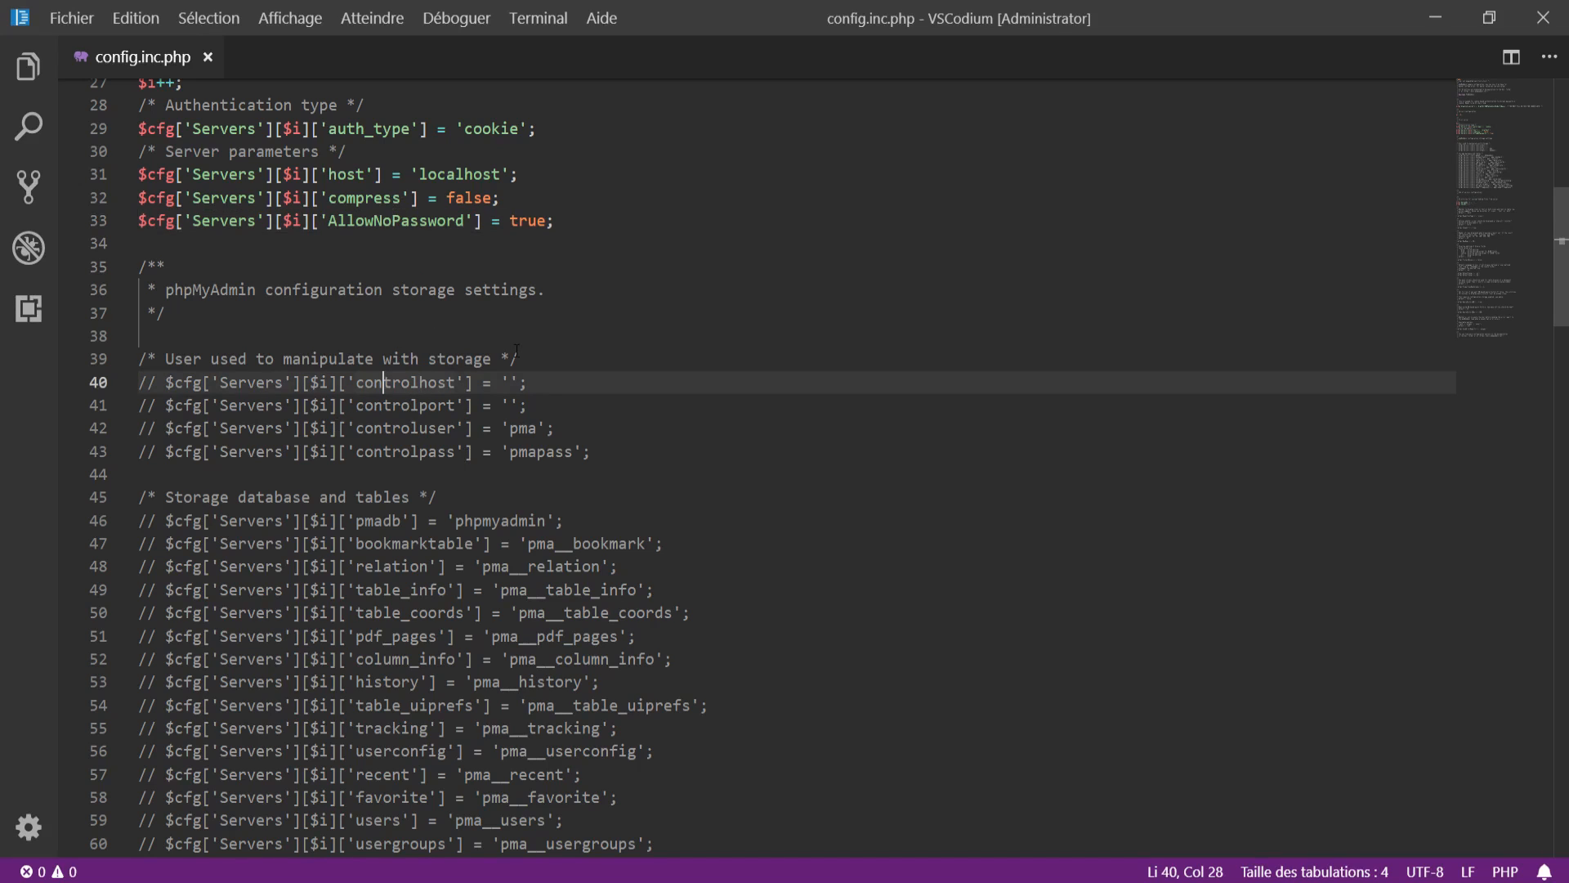
{"action": "scroll", "coordinate": [516, 351], "scroll_direction": "down", "scroll_amount": 5}
{"action": "scroll", "coordinate": [387, 421], "scroll_direction": "up", "scroll_amount": 5}
{"action": "scroll", "coordinate": [387, 421], "scroll_direction": "up", "scroll_amount": 9}
{"action": "scroll", "coordinate": [388, 421], "scroll_direction": "down", "scroll_amount": 5}
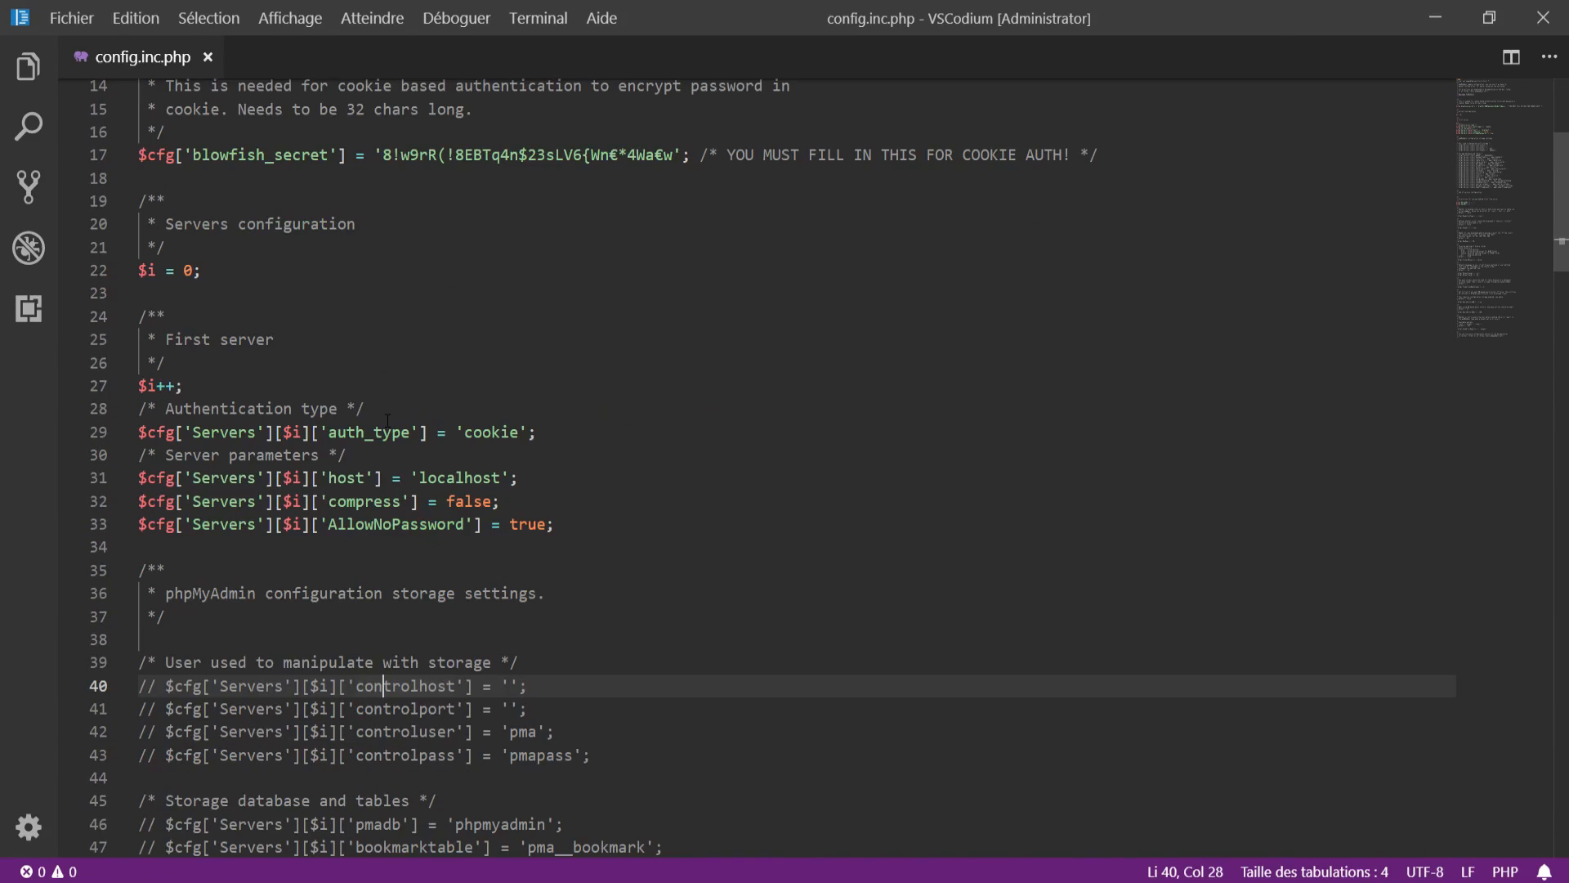
{"action": "scroll", "coordinate": [380, 384], "scroll_direction": "down", "scroll_amount": 15}
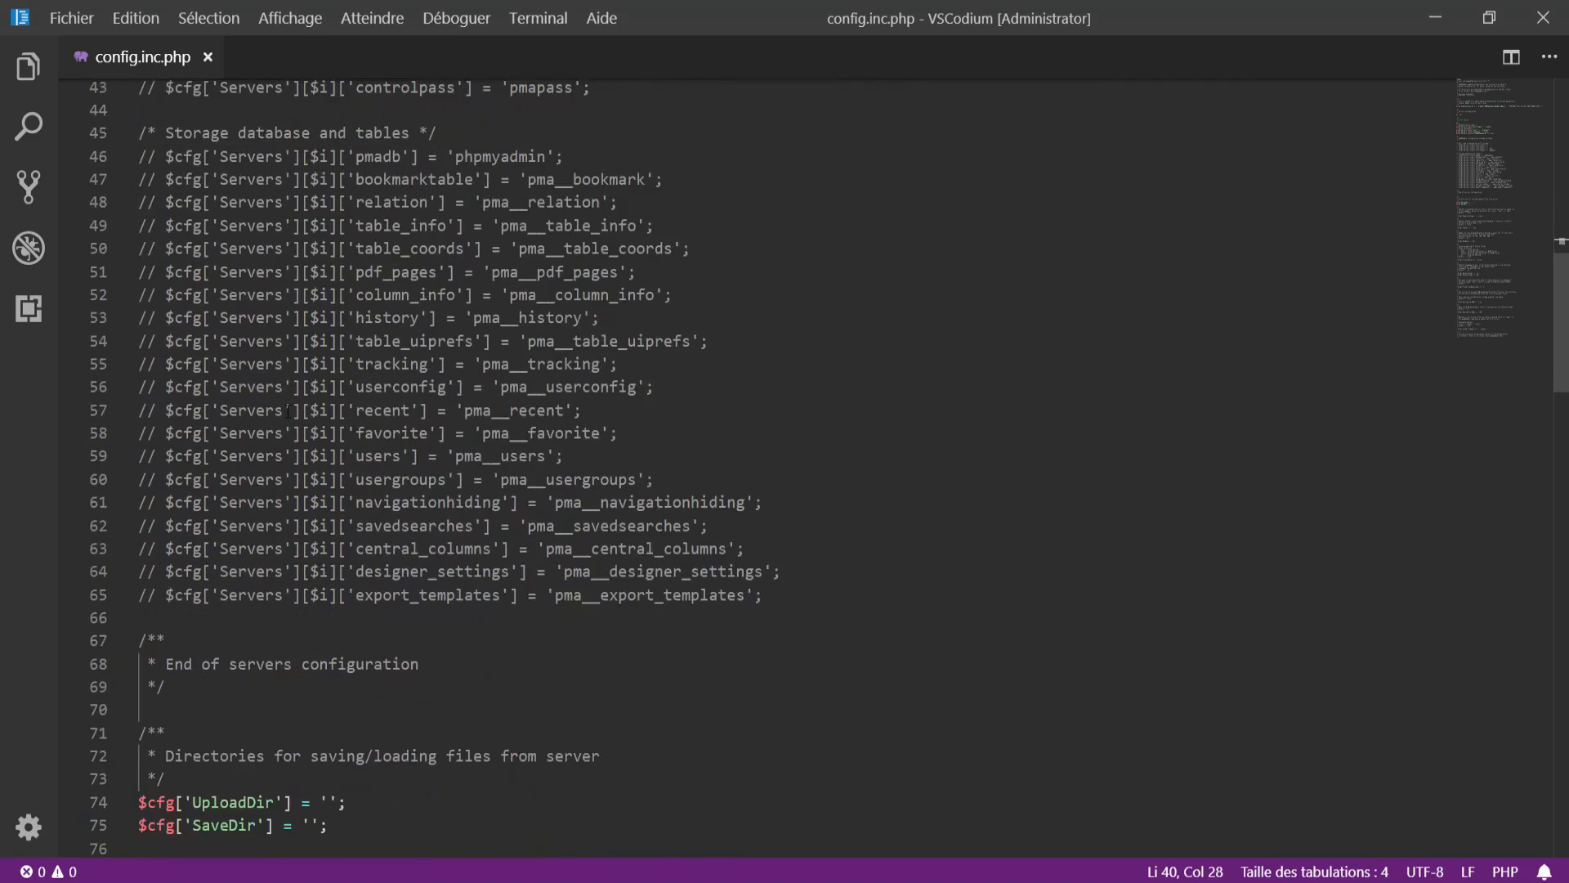
{"action": "scroll", "coordinate": [287, 410], "scroll_direction": "down", "scroll_amount": 8}
{"action": "scroll", "coordinate": [278, 410], "scroll_direction": "up", "scroll_amount": 20}
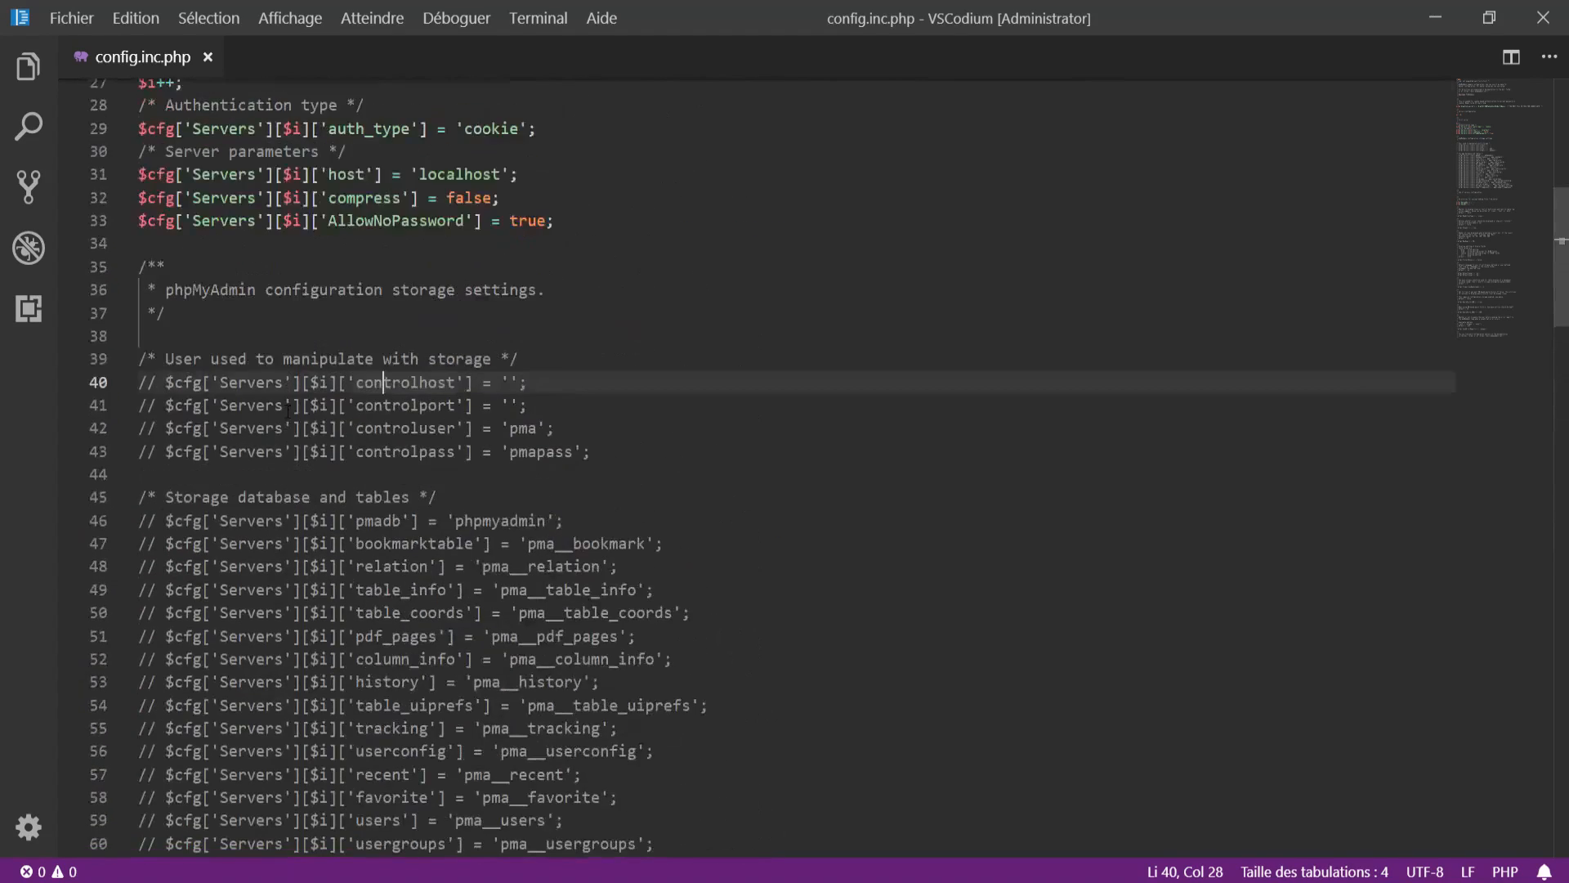
Step: Add $cfg['DefaultLang'] = 'fr'; below the AllowNoPassword line
{"action": "left_click", "coordinate": [666, 477]}
{"action": "key", "text": "Return"}
{"action": "key", "text": "Return"}
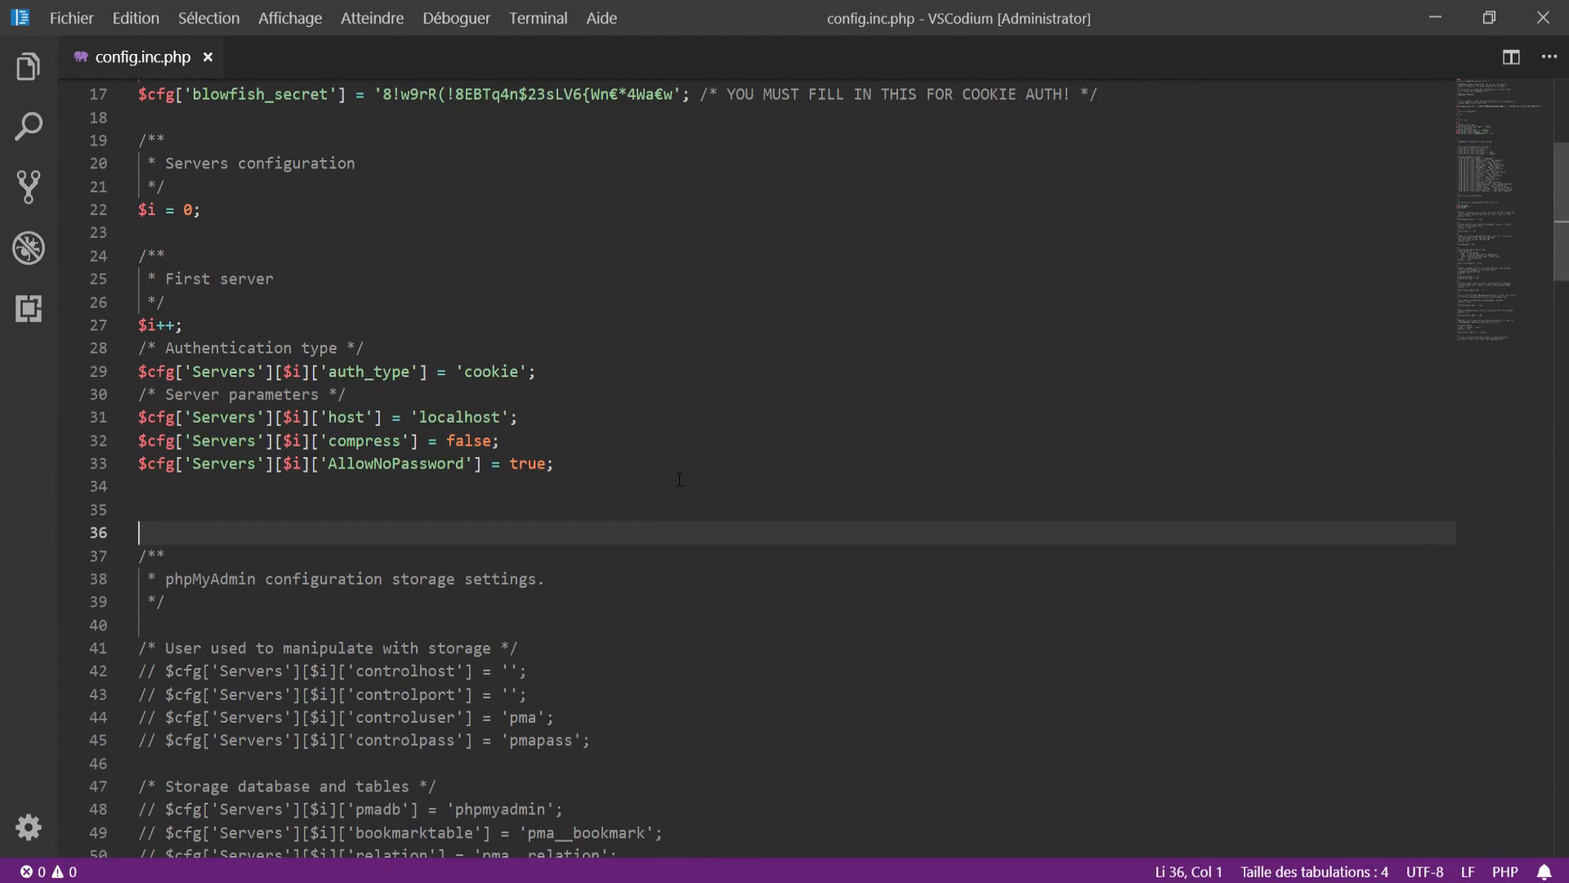
{"action": "key", "text": "Up"}
{"action": "key", "text": "Return"}
{"action": "type", "text": "$cfg"}
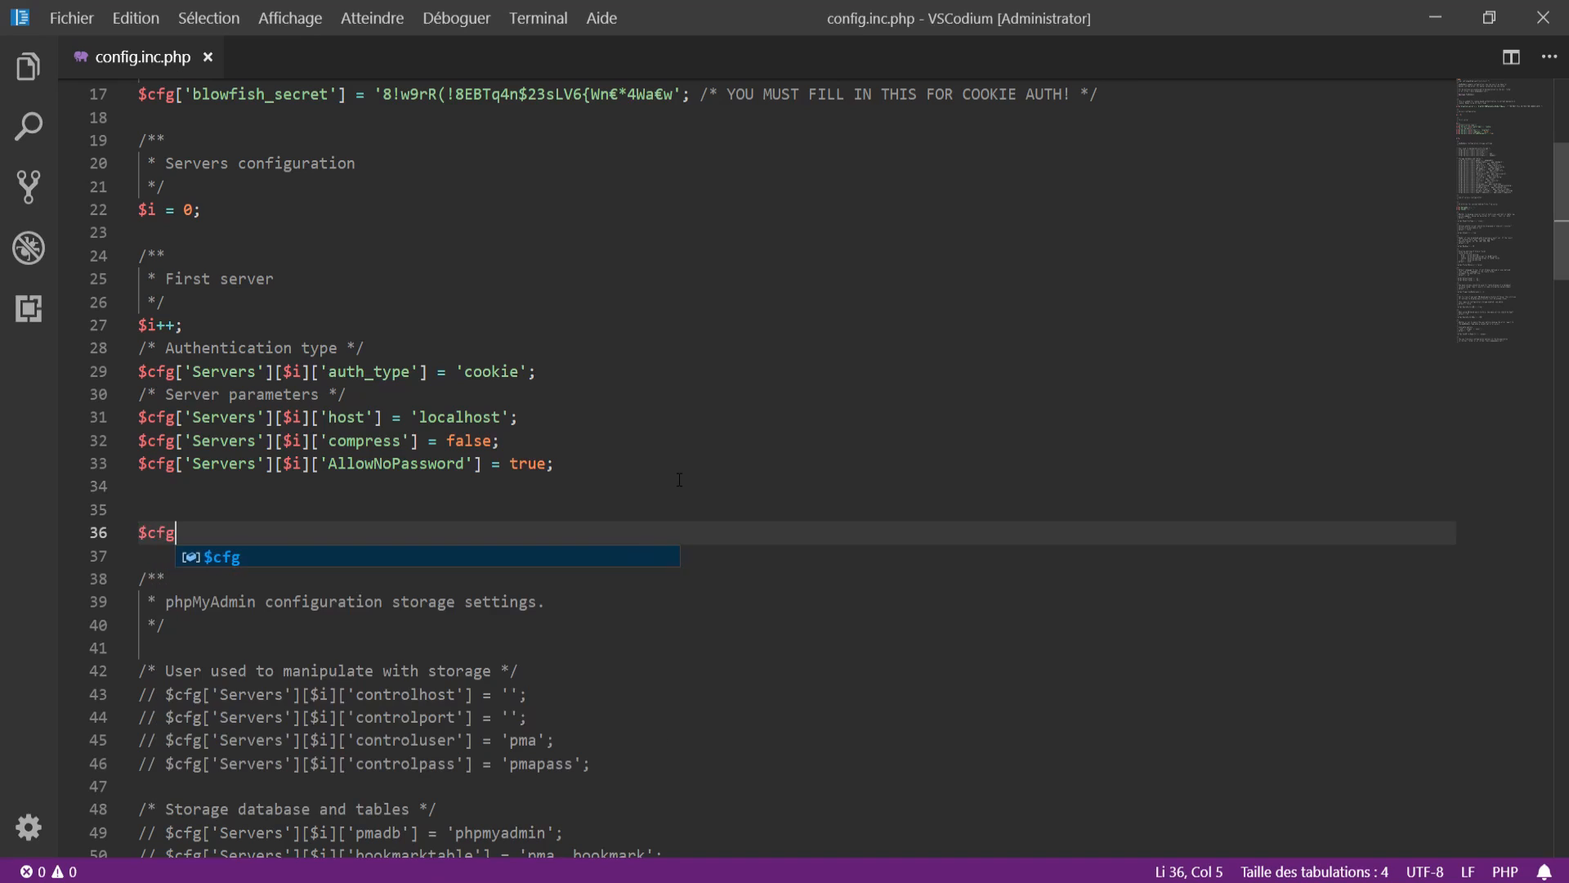
{"action": "type", "text": "["}
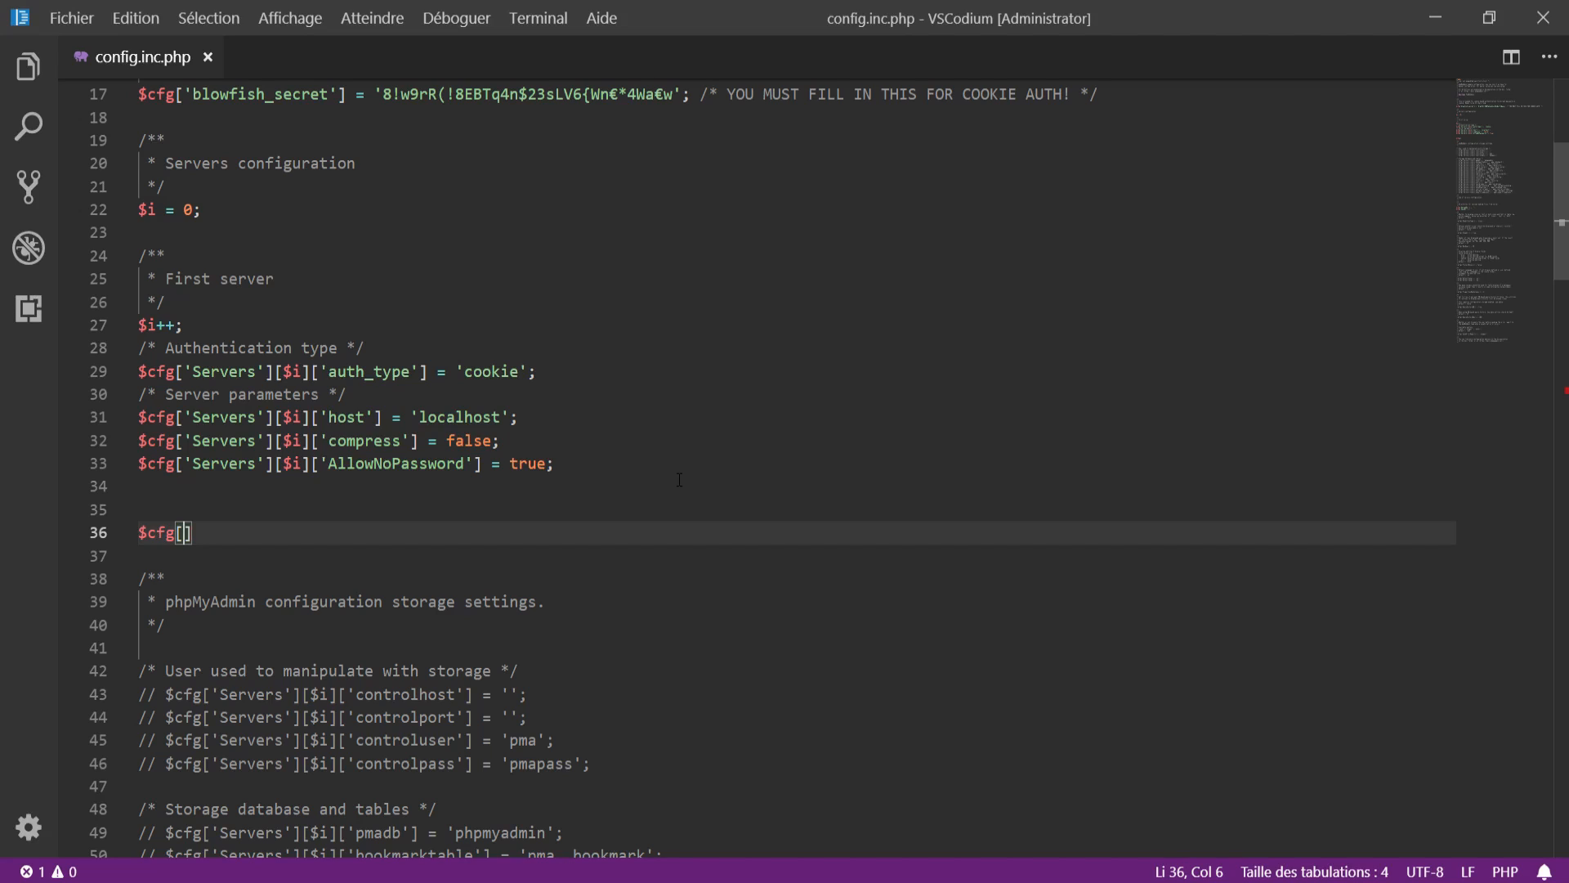
{"action": "type", "text": "'DefaultLang"}
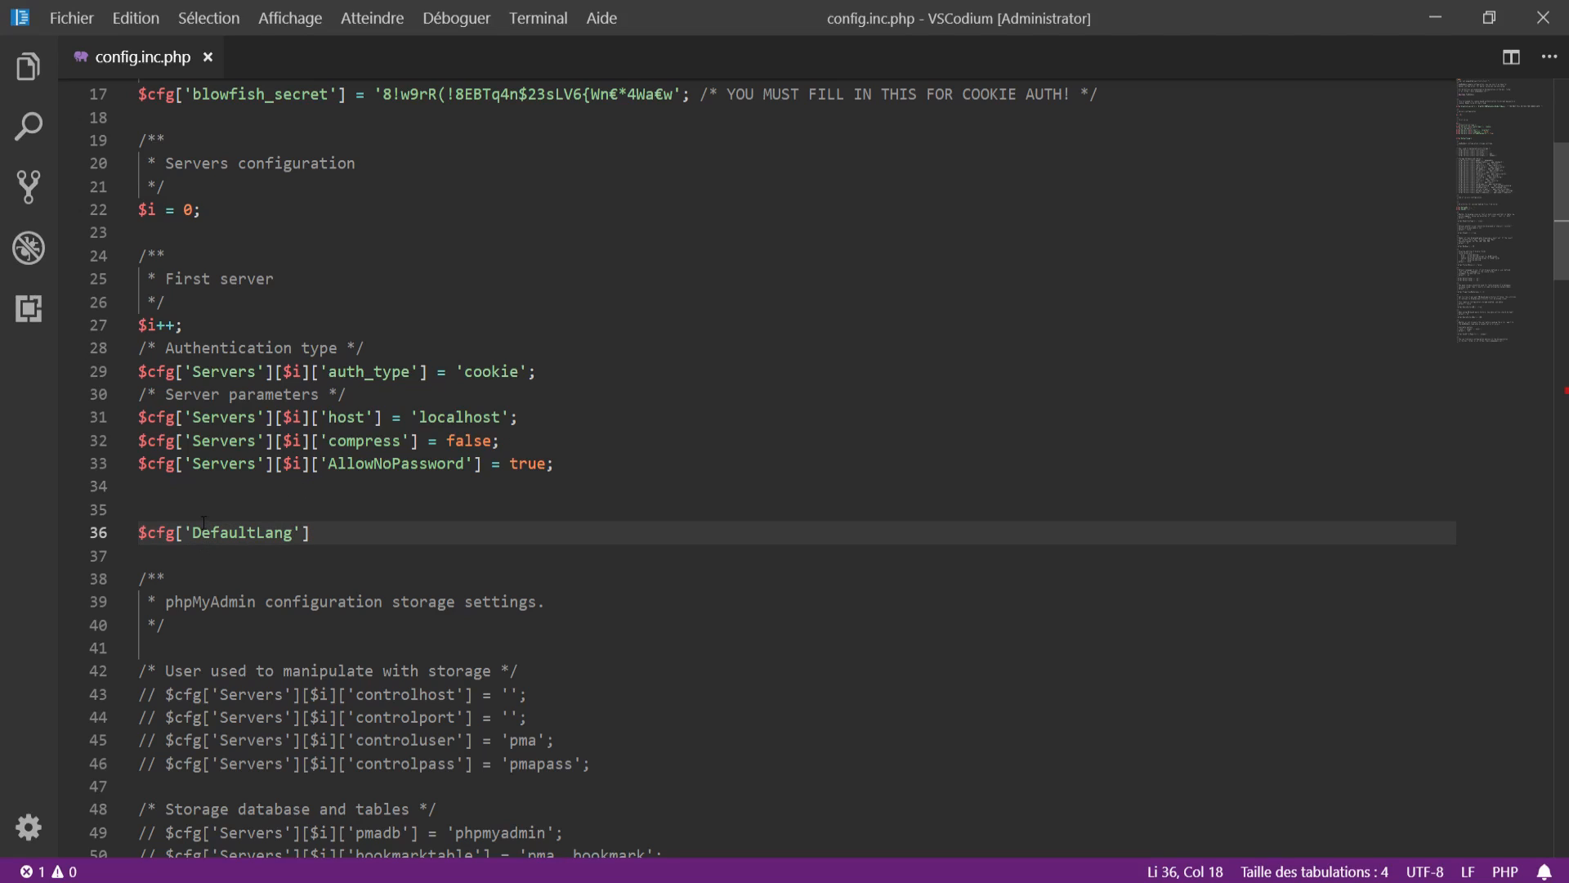
{"action": "left_click", "coordinate": [354, 524]}
{"action": "type", "text": "="}
{"action": "type", "text": "'fr';"}
{"action": "key", "text": "Return"}
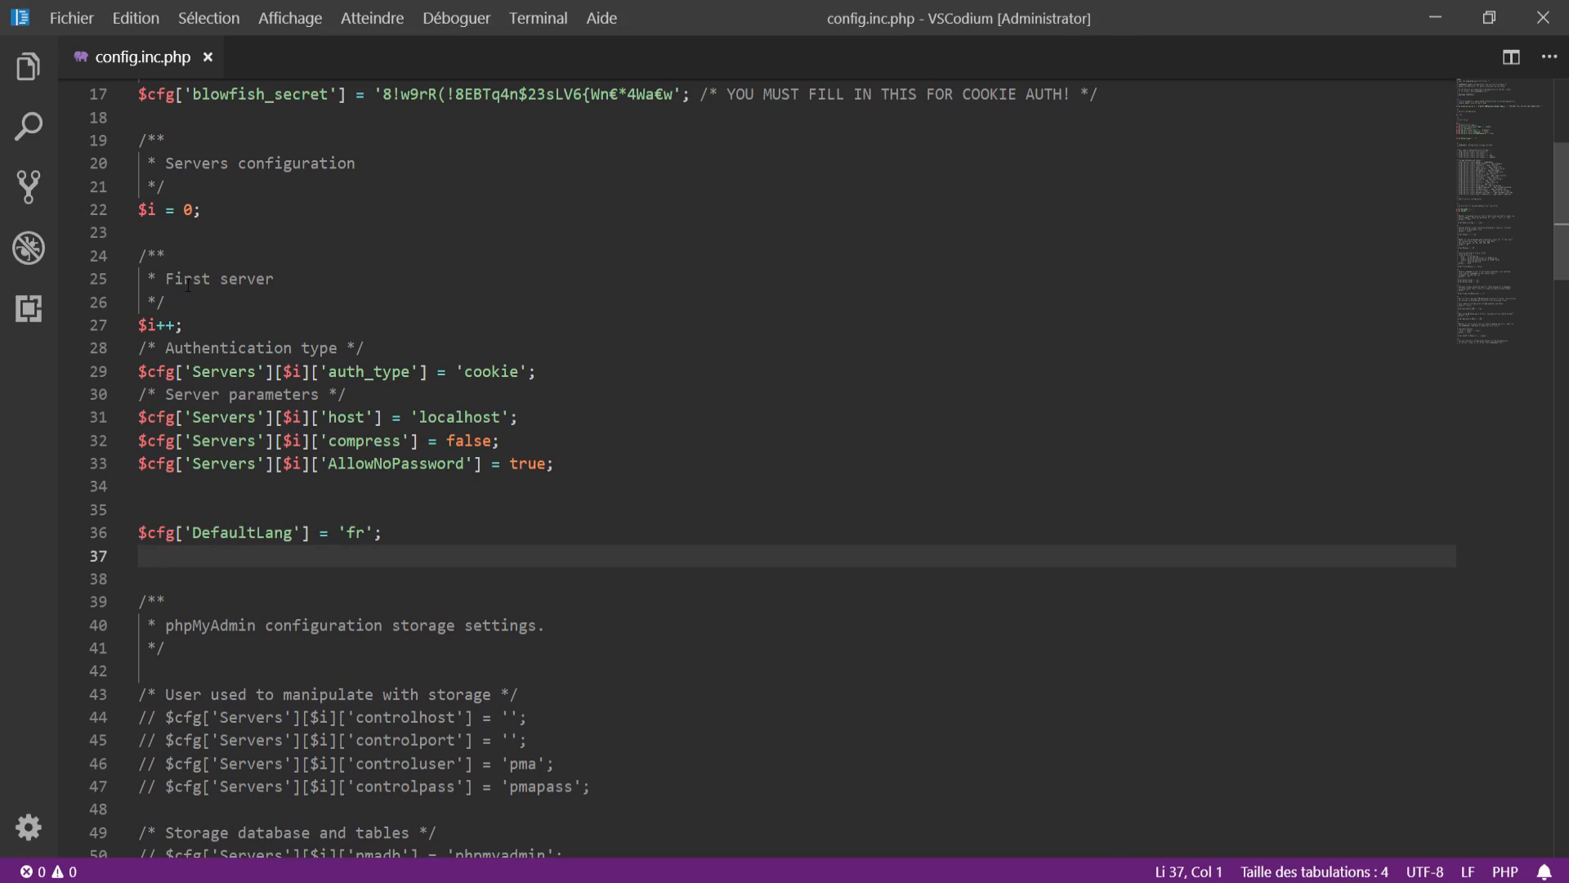
Step: Add $cfg['ServerDefault'] = 1; on a new line under DefaultLang
{"action": "left_click_drag", "start_coordinate": [187, 283], "coordinate": [293, 284]}
{"action": "left_click", "coordinate": [312, 372]}
{"action": "left_click", "coordinate": [452, 524]}
{"action": "key", "text": "Return"}
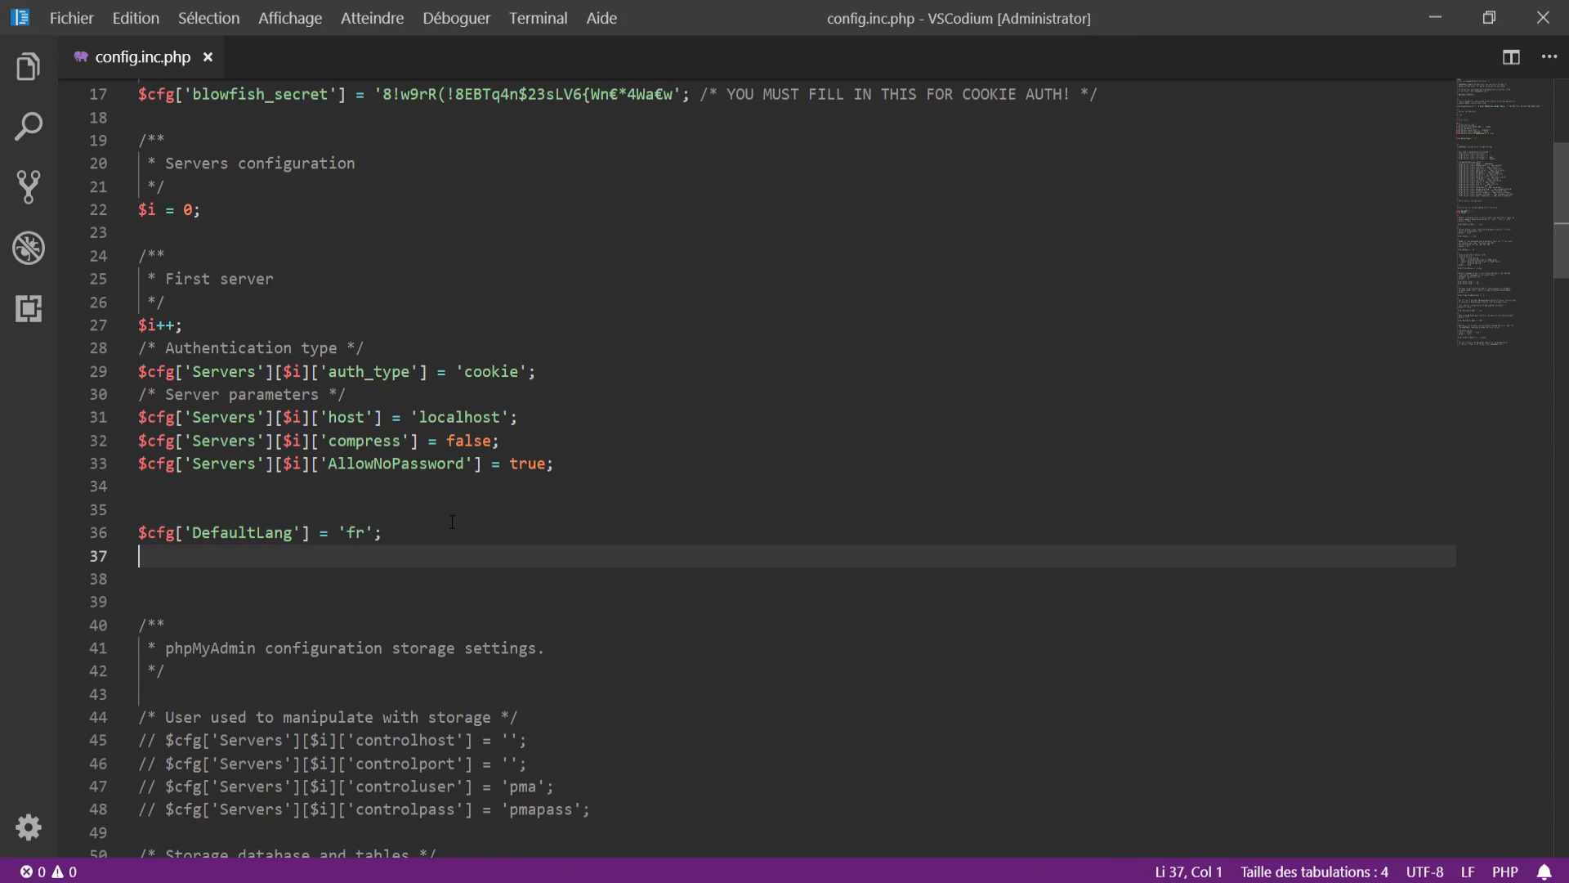
{"action": "type", "text": "$cfg['ServerDefault'"}
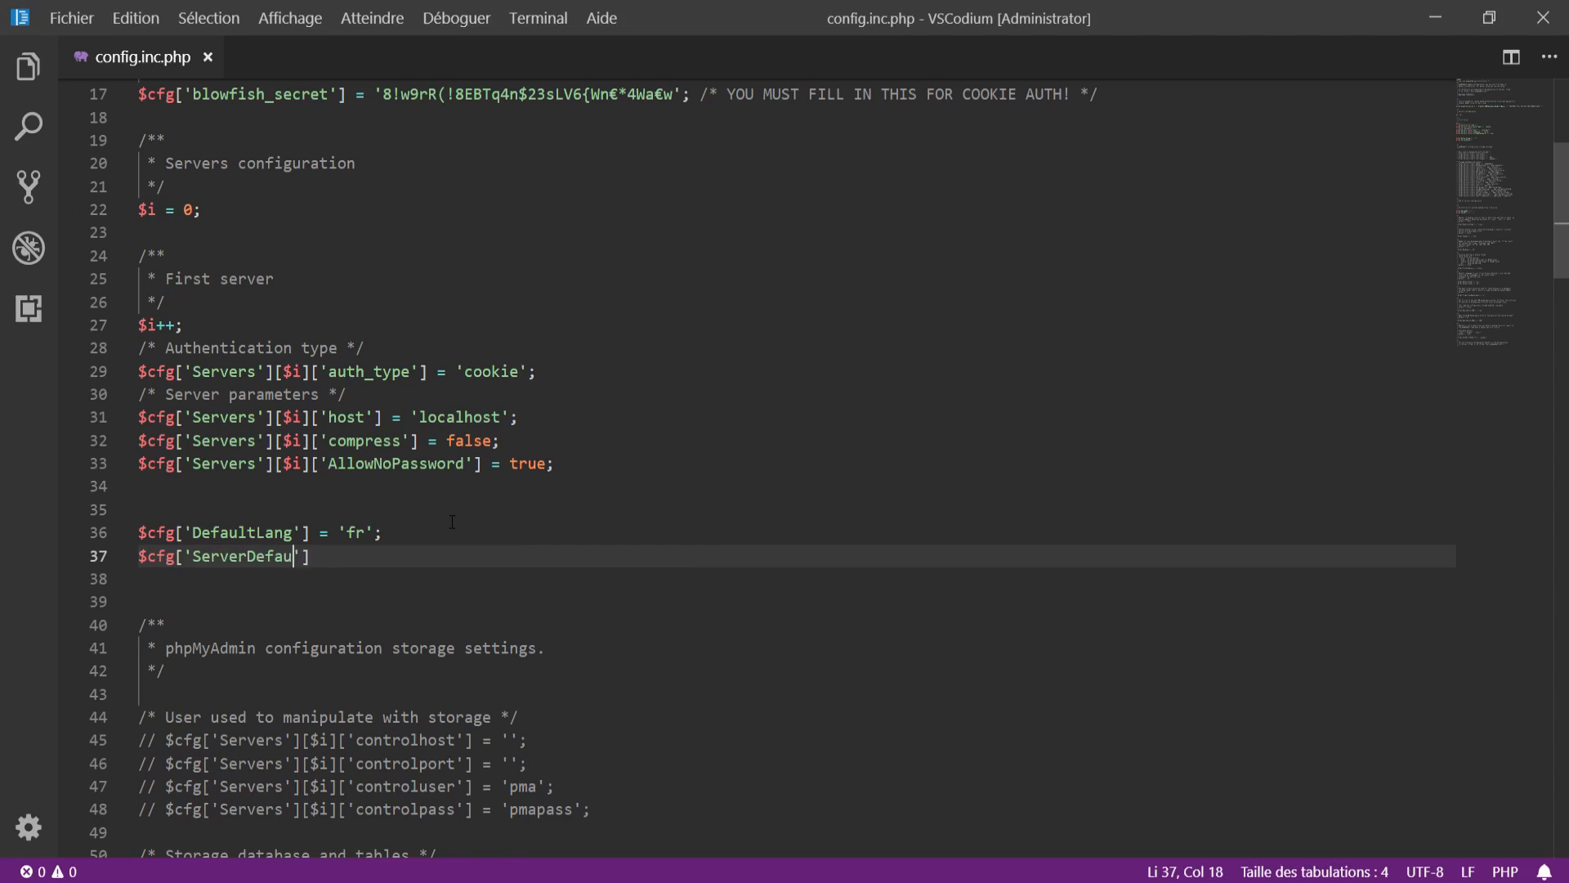
{"action": "type", "text": "] = 1;"}
{"action": "scroll", "coordinate": [452, 521], "scroll_direction": "down", "scroll_amount": 13}
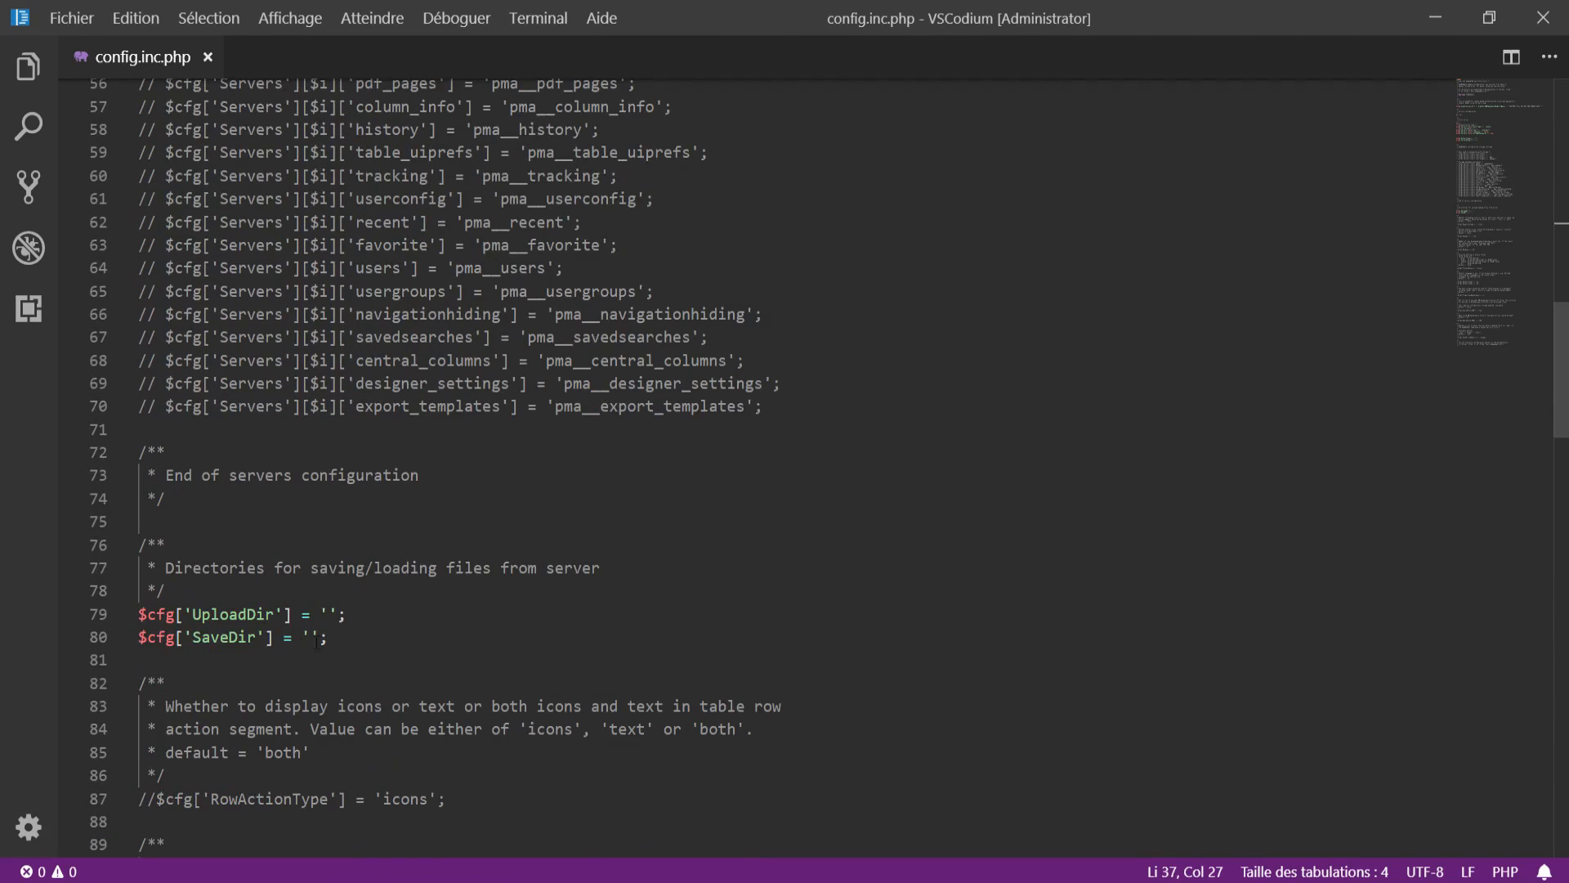
{"action": "scroll", "coordinate": [434, 613], "scroll_direction": "up", "scroll_amount": 3}
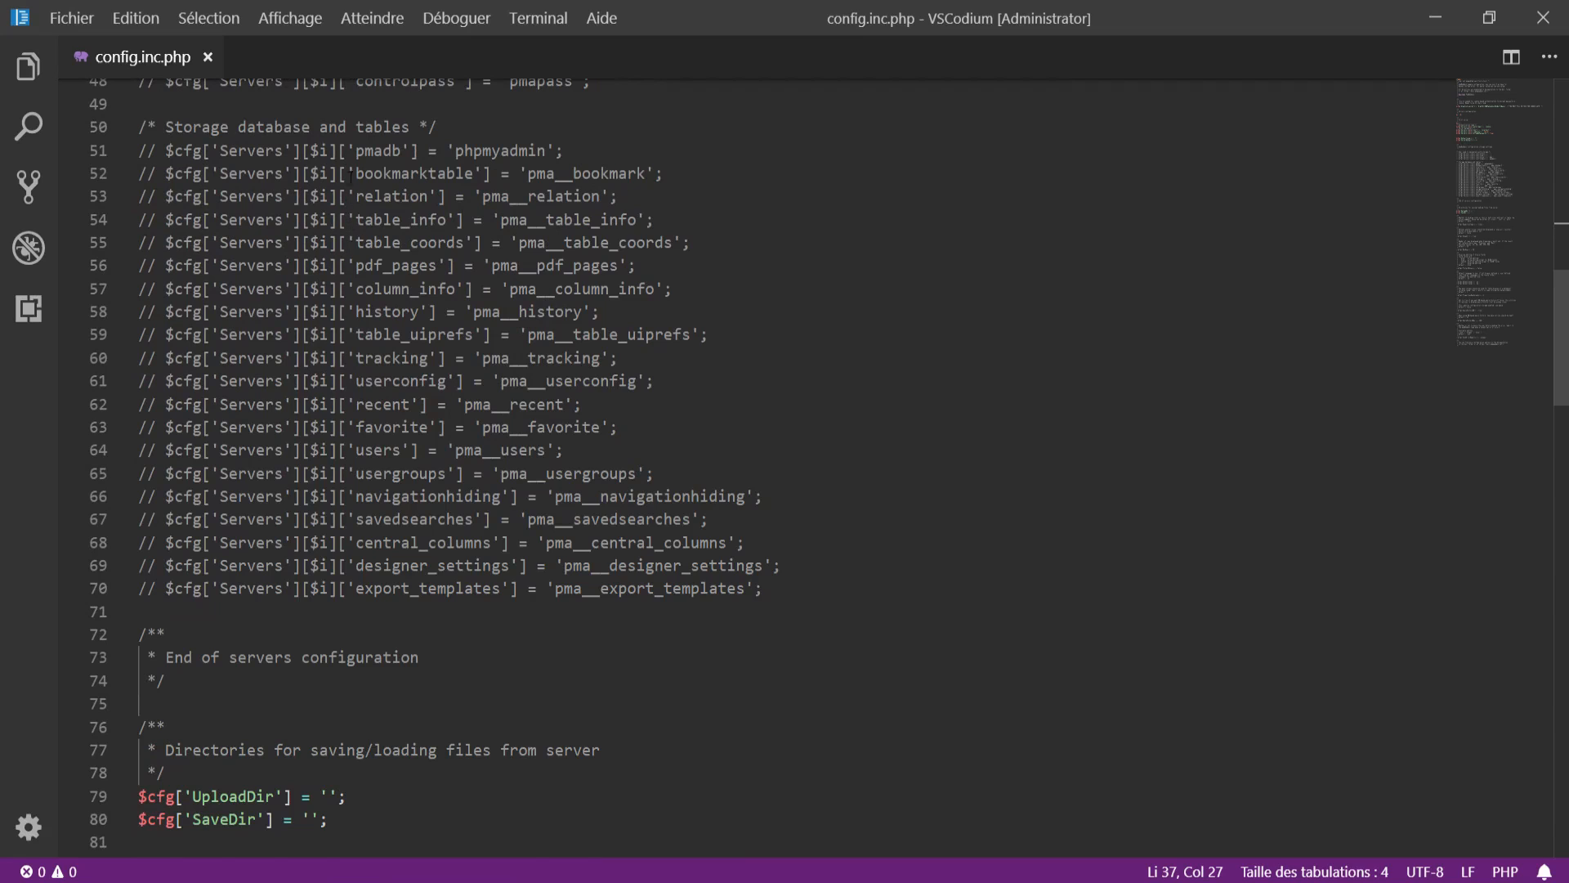
{"action": "scroll", "coordinate": [398, 299], "scroll_direction": "down", "scroll_amount": 11}
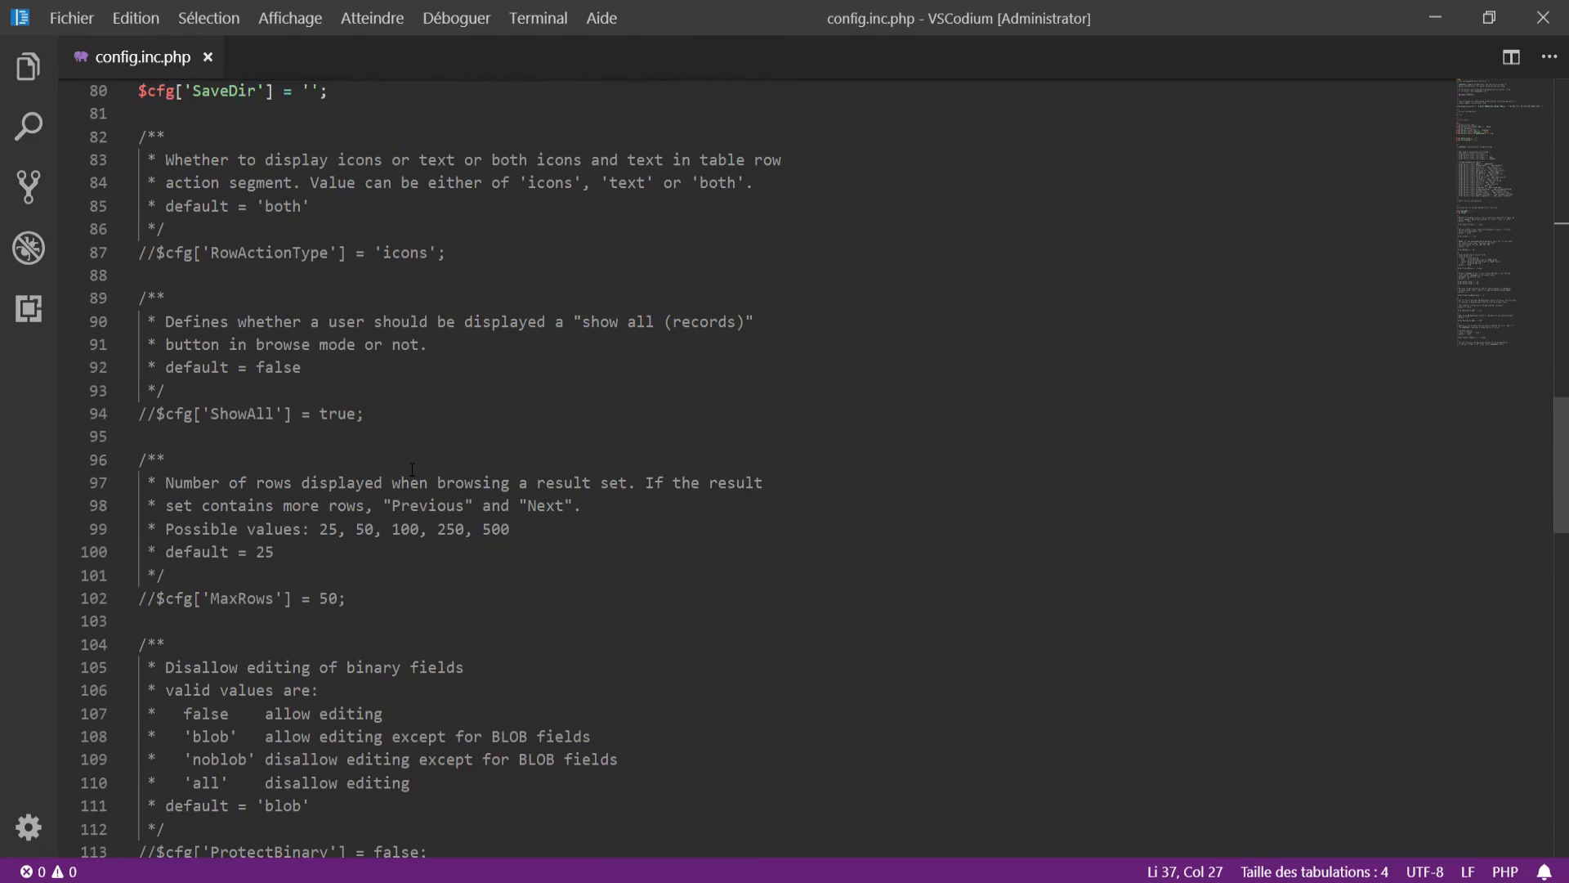
{"action": "scroll", "coordinate": [270, 312], "scroll_direction": "down", "scroll_amount": 10}
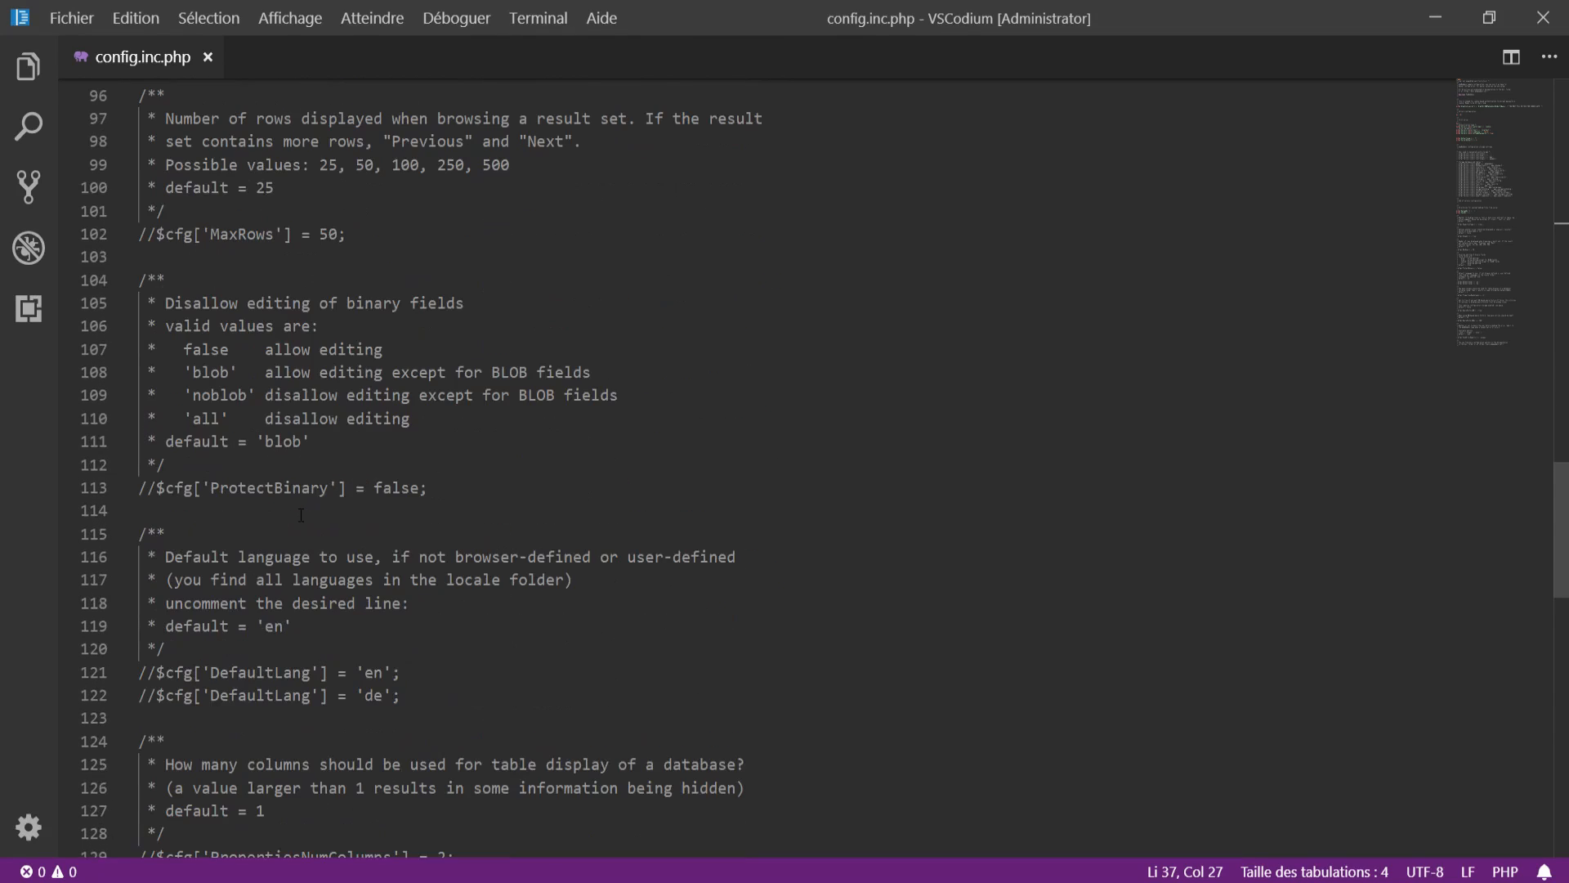
{"action": "scroll", "coordinate": [274, 505], "scroll_direction": "down", "scroll_amount": 9}
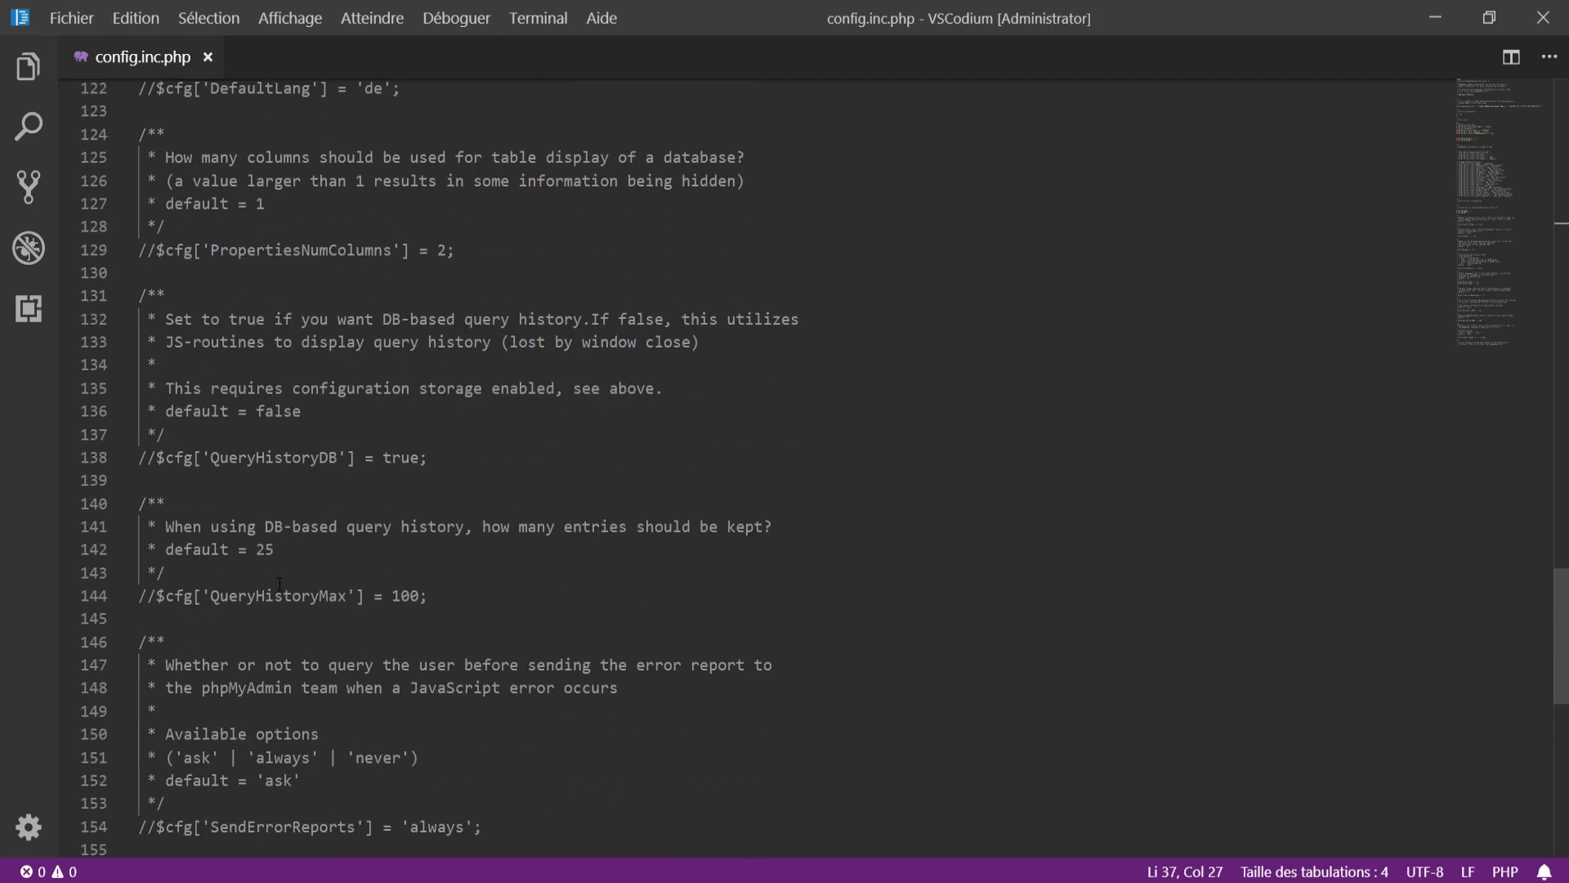
{"action": "scroll", "coordinate": [274, 493], "scroll_direction": "up", "scroll_amount": 20}
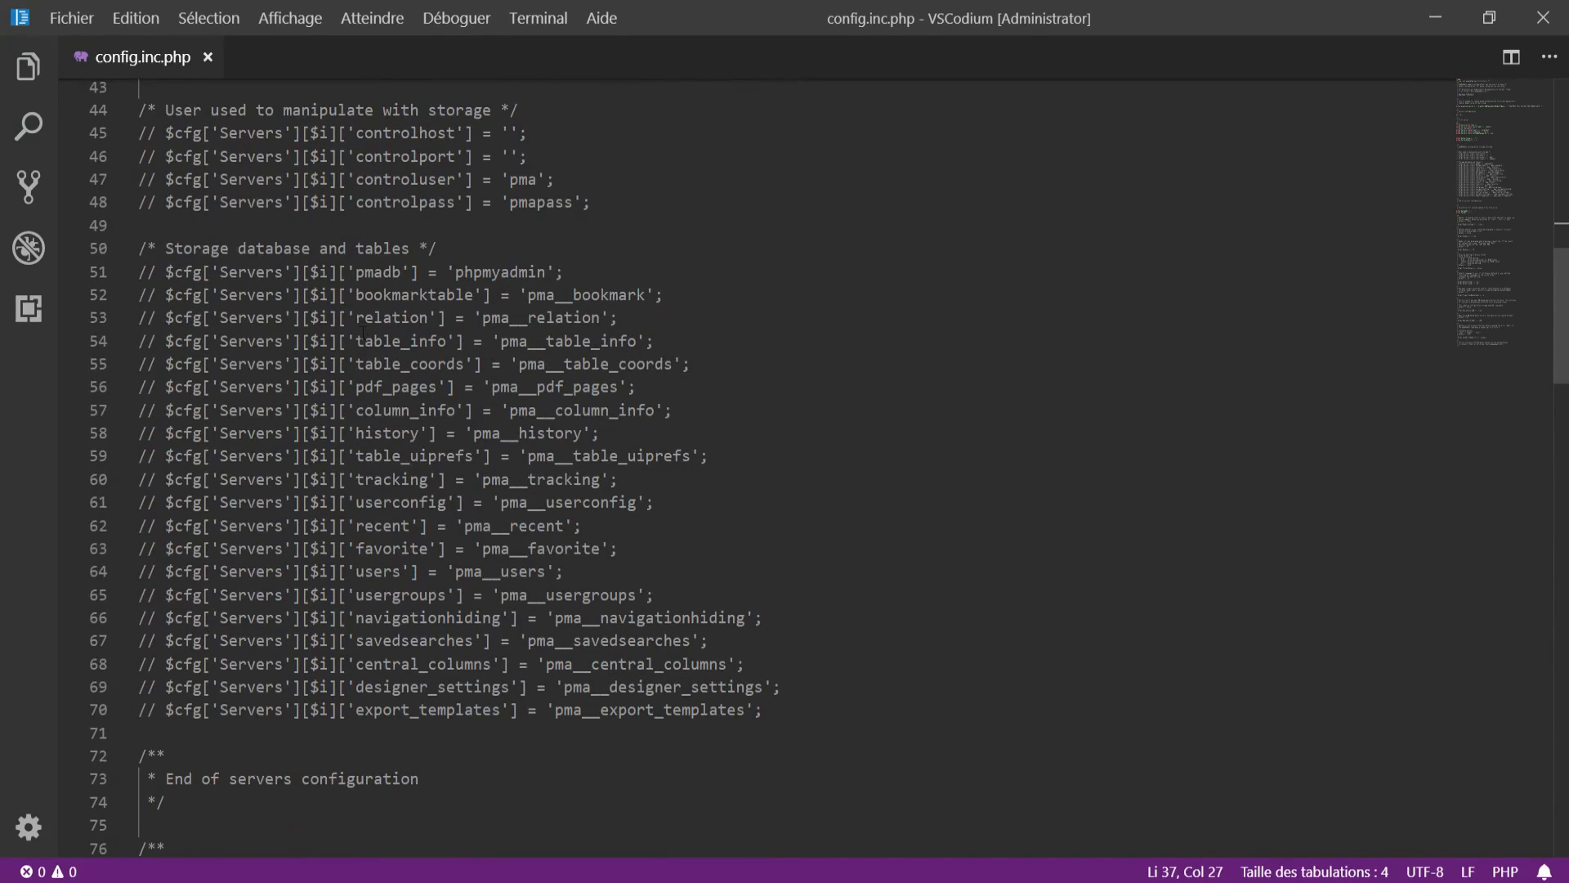
{"action": "scroll", "coordinate": [373, 507], "scroll_direction": "up", "scroll_amount": 11}
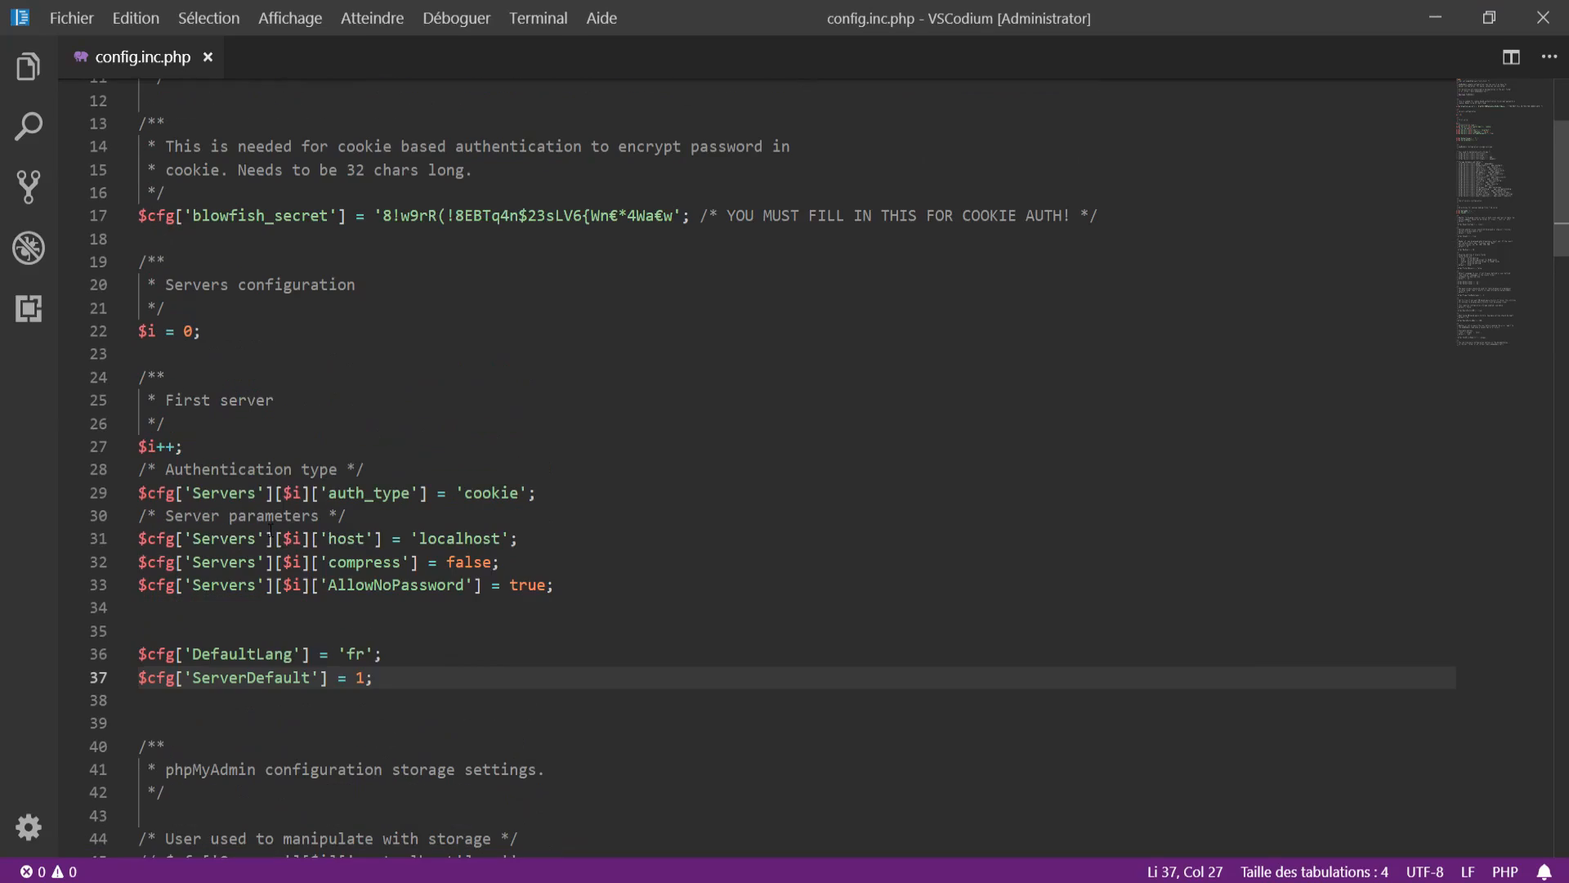
{"action": "left_click", "coordinate": [643, 582]}
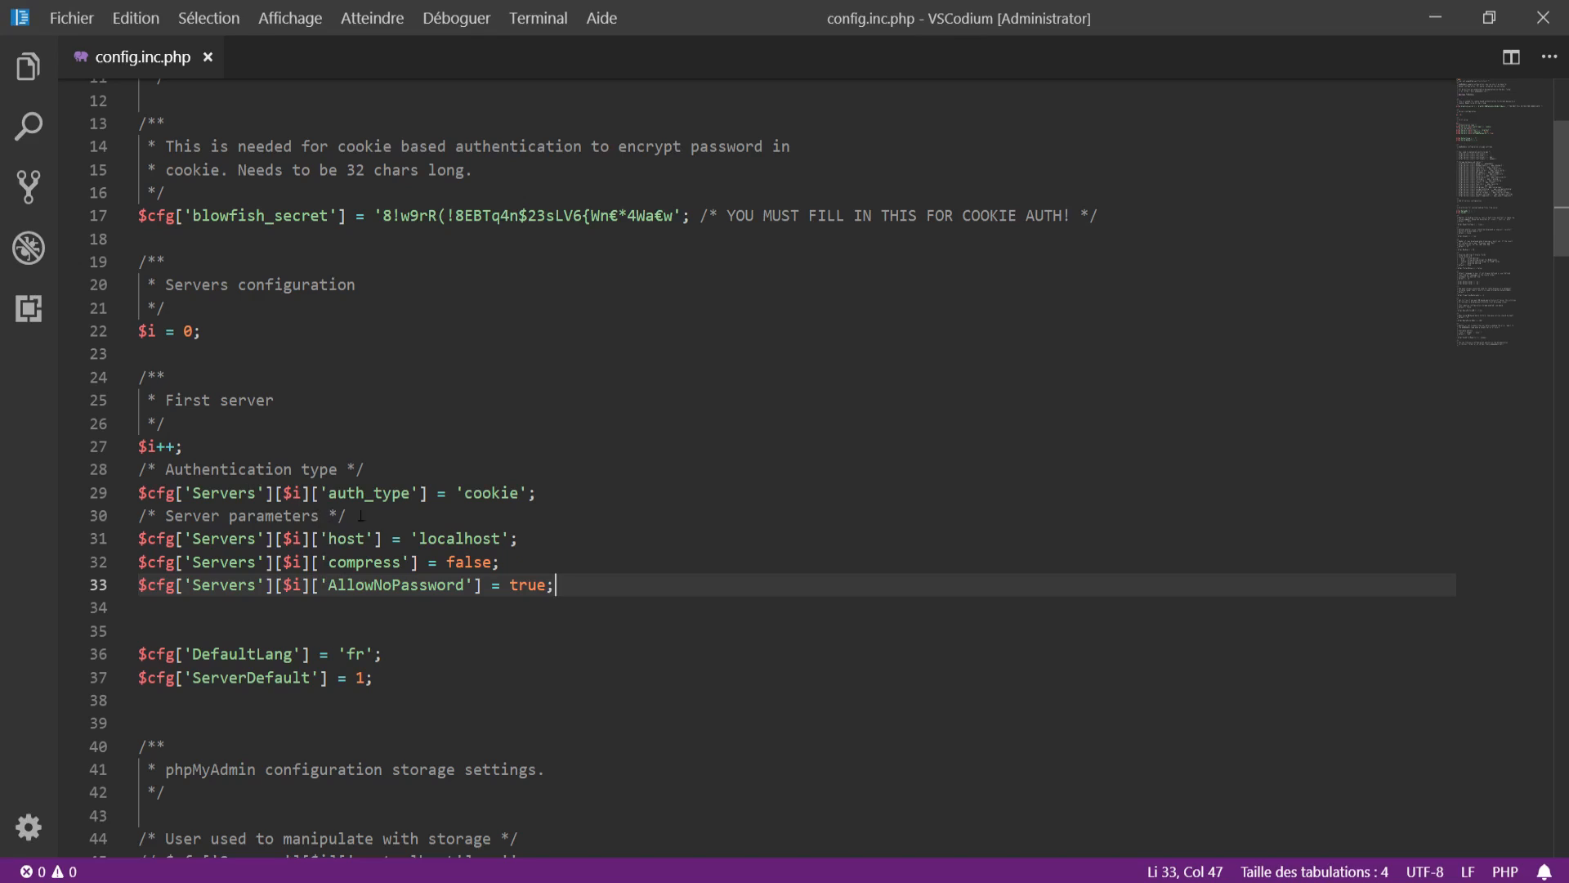
Step: Add $cfg['Servers'][$i]['verbose'] = "MyWAMP"; under the Server parameters comment
{"action": "left_click", "coordinate": [541, 546]}
{"action": "key", "text": "Return"}
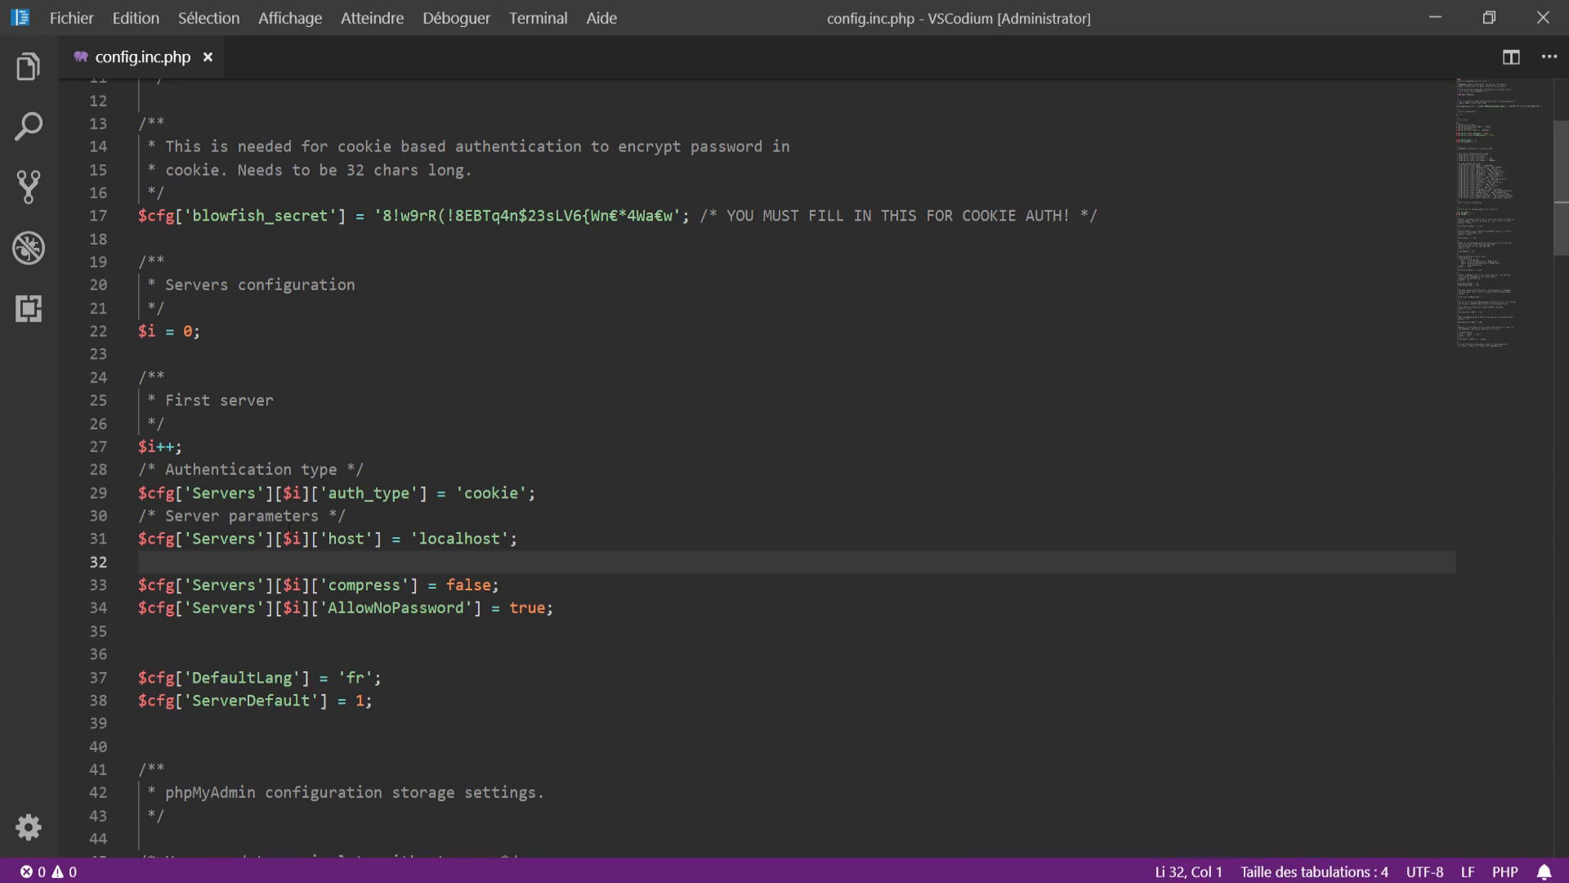
{"action": "left_click", "coordinate": [452, 522]}
{"action": "key", "text": "Return"}
{"action": "type", "text": "$cfg['Se"}
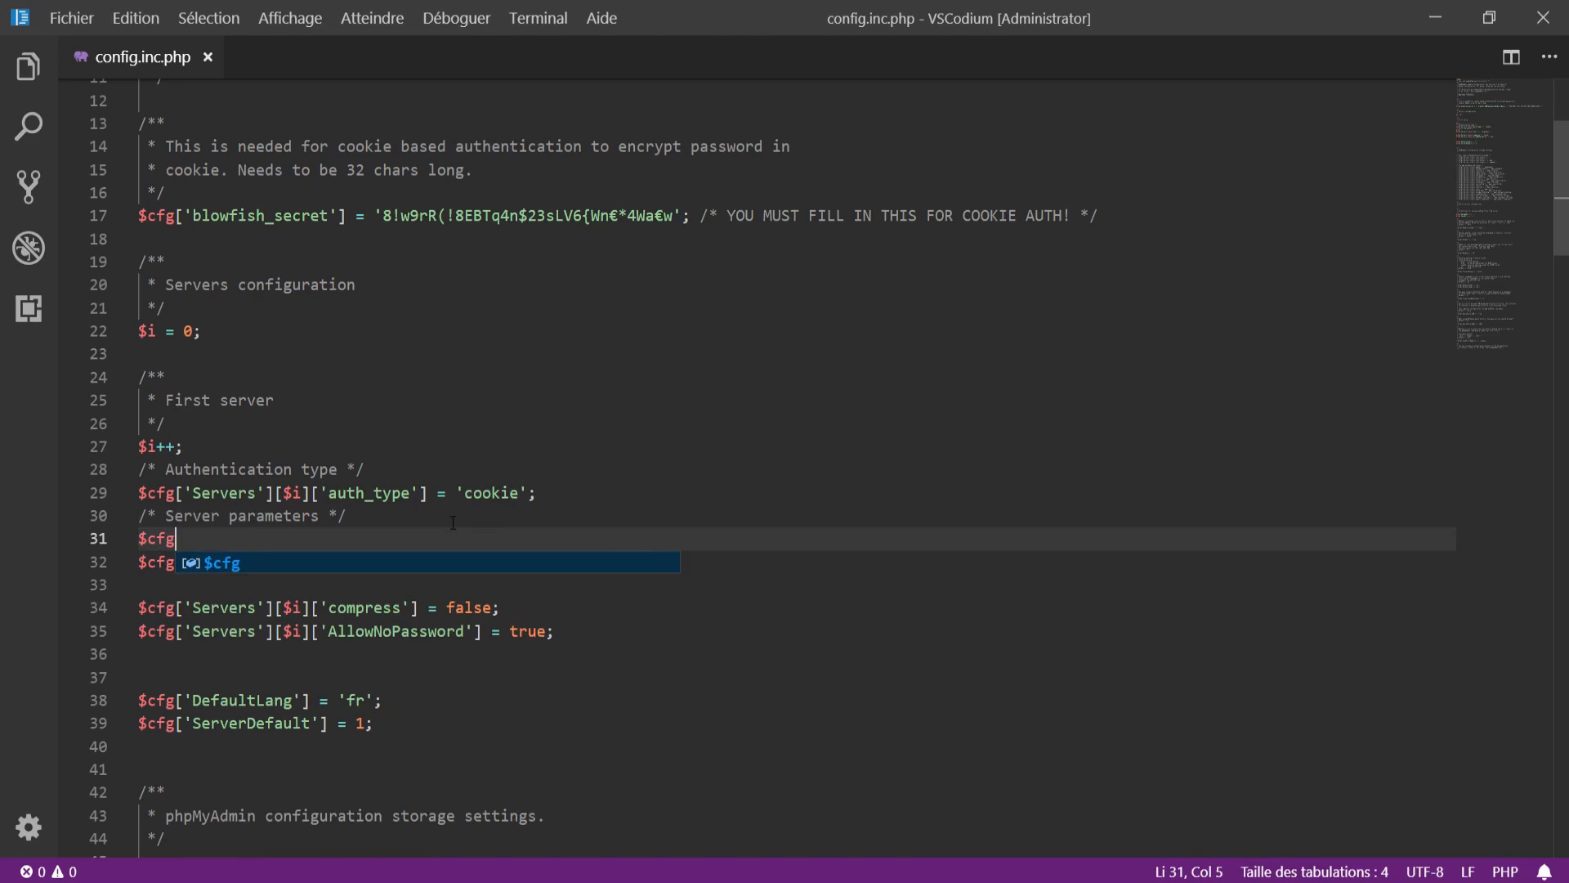
{"action": "key", "text": "Return"}
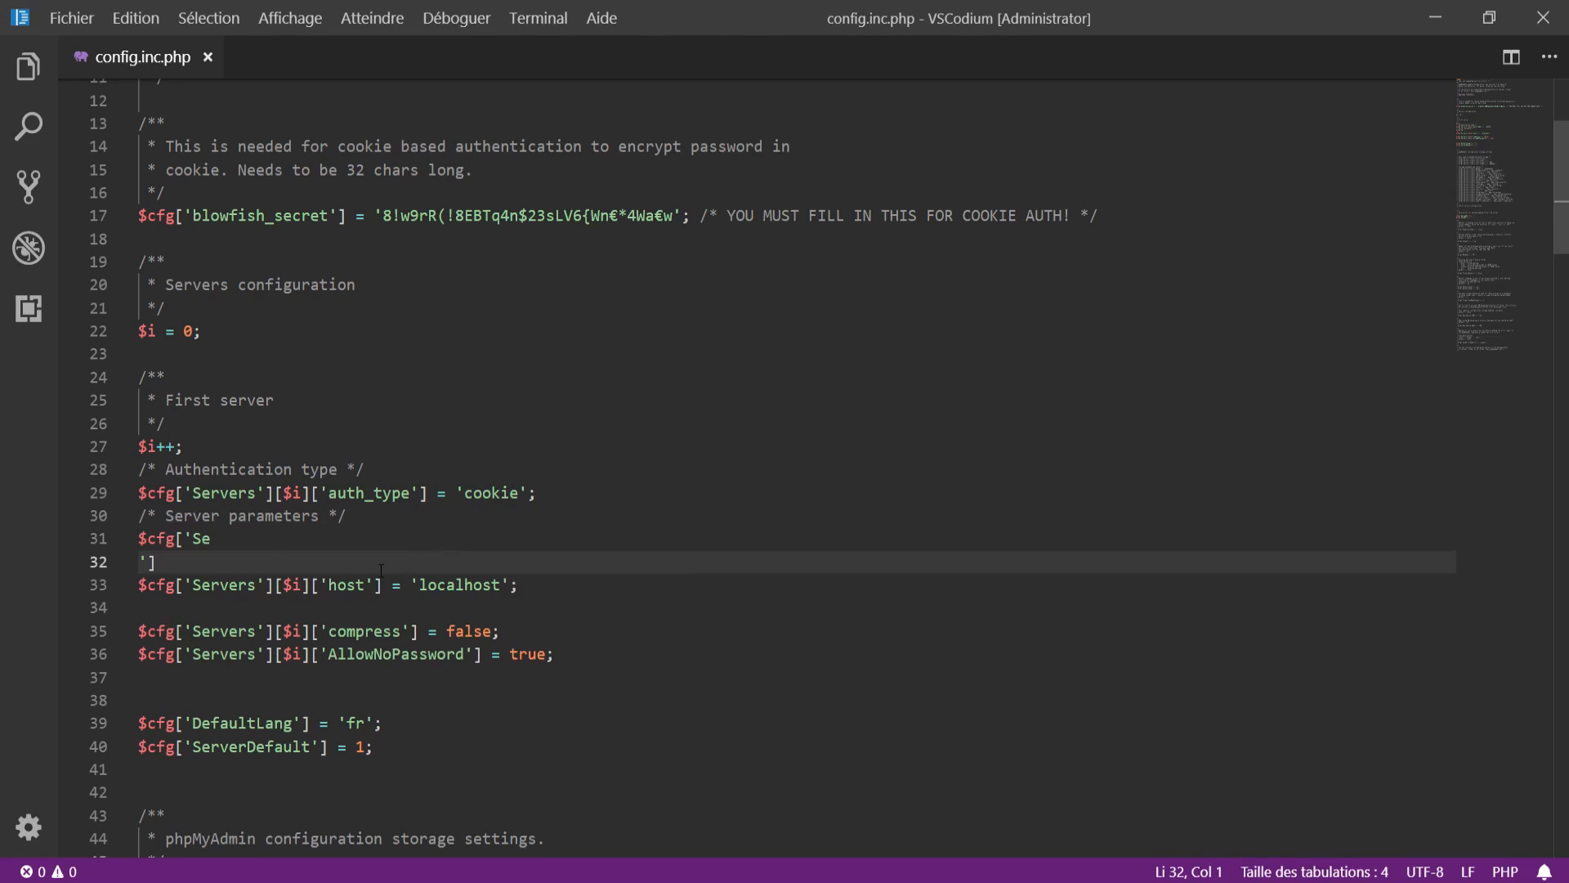
{"action": "left_click_drag", "start_coordinate": [312, 586], "coordinate": [129, 548]}
{"action": "type", "text": "$cfg['Servers'][$i]"}
{"action": "type", "text": "['verbose'"}
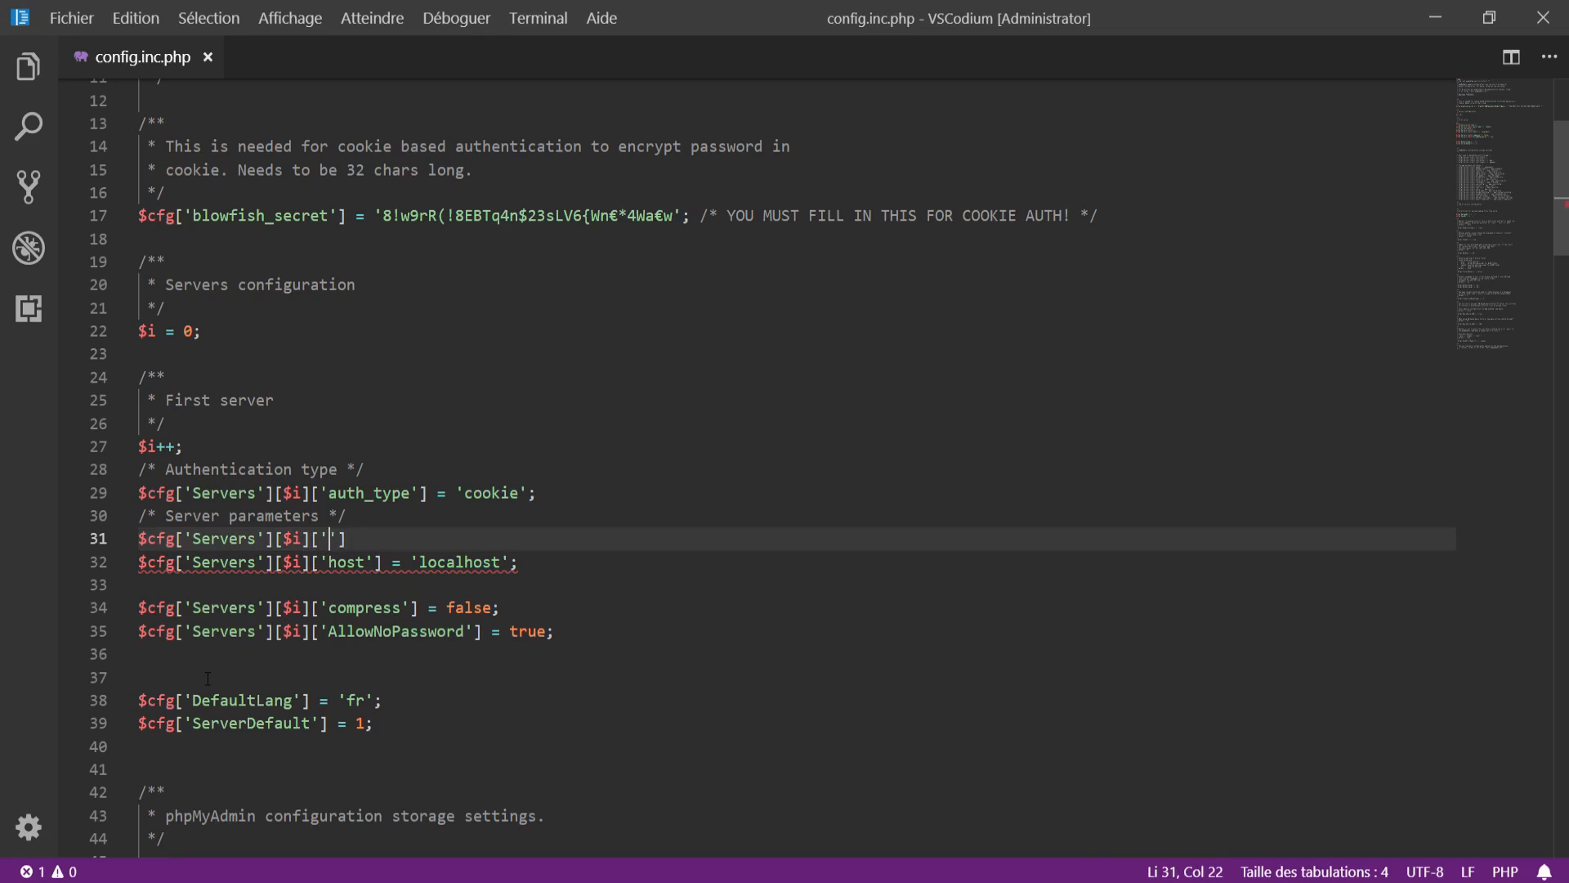
{"action": "type", "text": "] = '\""}
{"action": "key", "text": "BackSpace"}
{"action": "type", "text": "MyWAMP\""}
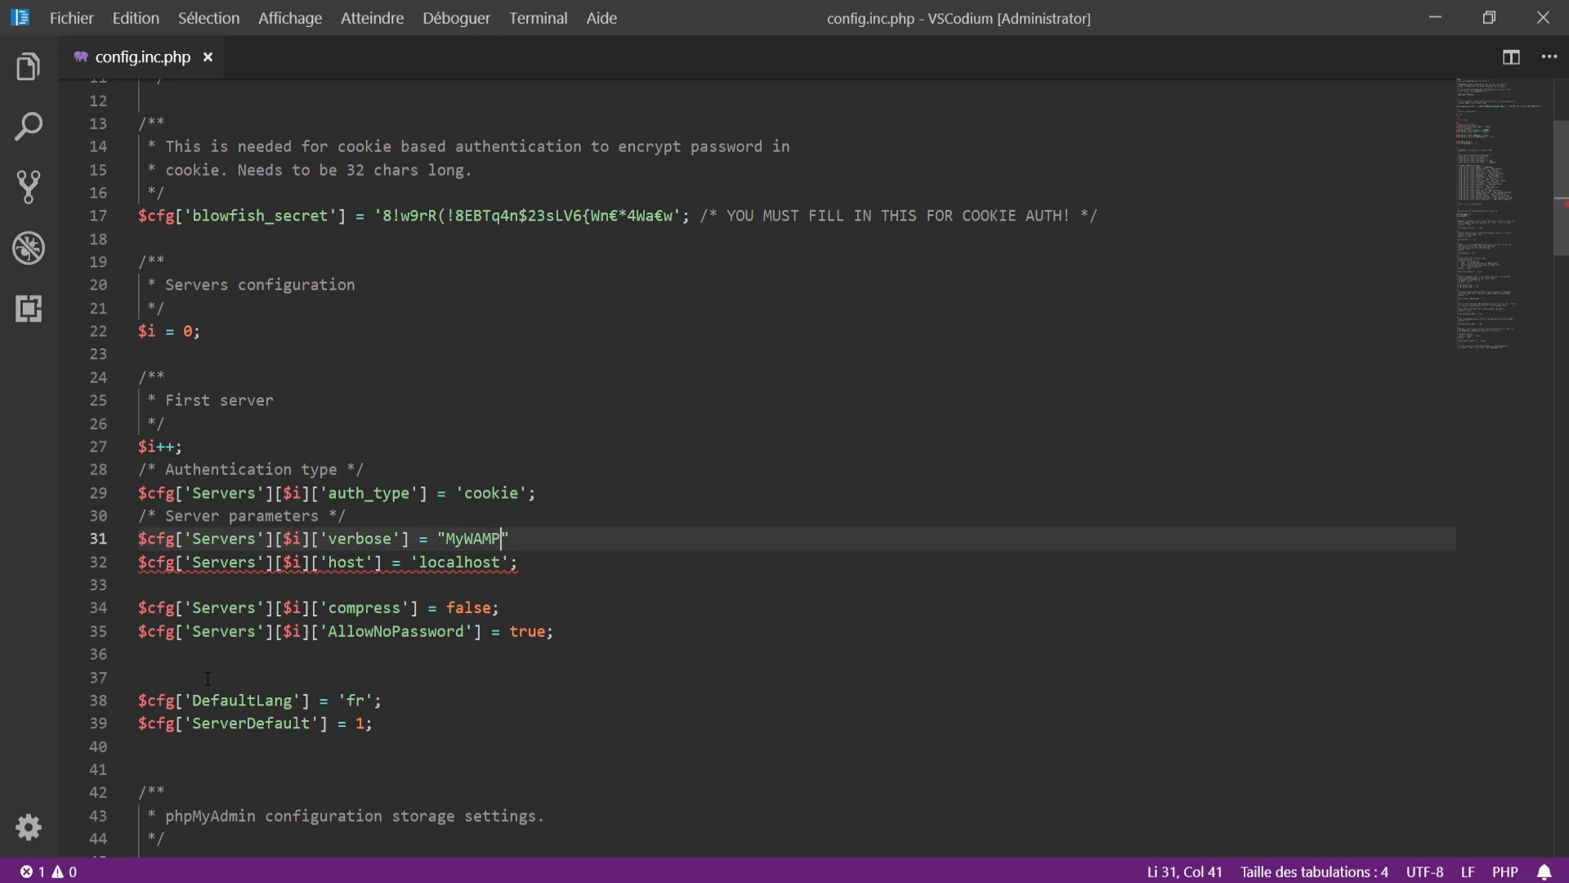
{"action": "type", "text": ";"}
Step: Replace the double quotes around MyWAMP with single quotes
{"action": "key", "text": "Left"}
{"action": "key", "text": "BackSpace"}
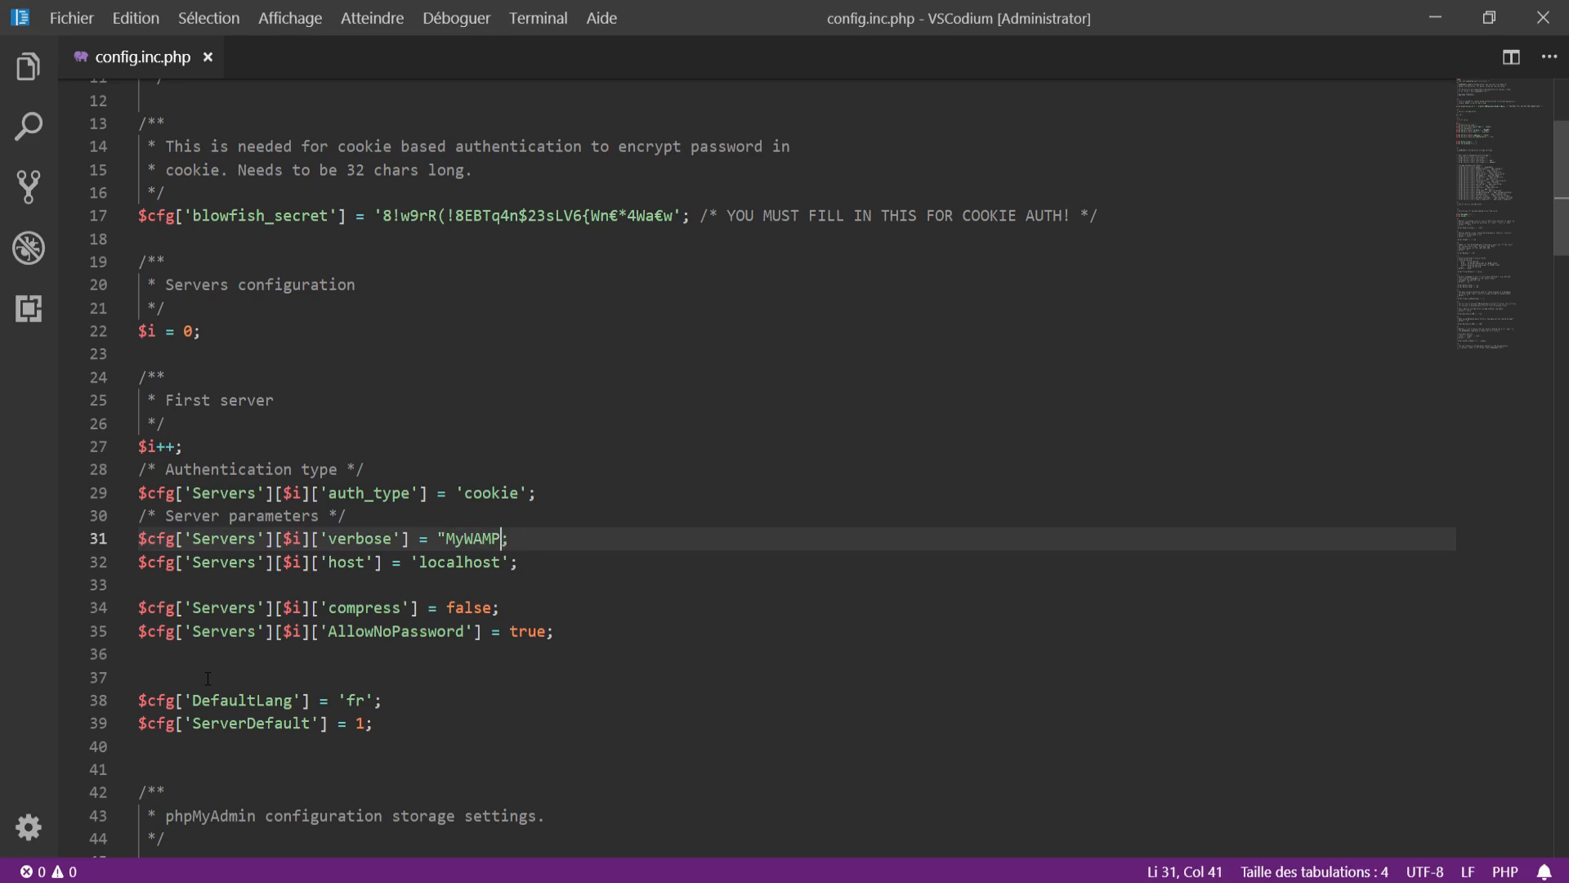
{"action": "type", "text": "'"}
{"action": "key", "text": "Left"}
{"action": "key", "text": "Left"}
{"action": "key", "text": "Left"}
{"action": "key", "text": "Left"}
{"action": "key", "text": "Left"}
{"action": "key", "text": "Left"}
{"action": "key", "text": "Left"}
{"action": "key", "text": "BackSpace"}
{"action": "type", "text": "'"}
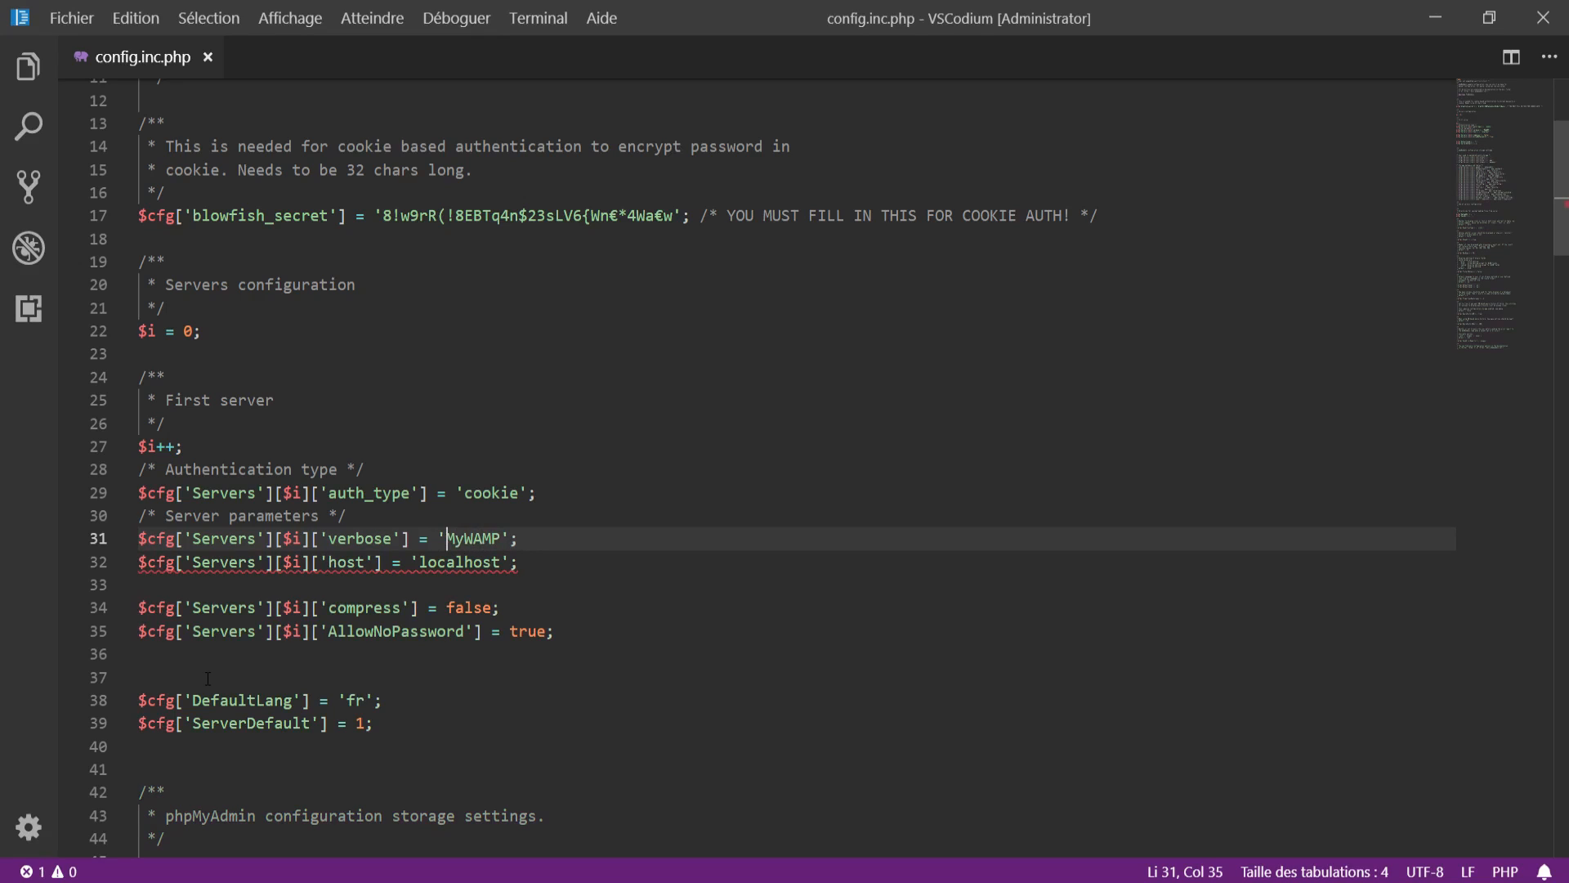
{"action": "left_click", "coordinate": [569, 548]}
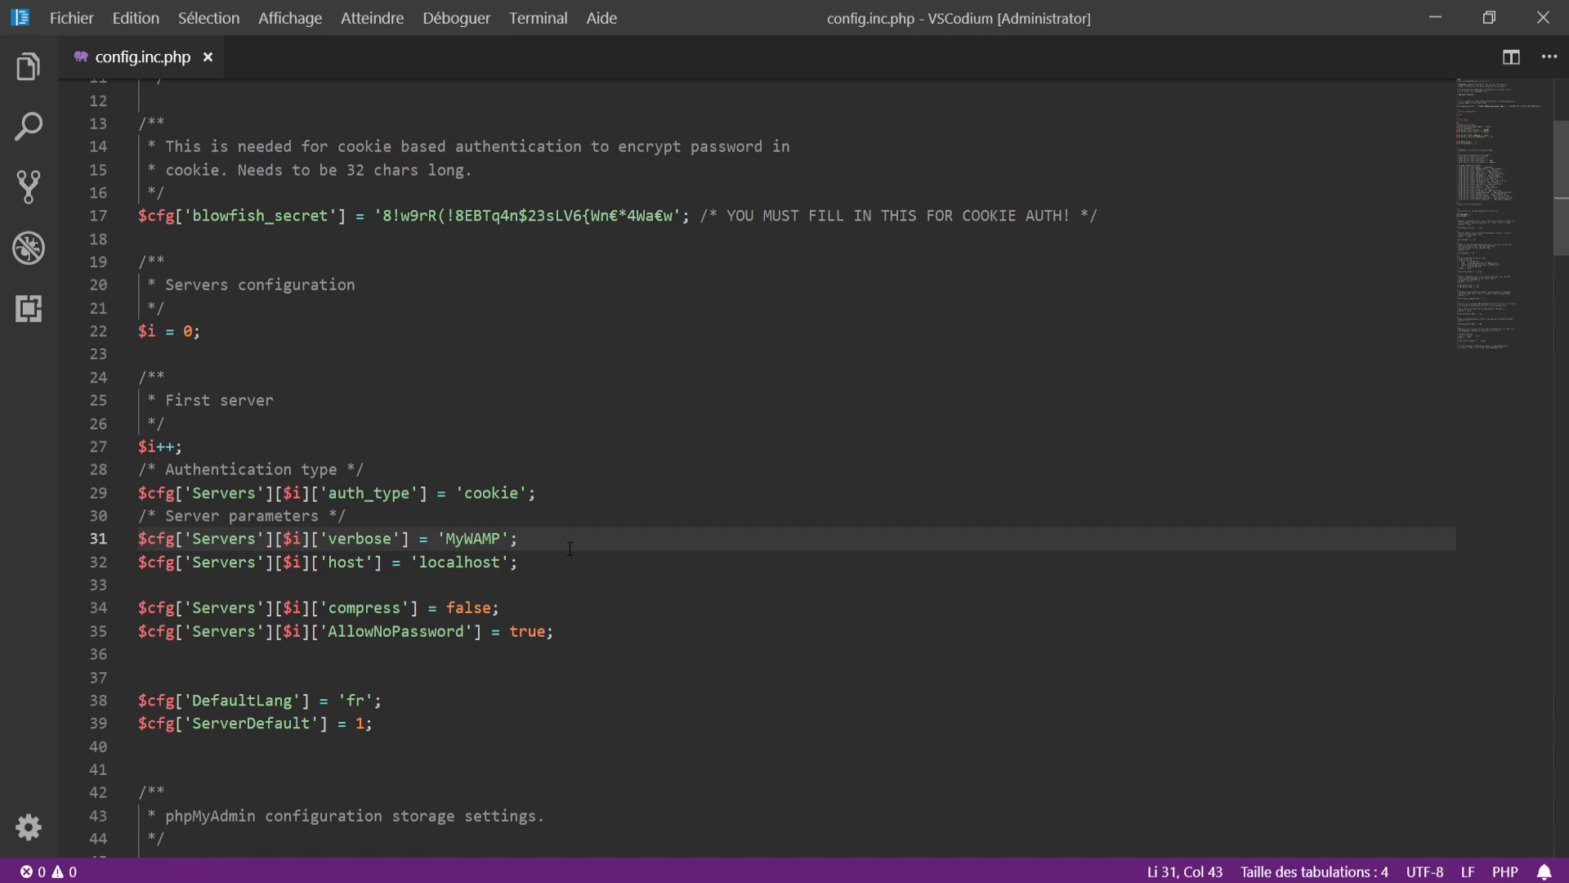
{"action": "left_click_drag", "start_coordinate": [601, 488], "coordinate": [130, 484]}
{"action": "left_click", "coordinate": [550, 577]}
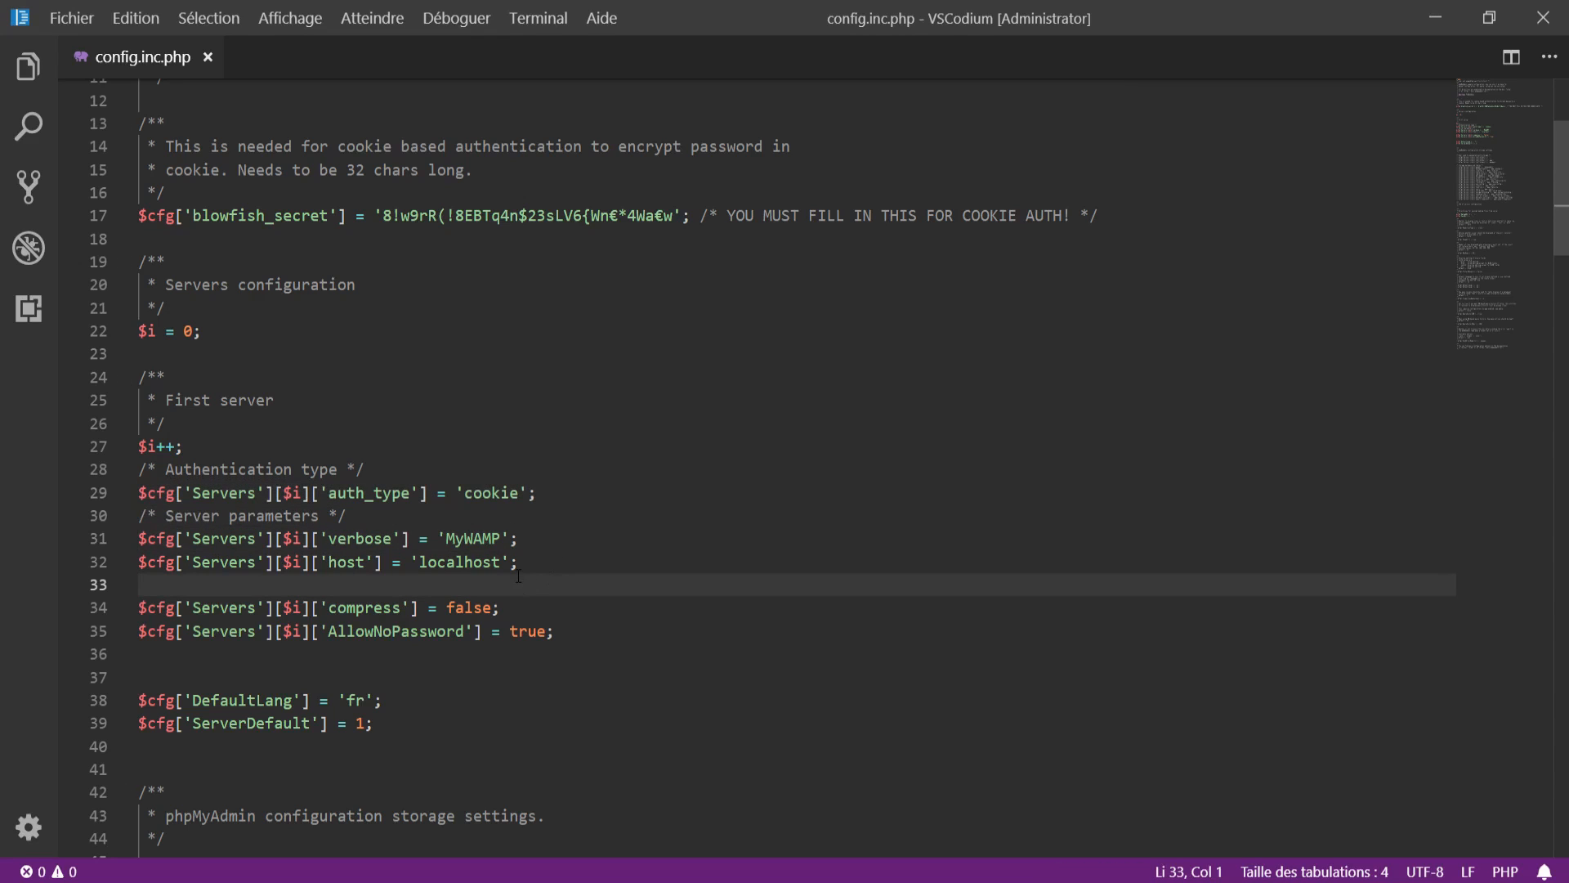
Step: Below the host setting, add $cfg['Servers'][$i]['user'] = 'root'; and $cfg['Servers'][$i]['password'] = '';
{"action": "key", "text": "Return"}
{"action": "key", "text": "BackSpace"}
{"action": "type", "text": "$cfg['Servers'][$i]"}
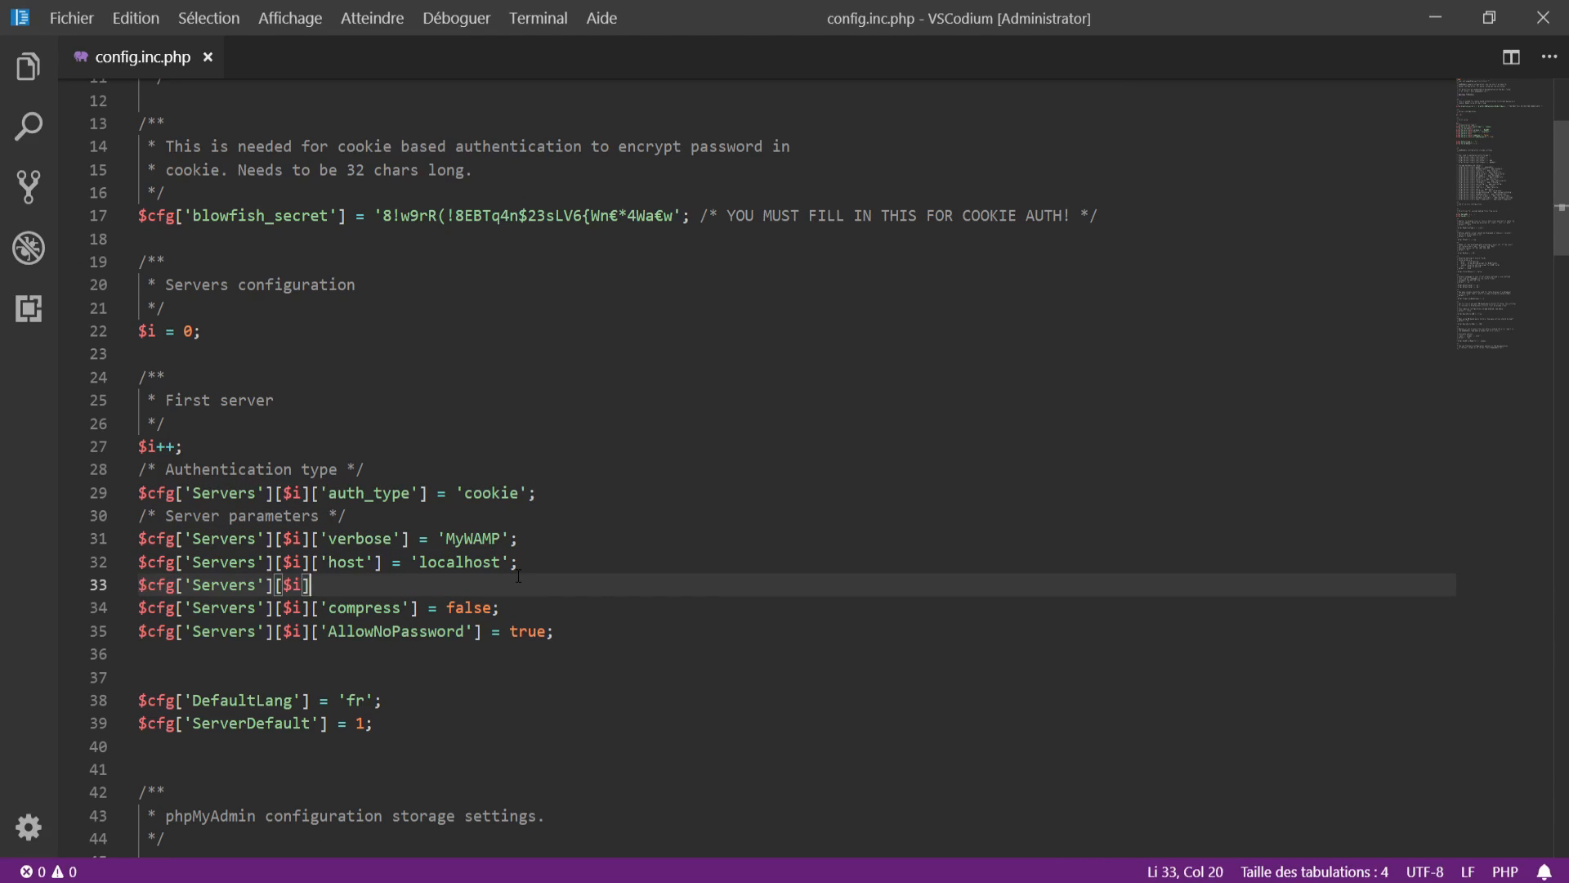
{"action": "type", "text": "['user'] = 'root';"}
{"action": "key", "text": "Return"}
{"action": "type", "text": "$cfg['Servers'][$i]['passw"}
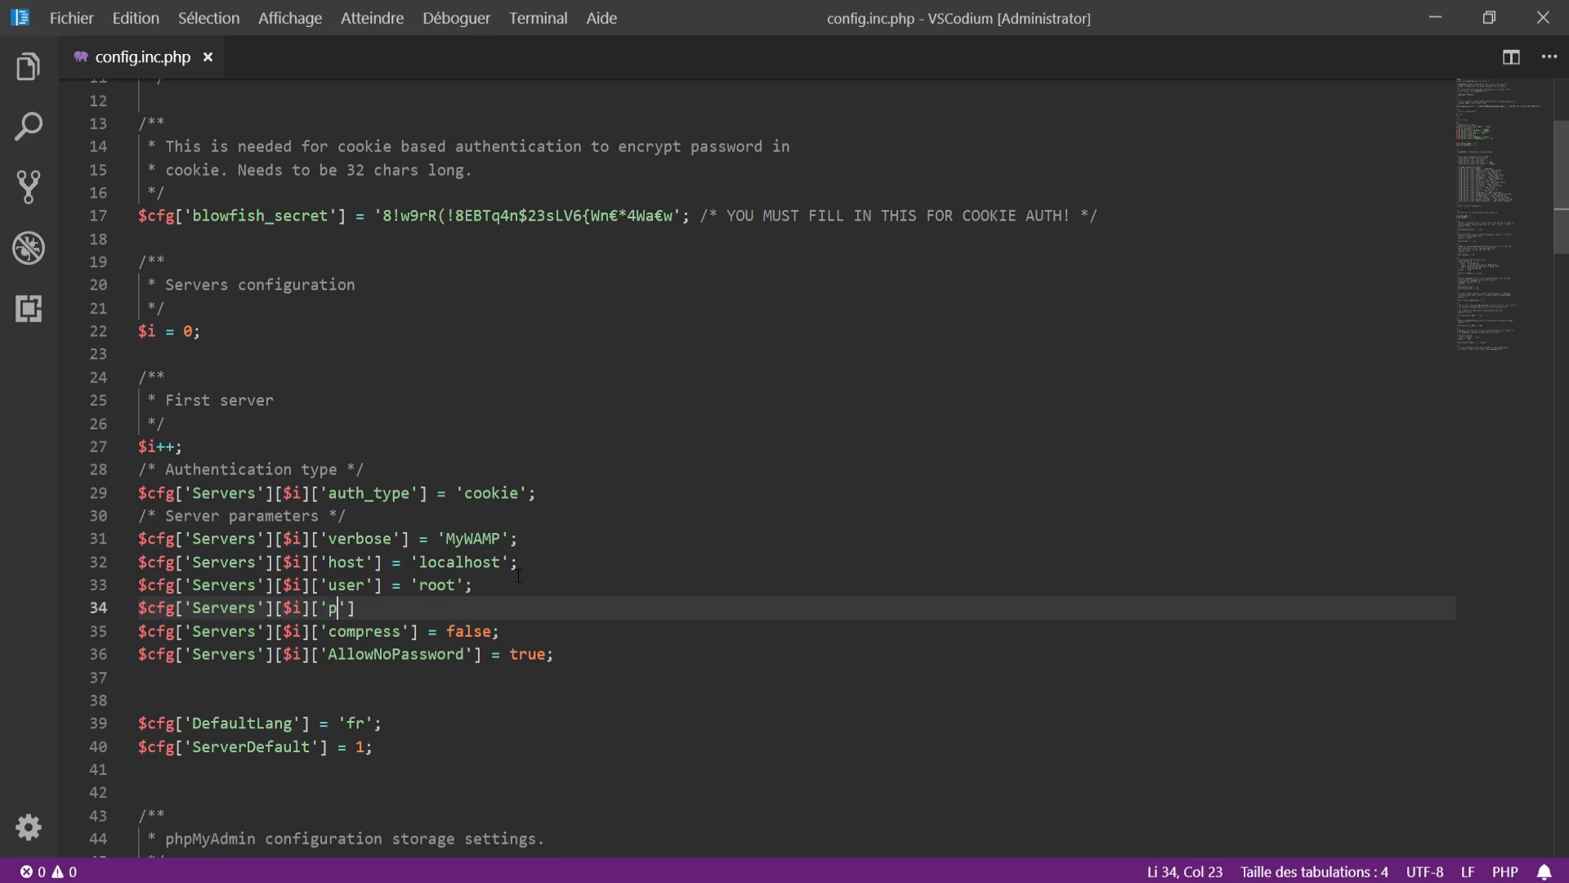
{"action": "type", "text": "ord'"}
{"action": "key", "text": "Left"}
{"action": "key", "text": "Left"}
{"action": "key", "text": "Right"}
{"action": "key", "text": "Right"}
{"action": "key", "text": "Right"}
{"action": "type", "text": "= '';"}
{"action": "scroll", "coordinate": [290, 257], "scroll_direction": "down", "scroll_amount": 3}
{"action": "scroll", "coordinate": [290, 256], "scroll_direction": "up", "scroll_amount": 3}
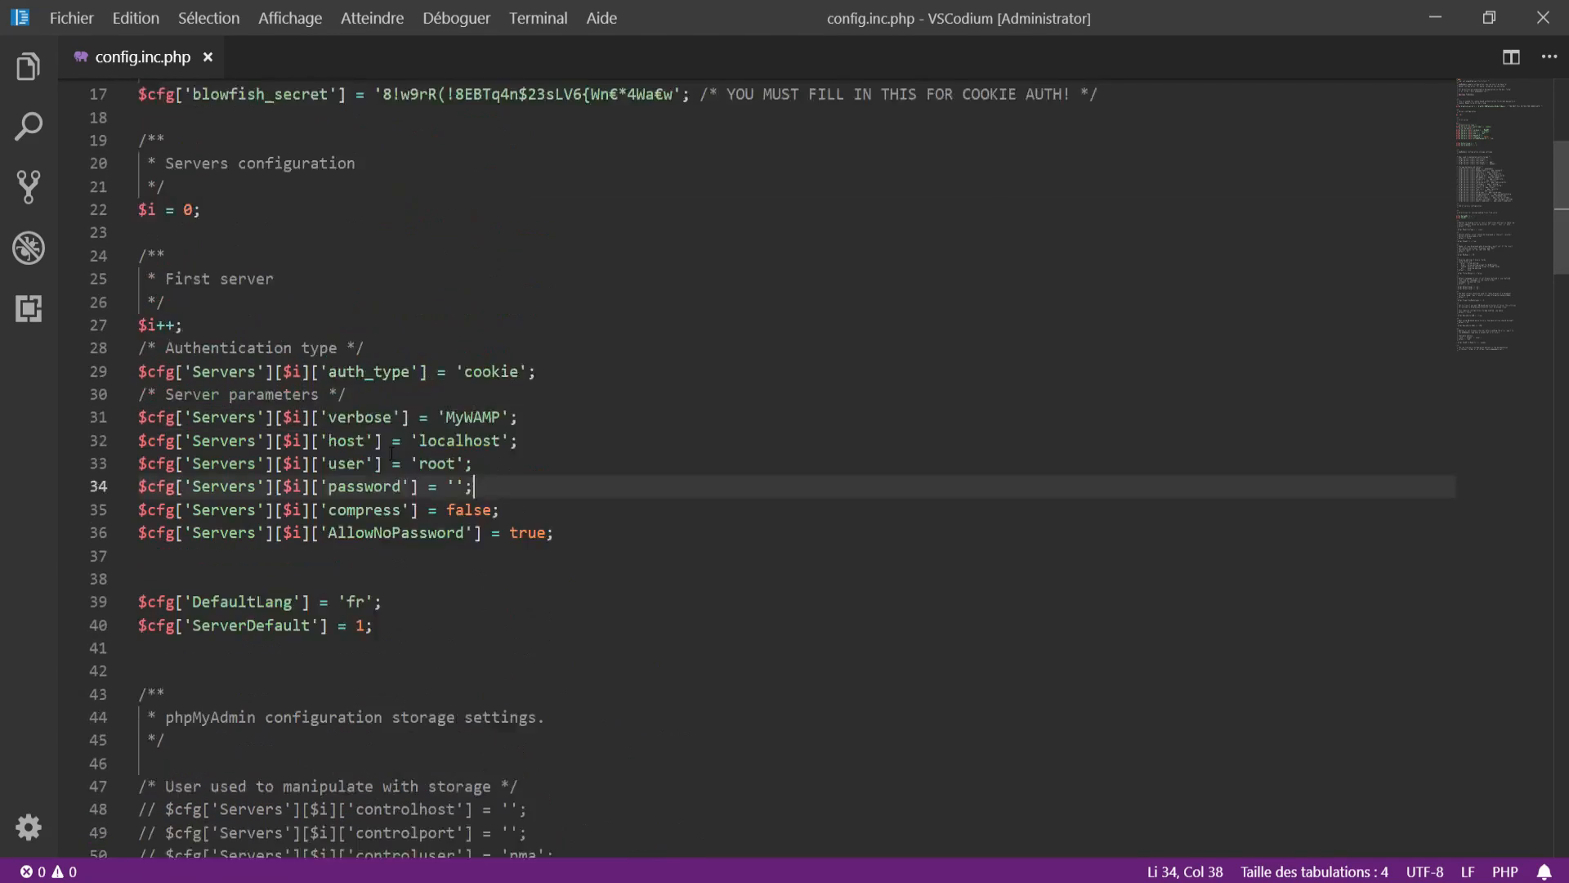
{"action": "left_click_drag", "start_coordinate": [256, 215], "coordinate": [356, 214]}
{"action": "scroll", "coordinate": [462, 429], "scroll_direction": "up", "scroll_amount": 4}
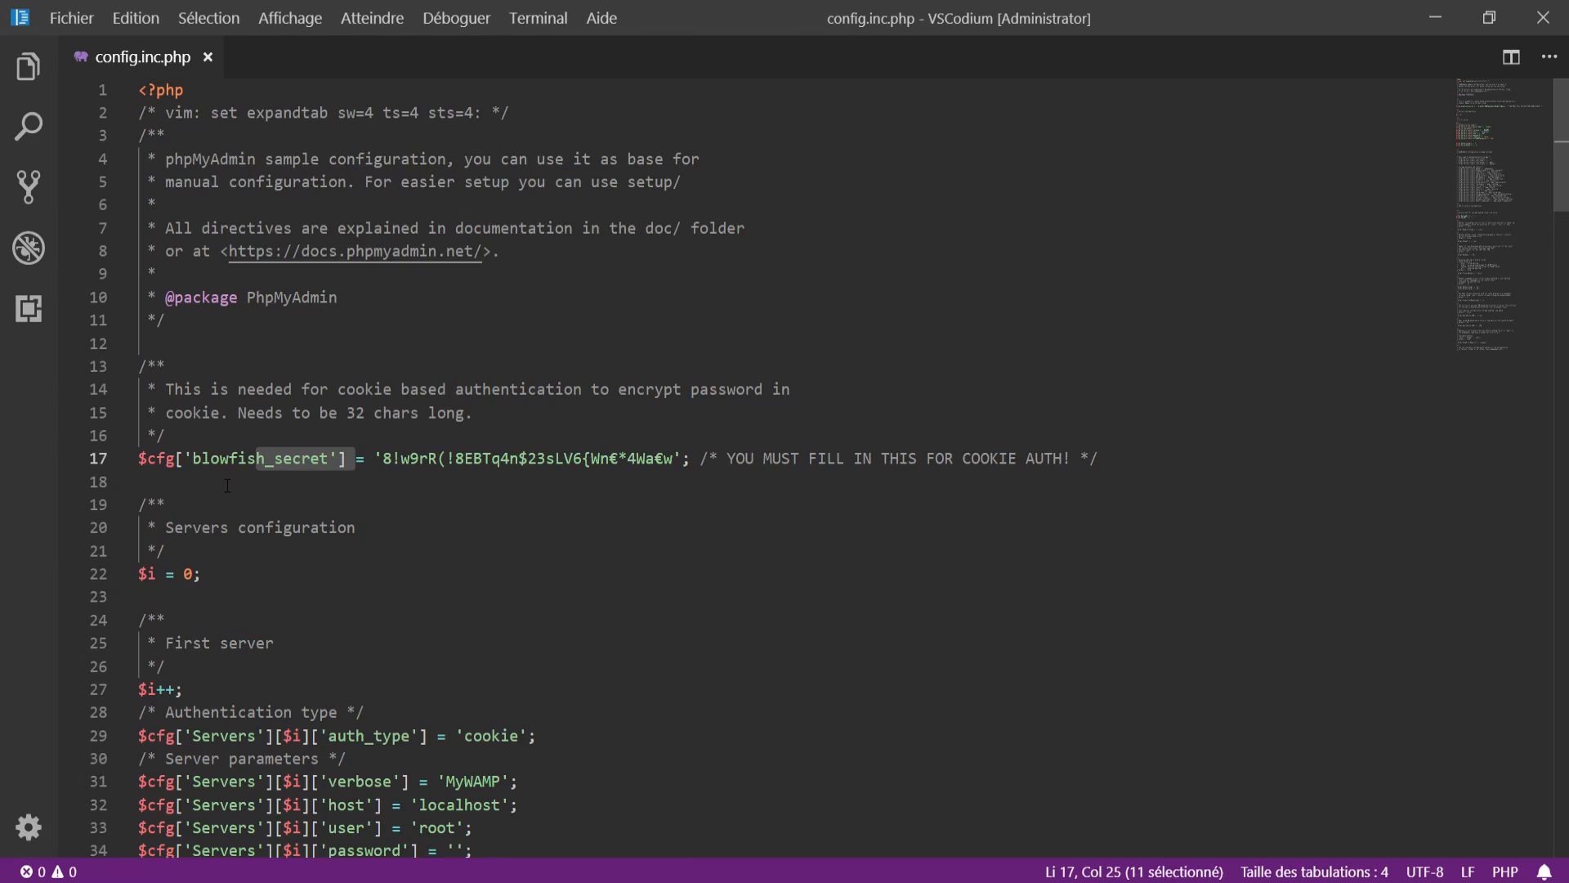
{"action": "left_click", "coordinate": [210, 460]}
{"action": "left_click_drag", "start_coordinate": [401, 459], "coordinate": [593, 459]}
{"action": "left_click", "coordinate": [1109, 521]}
{"action": "scroll", "coordinate": [610, 619], "scroll_direction": "down", "scroll_amount": 4}
{"action": "scroll", "coordinate": [609, 617], "scroll_direction": "down", "scroll_amount": 2}
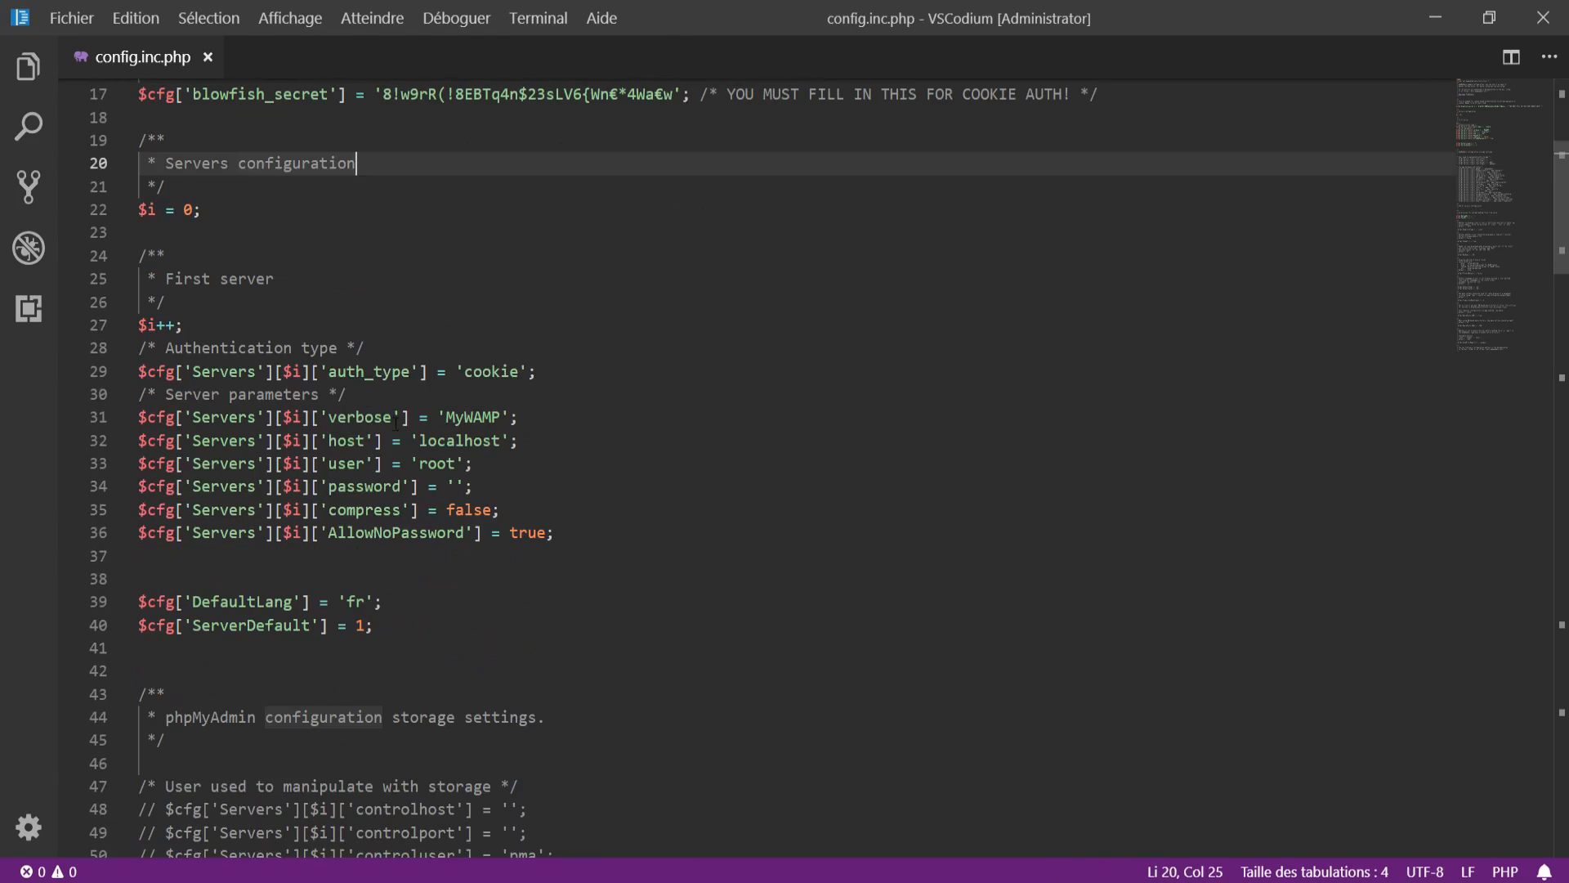
{"action": "left_click_drag", "start_coordinate": [329, 371], "coordinate": [527, 371]}
{"action": "left_click", "coordinate": [576, 397]}
{"action": "left_click_drag", "start_coordinate": [256, 94], "coordinate": [458, 111]}
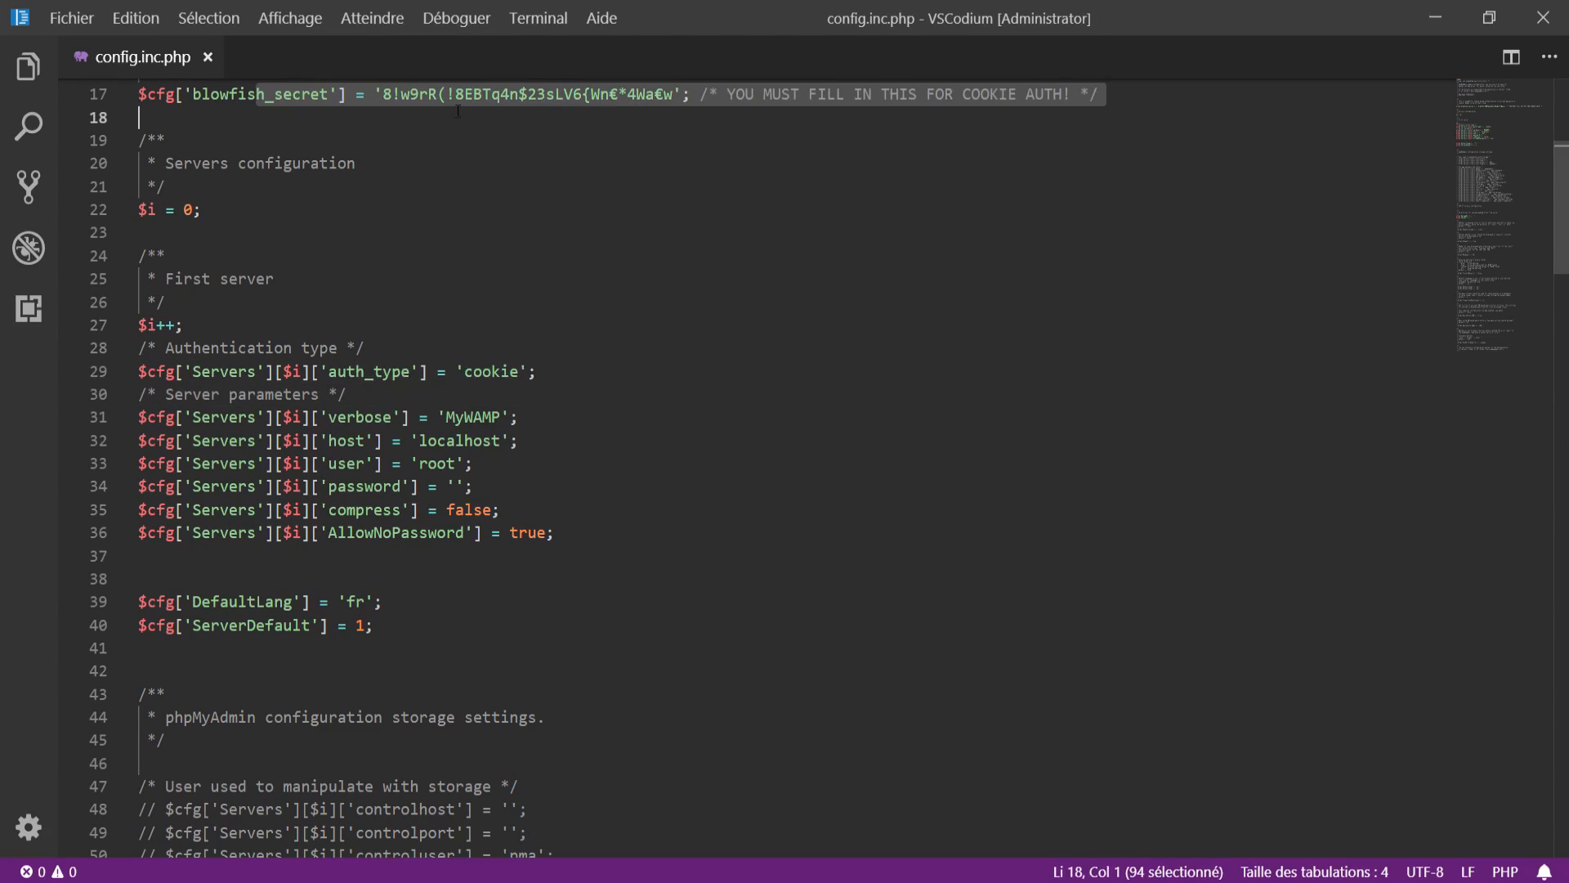
{"action": "left_click", "coordinate": [523, 232]}
{"action": "left_click", "coordinate": [353, 424]}
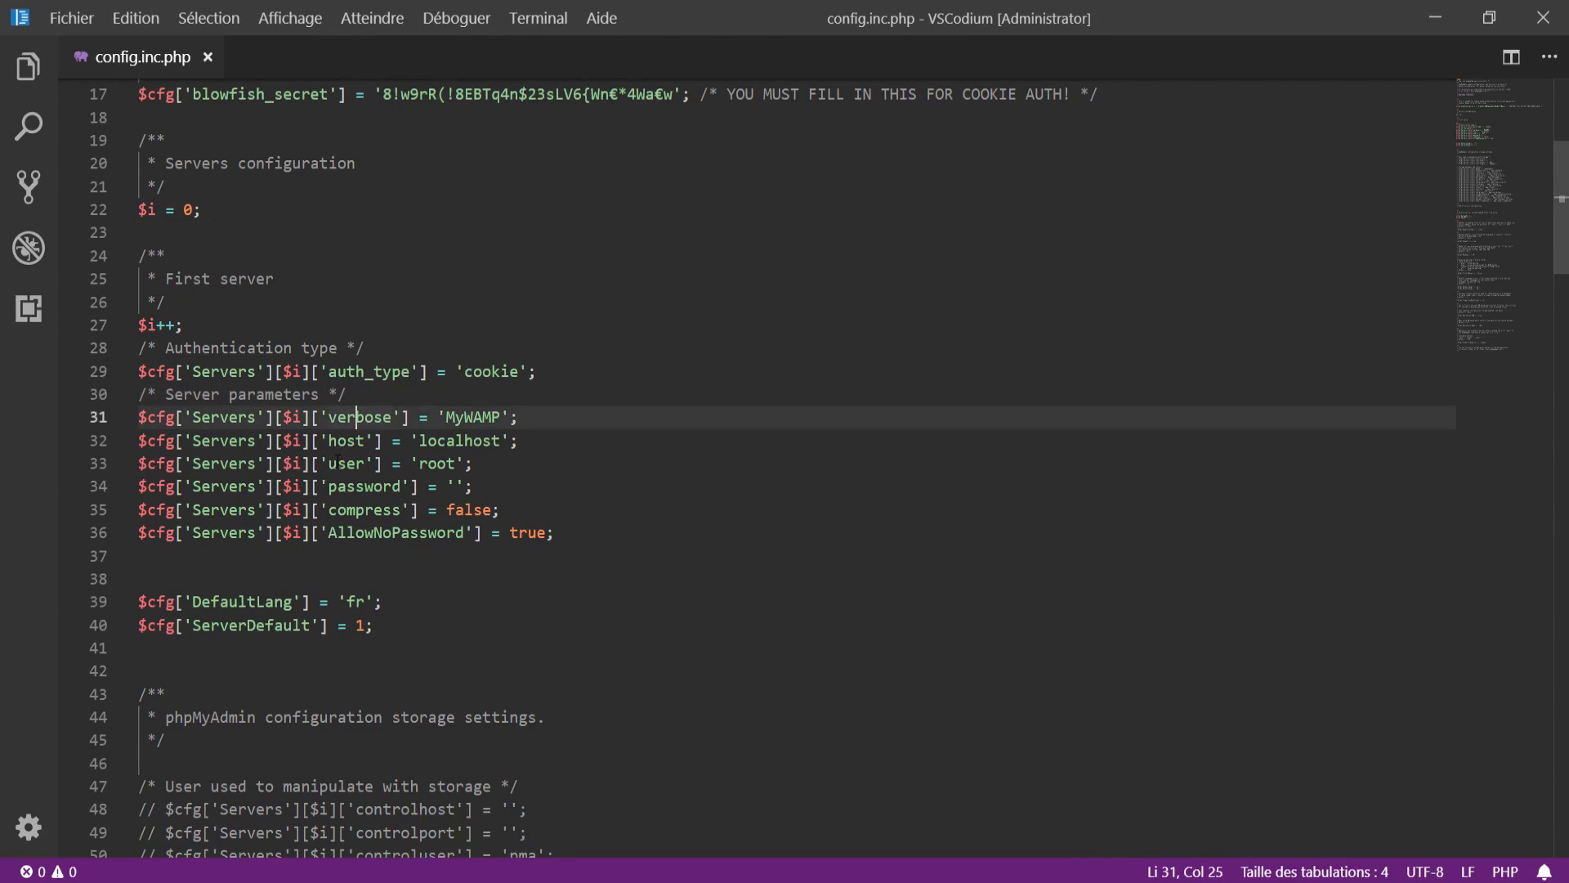
{"action": "left_click_drag", "start_coordinate": [337, 441], "coordinate": [474, 456]}
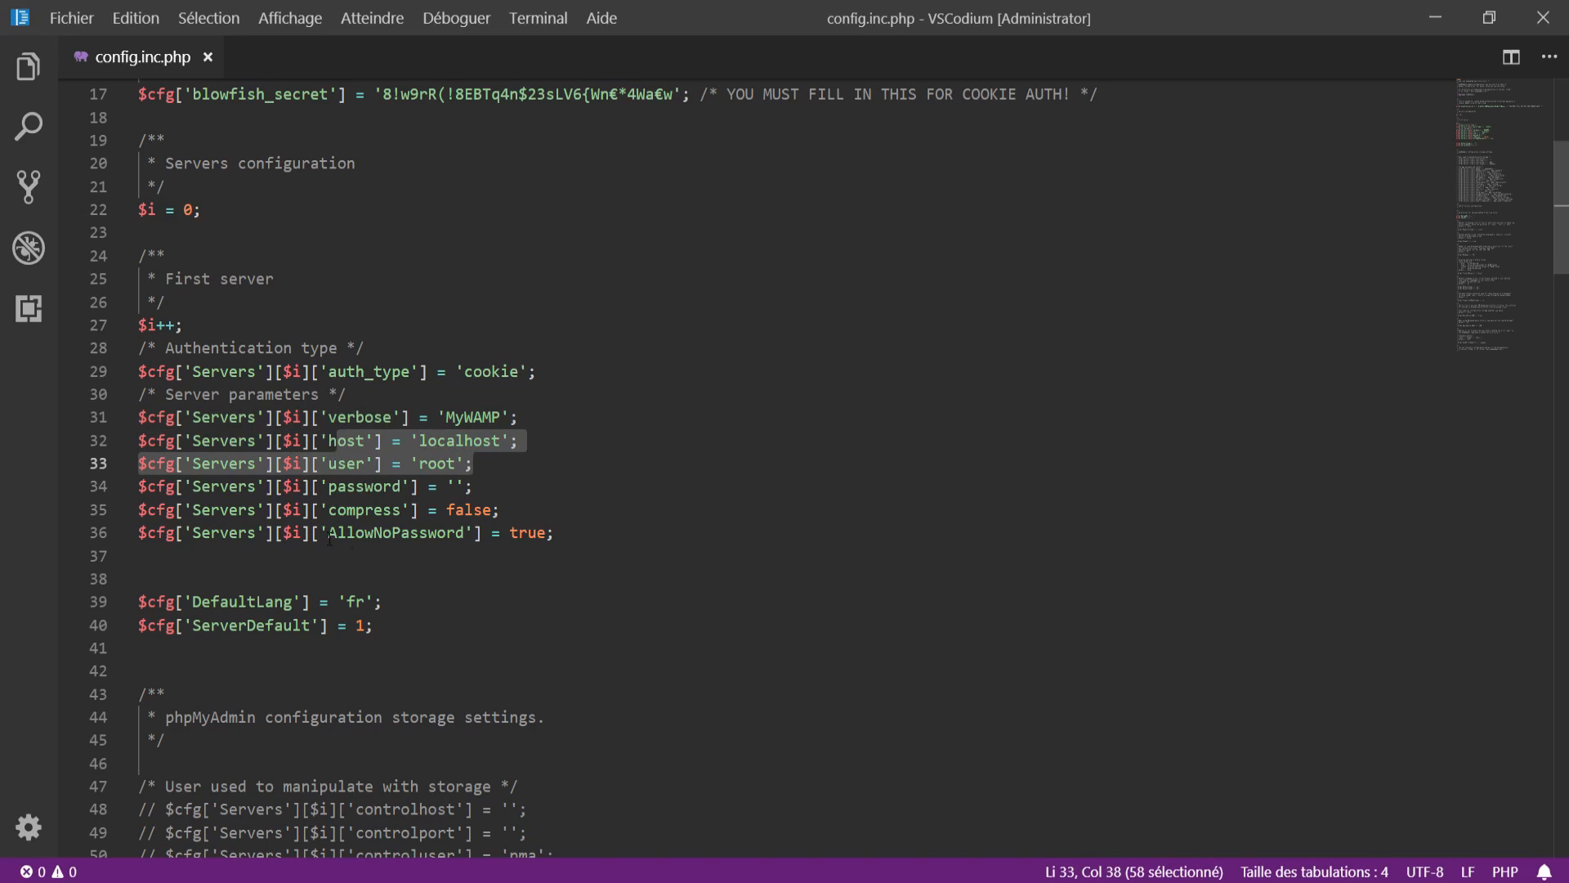
{"action": "left_click_drag", "start_coordinate": [330, 538], "coordinate": [649, 529]}
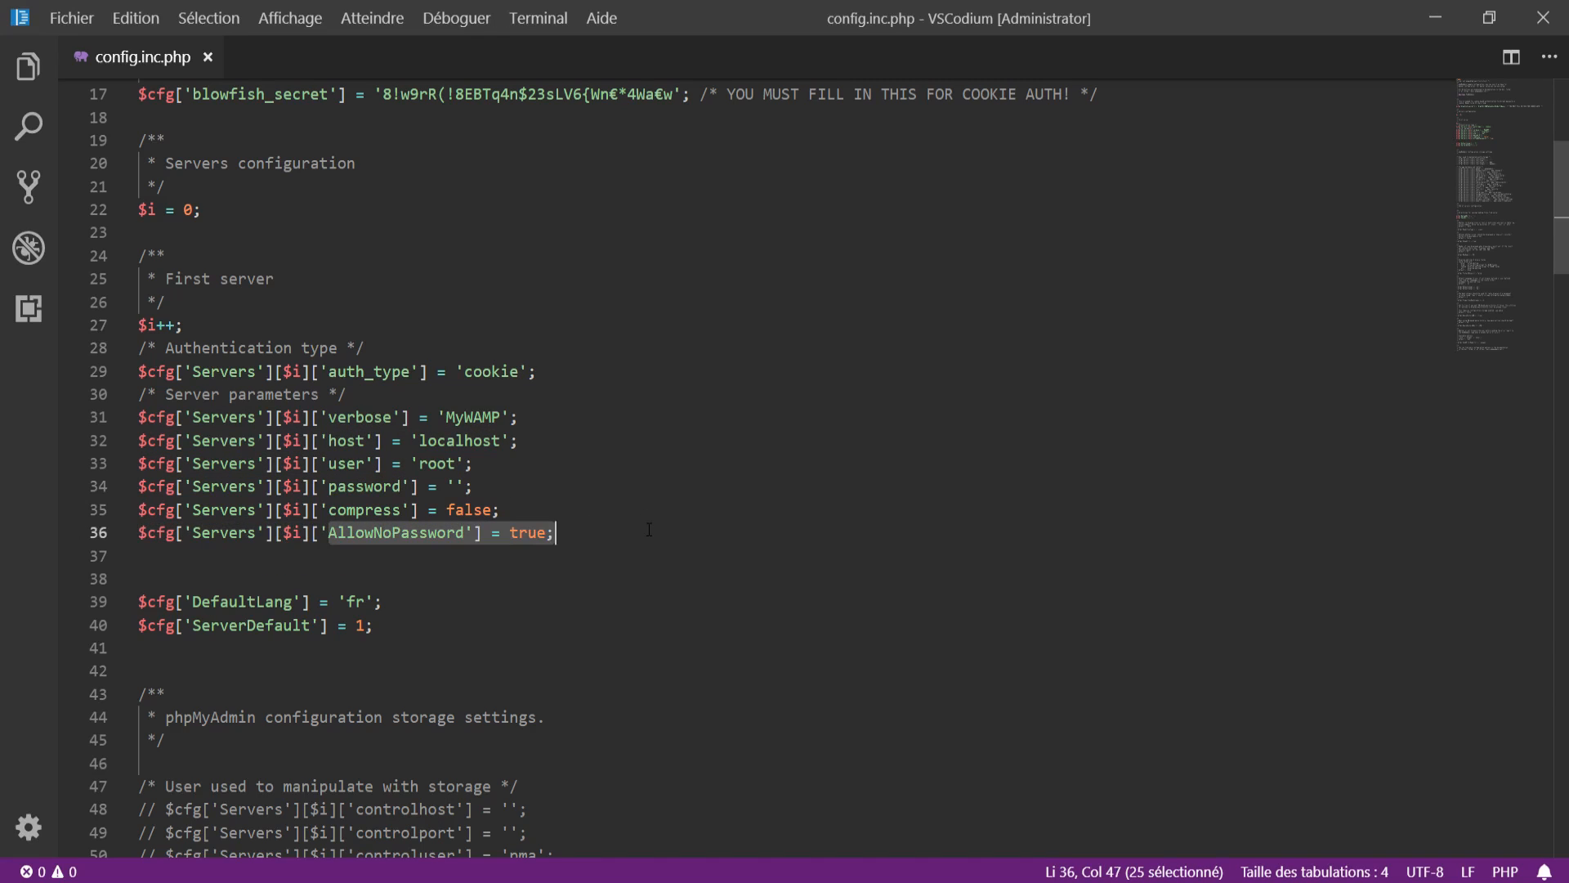
{"action": "left_click", "coordinate": [523, 532]}
{"action": "left_click_drag", "start_coordinate": [500, 509], "coordinate": [136, 507]}
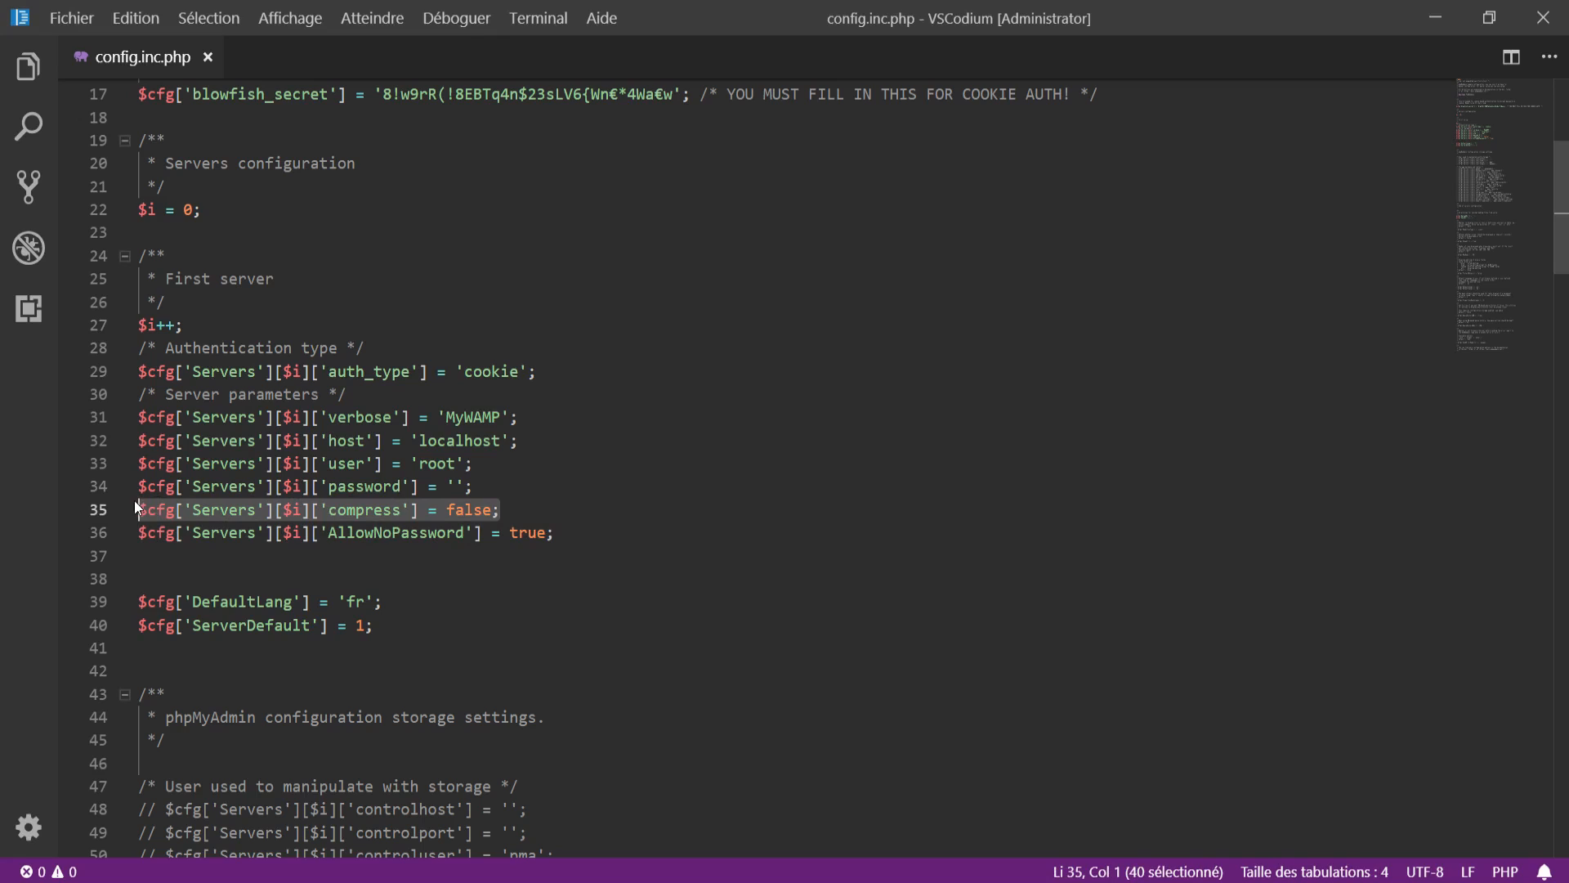
{"action": "left_click", "coordinate": [499, 507]}
{"action": "scroll", "coordinate": [323, 374], "scroll_direction": "down", "scroll_amount": 3}
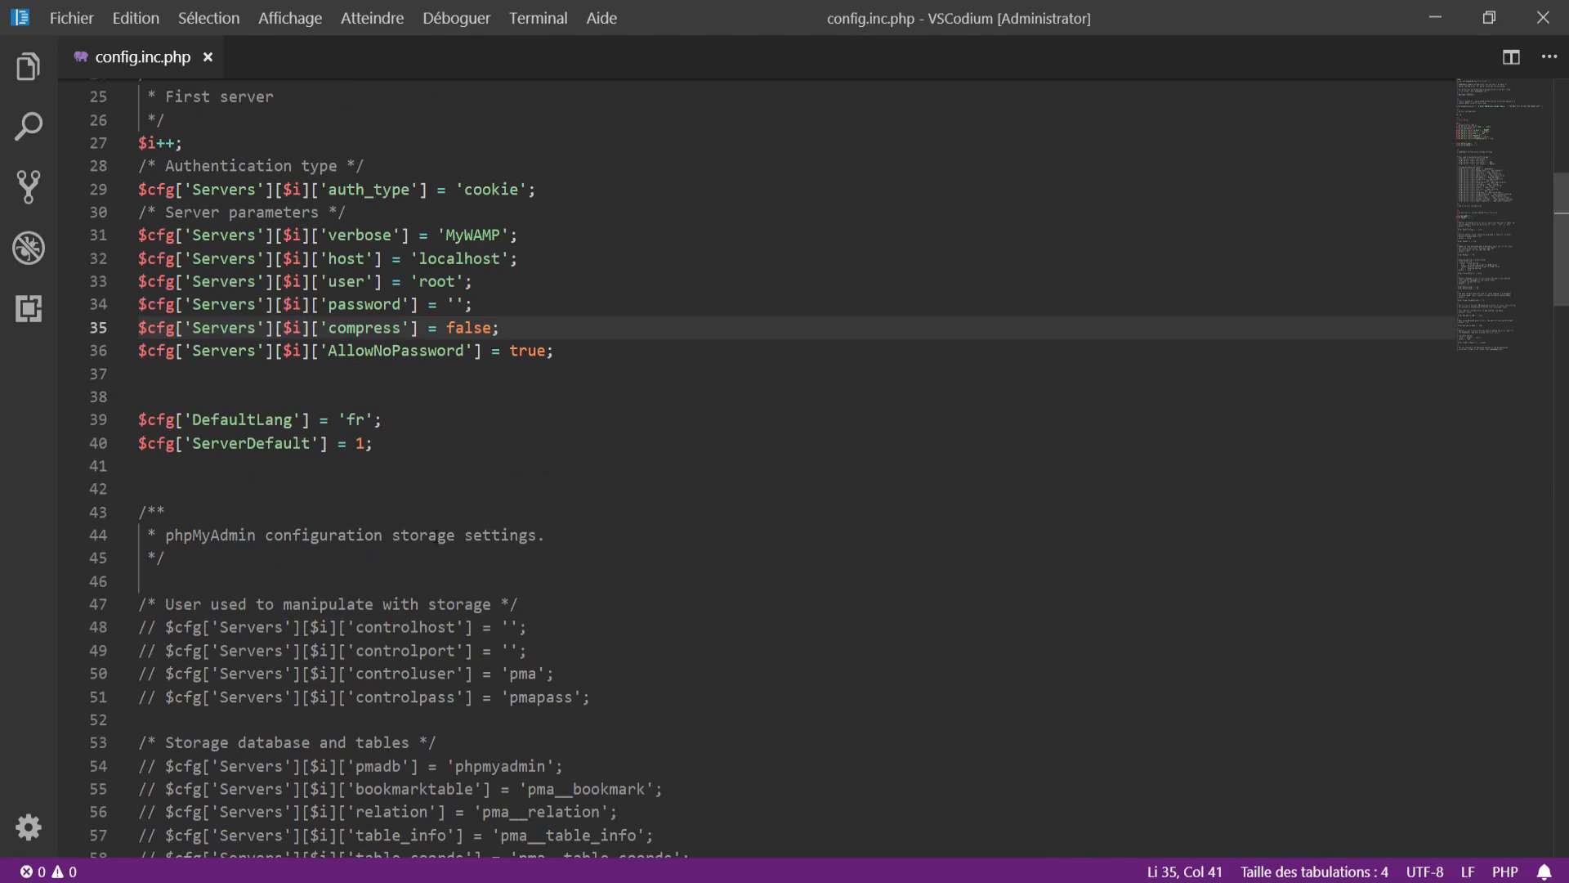
{"action": "left_click_drag", "start_coordinate": [381, 441], "coordinate": [148, 419]}
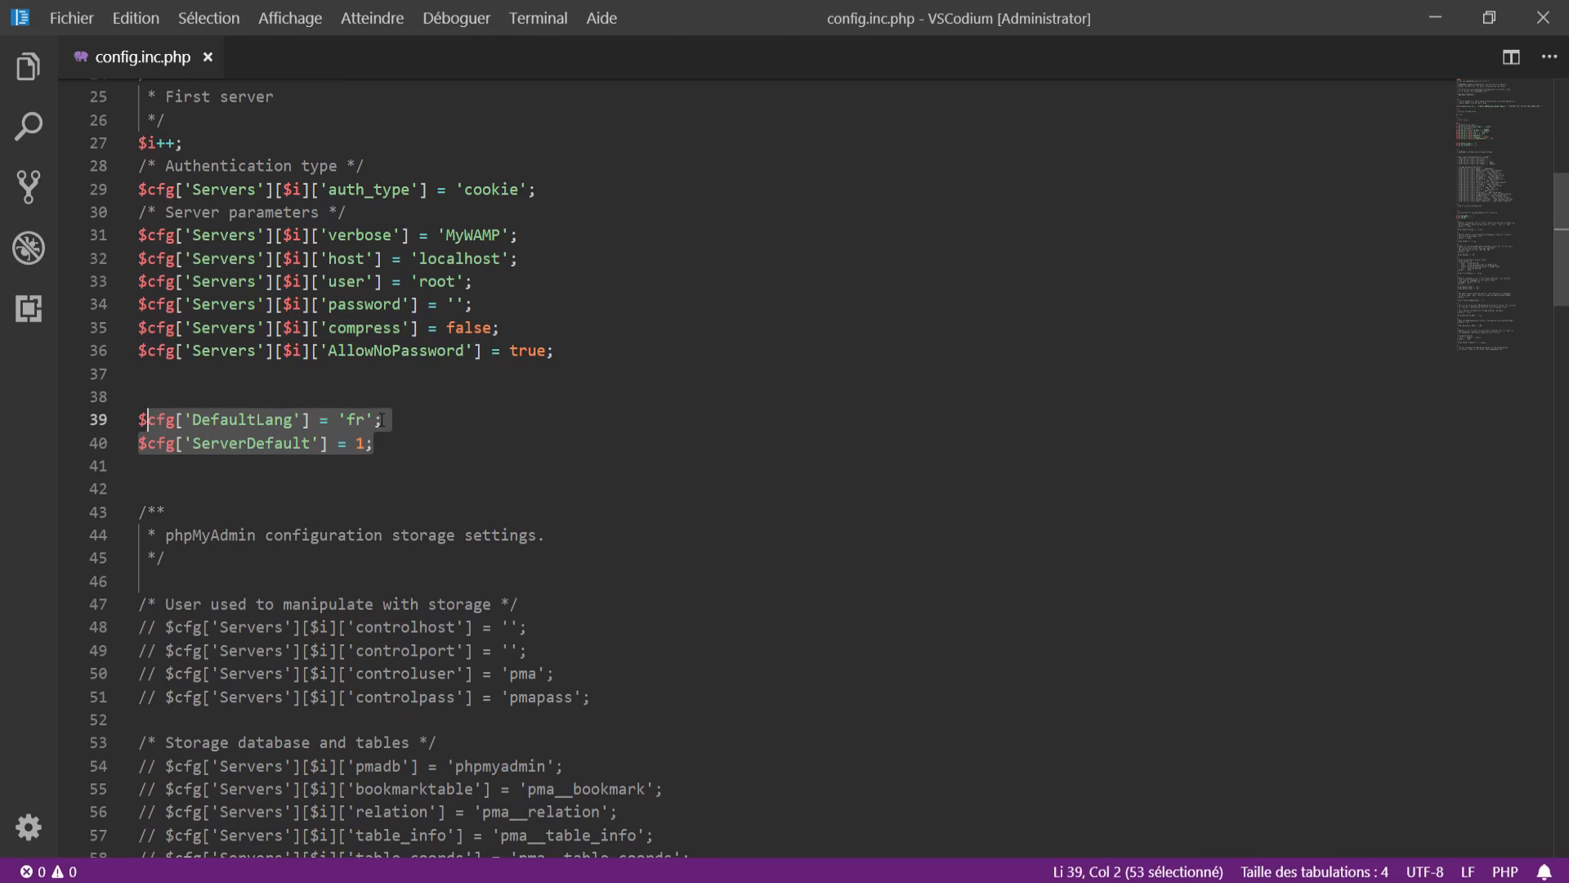
{"action": "left_click", "coordinate": [417, 420]}
{"action": "left_click", "coordinate": [374, 435]}
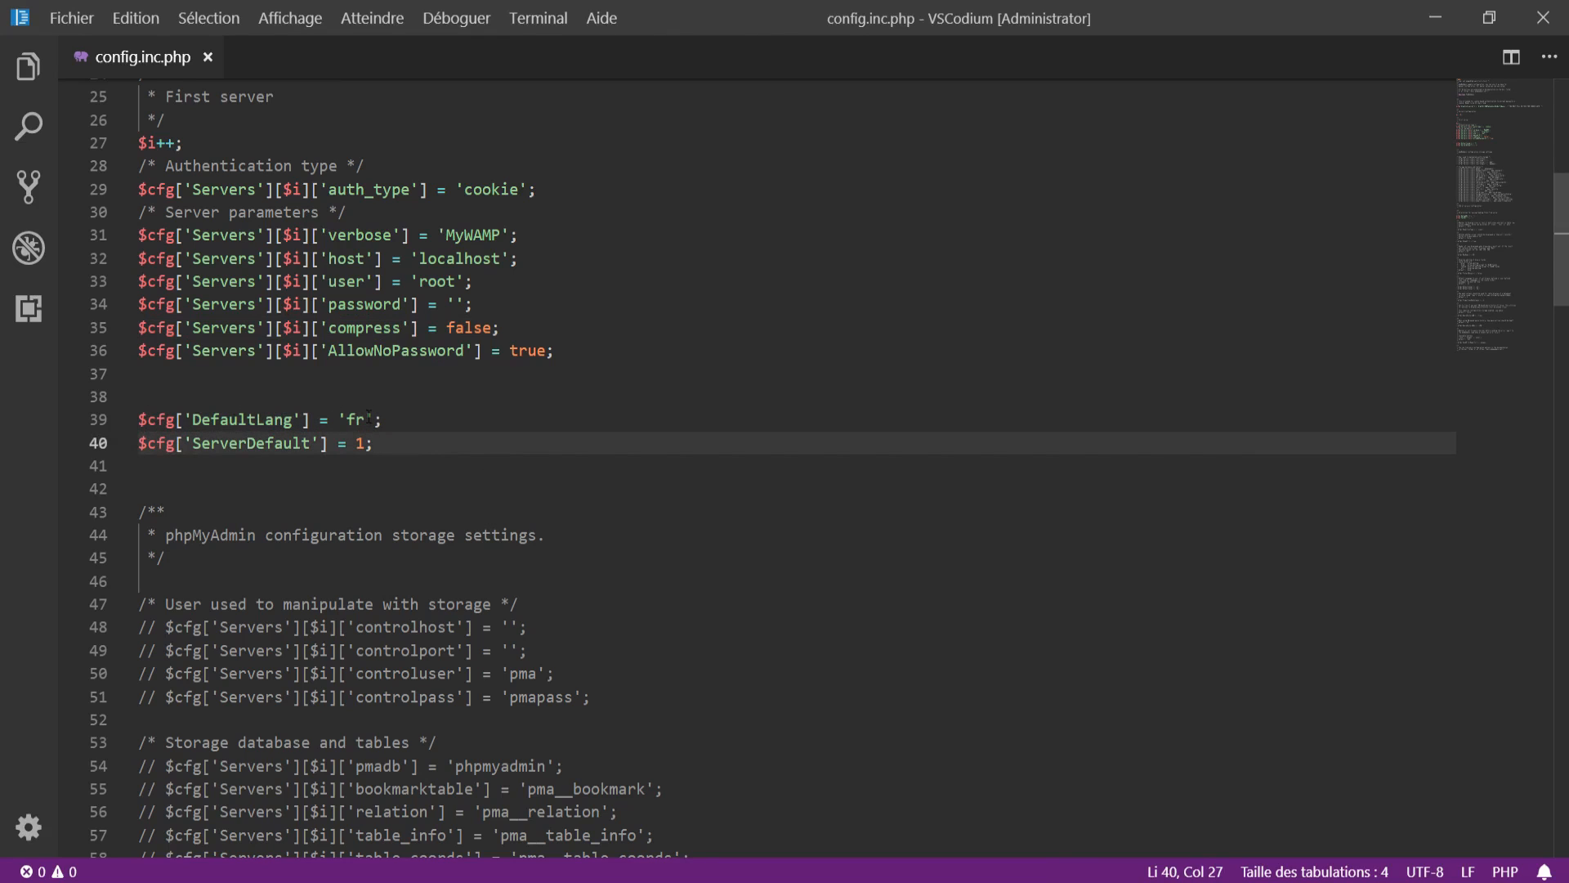
{"action": "scroll", "coordinate": [277, 399], "scroll_direction": "down", "scroll_amount": 20}
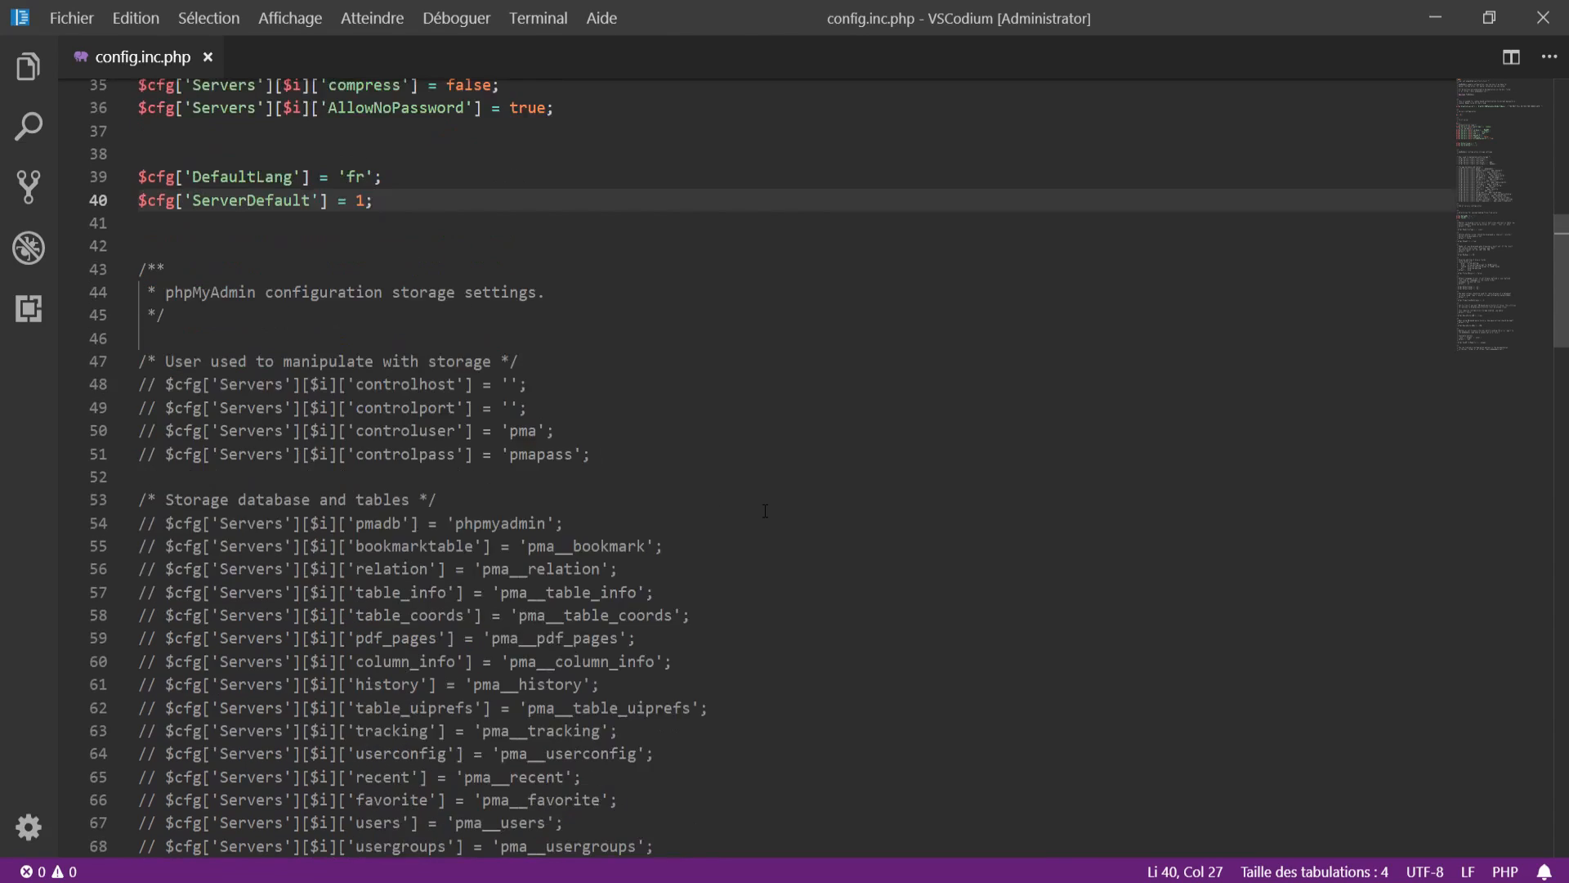
{"action": "scroll", "coordinate": [765, 510], "scroll_direction": "down", "scroll_amount": 14}
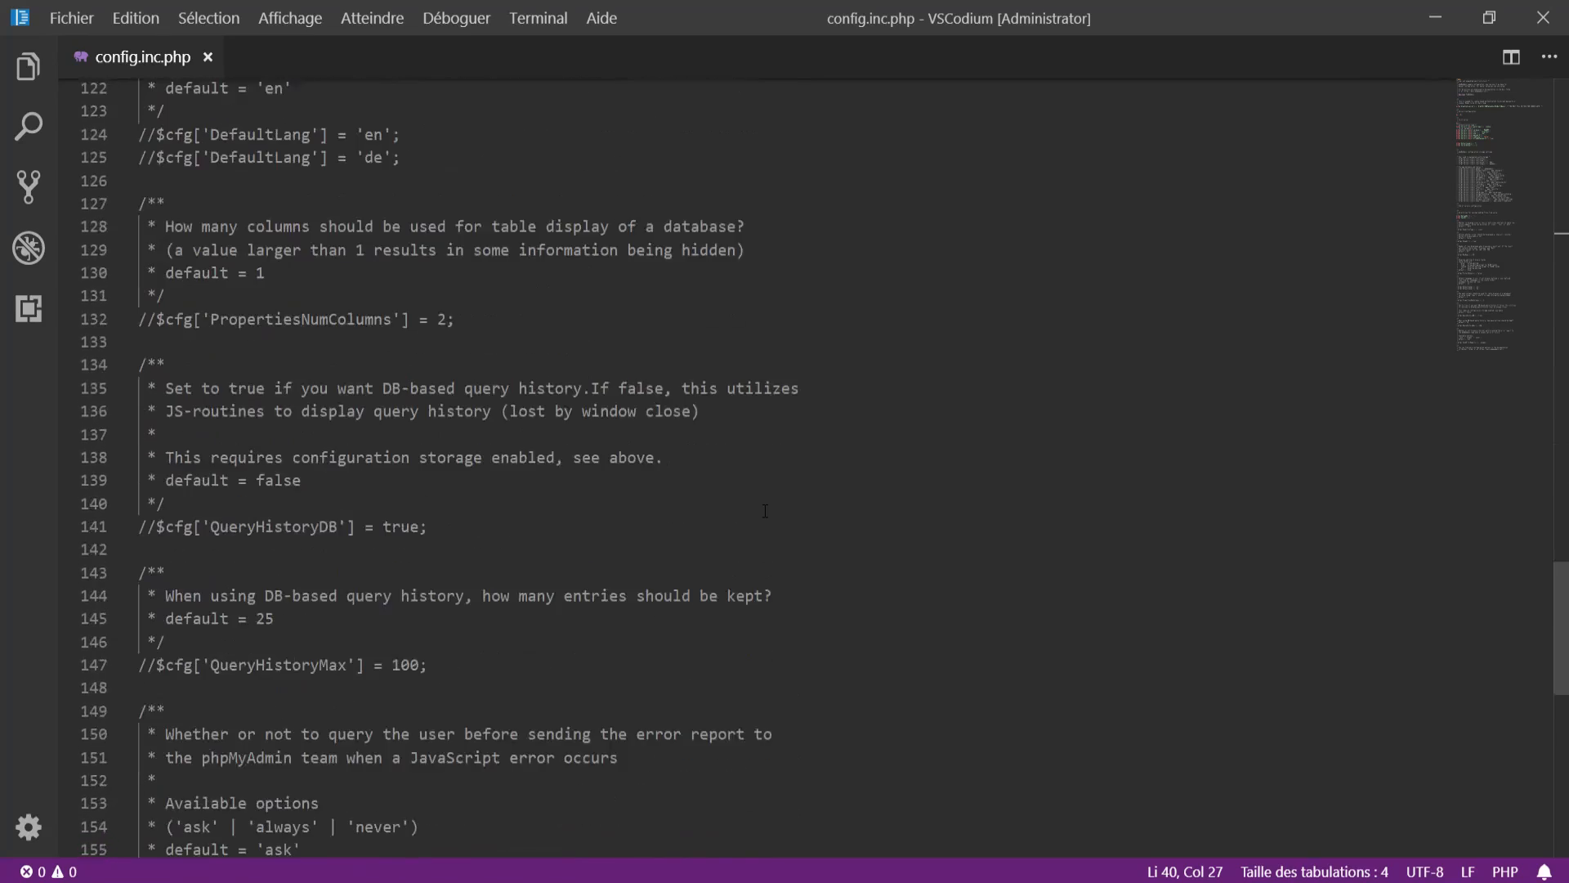
{"action": "scroll", "coordinate": [765, 510], "scroll_direction": "up", "scroll_amount": 11}
{"action": "scroll", "coordinate": [765, 511], "scroll_direction": "up", "scroll_amount": 20}
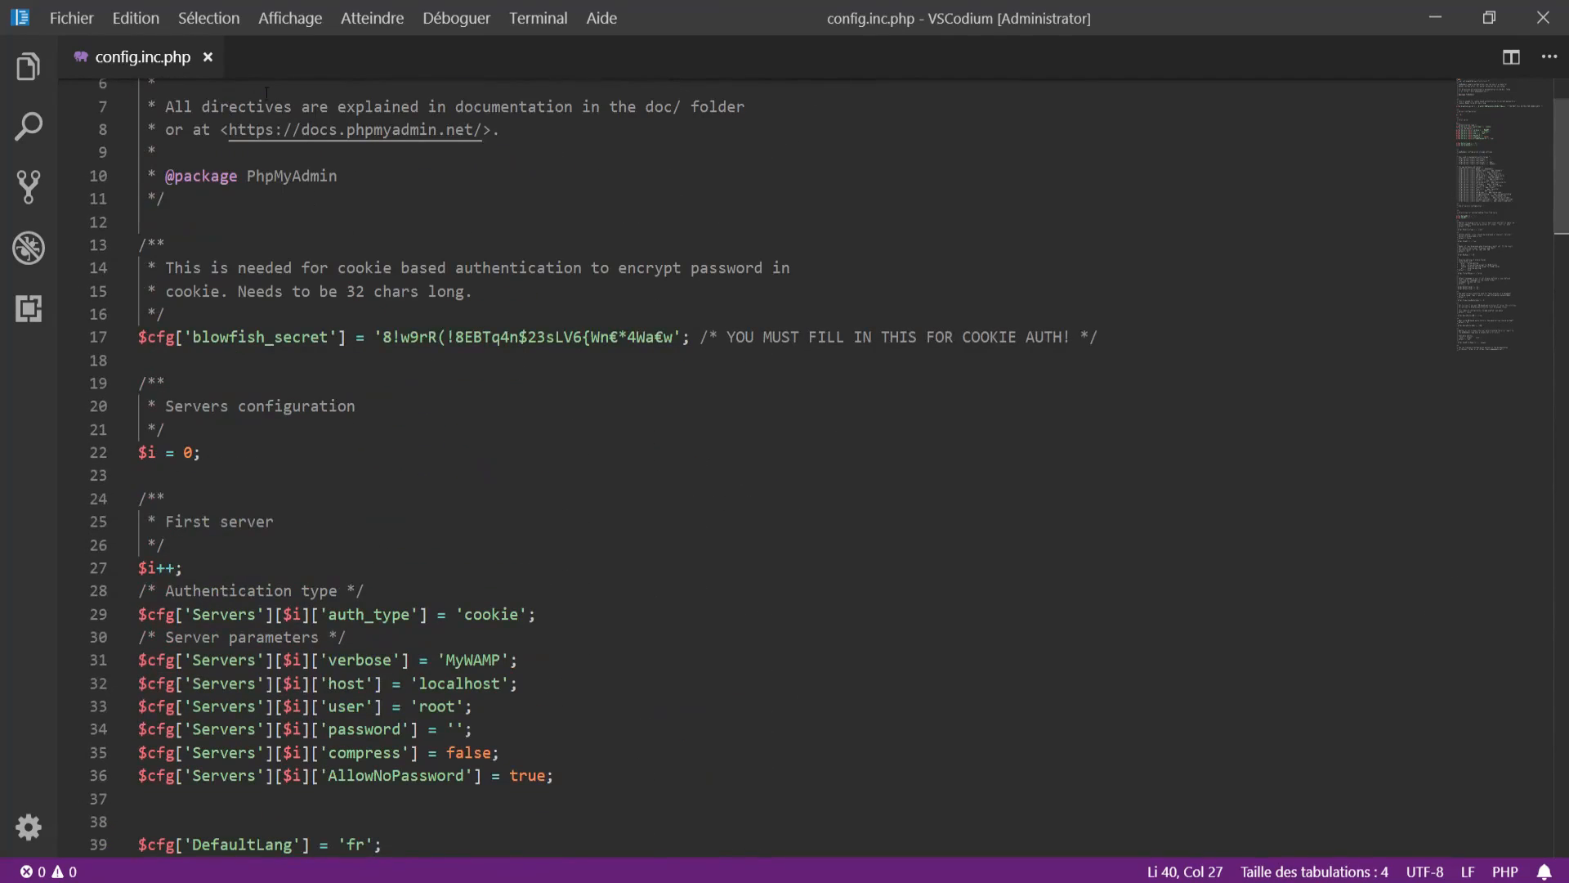
Step: Close config.inc.php and VSCodium, go back to C:\MyWAMP\apache, and select php.ini
{"action": "left_click", "coordinate": [208, 56]}
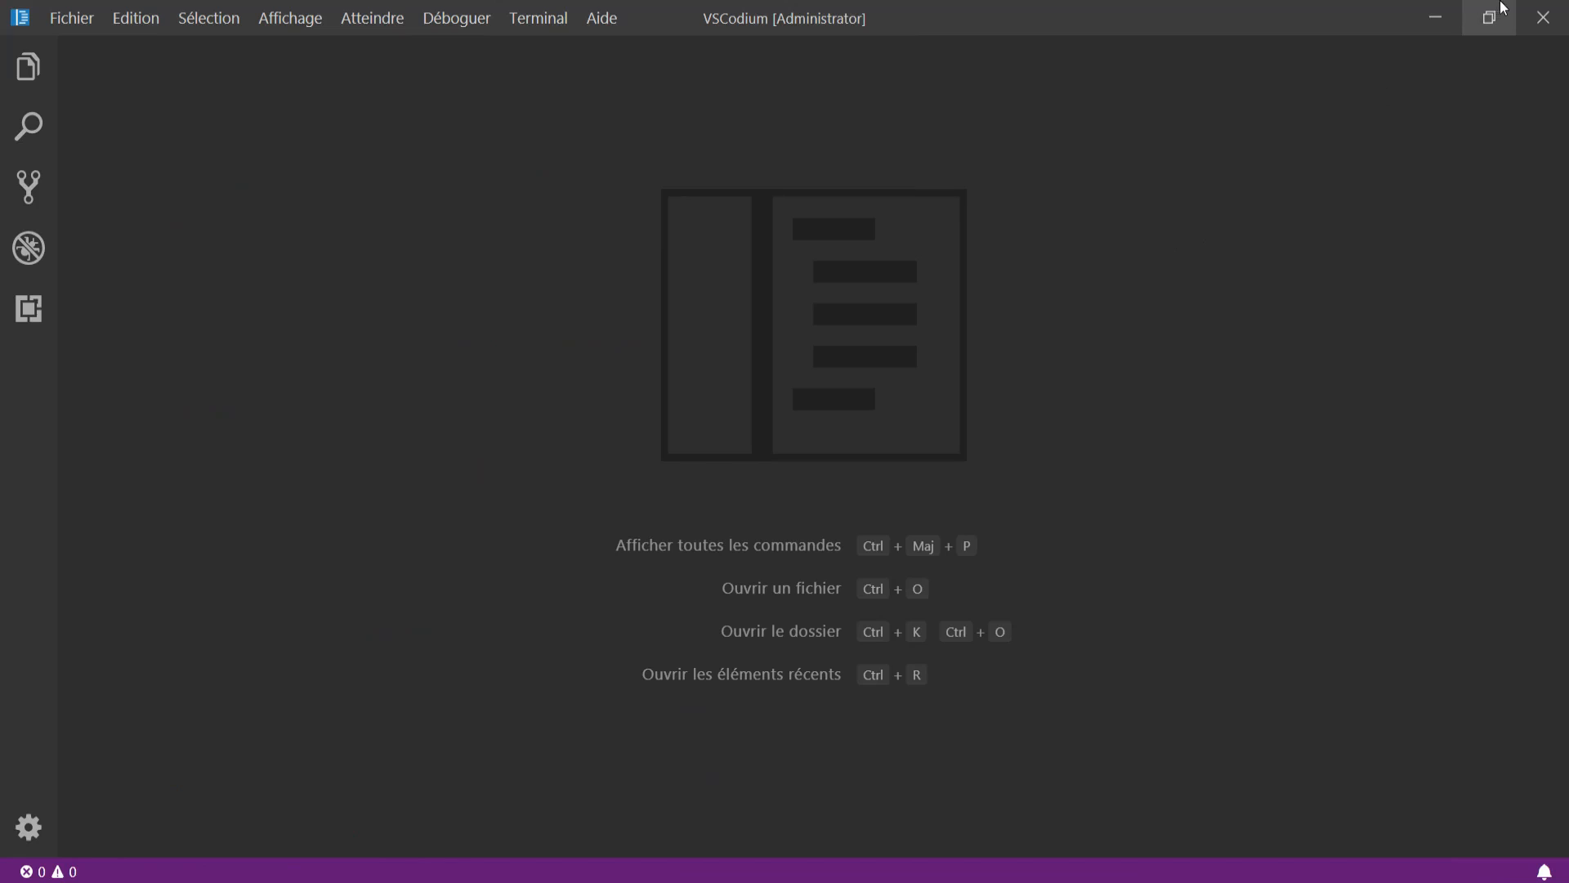
{"action": "left_click", "coordinate": [1543, 17]}
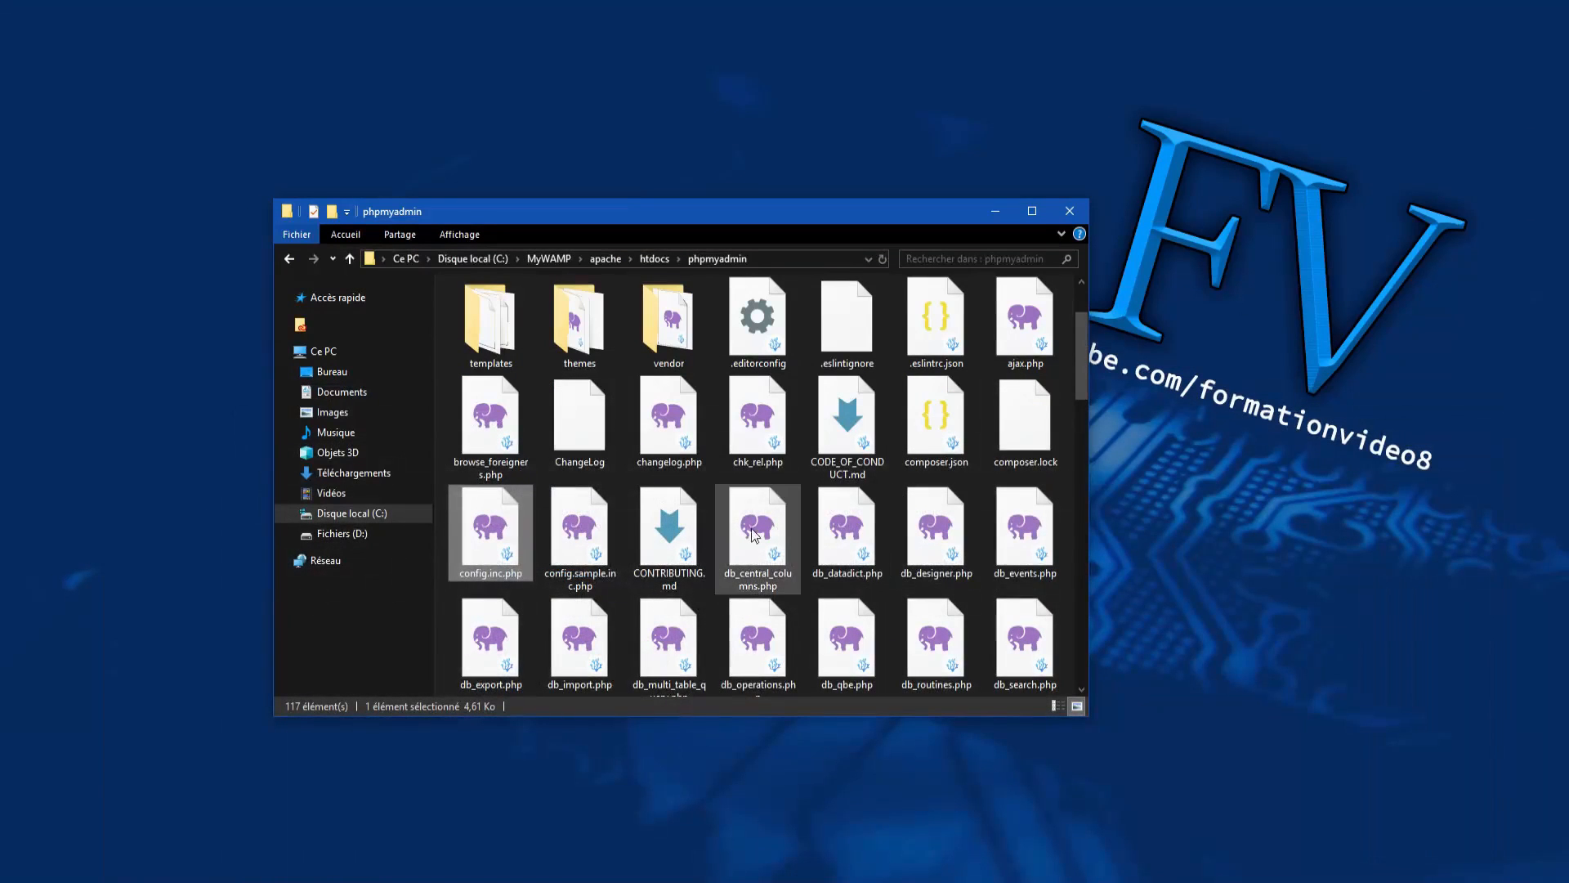
{"action": "scroll", "coordinate": [760, 490], "scroll_direction": "up", "scroll_amount": 2}
{"action": "left_click", "coordinate": [290, 258]}
{"action": "left_click", "coordinate": [610, 499]}
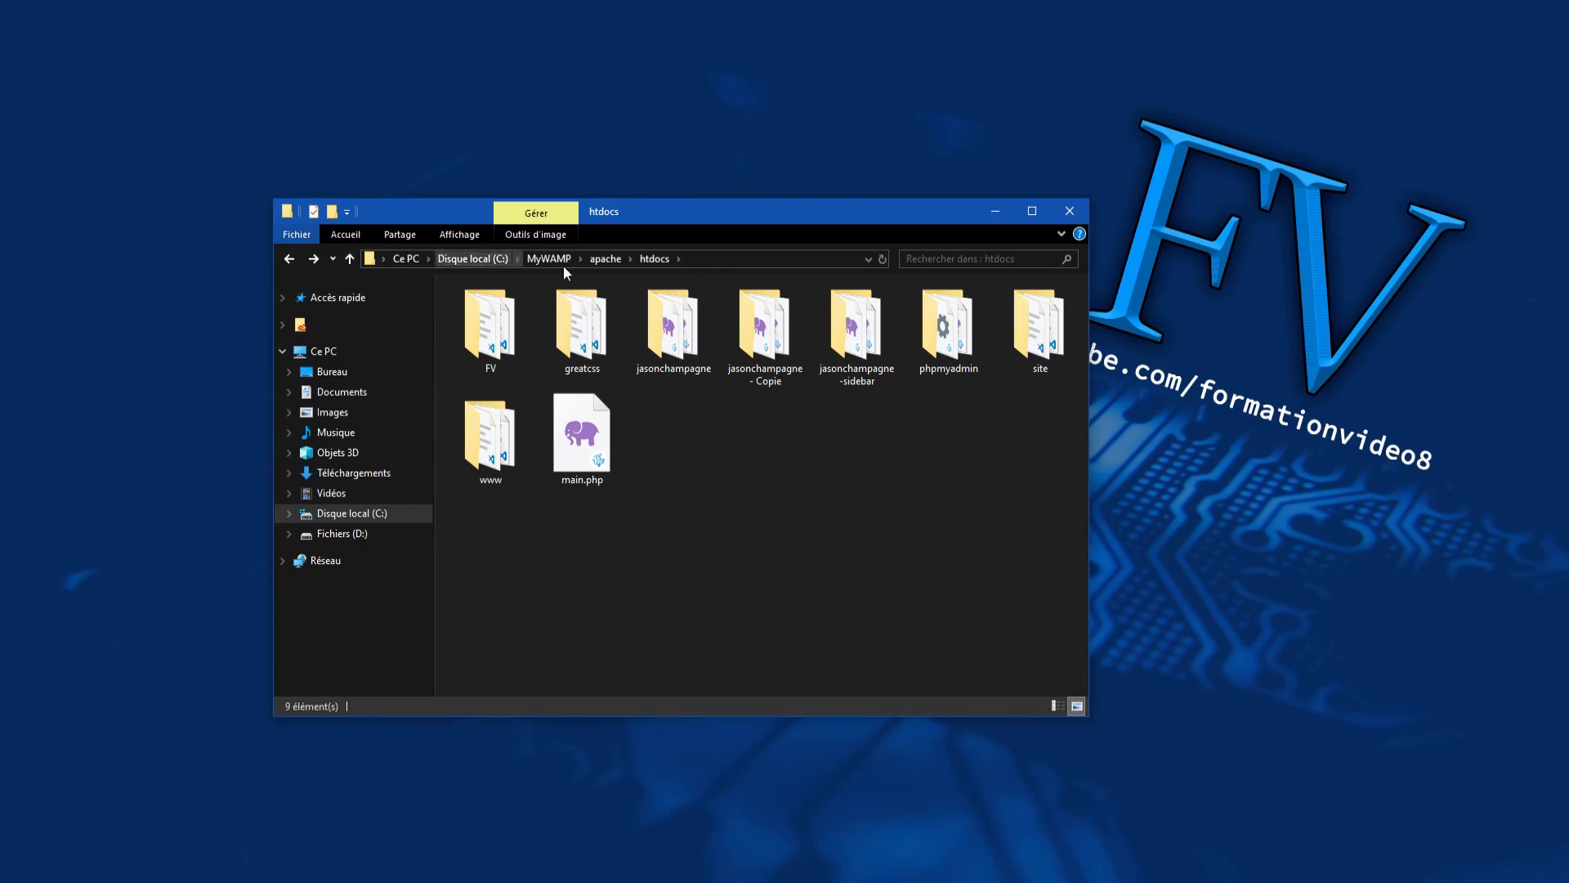
{"action": "left_click", "coordinate": [291, 259]}
{"action": "left_click", "coordinate": [858, 544]}
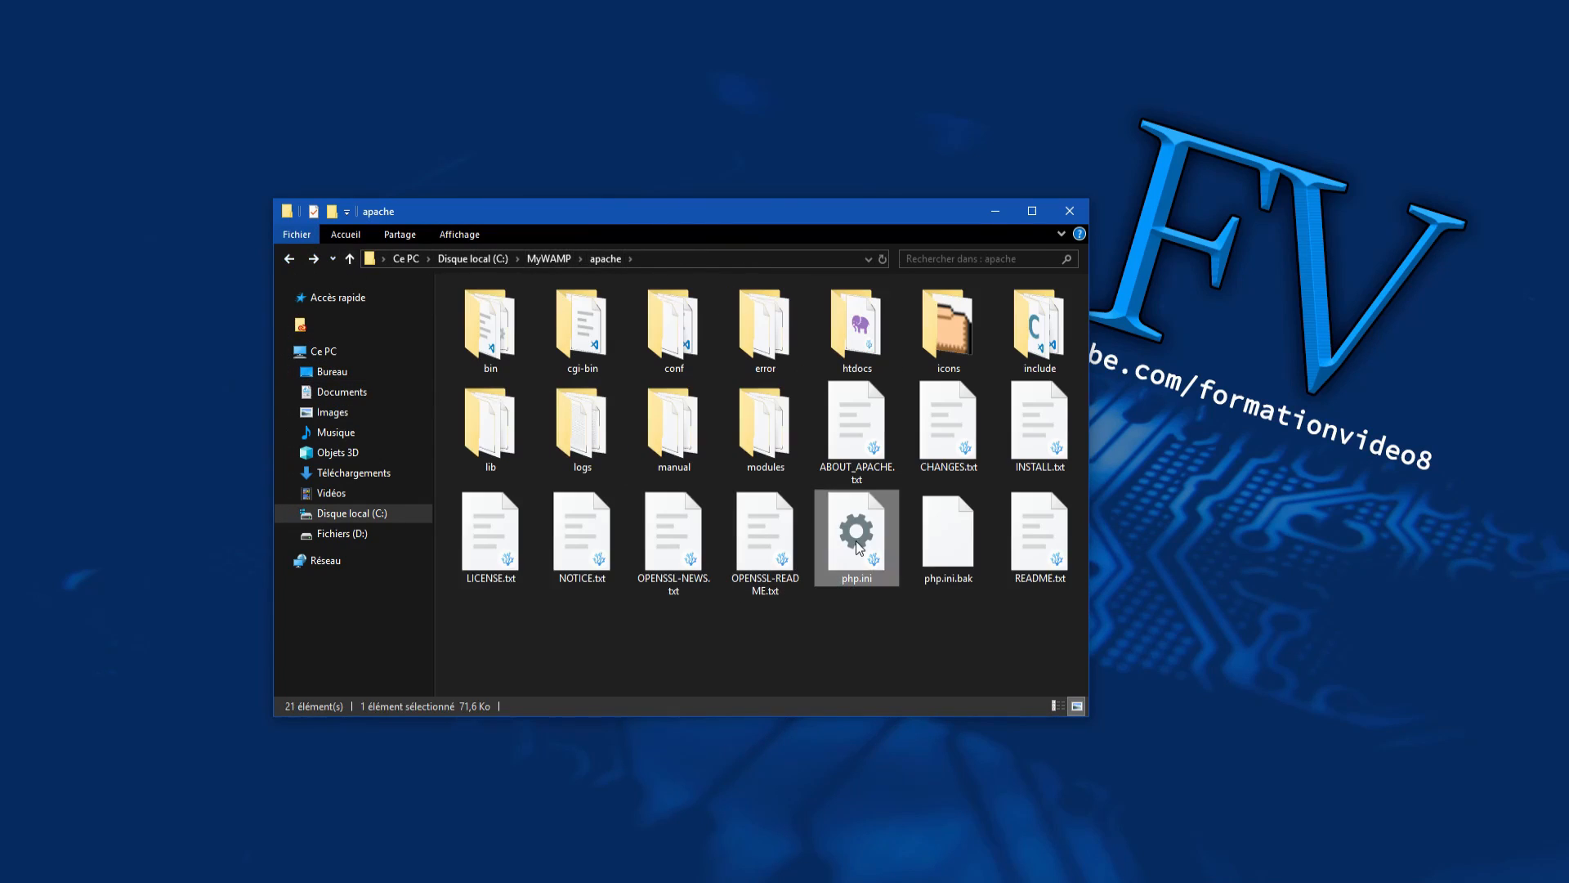
Step: Open php.ini in VSCodium and search for 'mysqli' to reach the extension=mysqli line
{"action": "left_click", "coordinate": [844, 682]}
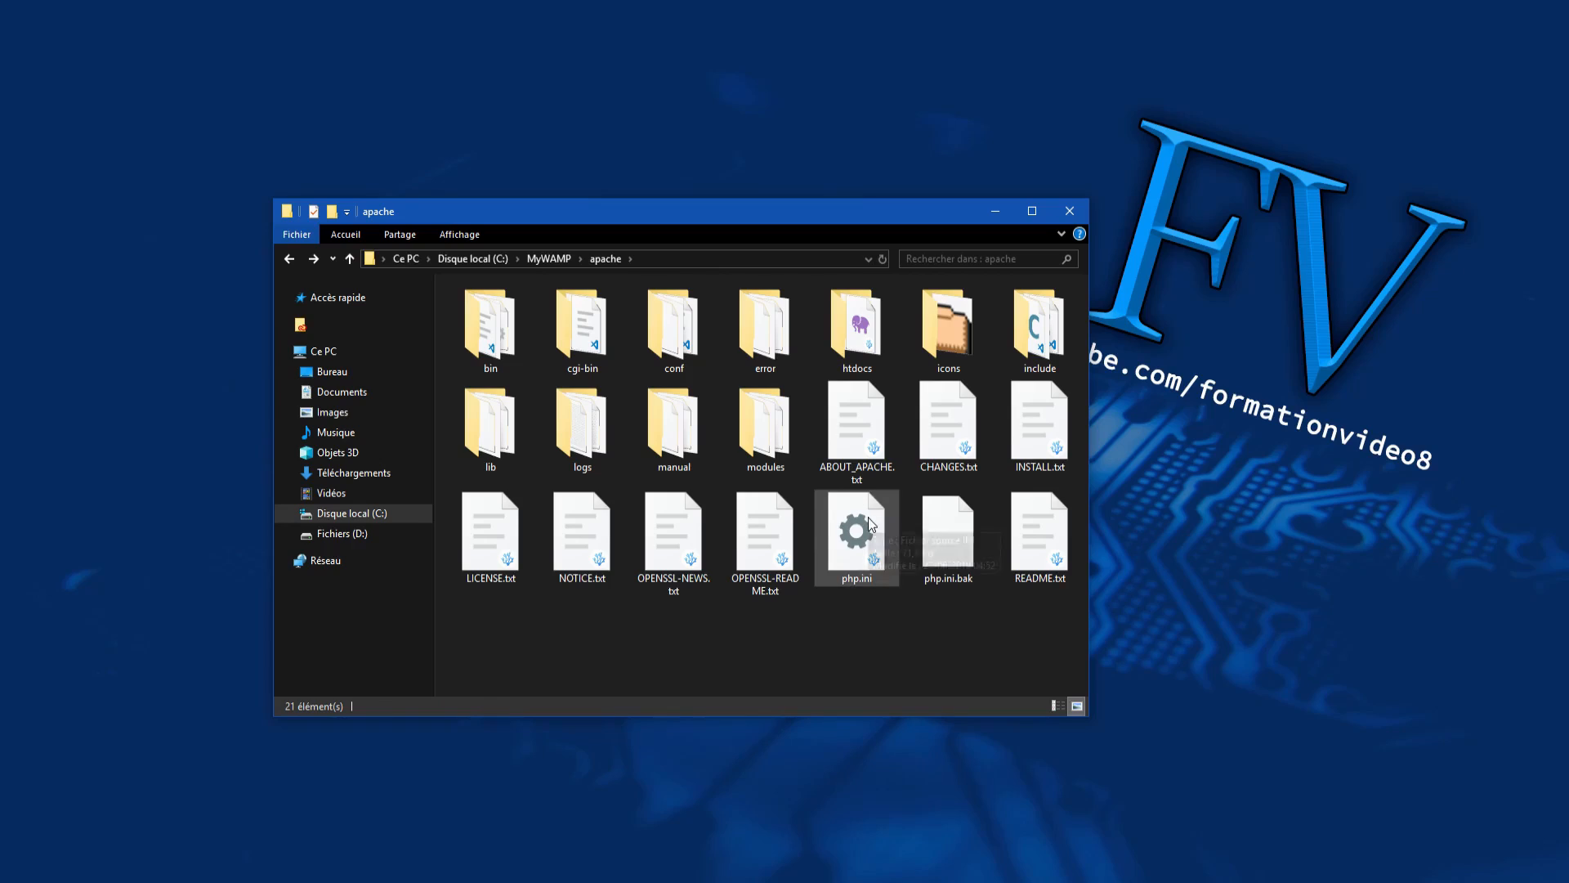
{"action": "left_click", "coordinate": [862, 536]}
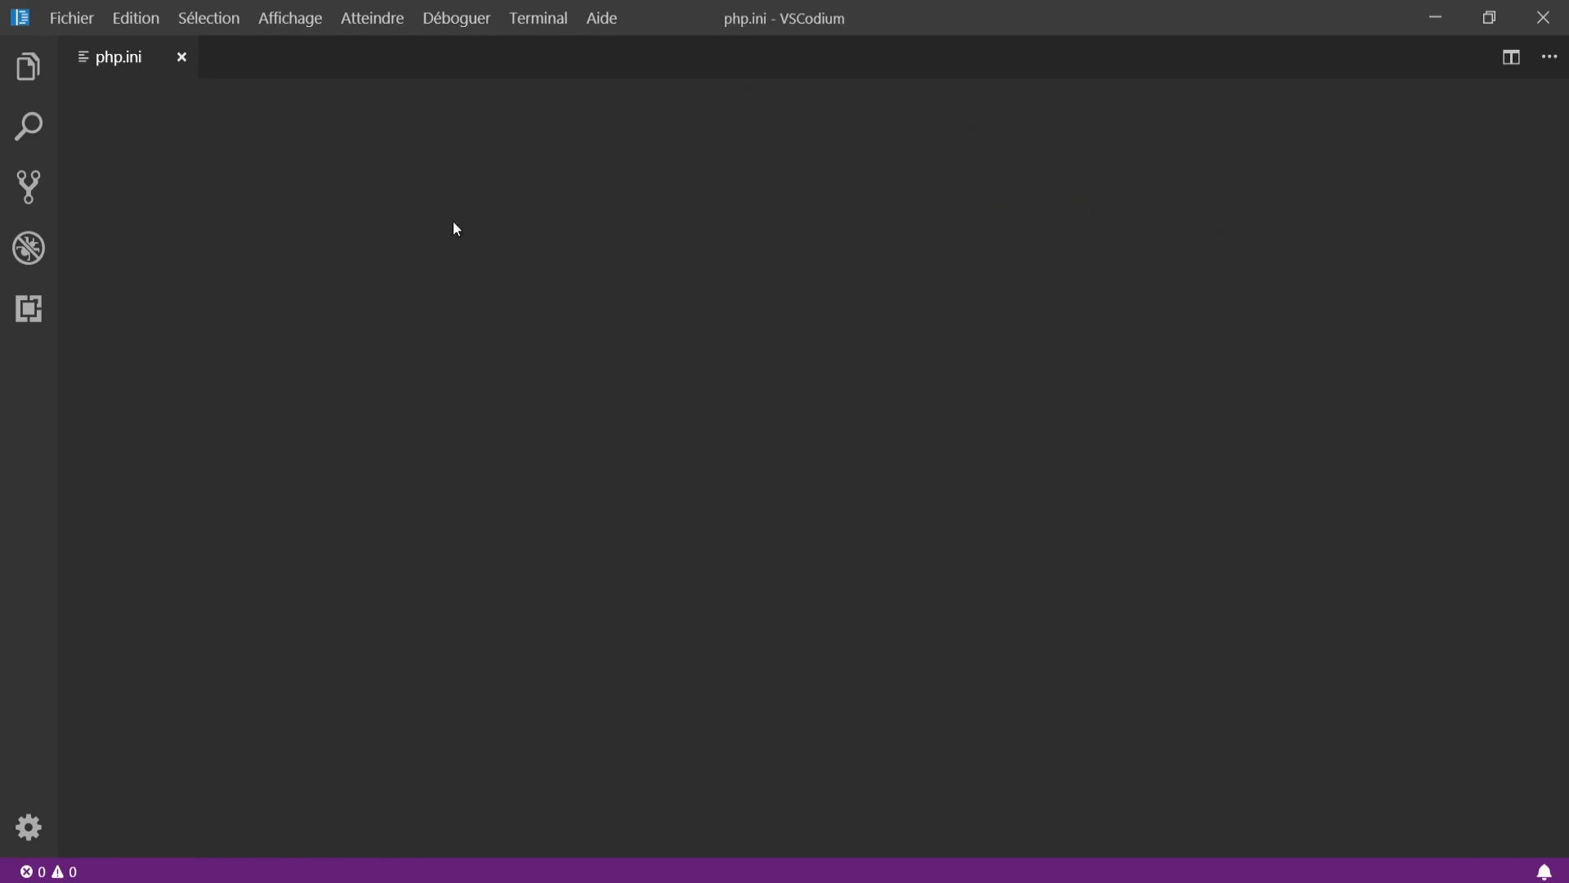
{"action": "scroll", "coordinate": [785, 466], "scroll_direction": "down", "scroll_amount": 3}
{"action": "scroll", "coordinate": [785, 466], "scroll_direction": "down", "scroll_amount": 19}
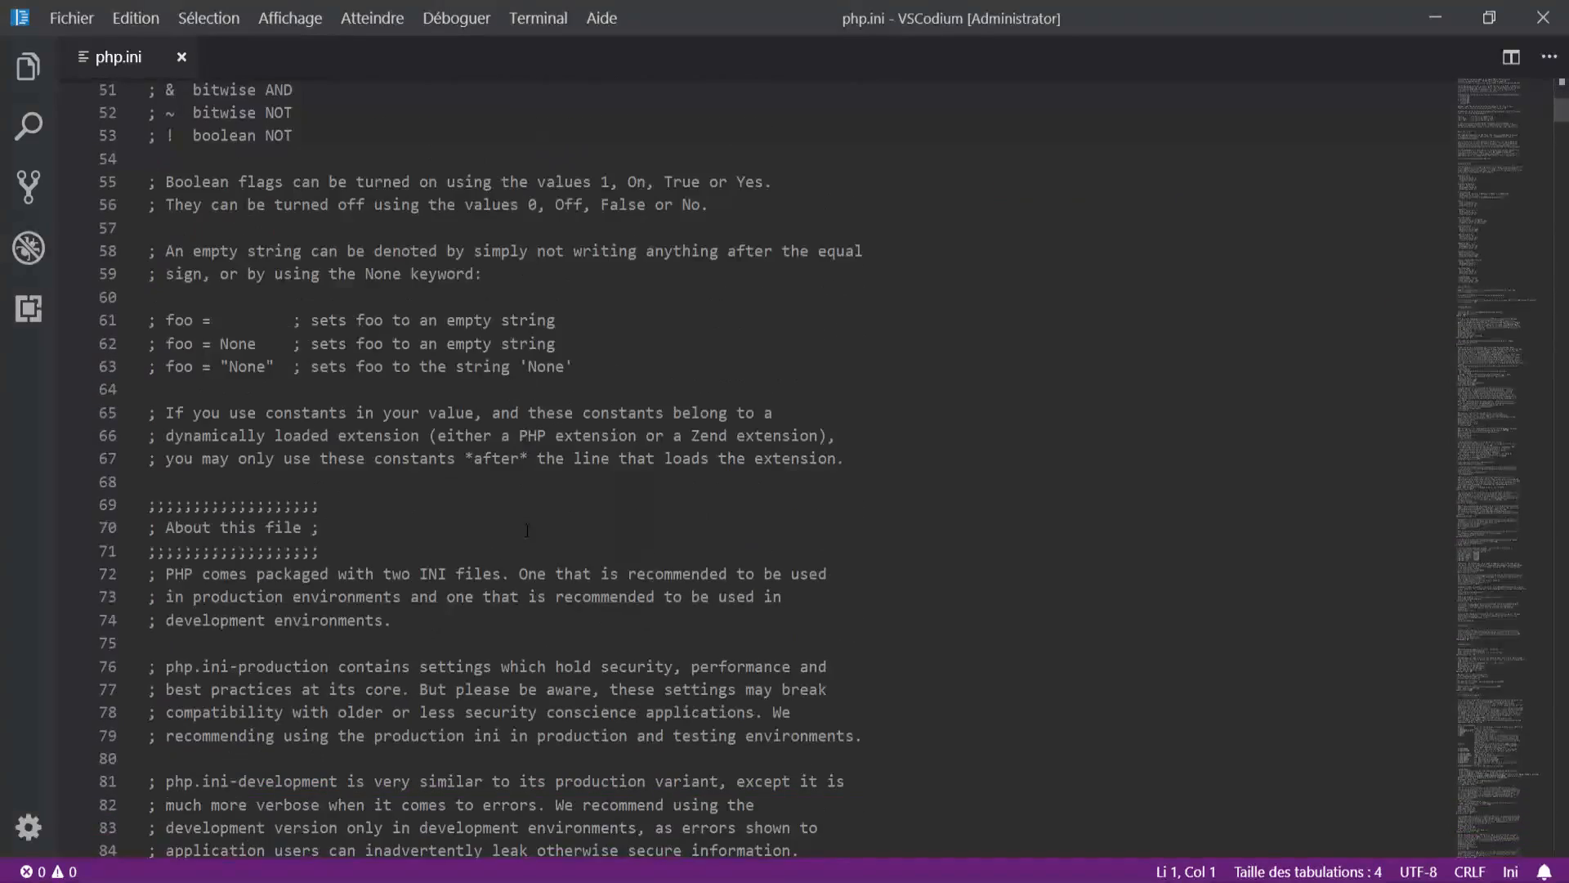
{"action": "left_click", "coordinate": [970, 258]}
{"action": "key", "text": "ctrl+f"}
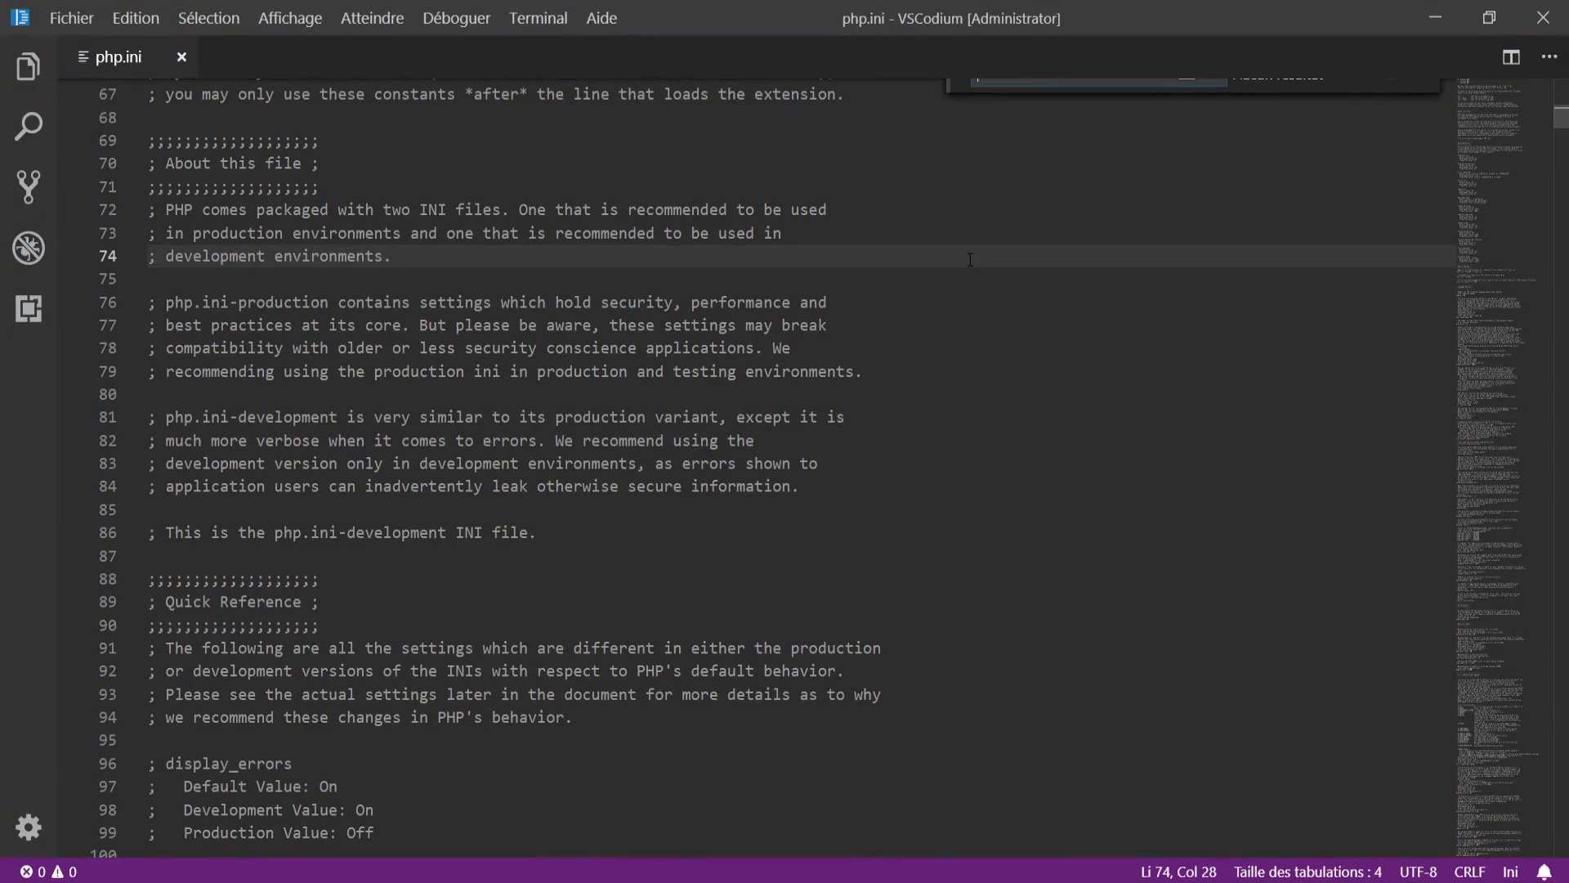
{"action": "type", "text": "mysqli"}
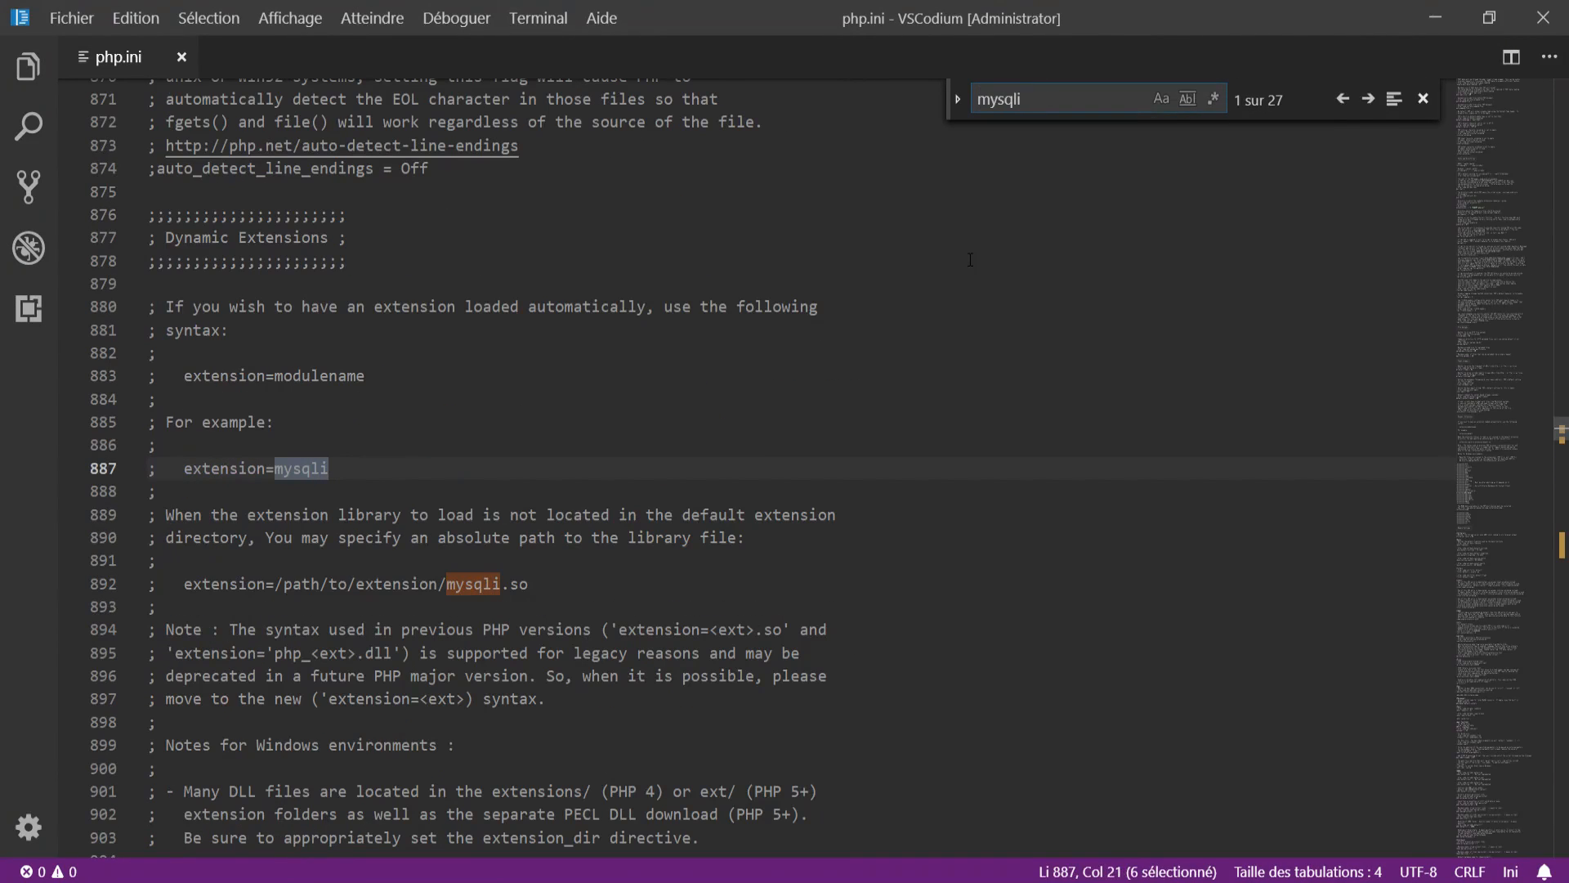
{"action": "left_click", "coordinate": [1368, 98]}
{"action": "left_click", "coordinate": [1367, 98]}
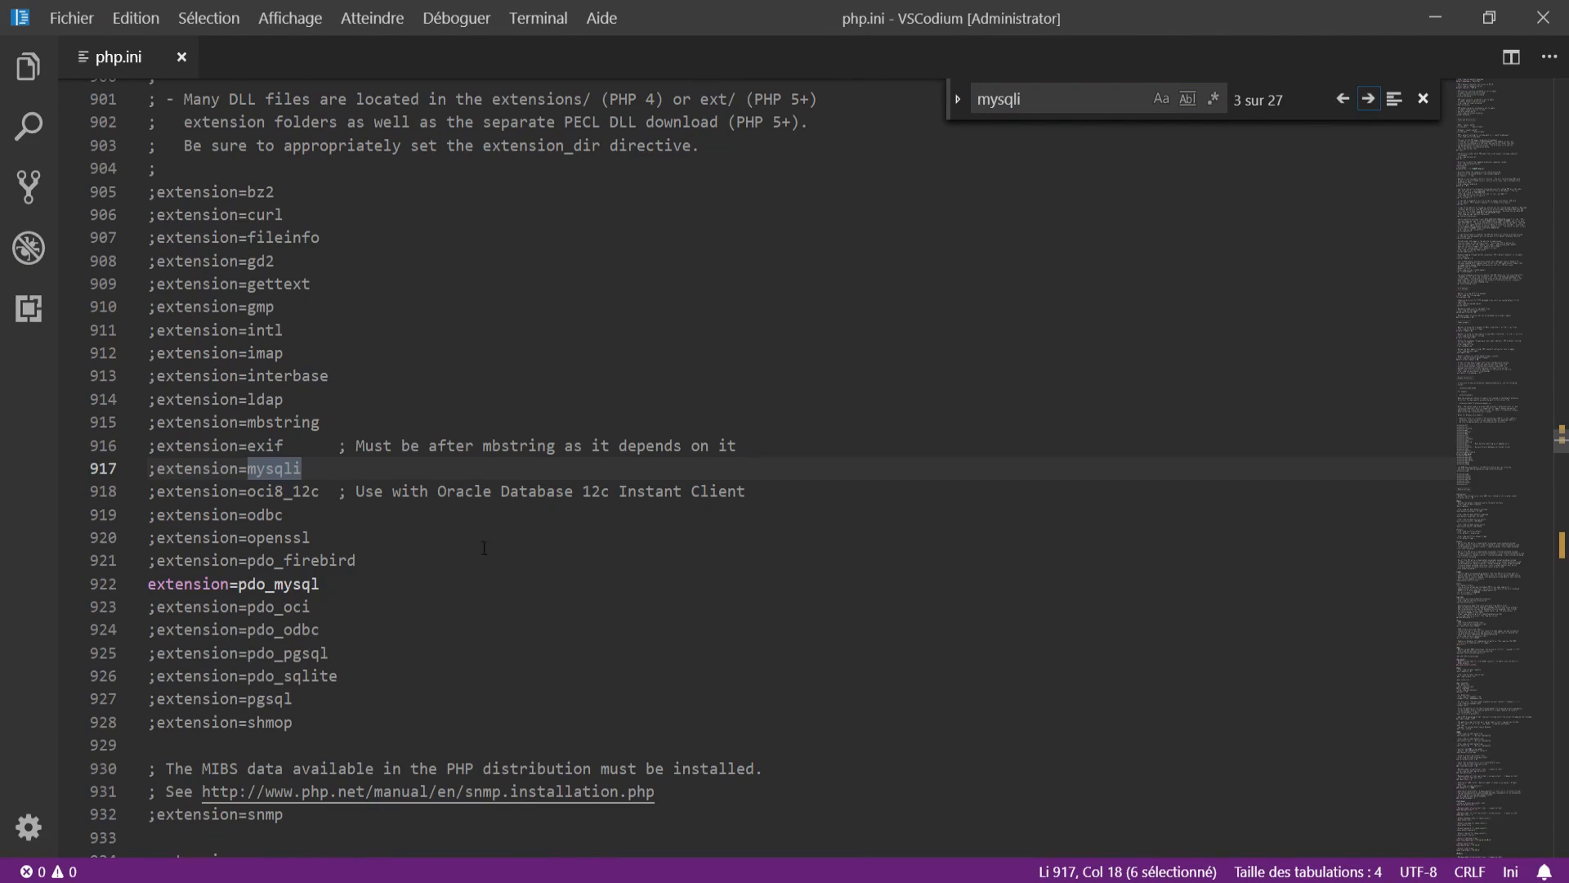
Step: Remove the leading ';' from line 917 so it reads extension=mysqli, then close php.ini
{"action": "left_click", "coordinate": [325, 582]}
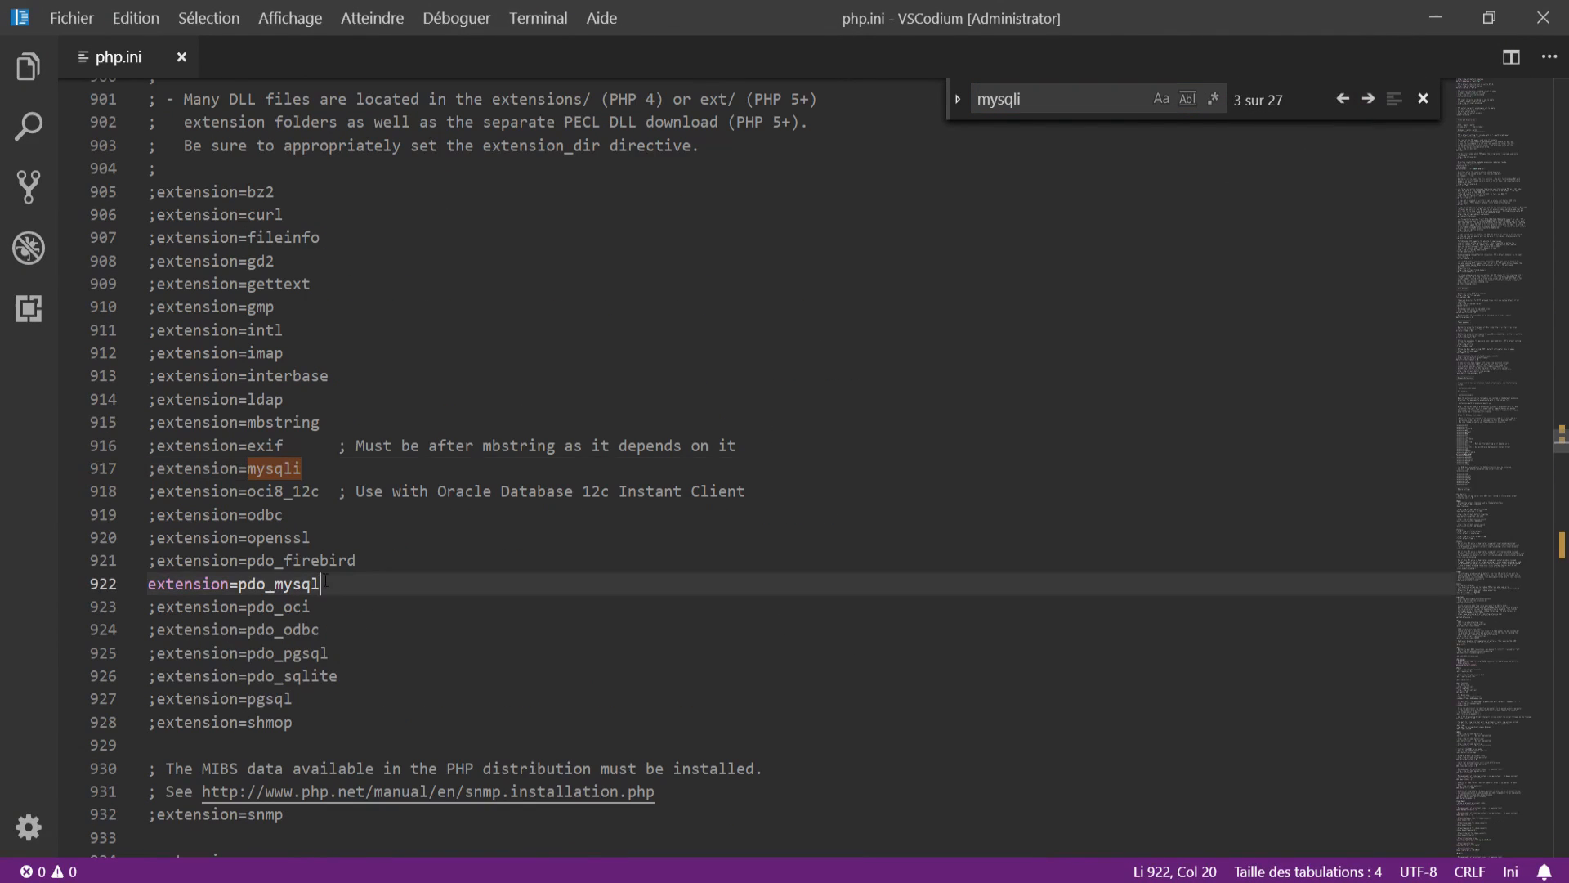
{"action": "left_click", "coordinate": [157, 469]}
{"action": "key", "text": "BackSpace"}
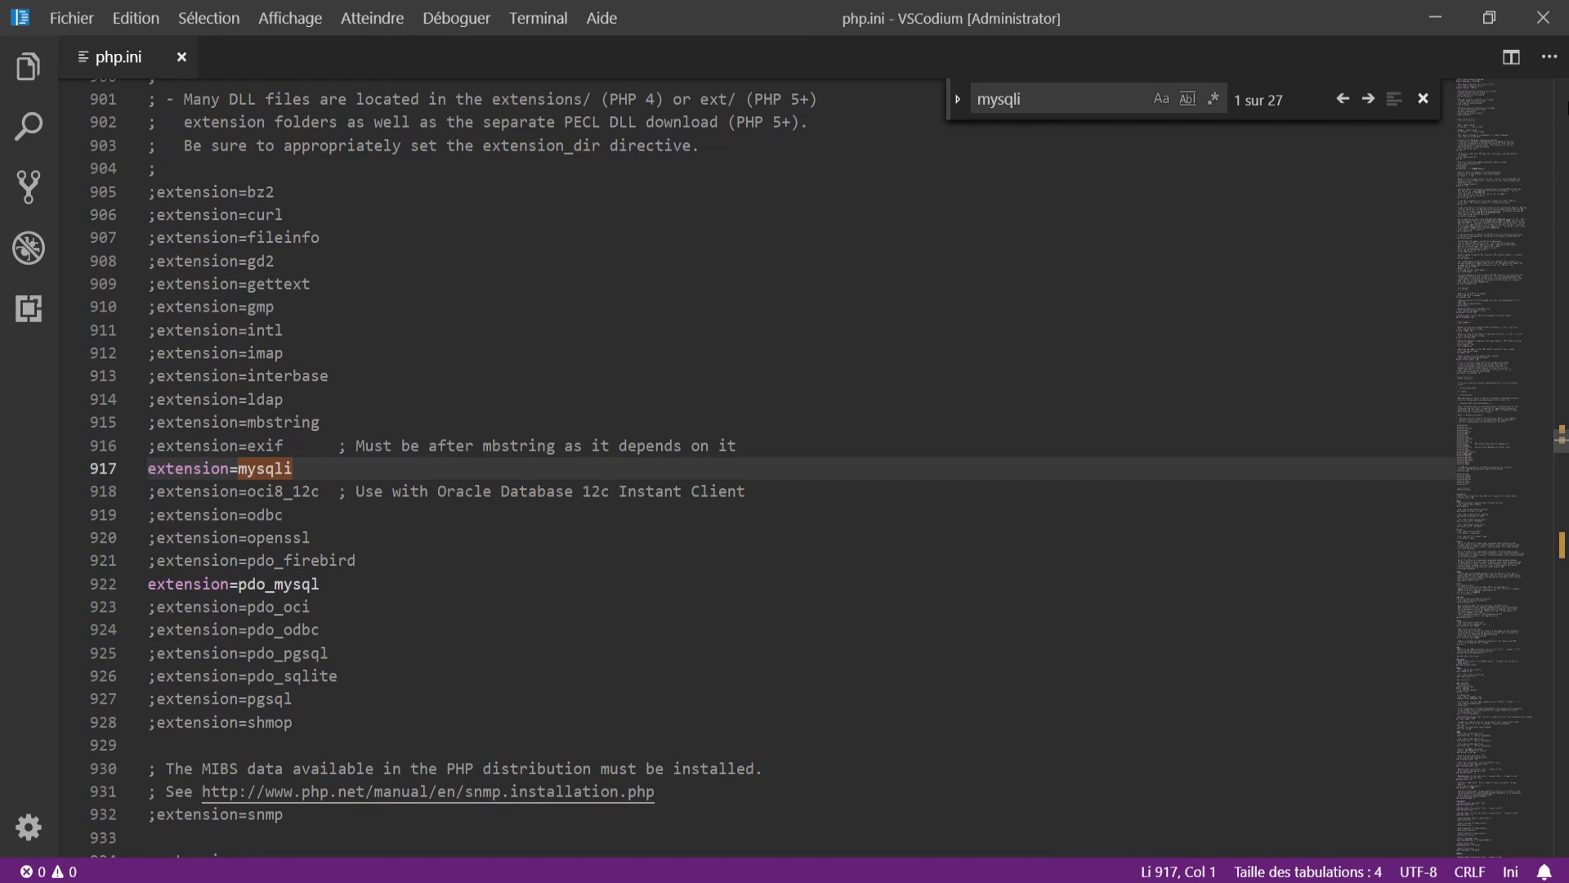
{"action": "left_click", "coordinate": [1423, 98]}
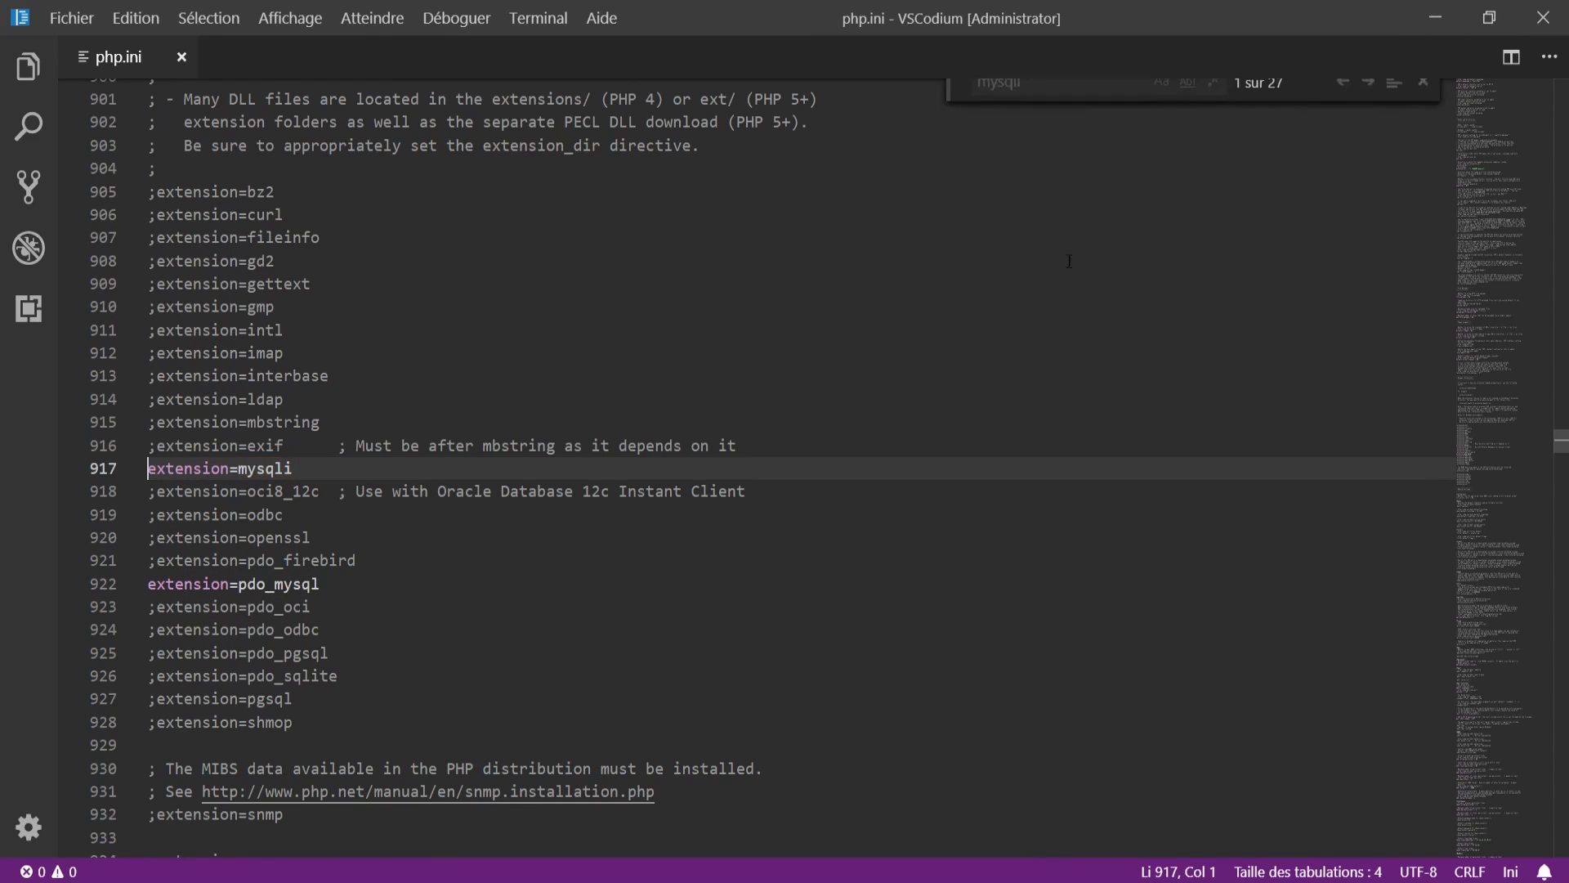
{"action": "left_click", "coordinate": [179, 58]}
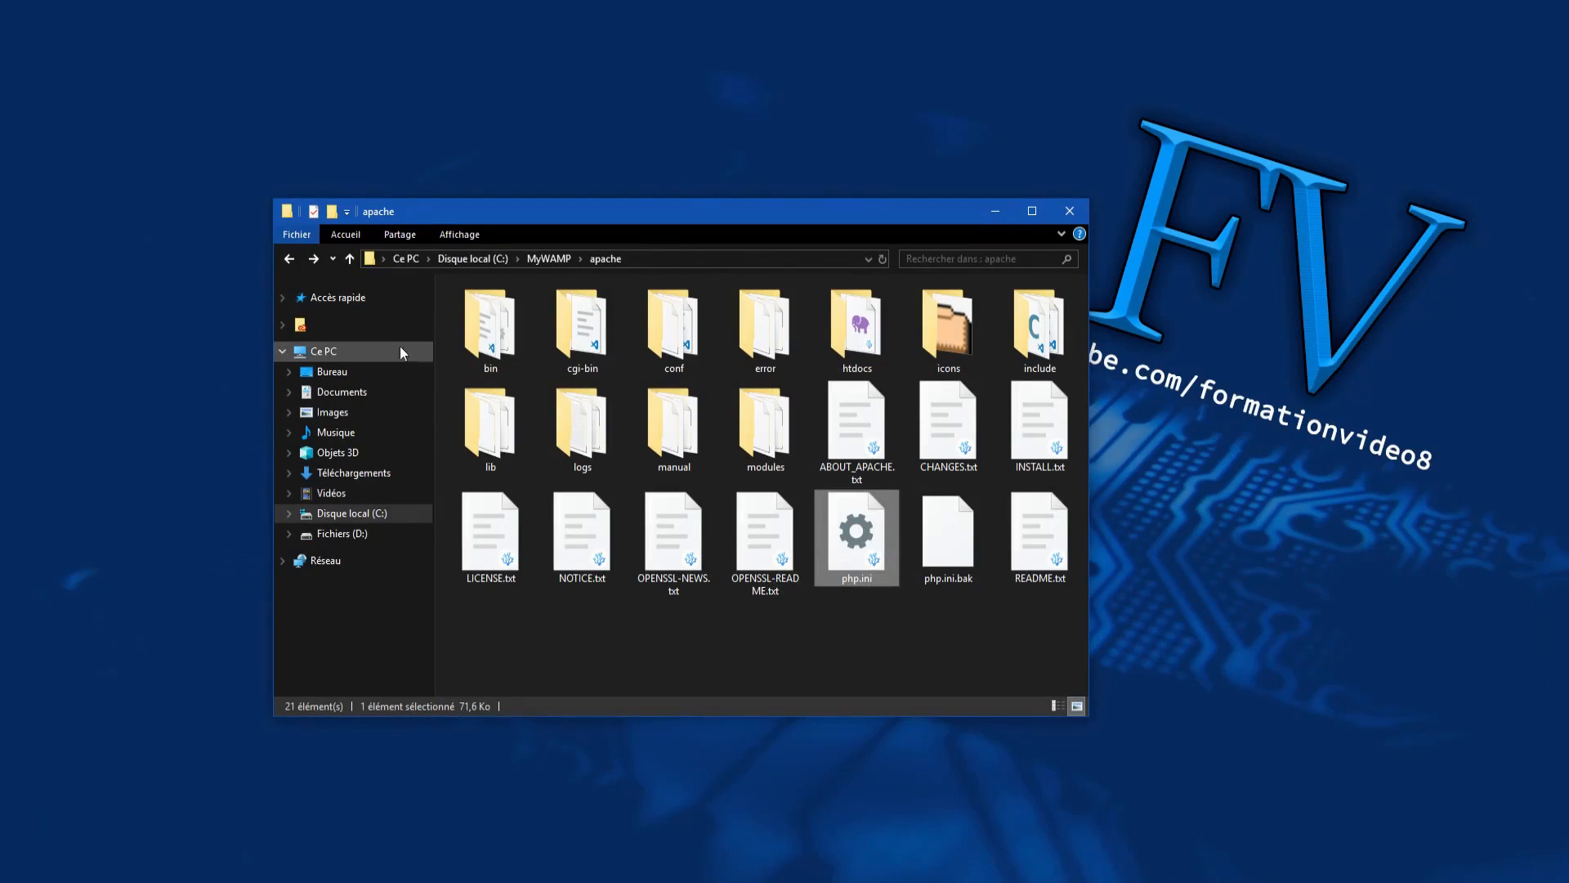
Step: Open the htdocs folder in C:\MyWAMP\apache, then switch to the administrator PowerShell window
{"action": "double_click", "coordinate": [836, 322]}
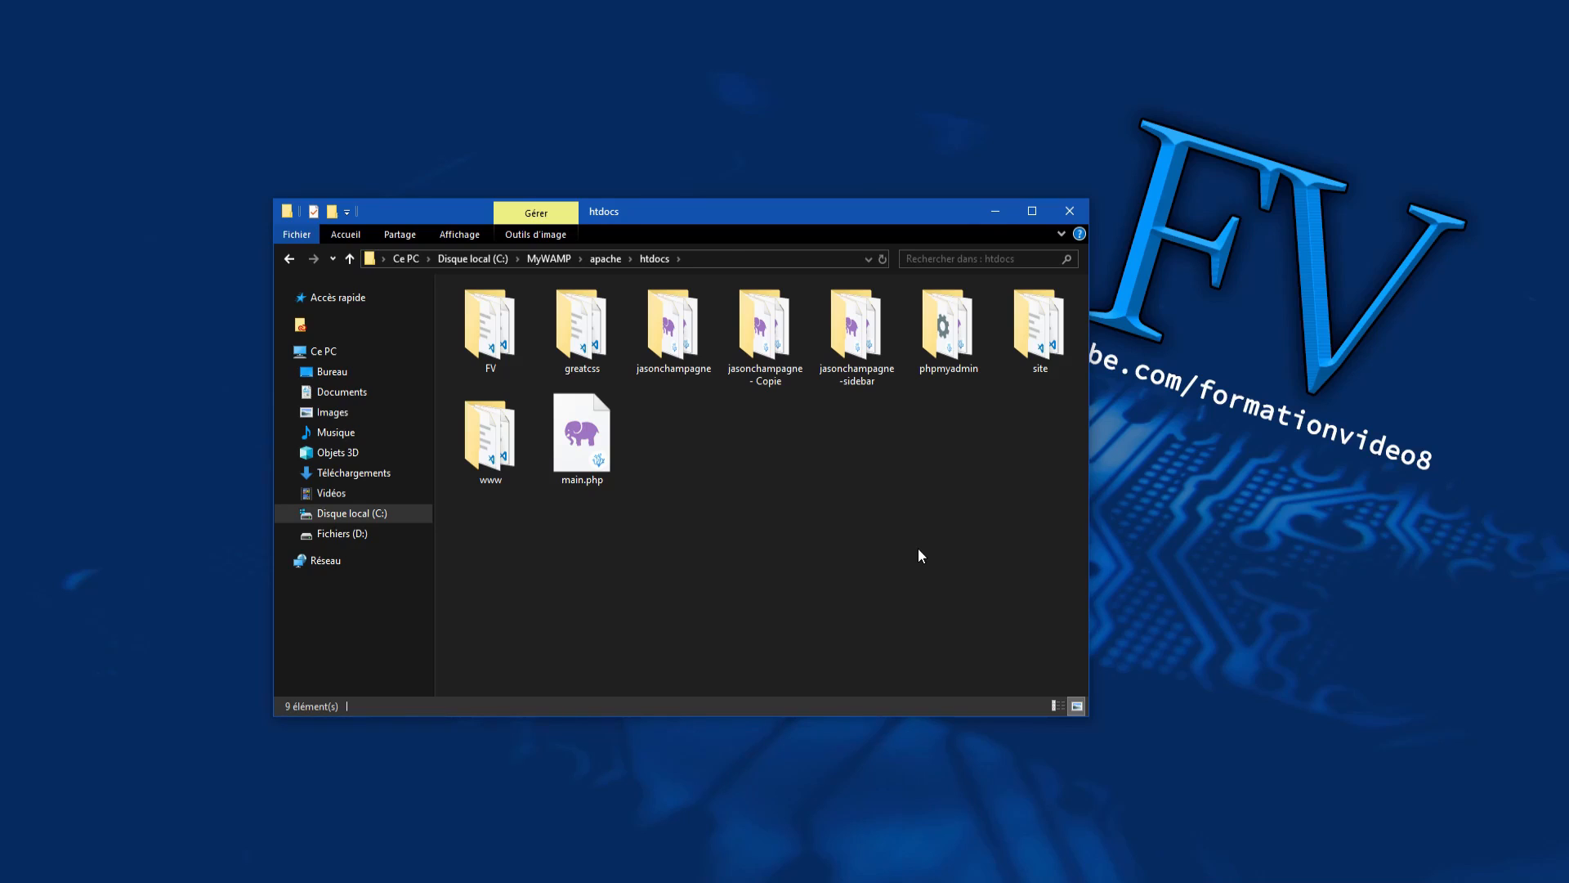
{"action": "key", "text": "alt+Tab"}
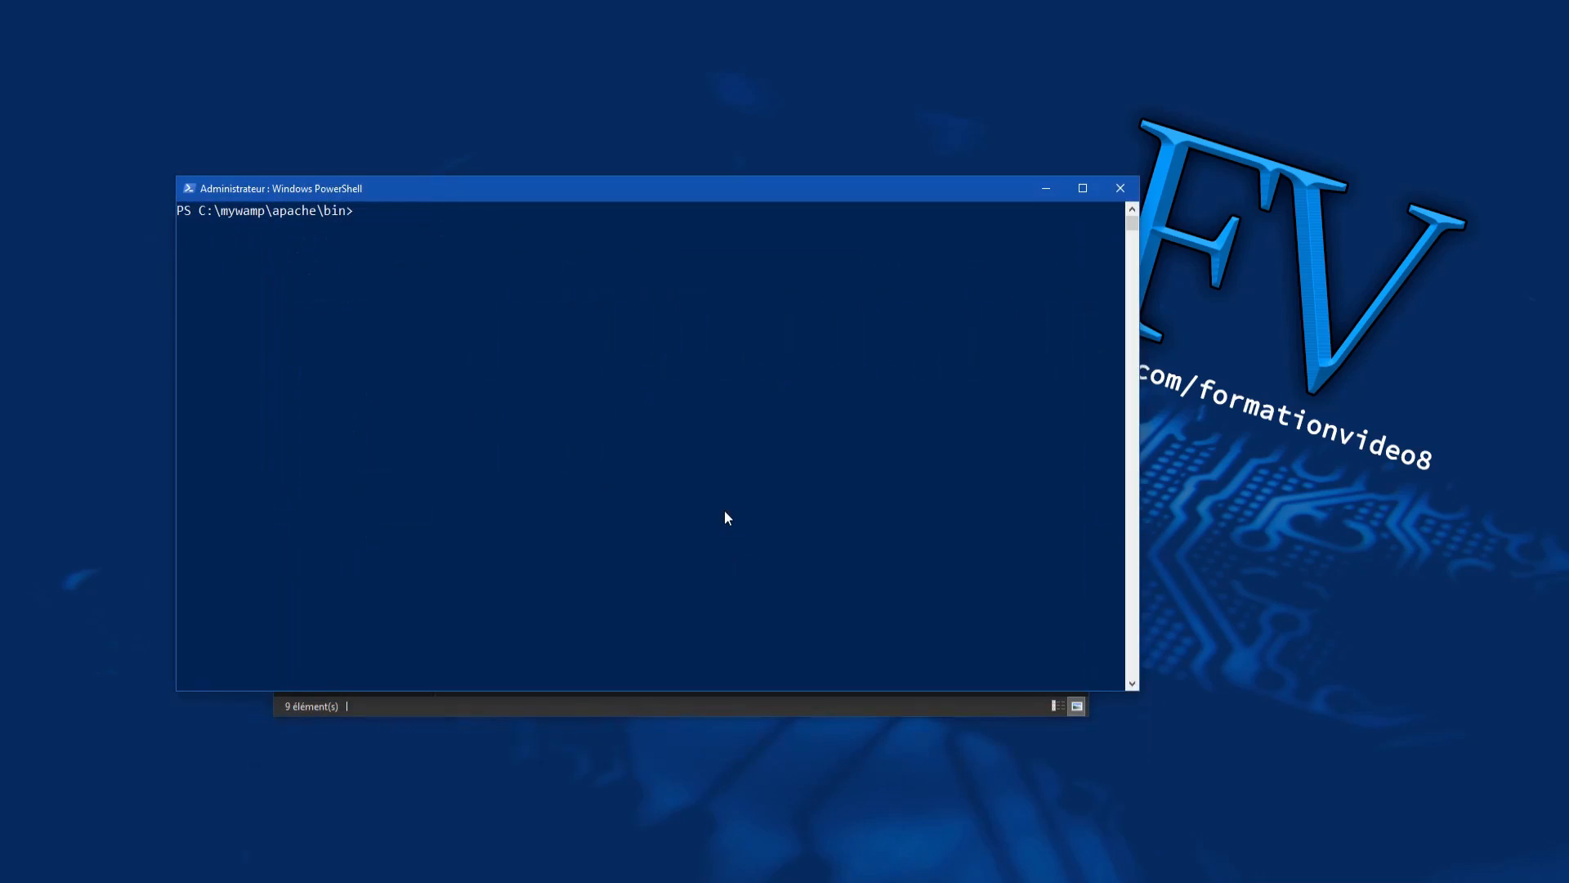
Step: Run .\mysqld.exe --console from C:\mywamp\mysql\bin to start MySQL 8.0.11 on port 3306
{"action": "type", "text": "httpd"}
{"action": "key", "text": "Tab"}
{"action": "left_click", "coordinate": [1046, 196]}
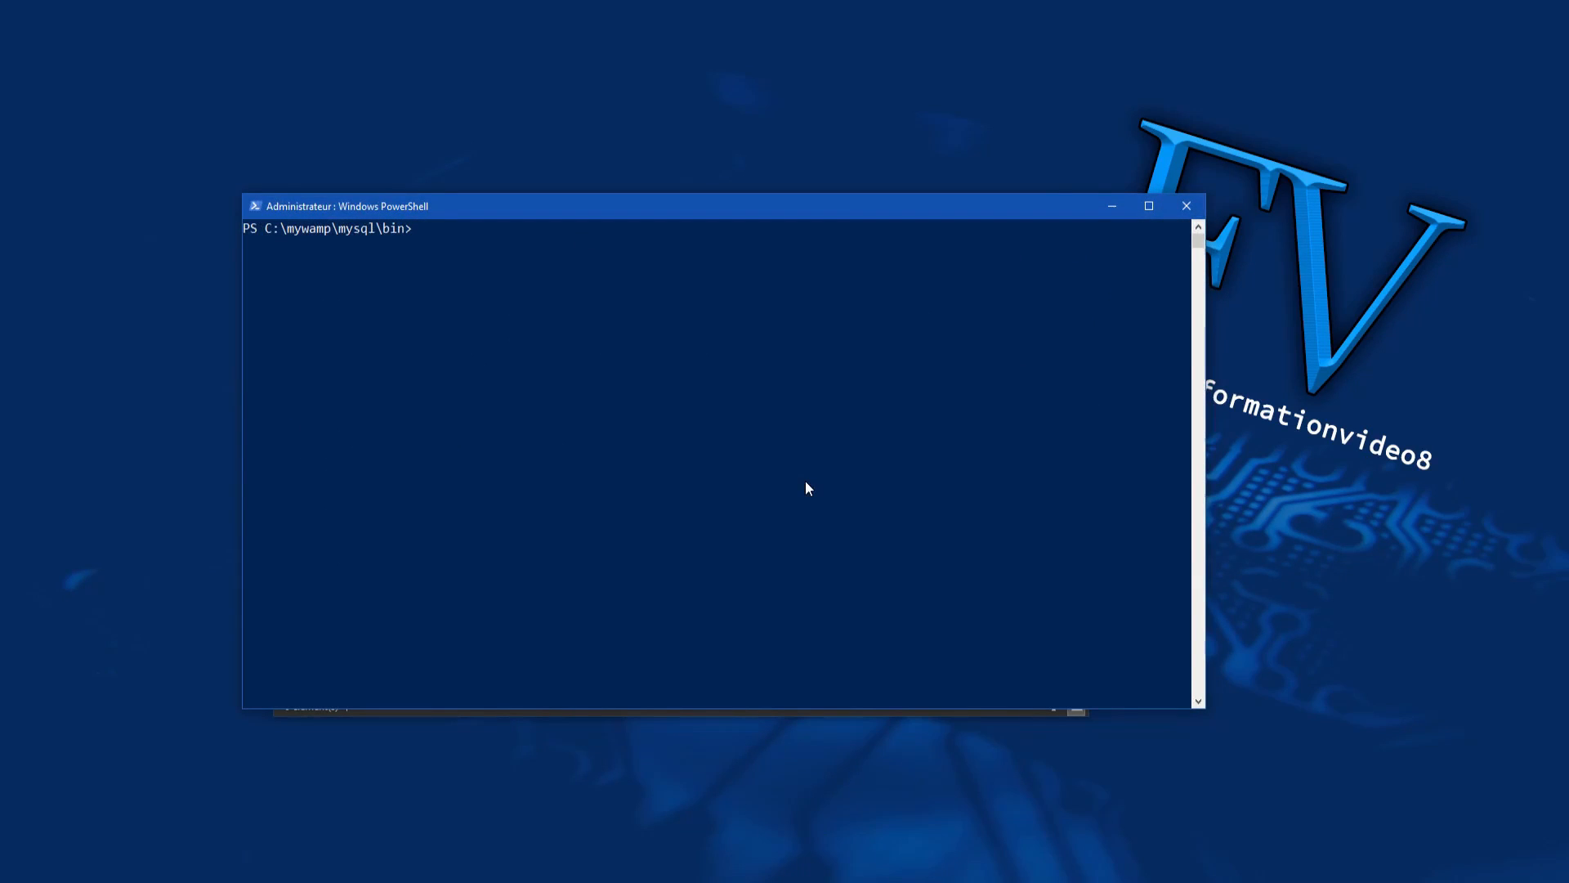
{"action": "type", "text": "httpd"}
{"action": "key", "text": "BackSpace"}
{"action": "key", "text": "BackSpace"}
{"action": "key", "text": "BackSpace"}
{"action": "key", "text": "BackSpace"}
{"action": "key", "text": "BackSpace"}
{"action": "type", "text": "mysq"}
{"action": "key", "text": "BackSpace"}
{"action": "key", "text": "BackSpace"}
{"action": "key", "text": "BackSpace"}
{"action": "type", "text": "ysqld"}
{"action": "key", "text": "Tab"}
{"action": "type", "text": "--ci"}
{"action": "key", "text": "BackSpace"}
{"action": "type", "text": "onsole"}
{"action": "key", "text": "Return"}
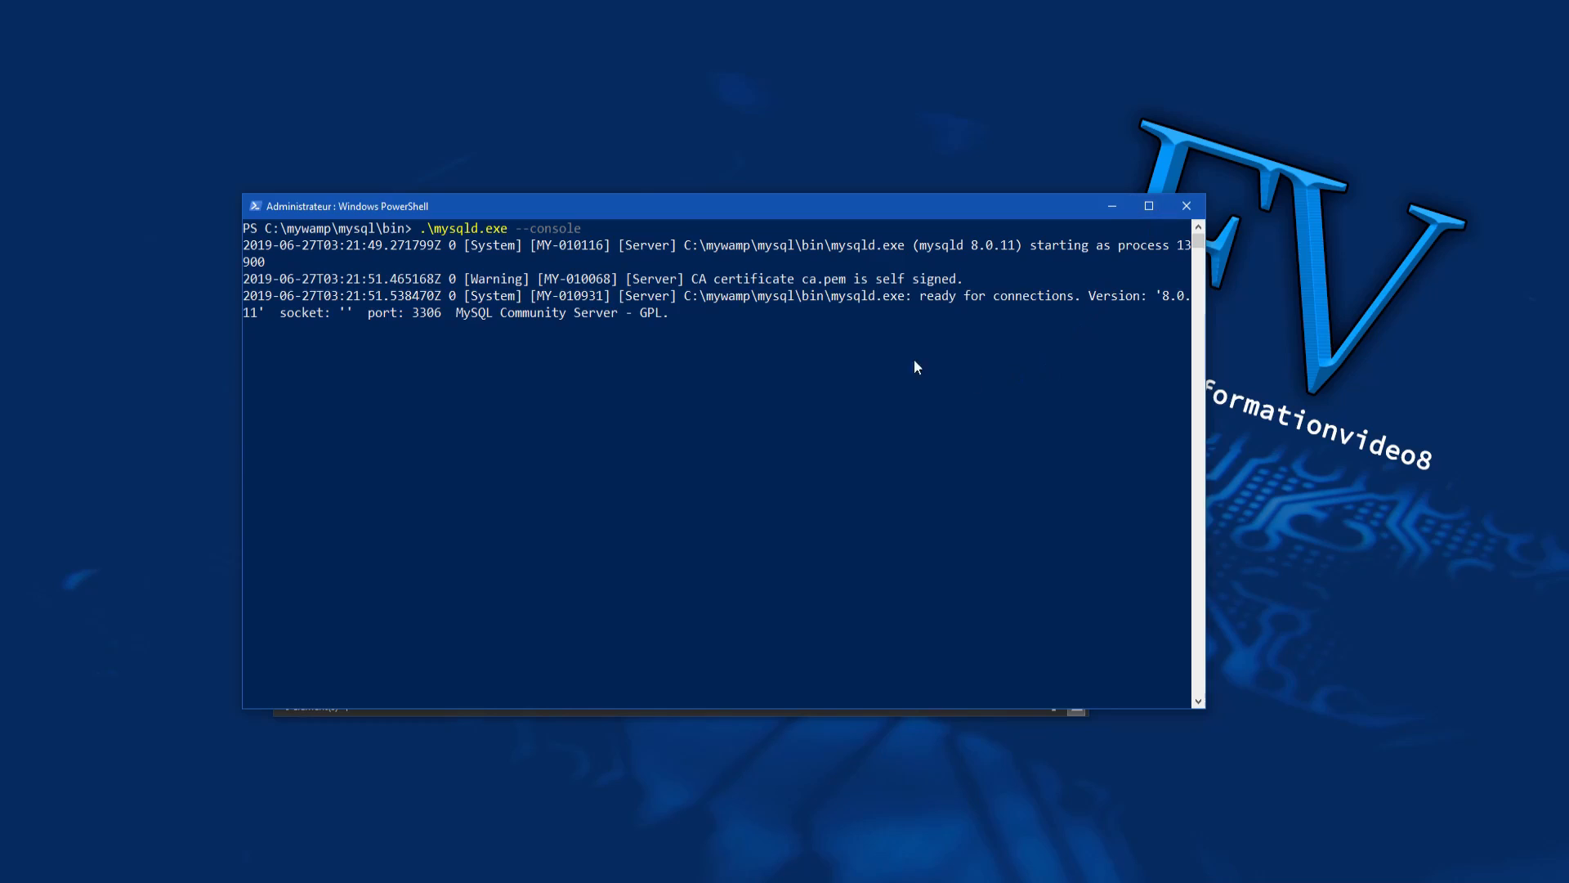
Step: Hide the MySQL console and load localhost/phpmyadmin in Firefox
{"action": "left_click", "coordinate": [1111, 206]}
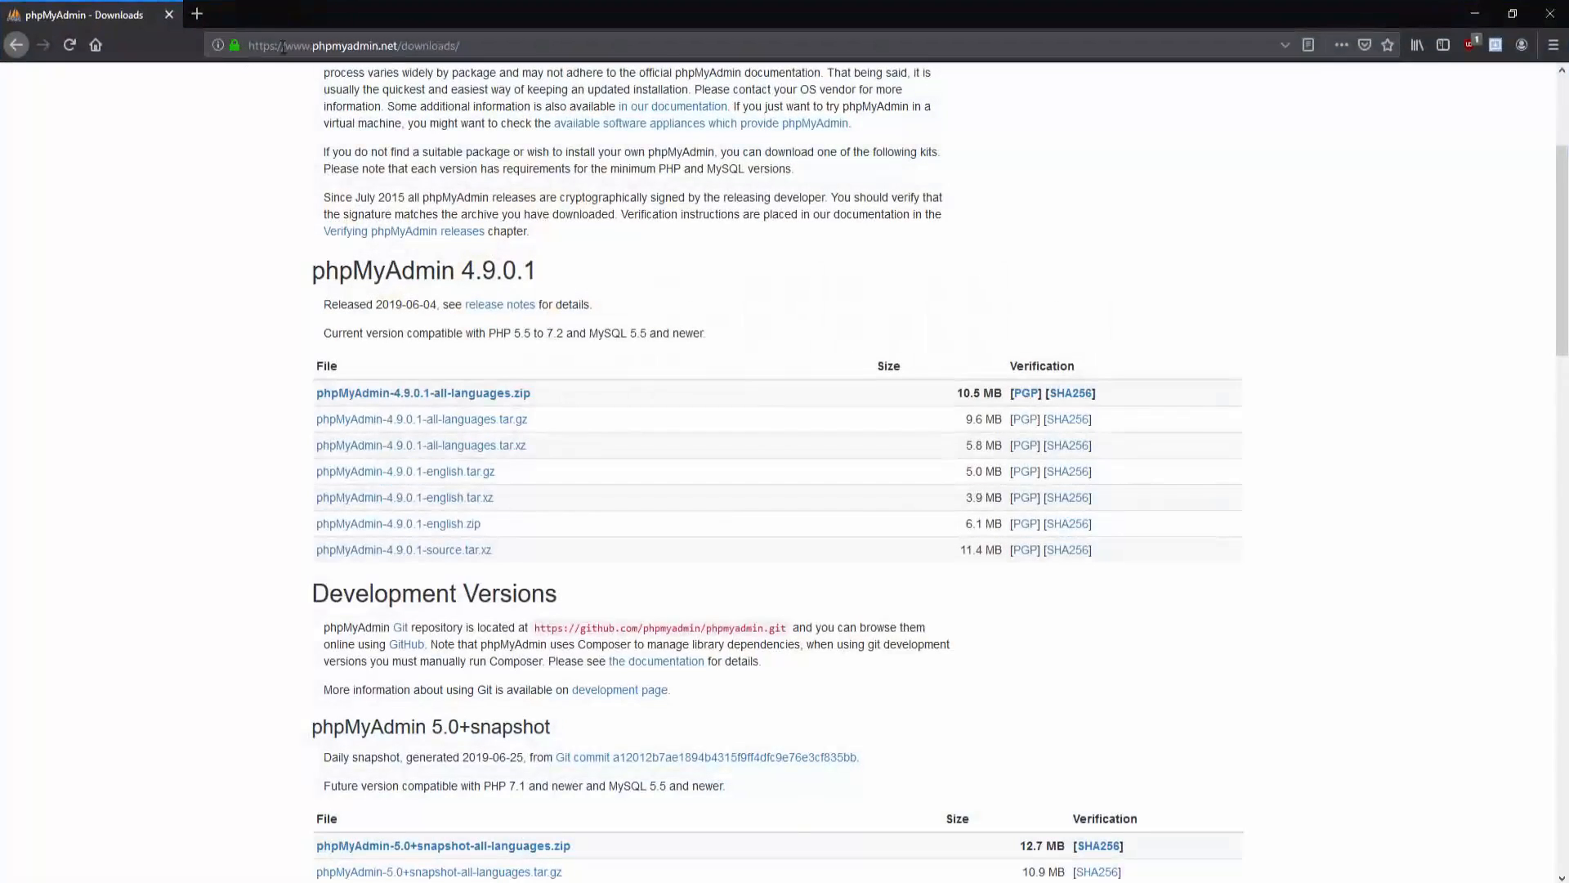
{"action": "left_click", "coordinate": [281, 47]}
{"action": "type", "text": "local"}
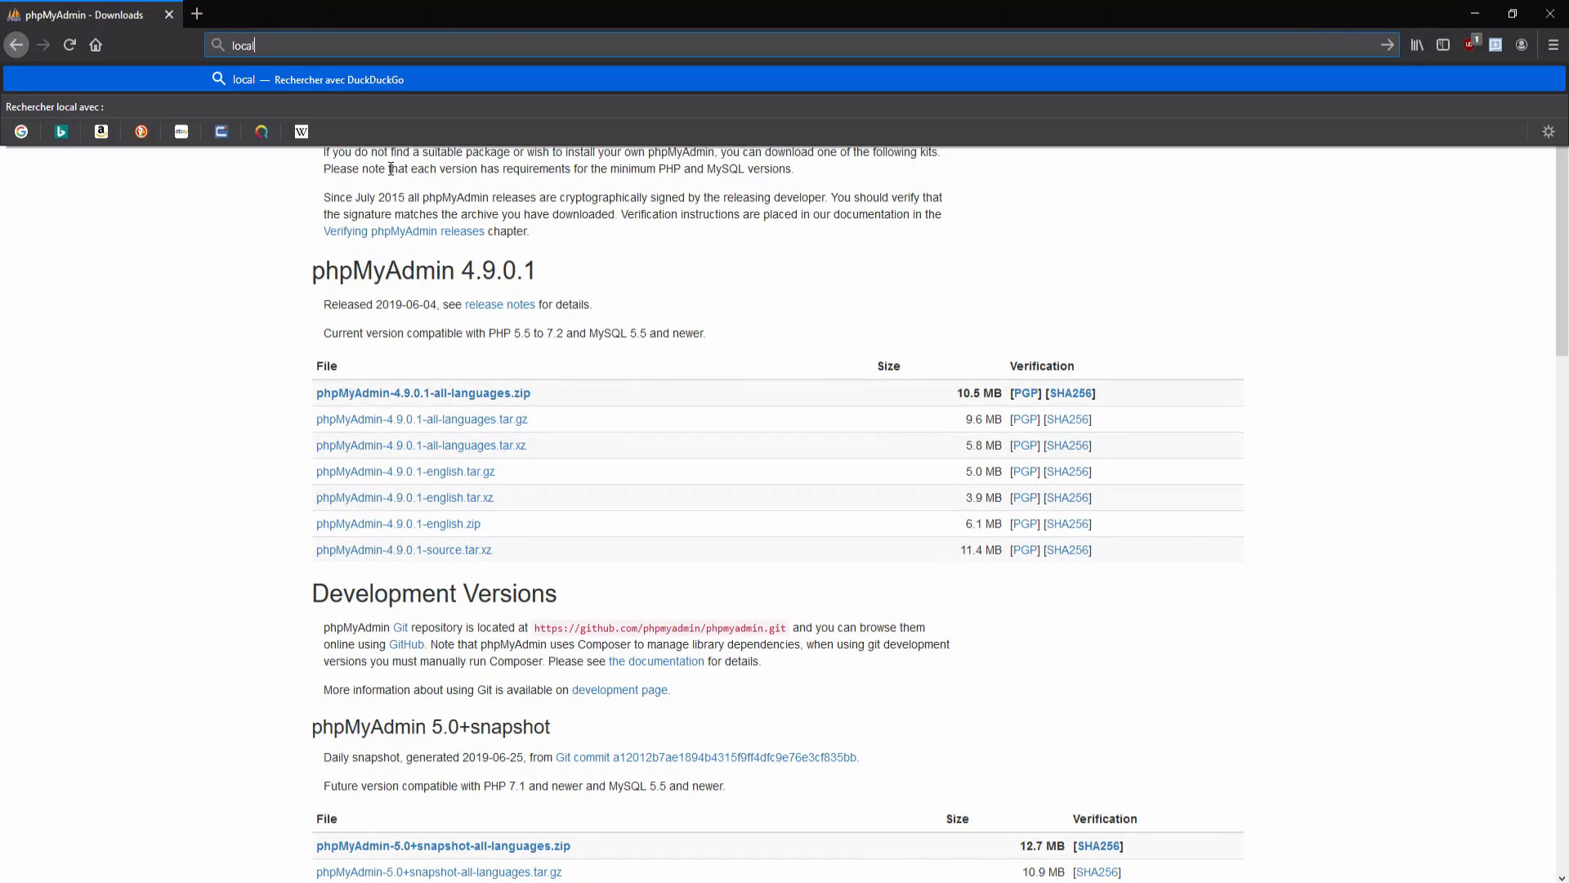
{"action": "type", "text": "host/phpmy"}
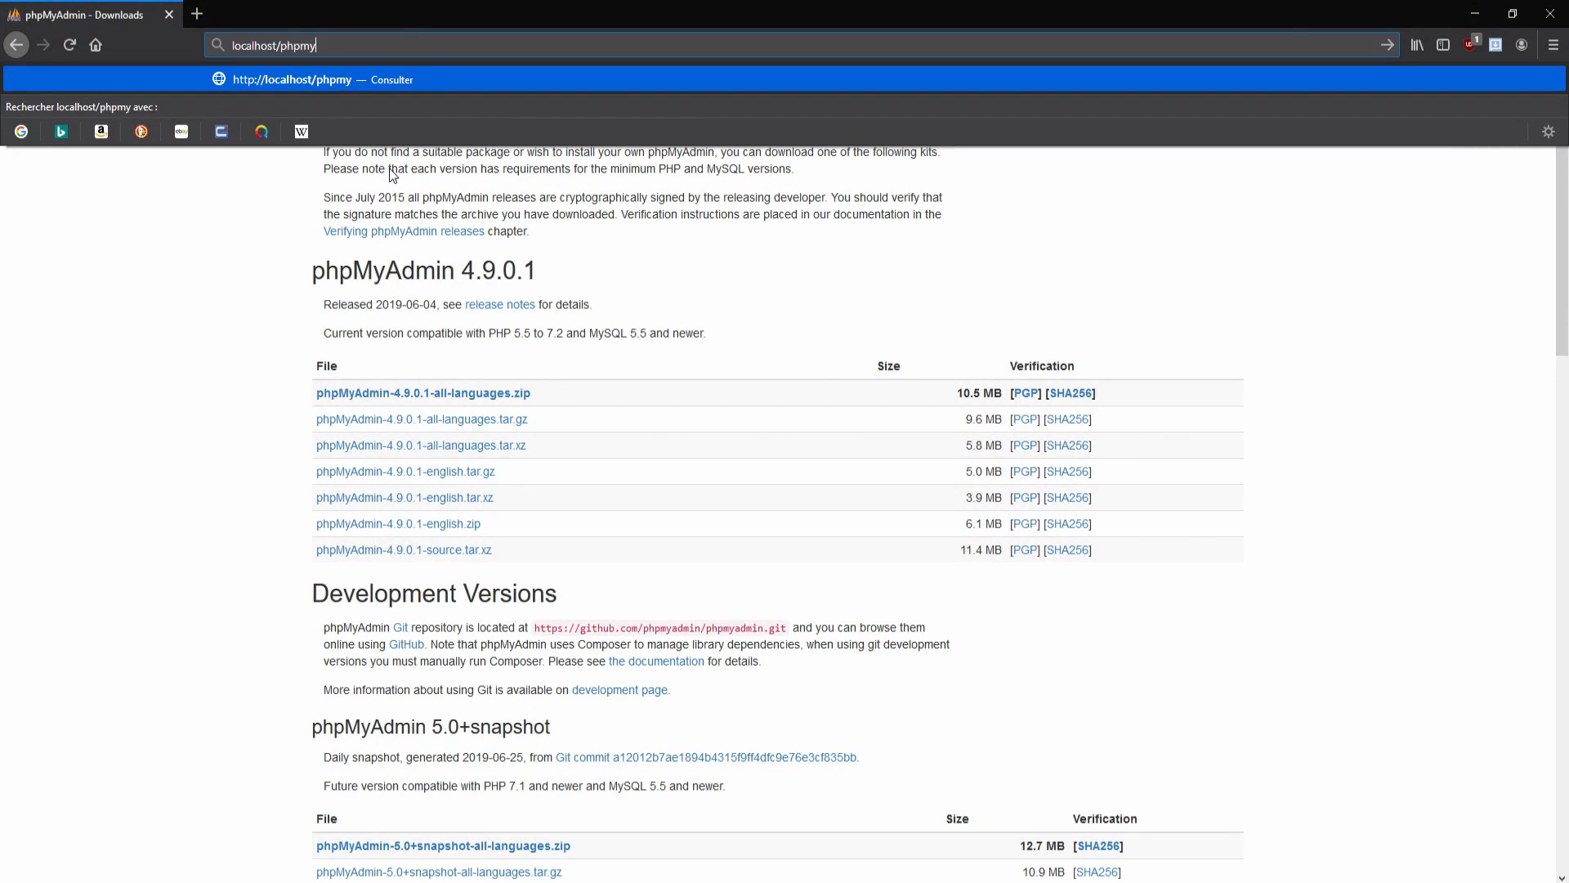
{"action": "type", "text": "admin"}
{"action": "key", "text": "Return"}
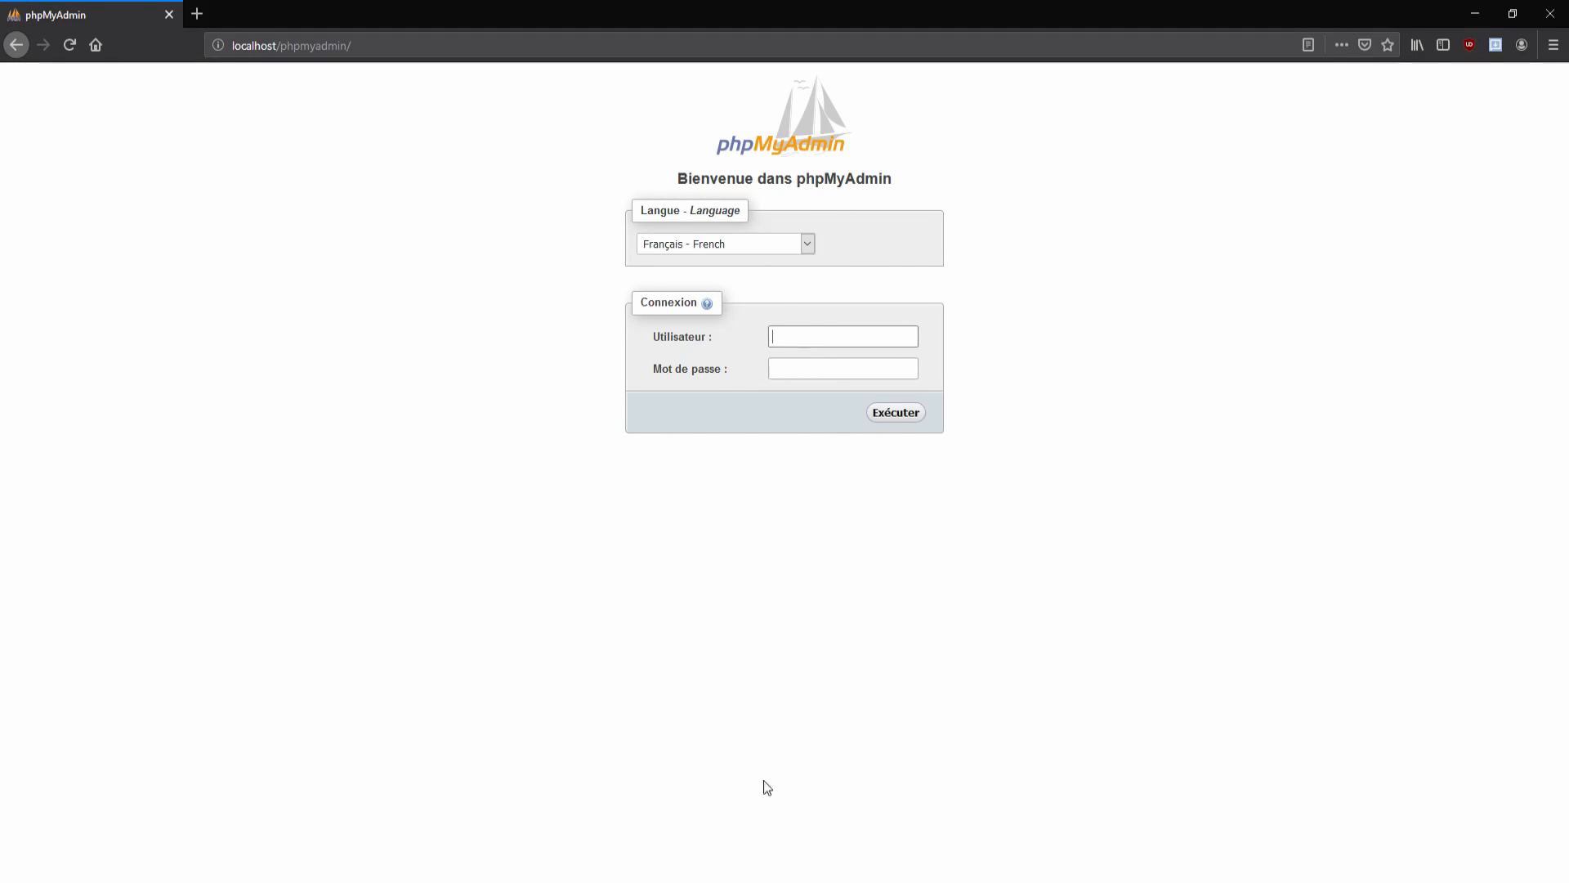
Step: Enter the user name 'root' in the phpMyAdmin Utilisateur field
{"action": "left_click", "coordinate": [506, 881]}
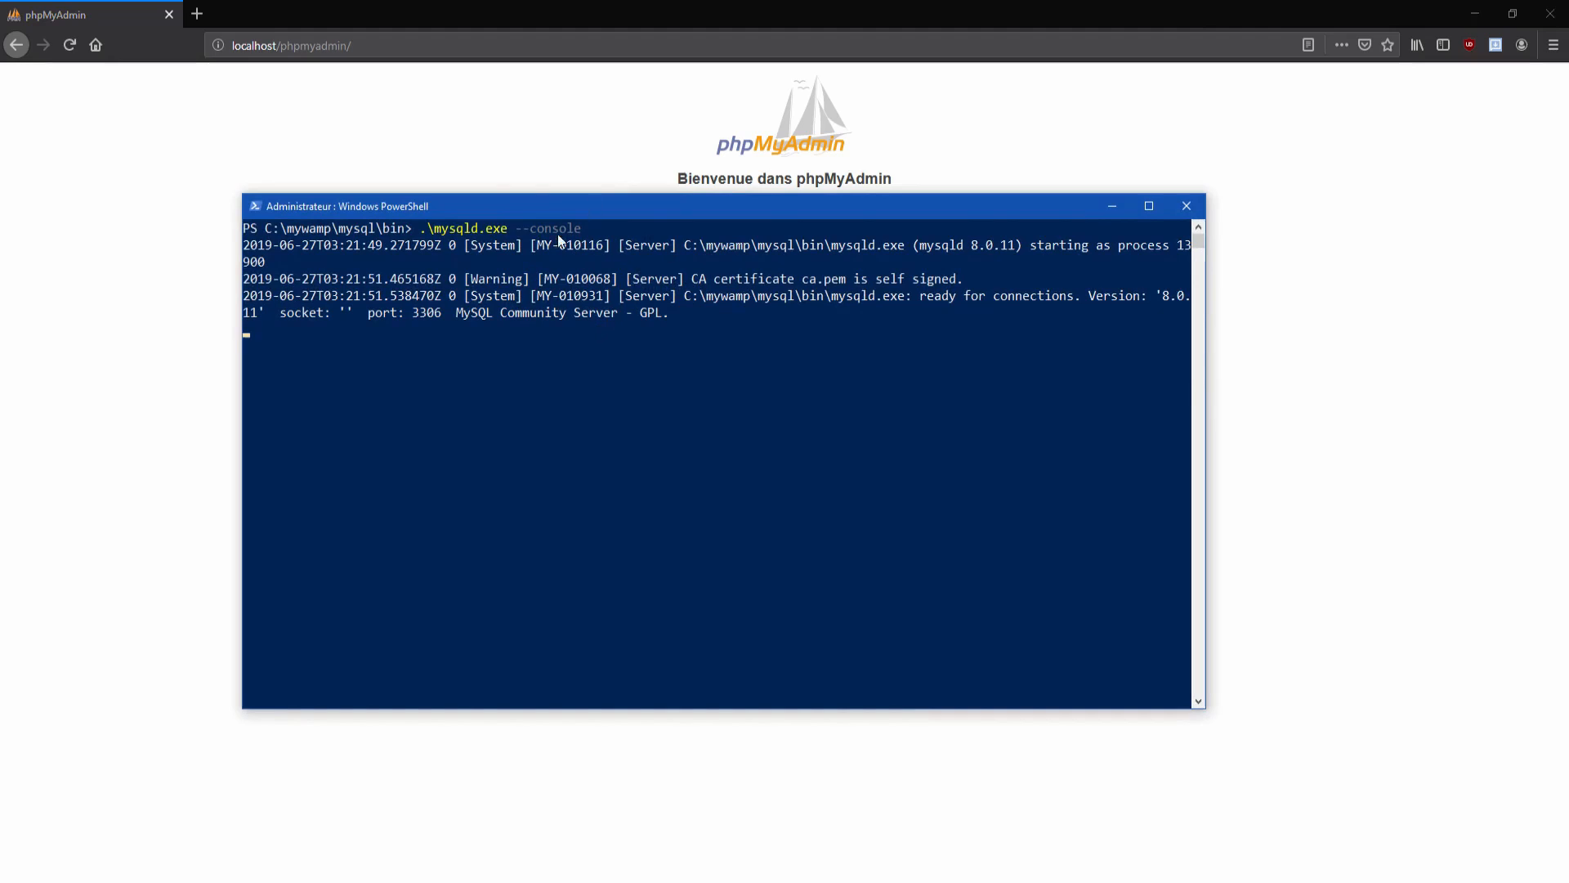
{"action": "left_click", "coordinate": [1113, 206]}
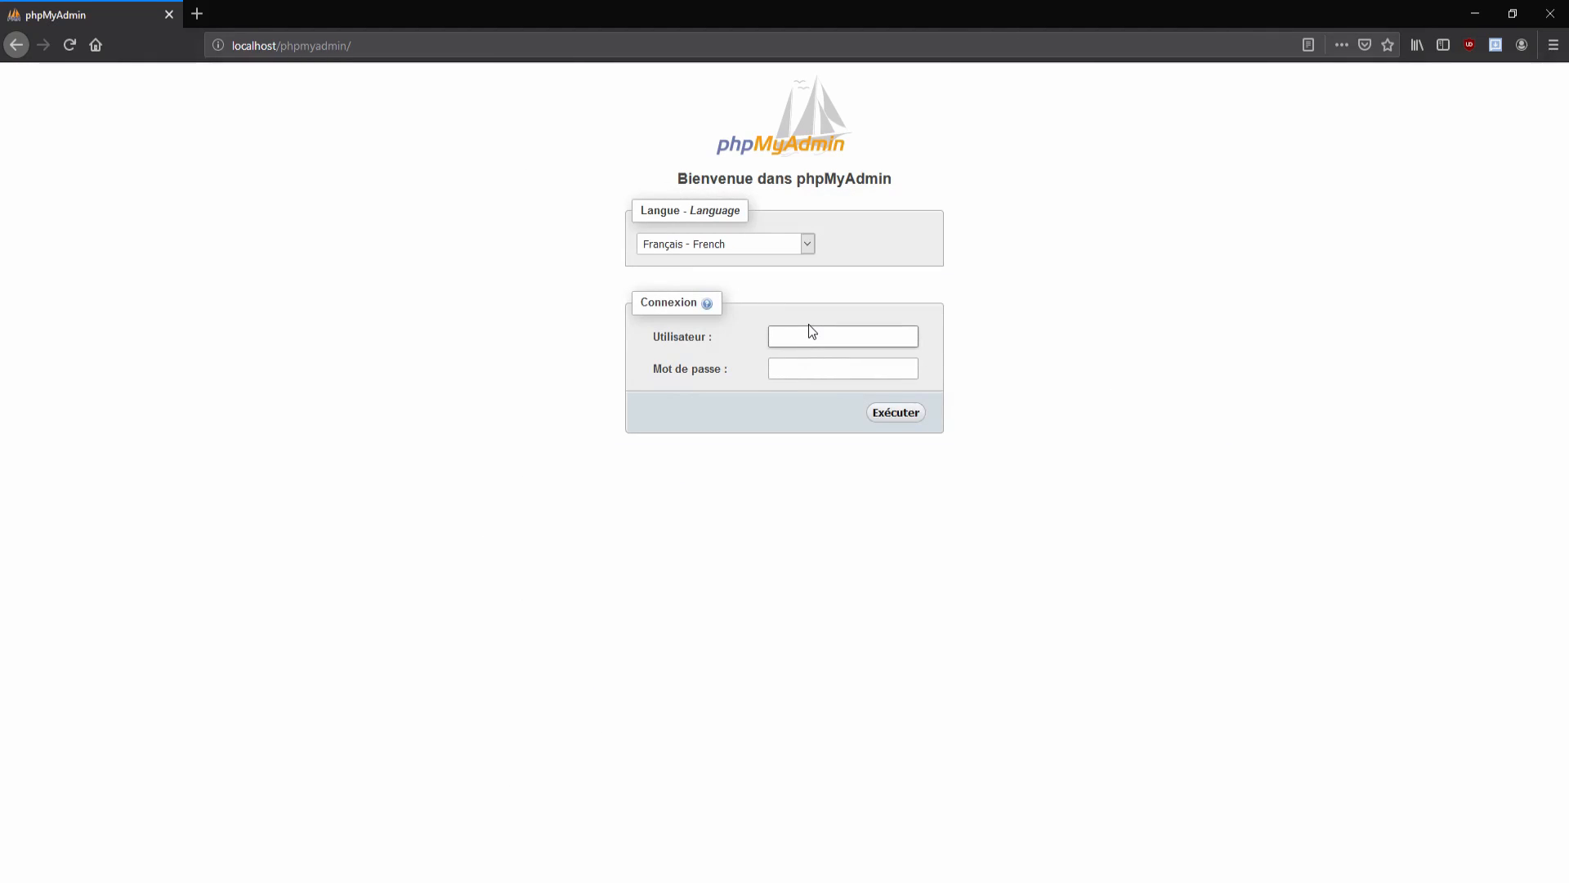
{"action": "left_click", "coordinate": [814, 336]}
{"action": "type", "text": "root"}
Step: Submit the login, open fv_database, and browse the rows of the fv_games table
{"action": "left_click", "coordinate": [877, 413]}
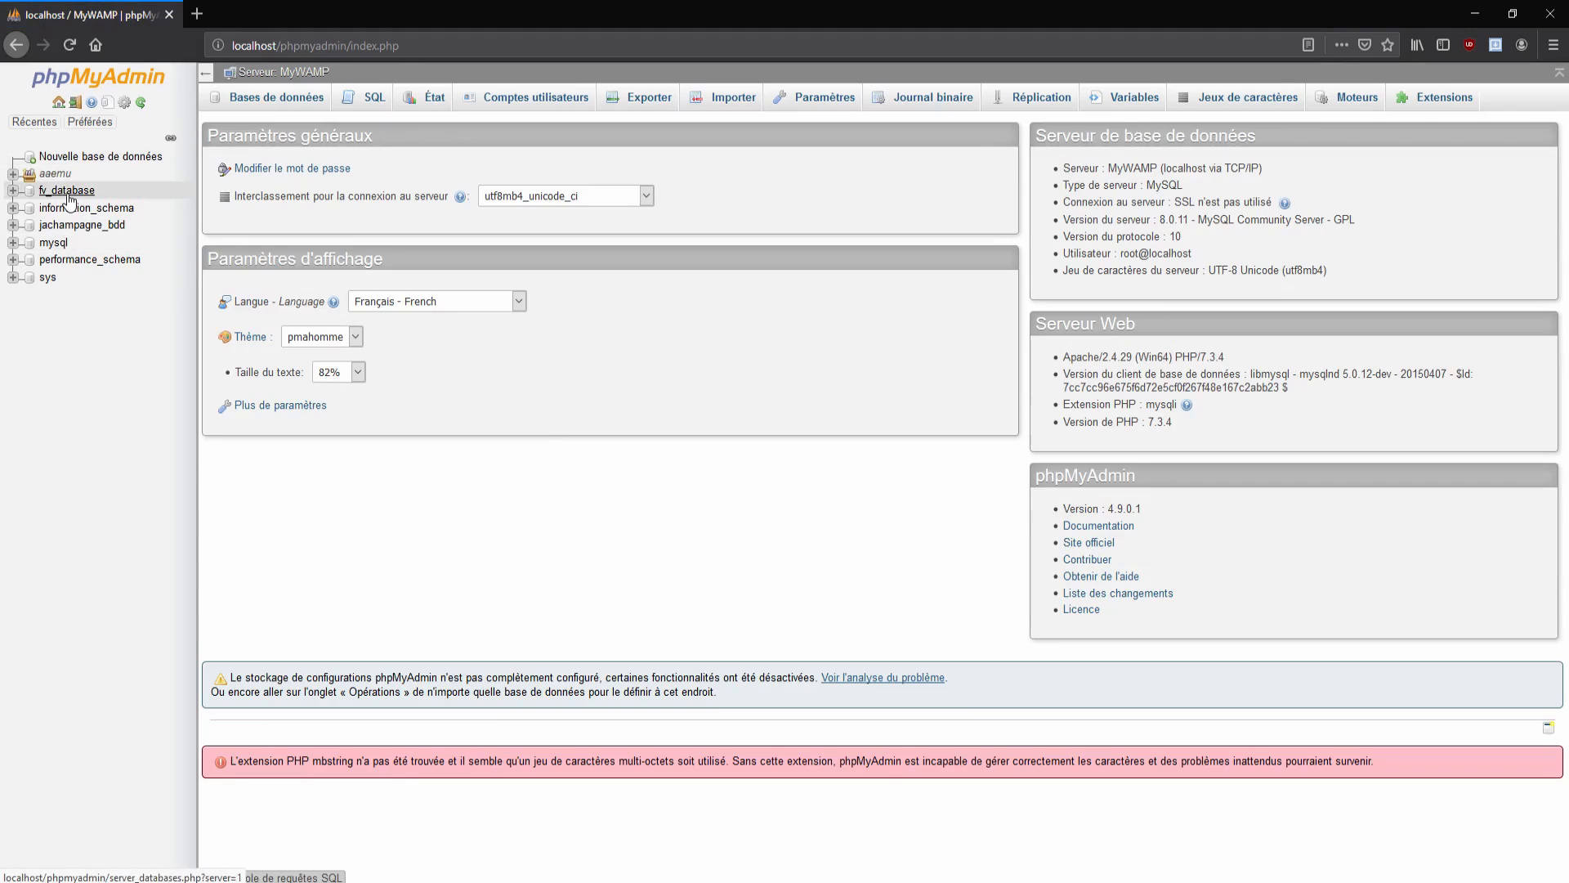
{"action": "left_click", "coordinate": [69, 193]}
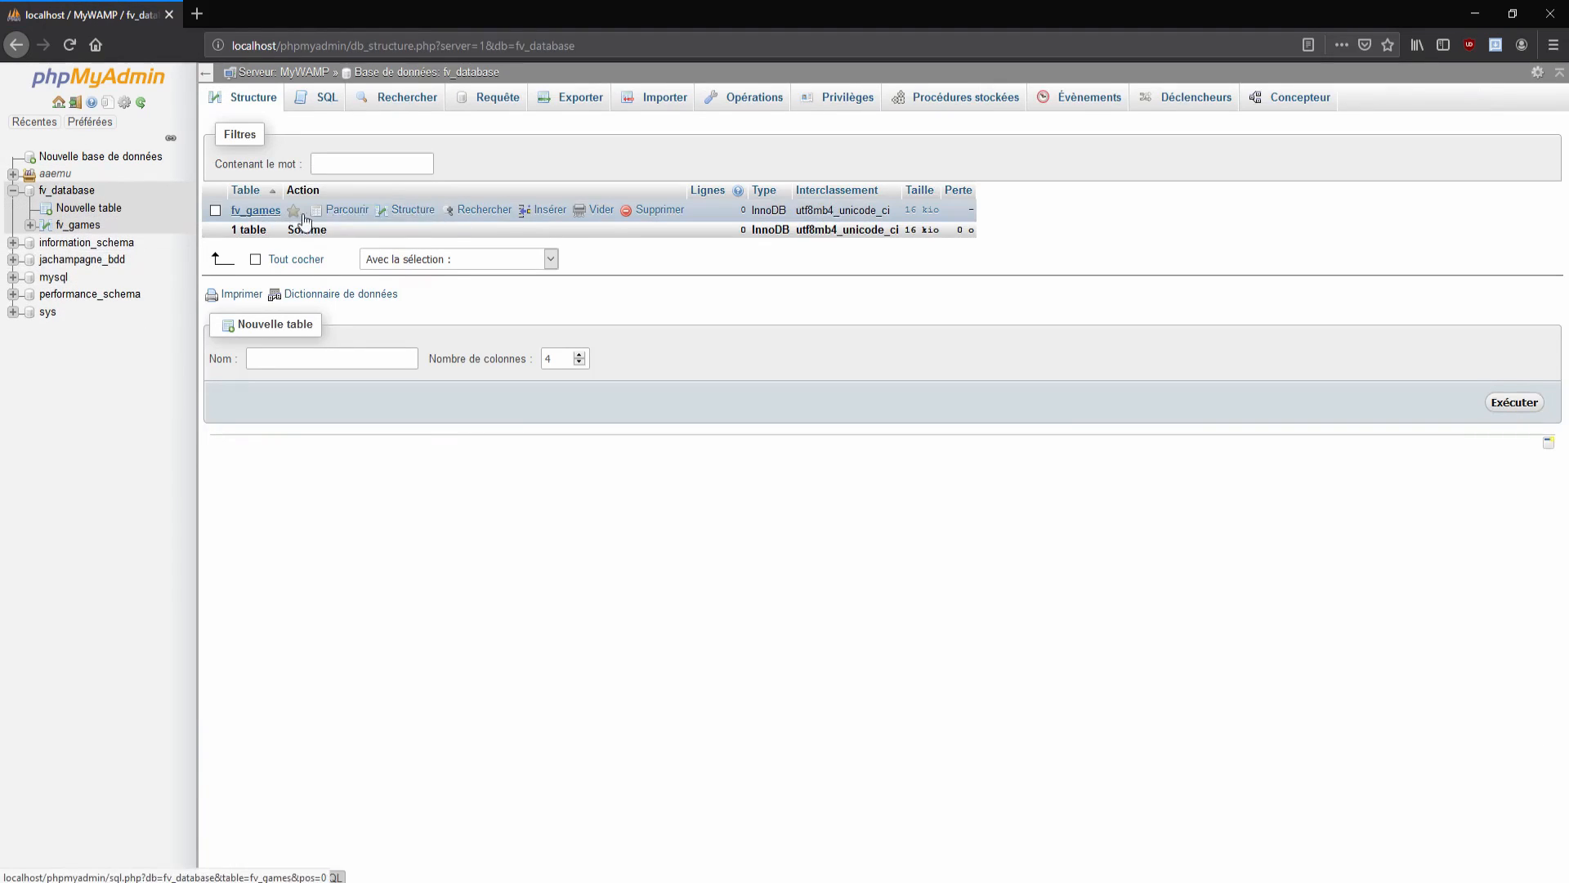
{"action": "left_click", "coordinate": [335, 215]}
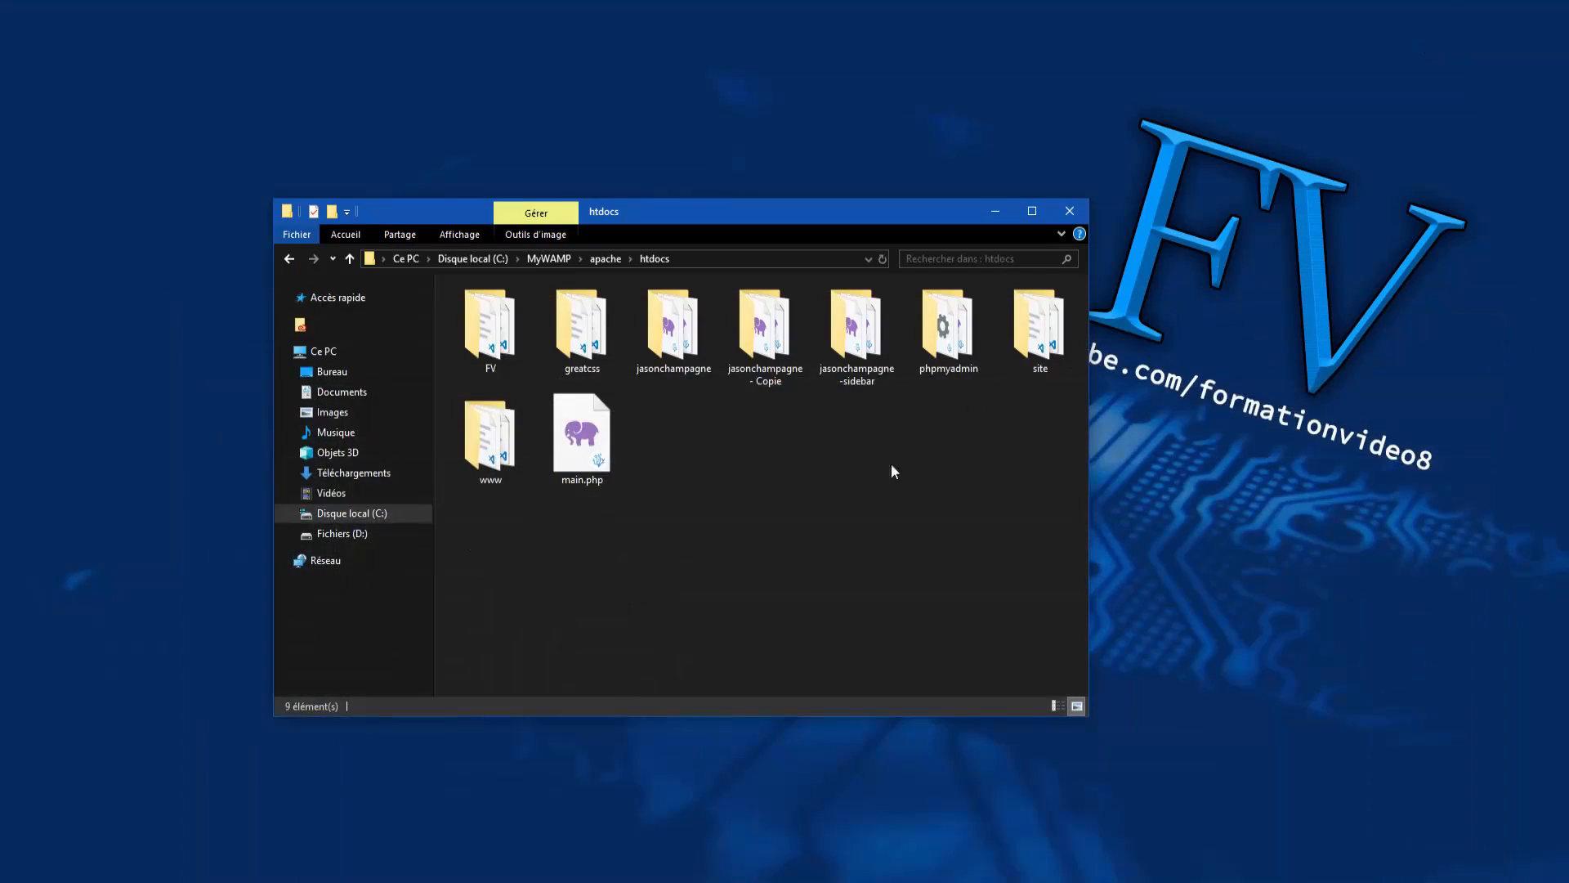
{"action": "left_click", "coordinate": [986, 219]}
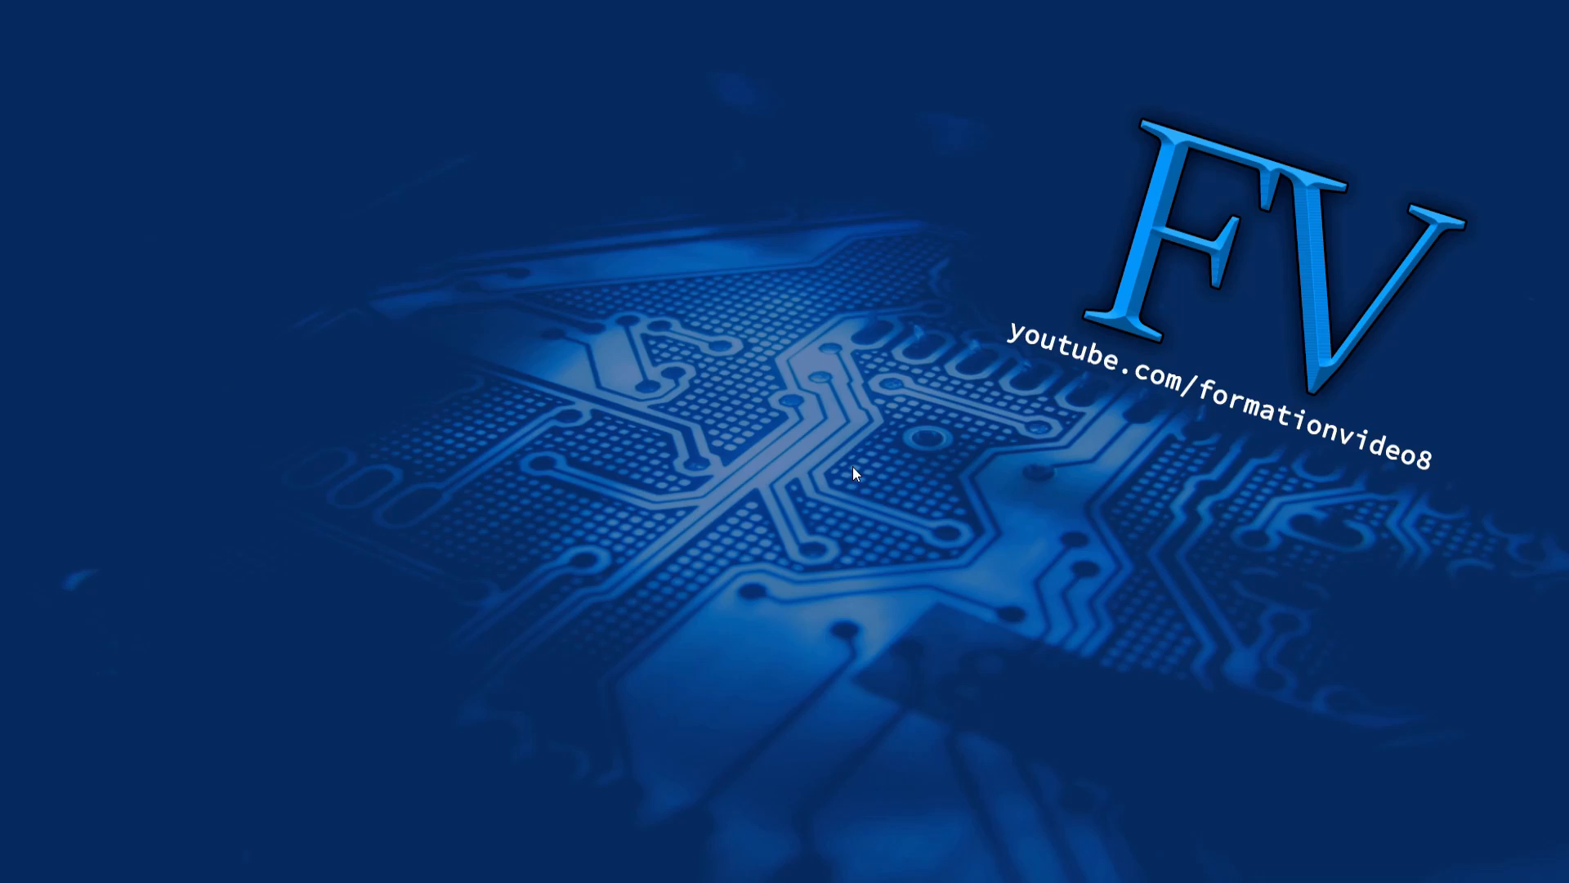
{"action": "key", "text": "alt+Tab"}
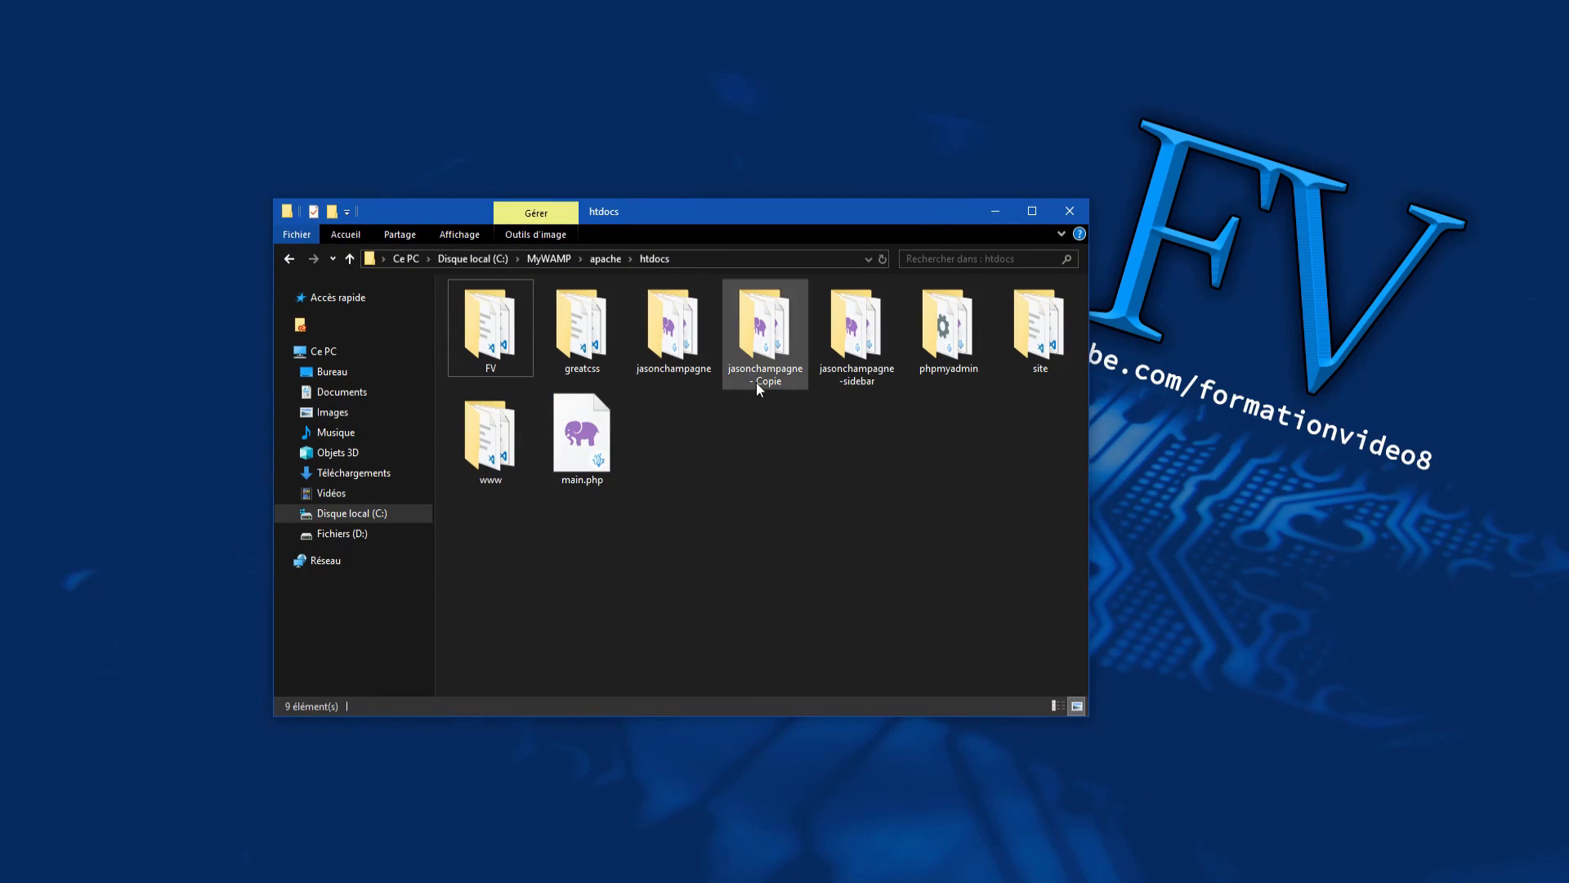
{"action": "mouse_move", "coordinate": [757, 383]}
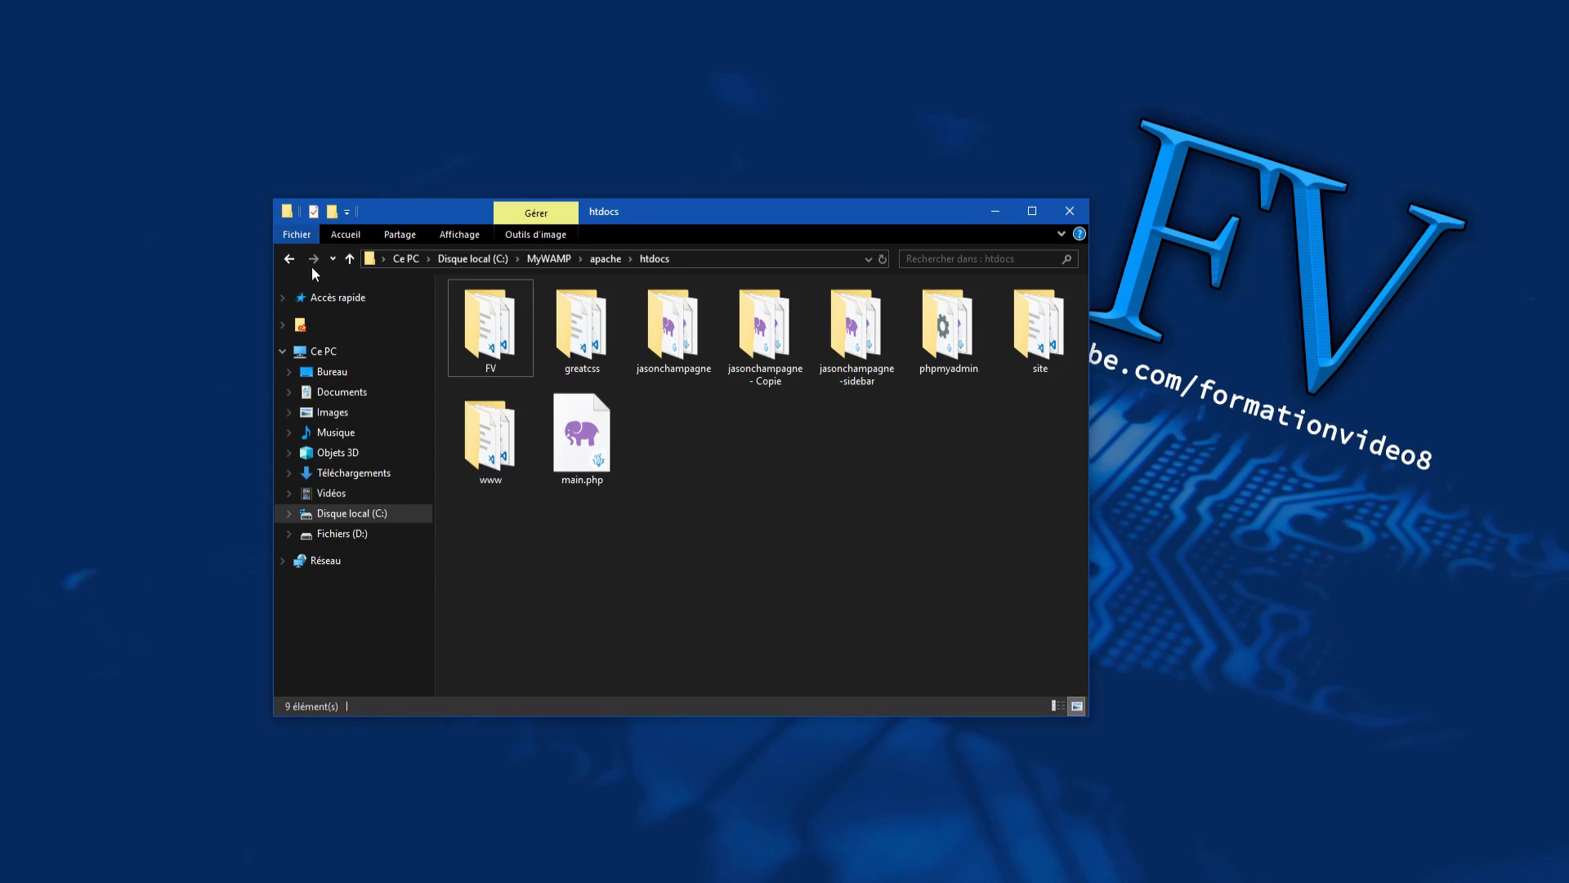
{"action": "left_click", "coordinate": [288, 258]}
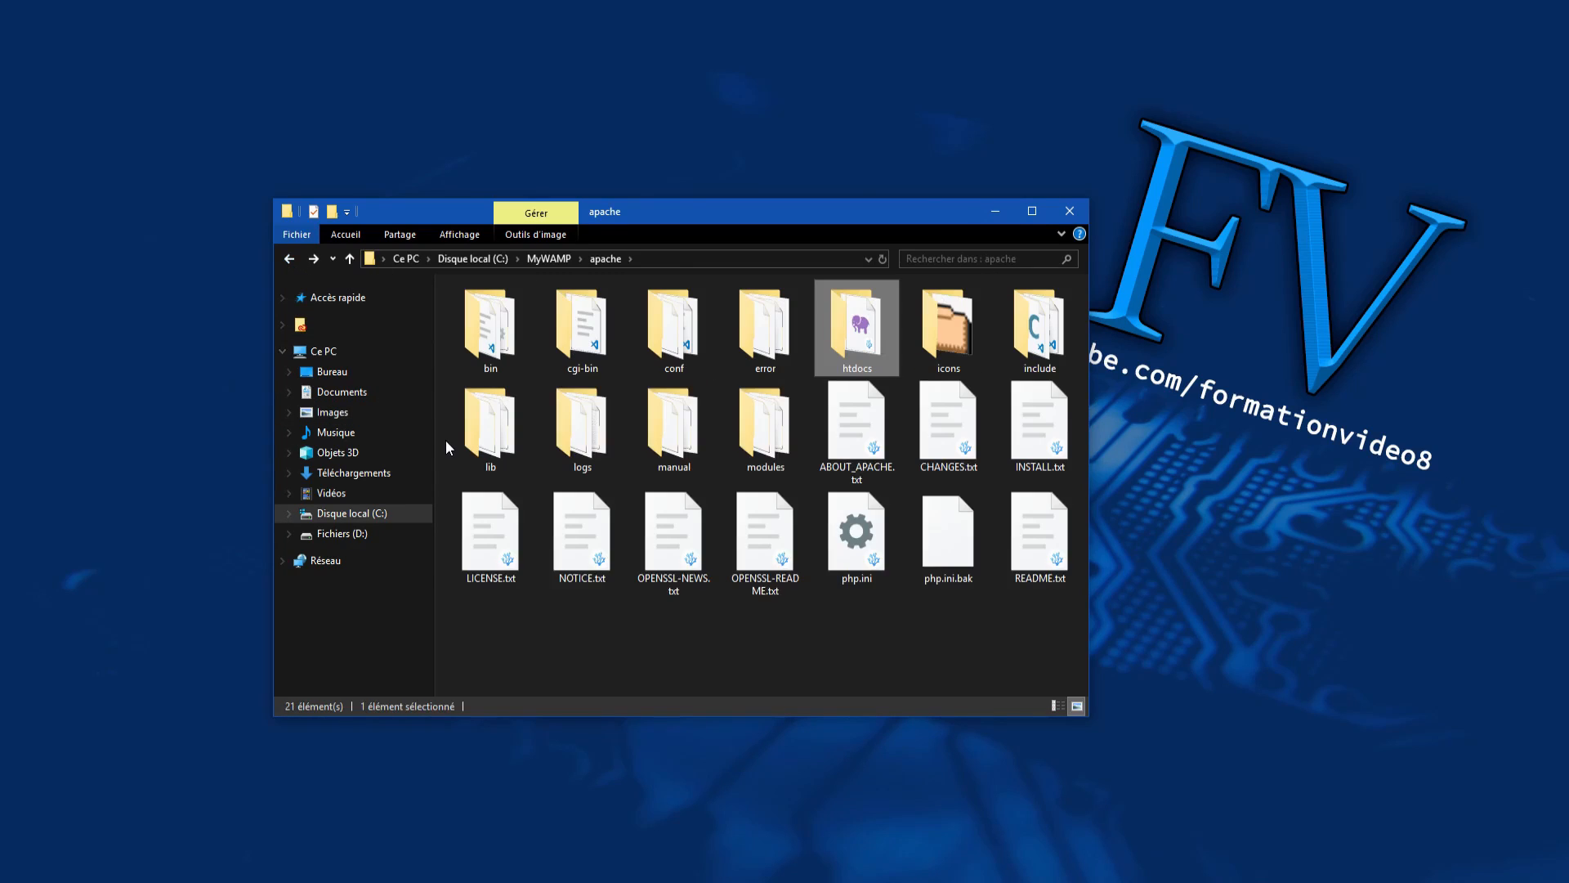
{"action": "mouse_move", "coordinate": [569, 569]}
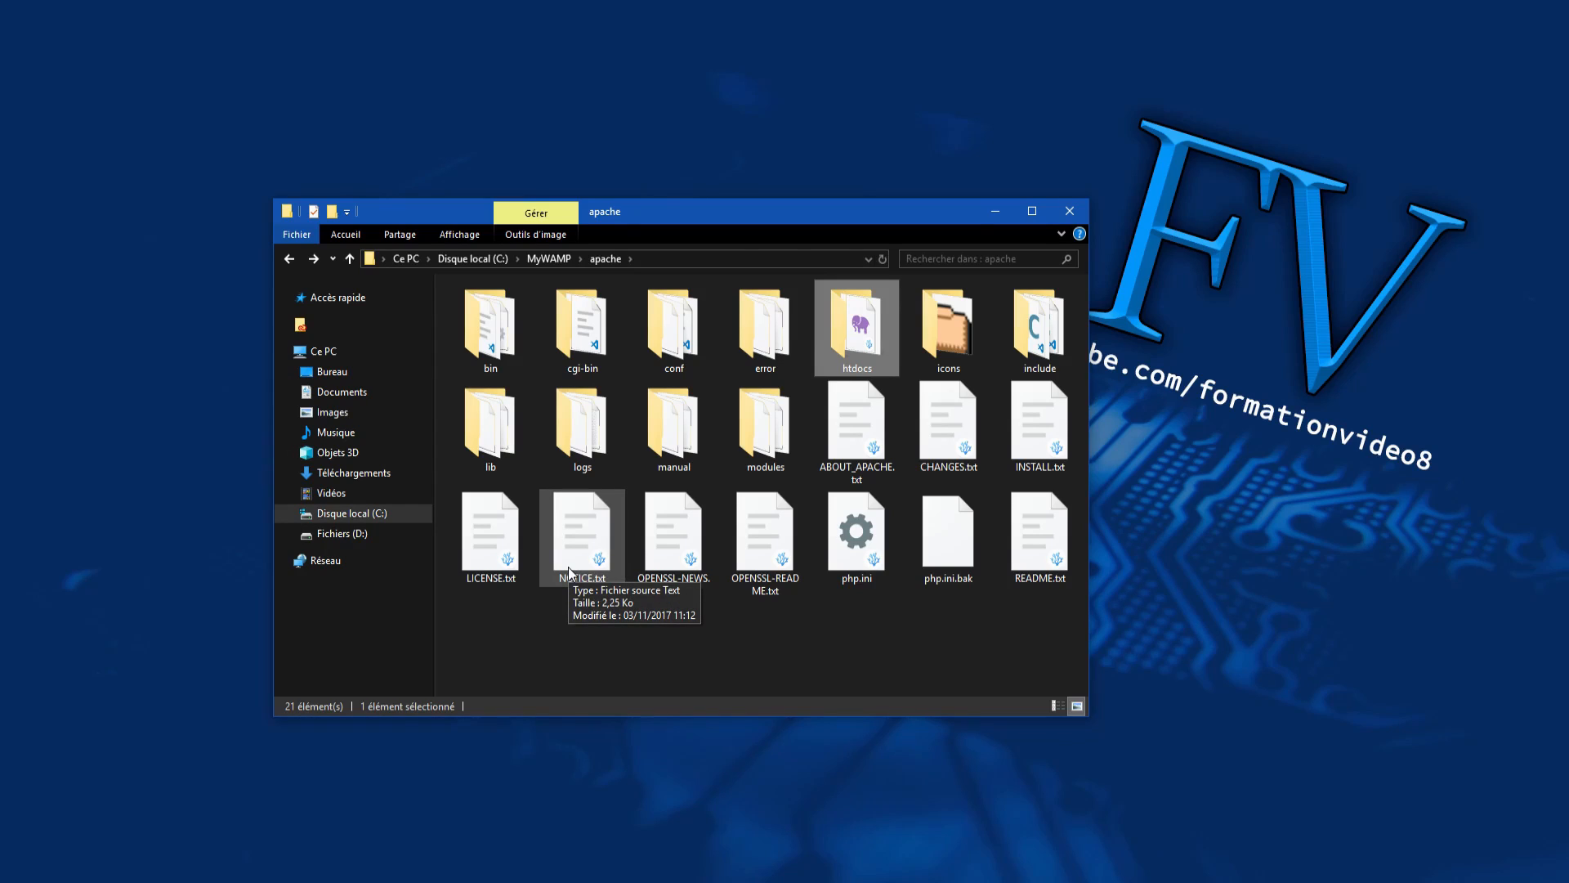
{"action": "double_click", "coordinate": [850, 358]}
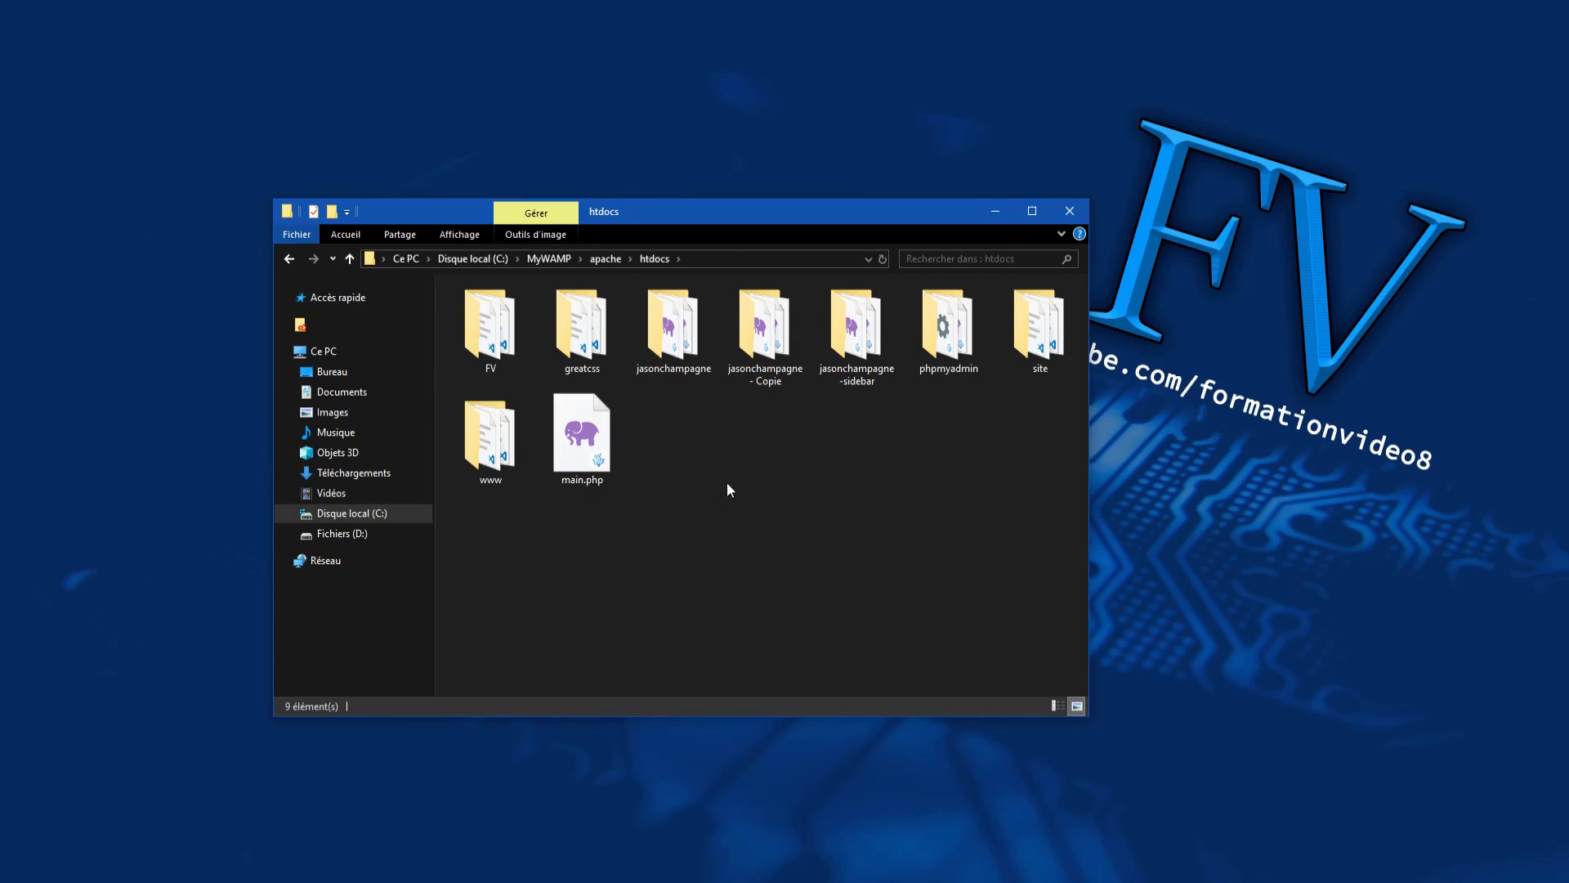
Step: Select the phpmyadmin folder, starting and then cancelling a rename so its name stays unchanged
{"action": "left_click", "coordinate": [948, 343]}
{"action": "right_click", "coordinate": [950, 343]}
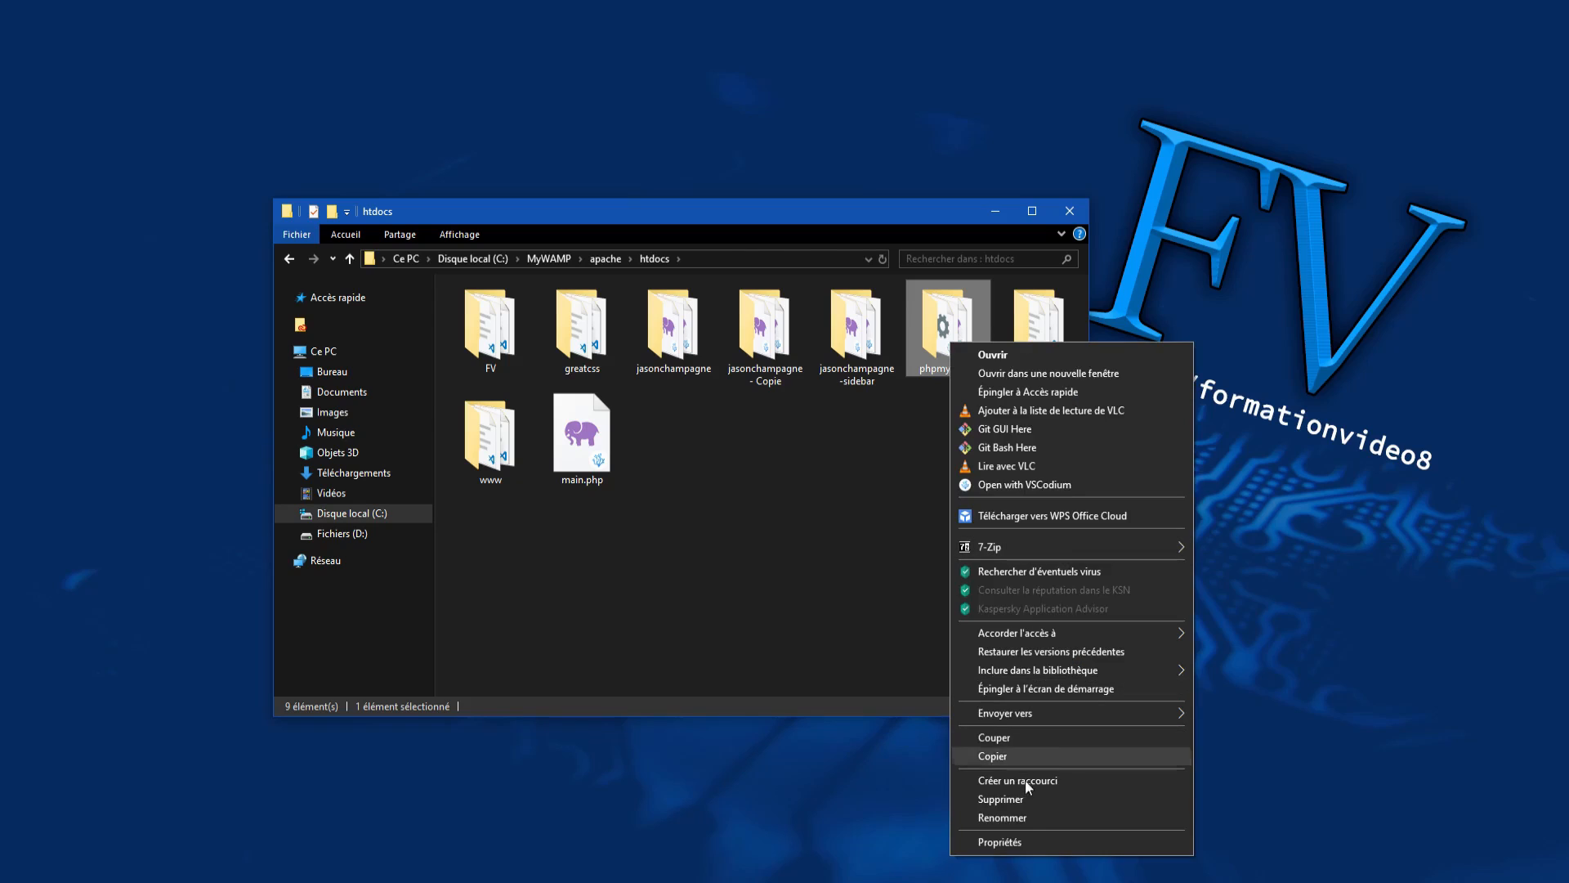
{"action": "left_click", "coordinate": [1019, 817]}
{"action": "left_click", "coordinate": [986, 369]}
{"action": "right_click", "coordinate": [958, 368]}
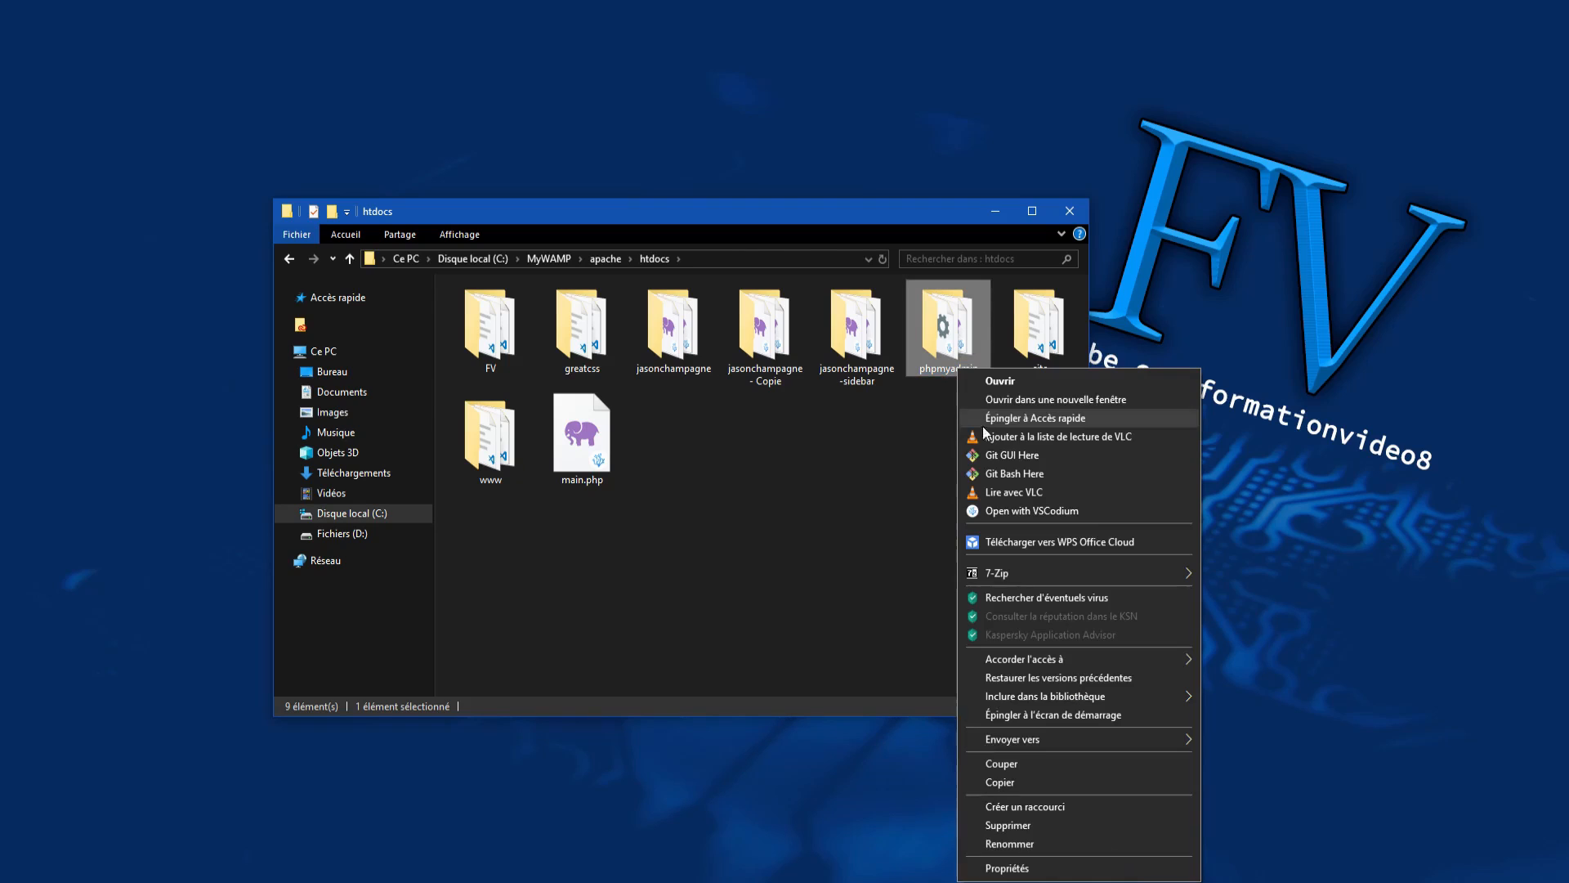
{"action": "left_click", "coordinate": [883, 590]}
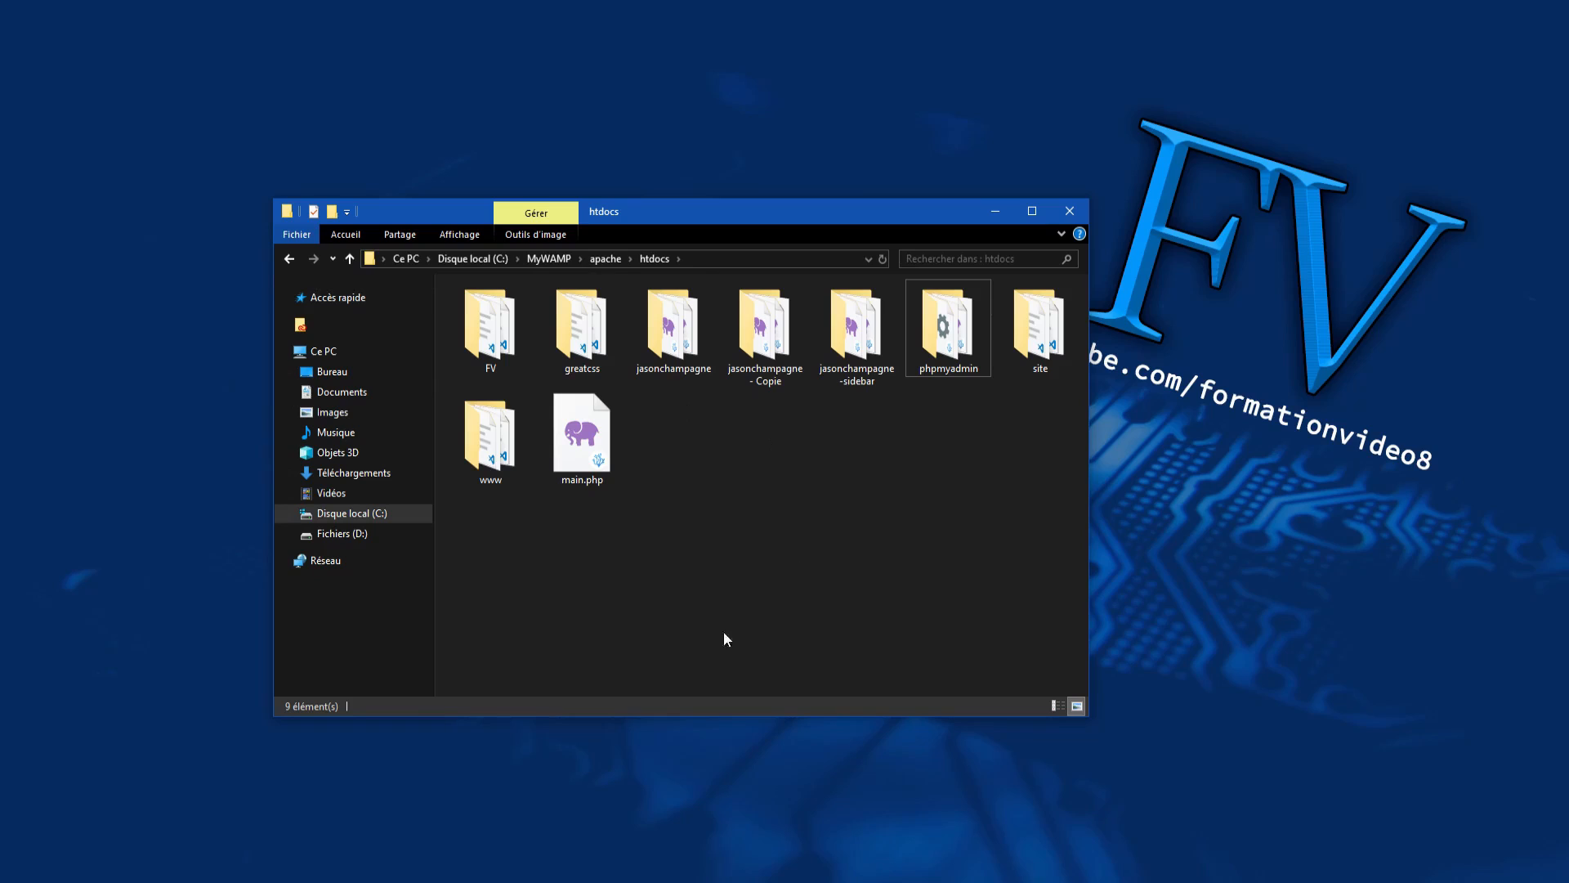
Step: Open the phpmyadmin folder, select config.inc.php, and close the File Explorer window
{"action": "double_click", "coordinate": [972, 312]}
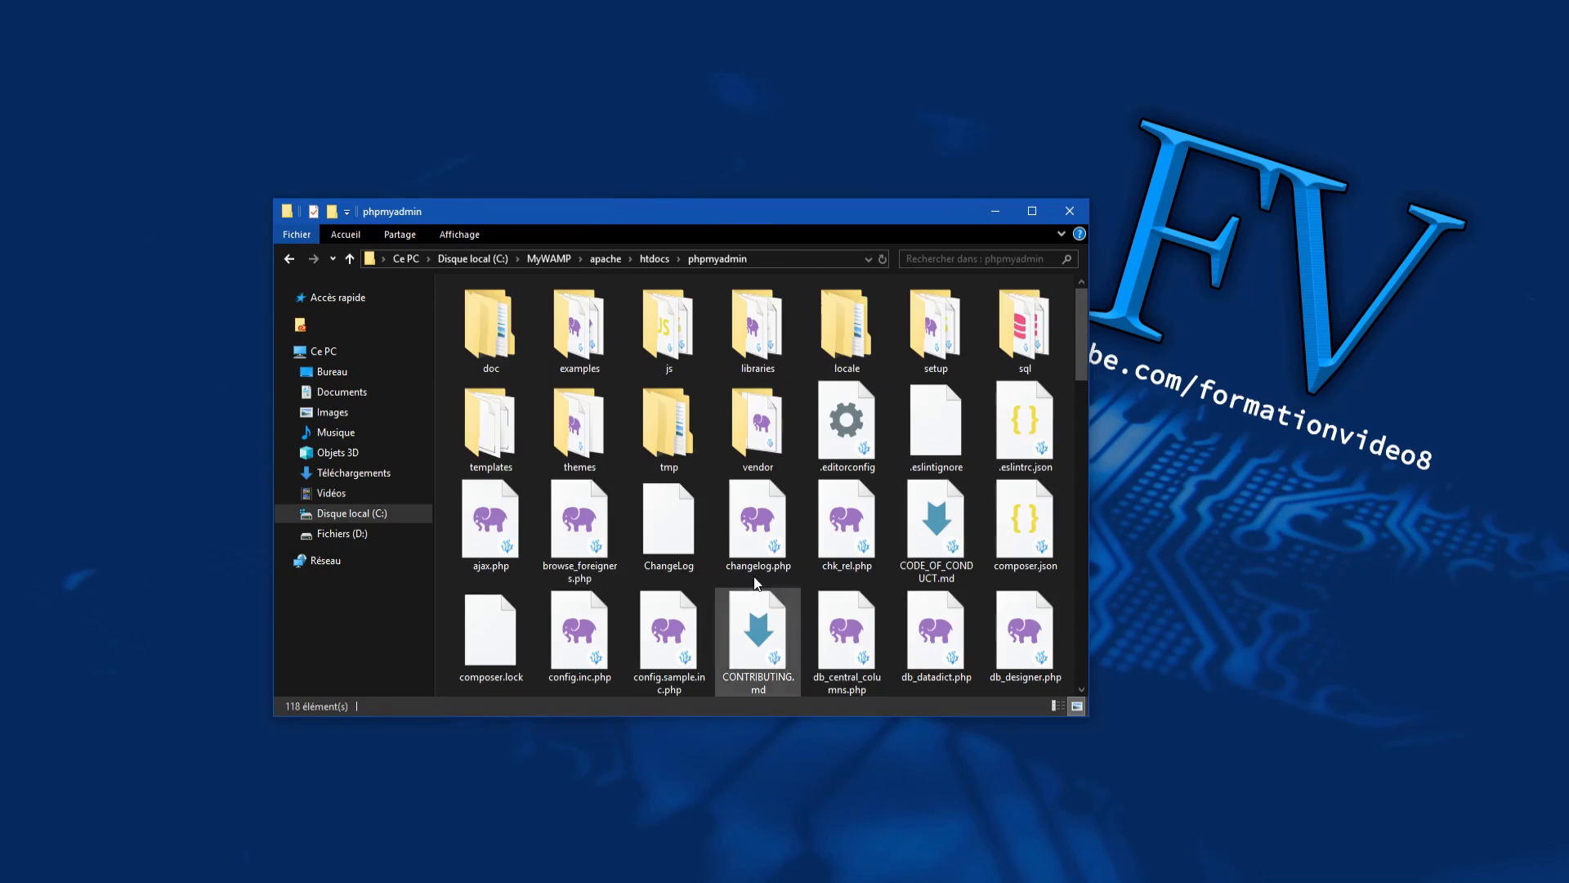
{"action": "scroll", "coordinate": [572, 549], "scroll_direction": "down", "scroll_amount": 1}
{"action": "left_click", "coordinate": [572, 549]}
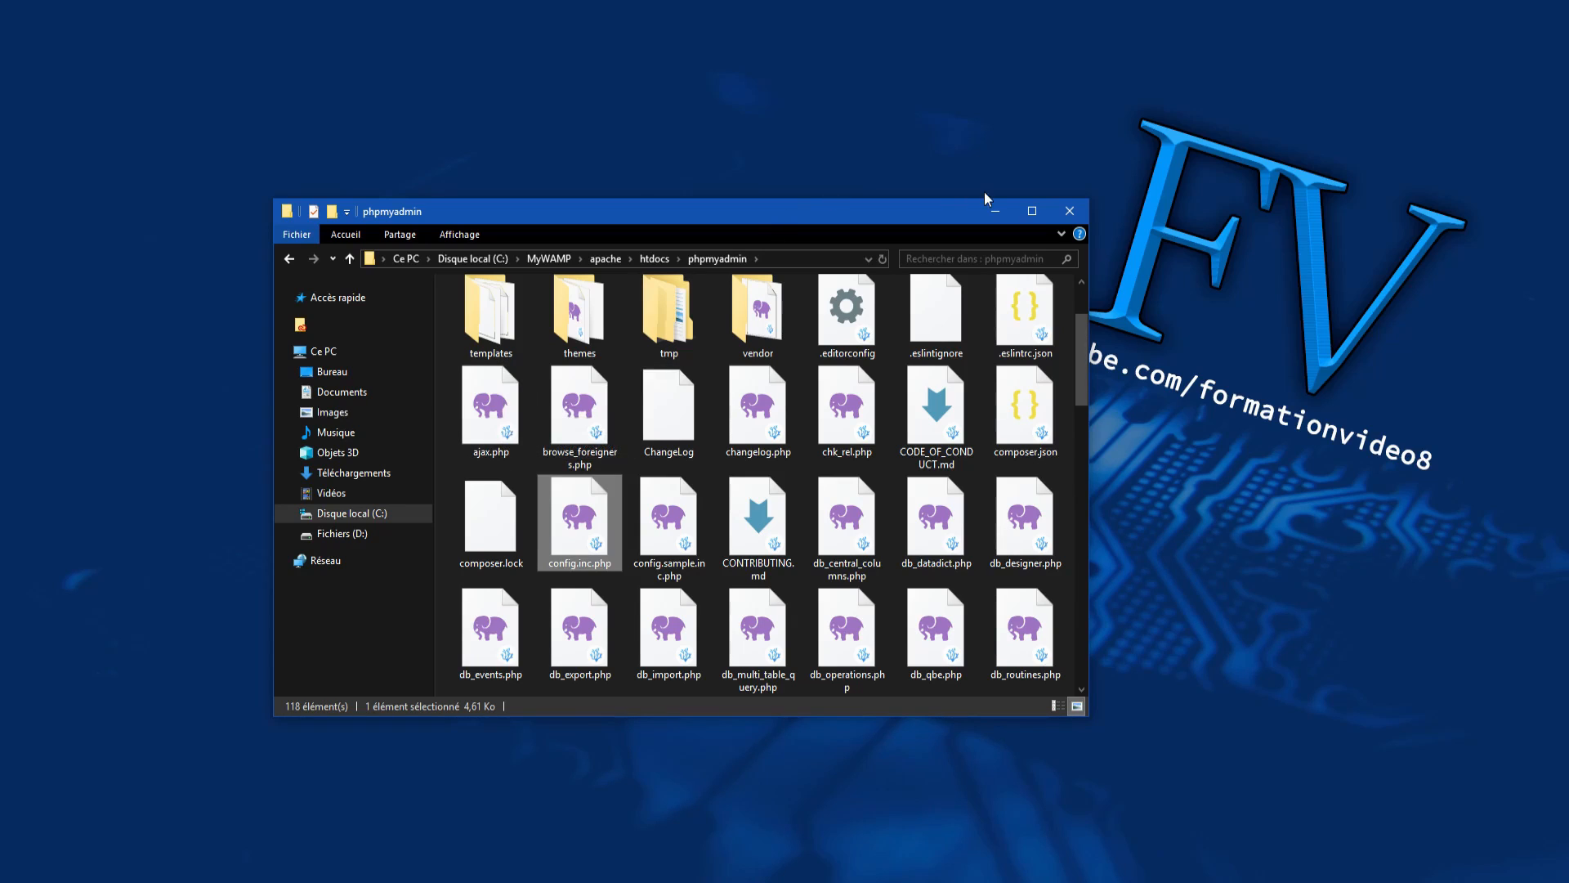
{"action": "left_click", "coordinate": [1069, 211]}
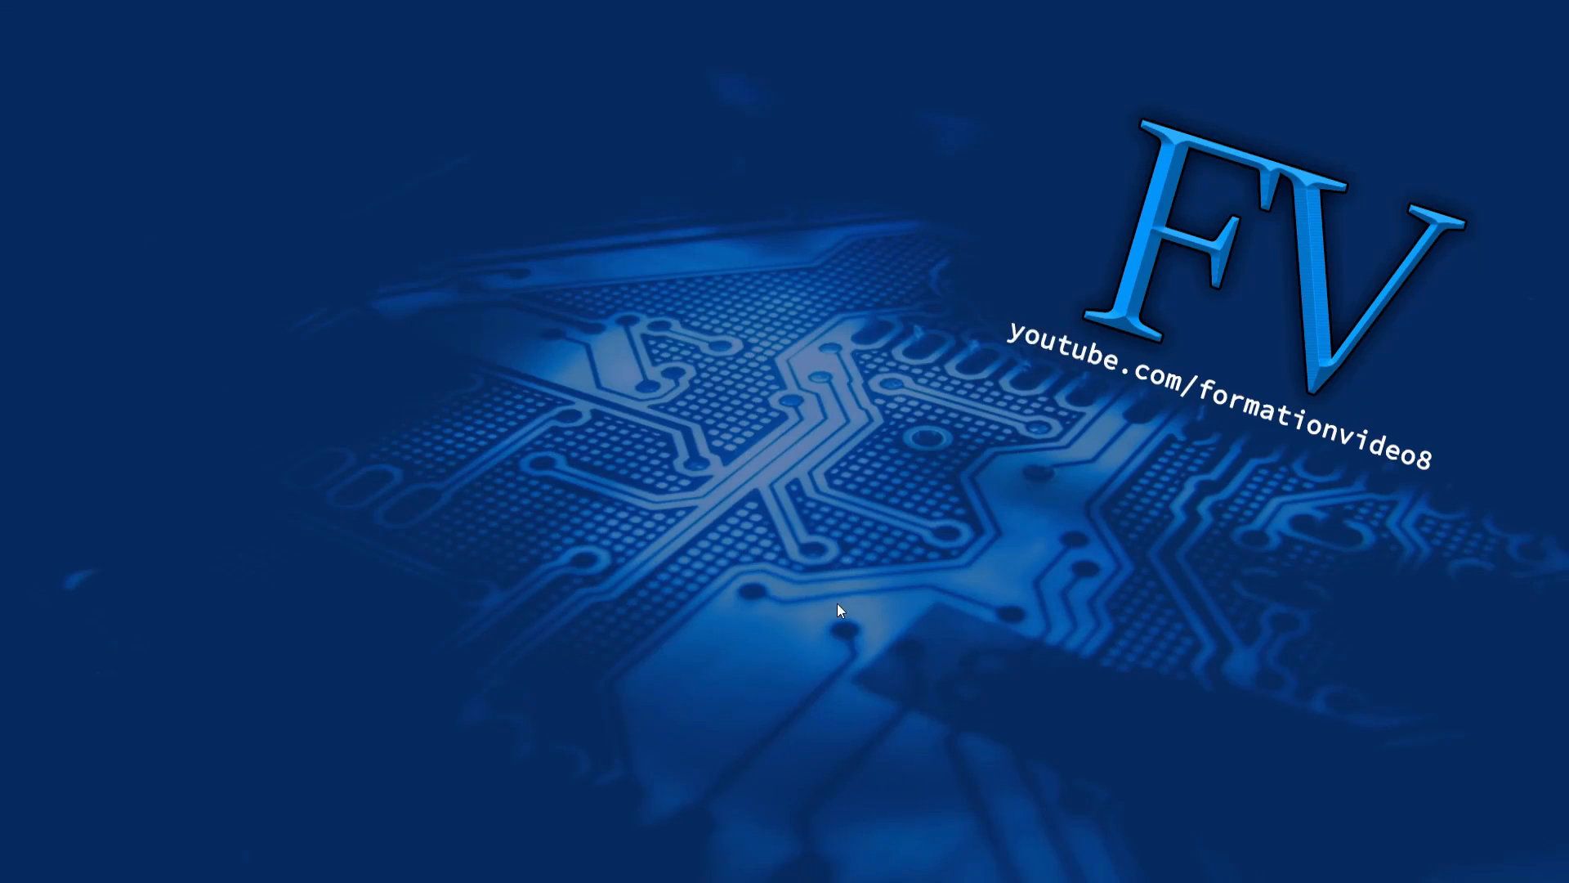